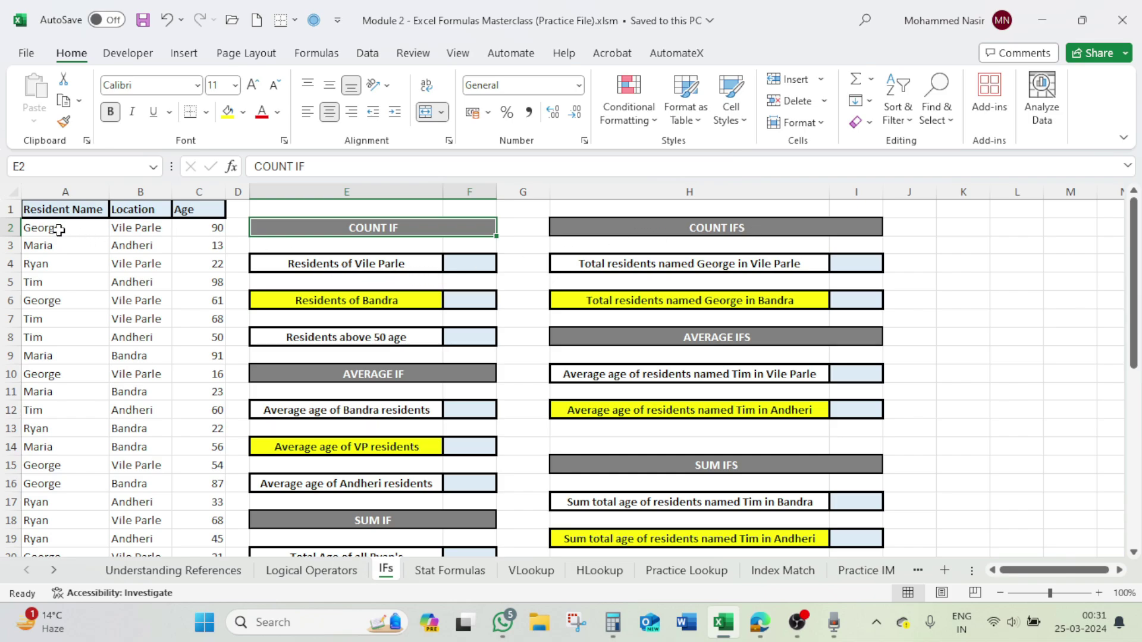
Step: Examine the resident name, location and age records from the first row down to the last
scroll(46, 345, "down", 10)
scroll(47, 354, "down", 3)
scroll(47, 351, "up", 3)
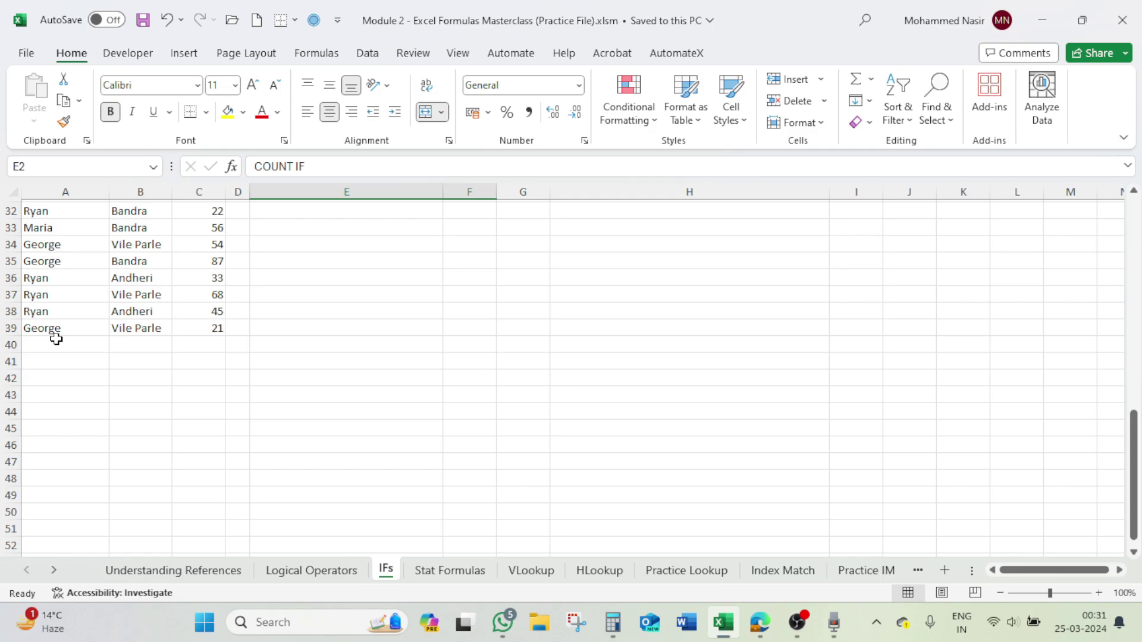
left_click(70, 328)
scroll(287, 313, "up", 10)
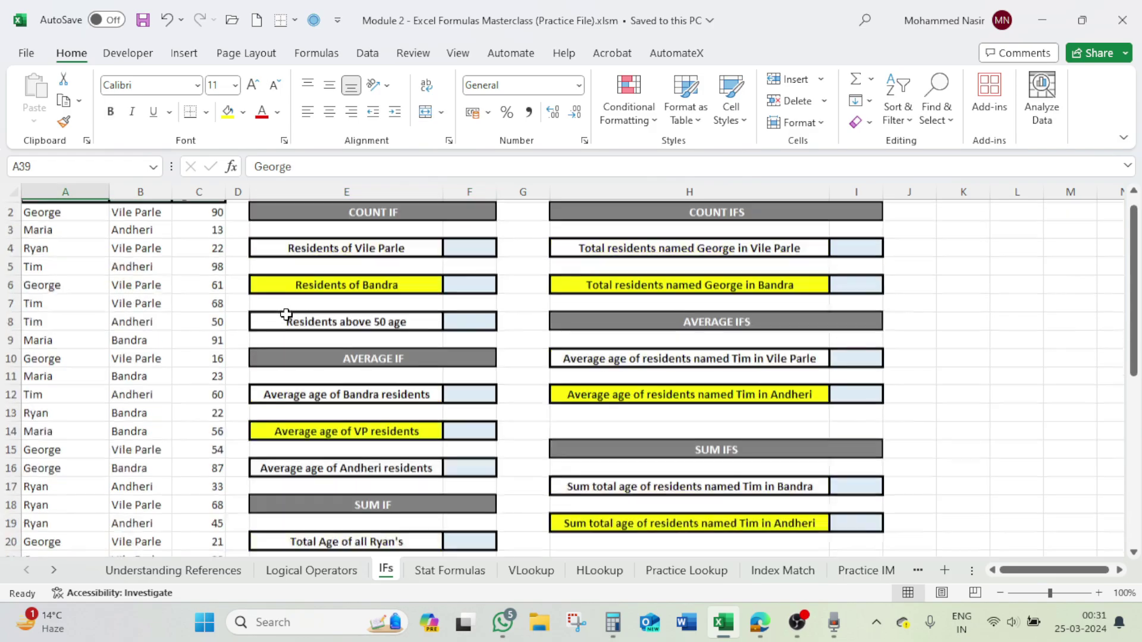
scroll(286, 314, "up", 1)
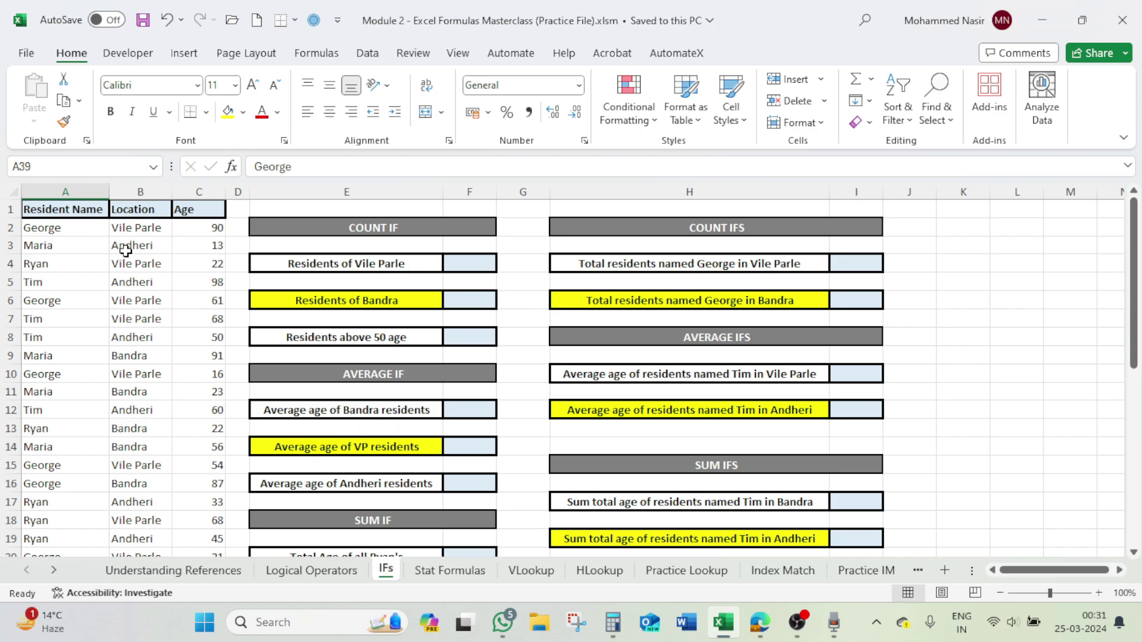
left_click(148, 226)
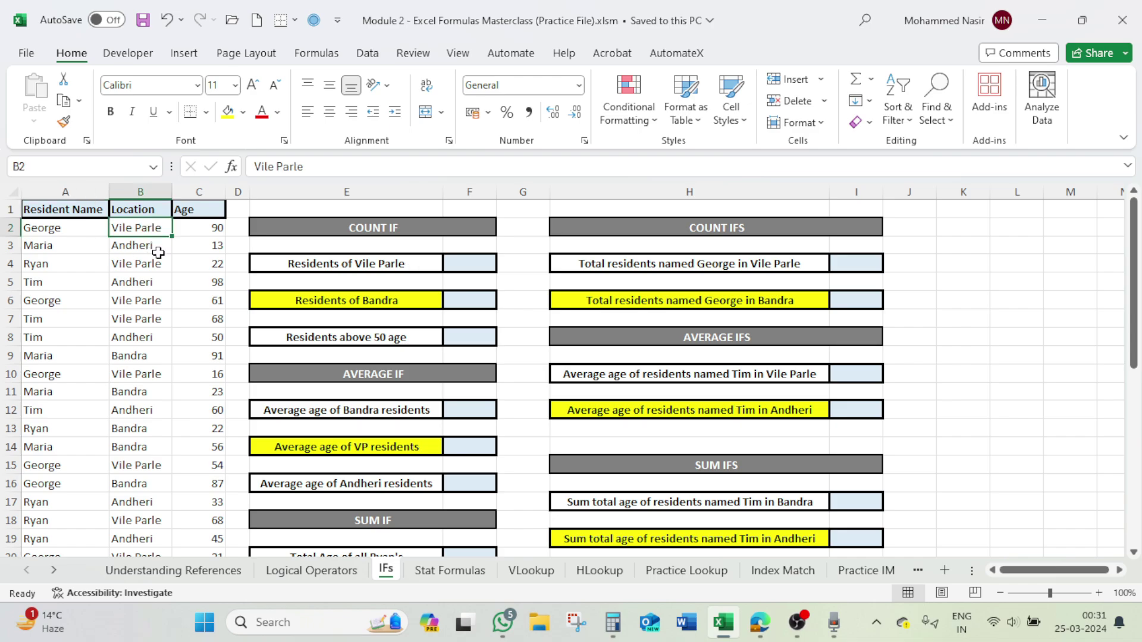
left_click(156, 355)
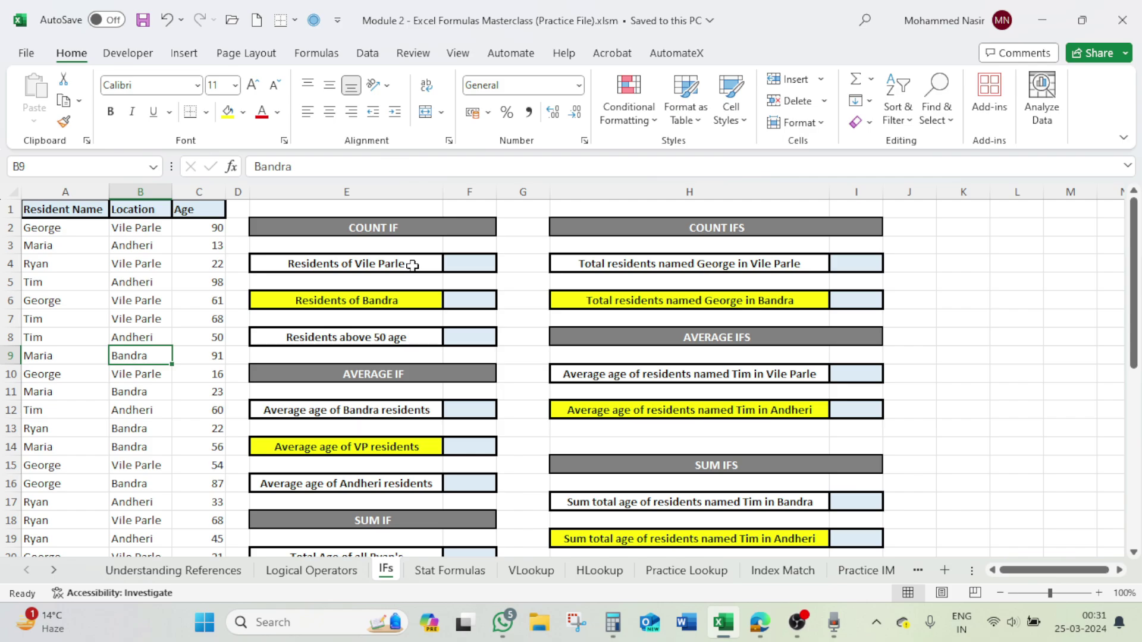
left_click(211, 228)
scroll(208, 264, "down", 2)
scroll(208, 264, "down", 10)
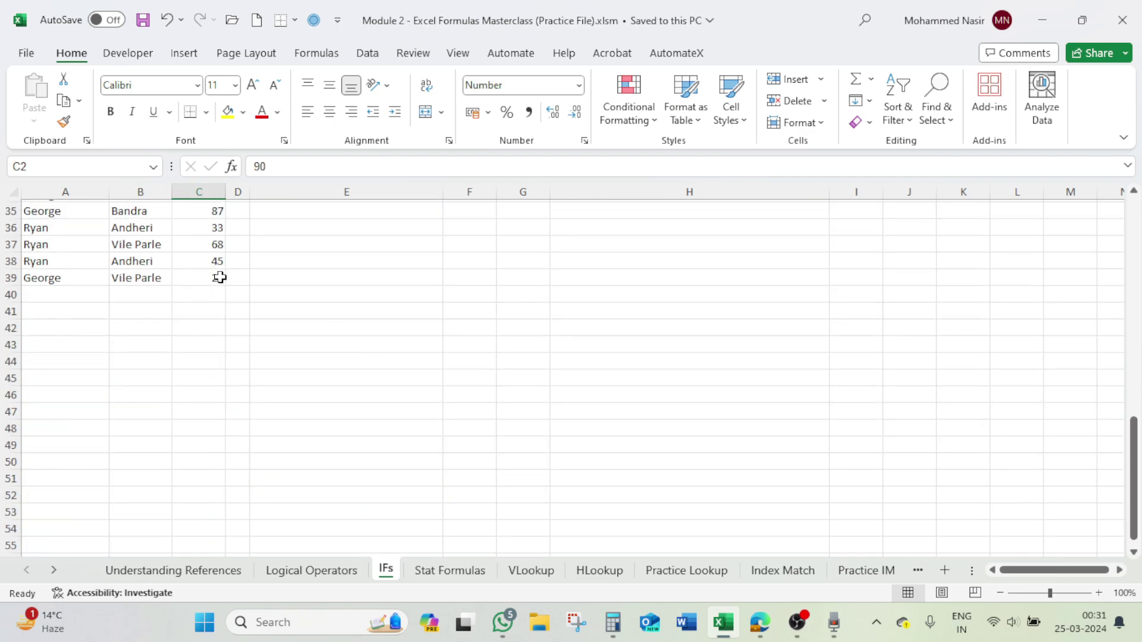
scroll(411, 301, "up", 11)
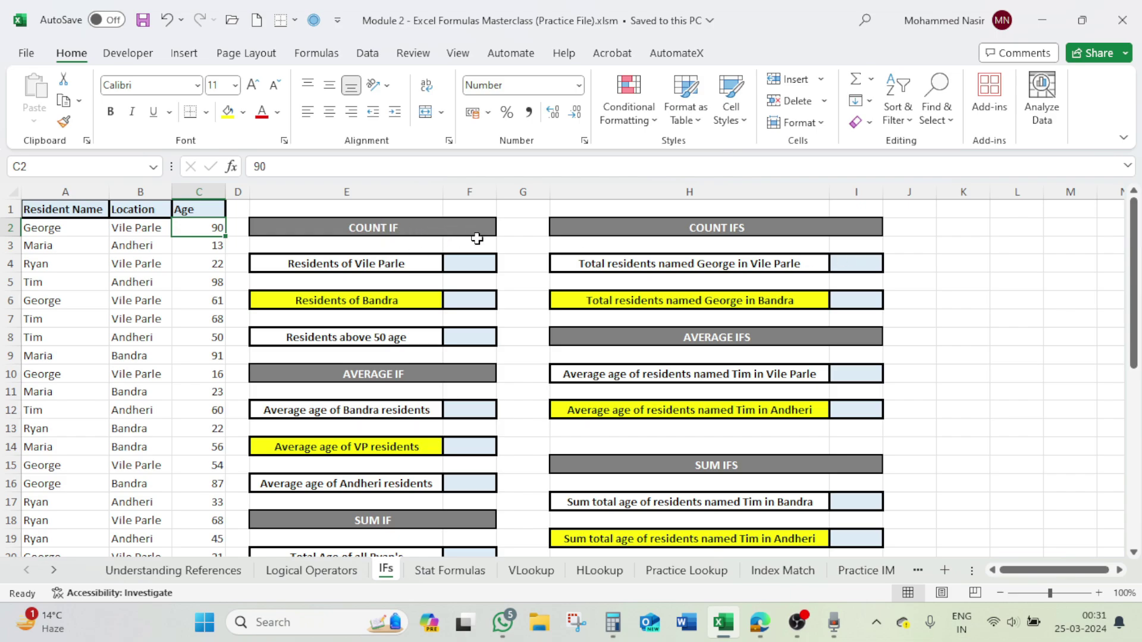
Step: Enter the formula =COUNT(A2:A39) in cell K2 to count the Resident Name column
left_click(965, 224)
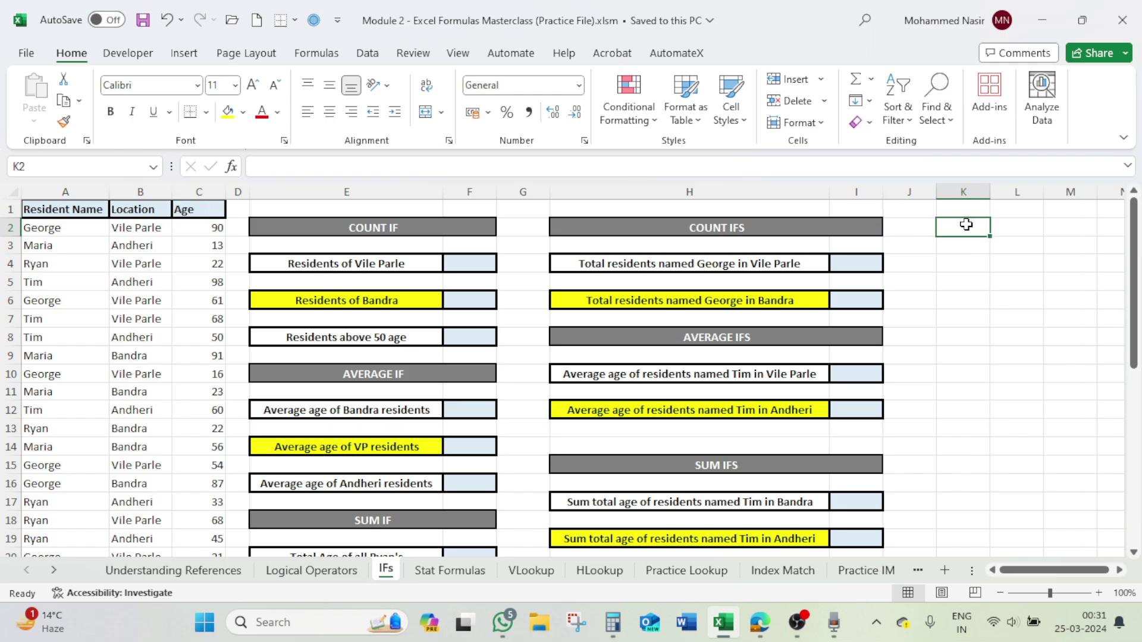
scroll(1009, 275, "up", 4, "ctrl")
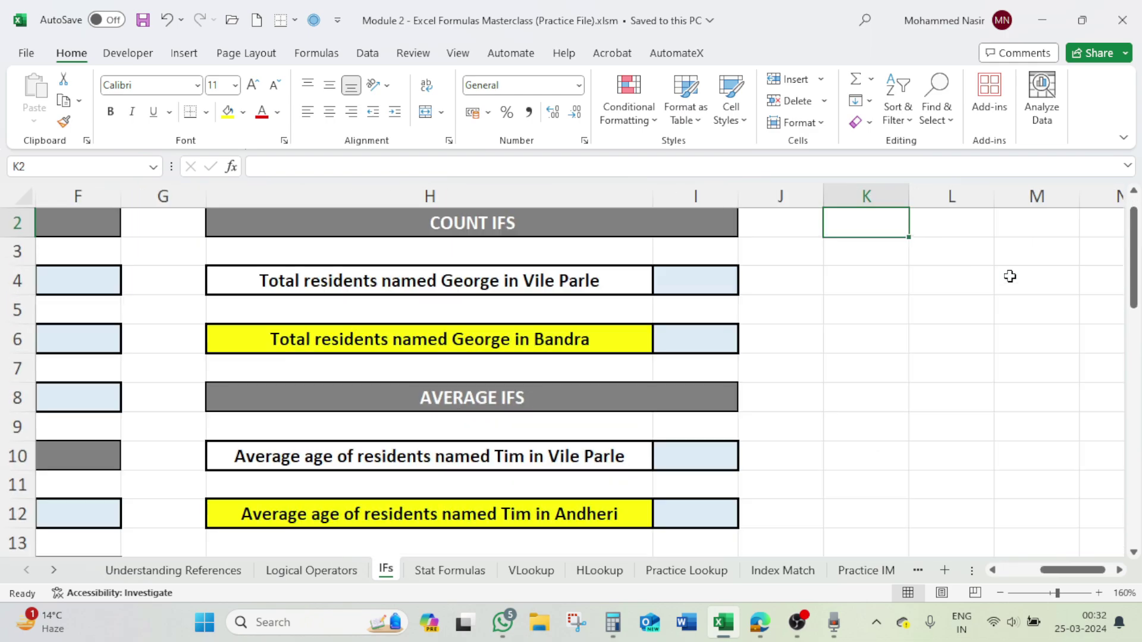
left_click_drag(1076, 569, 1069, 569)
scroll(1028, 351, "up", 1)
type("=count")
key("Tab")
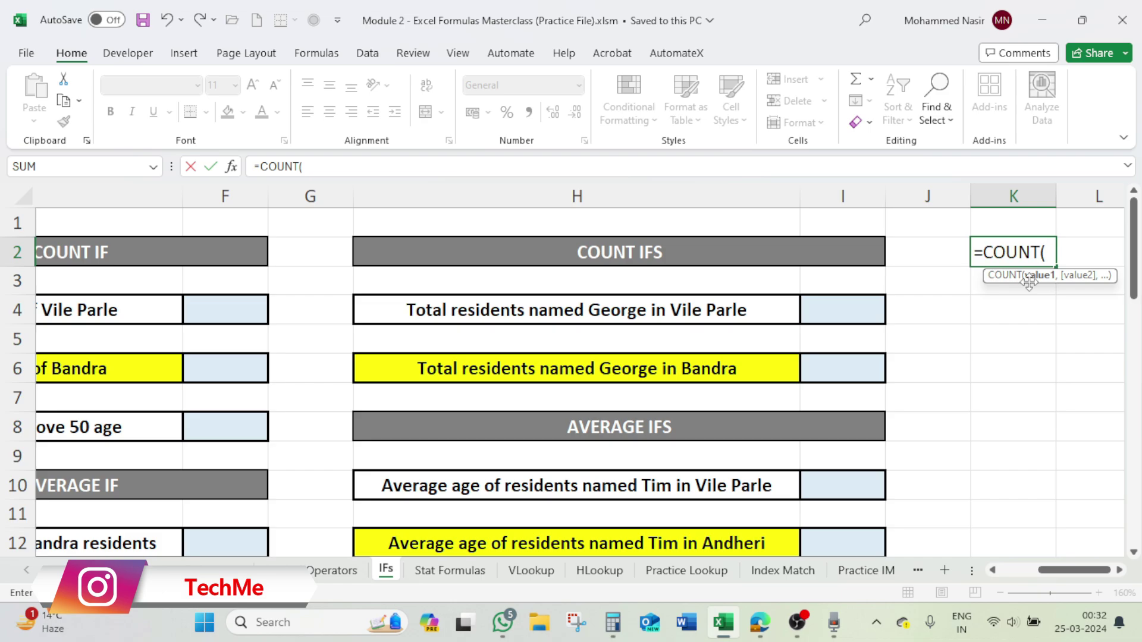
scroll(595, 356, "left", 5)
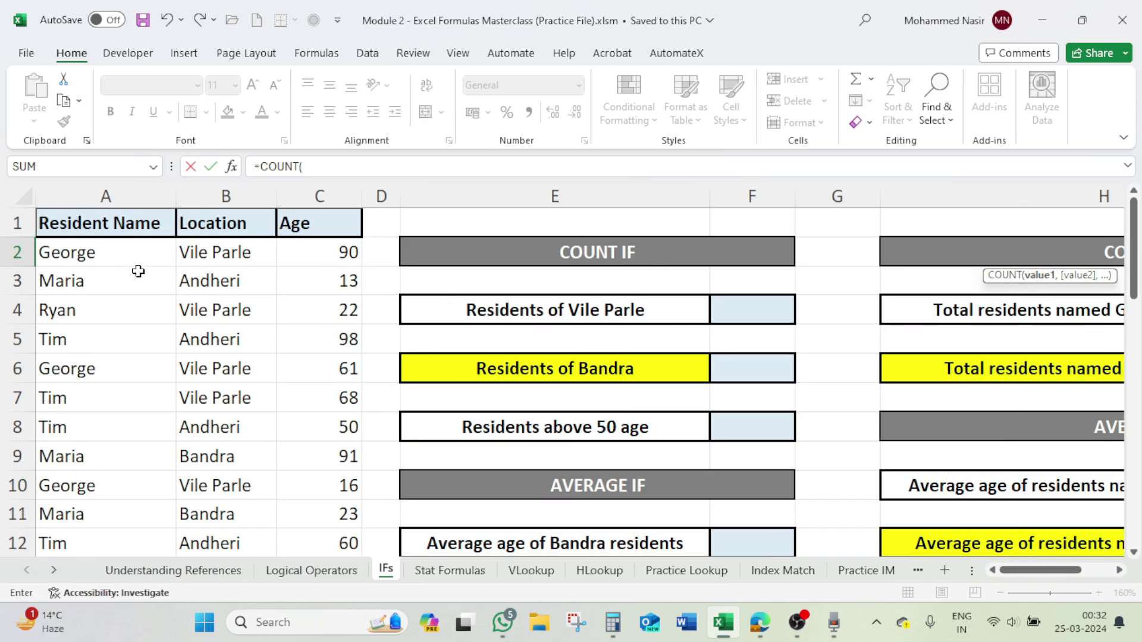
left_click(126, 252)
key("ctrl+shift+Down")
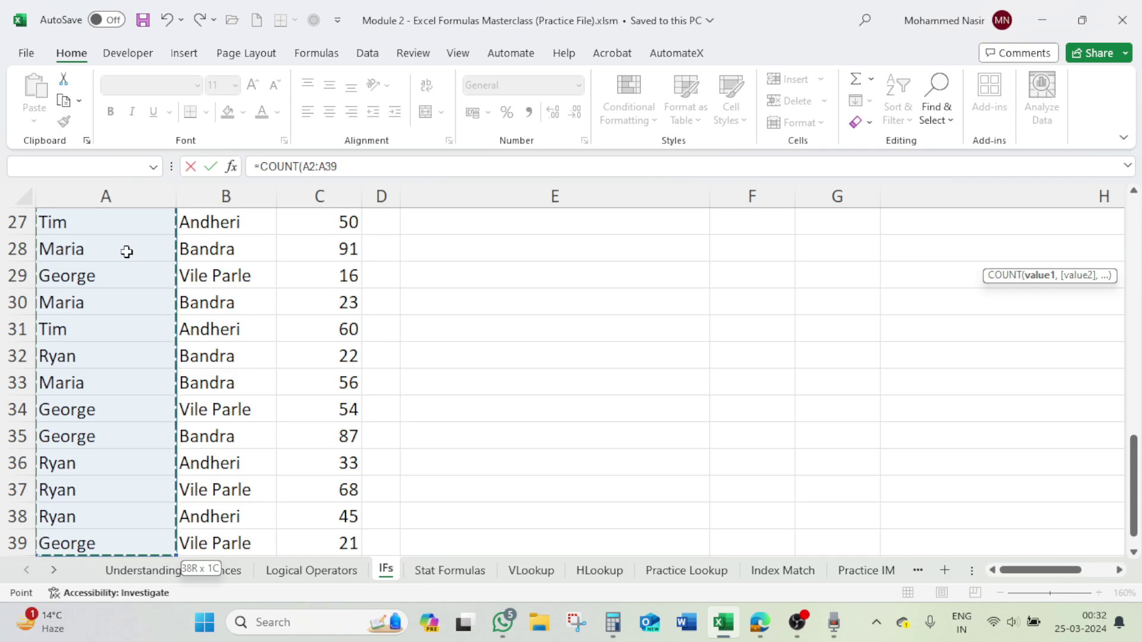
left_click(349, 157)
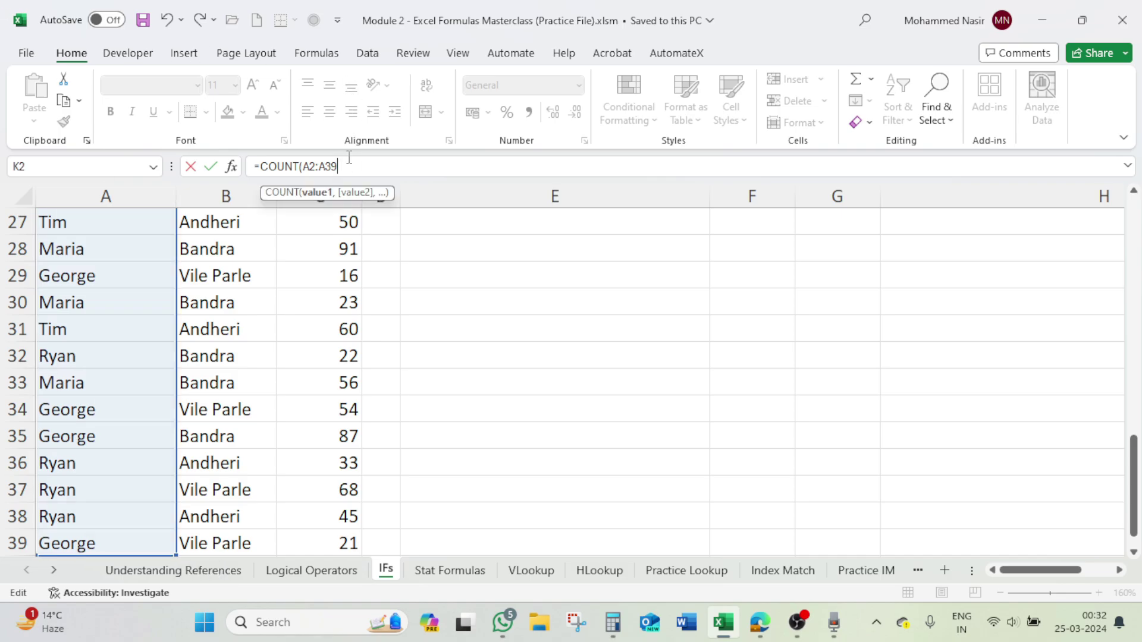
type(")")
key("Return")
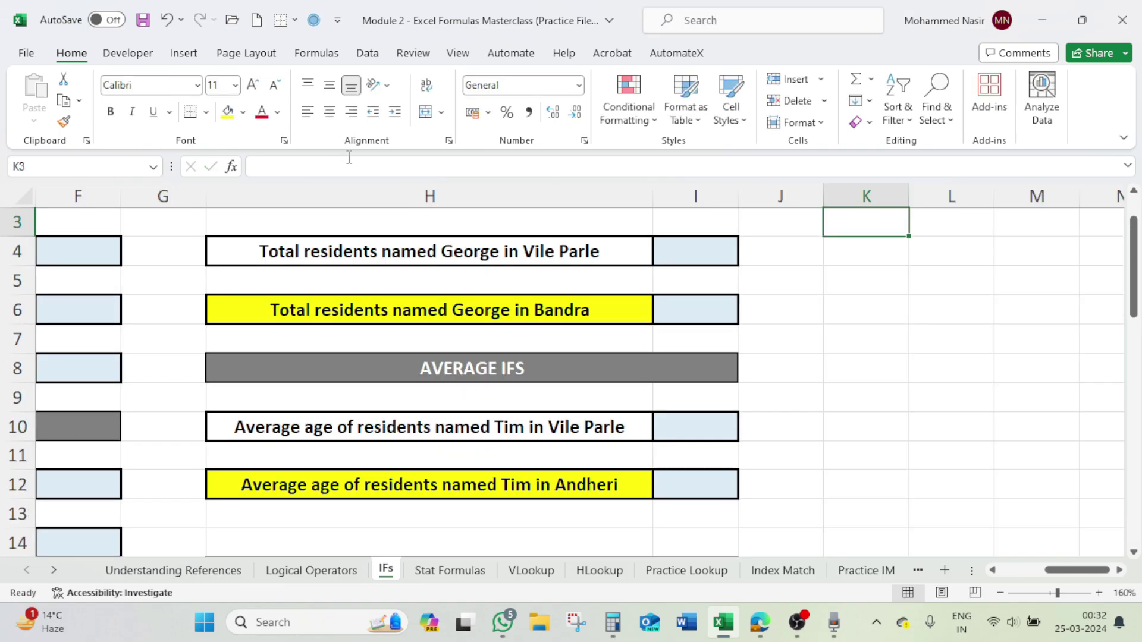
Step: Change the function in K2 from COUNT to COUNTA, keeping the range A2:A39, and check the resulting cell
scroll(799, 248, "up", 1)
left_click(871, 249)
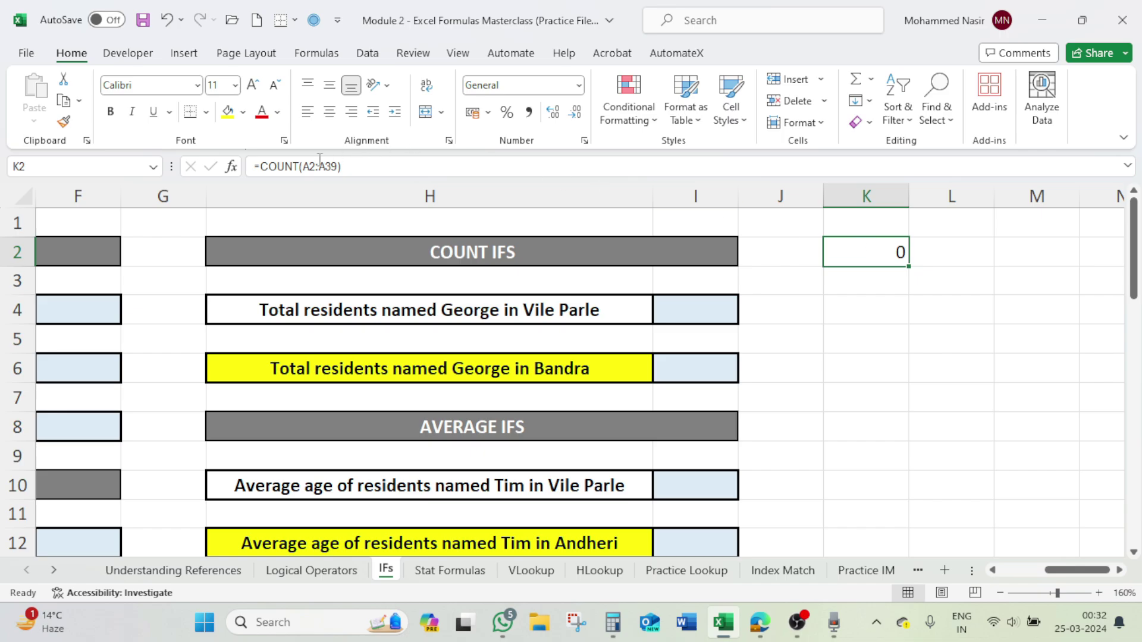
left_click(300, 167)
type("a")
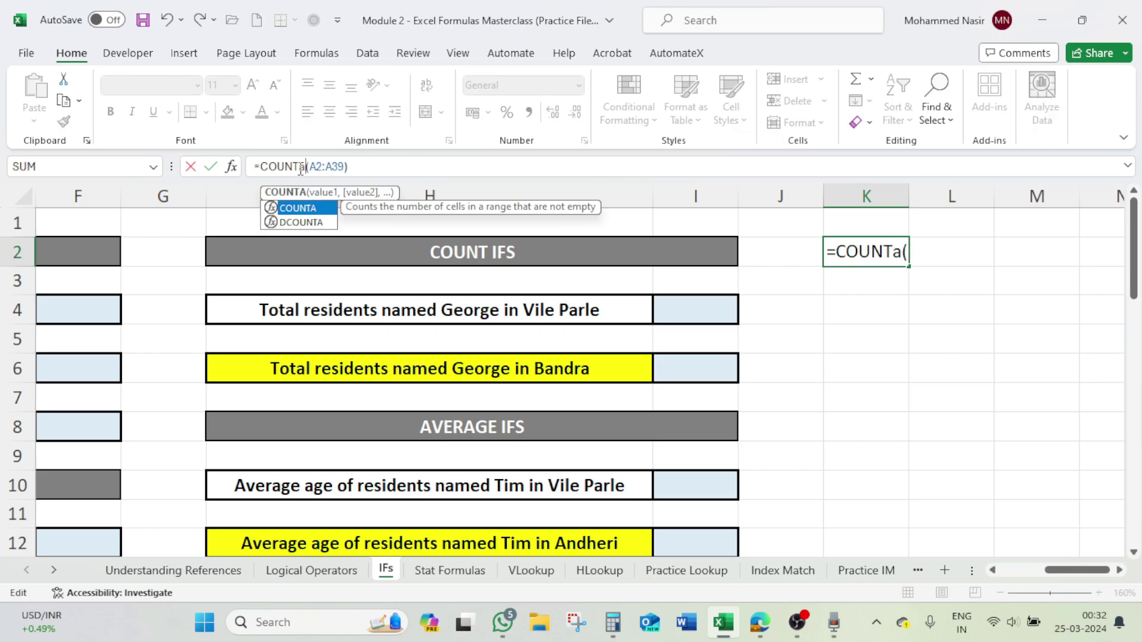
key("Return")
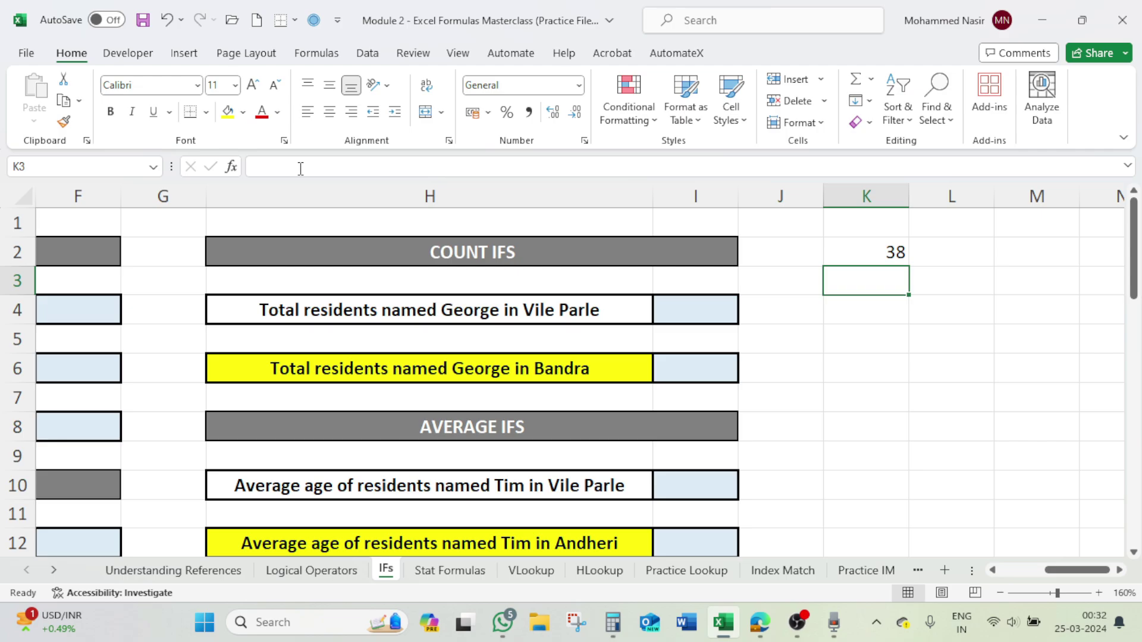
mouse_move(1061, 572)
left_mouse_down()
mouse_move(1018, 574)
mouse_move(1050, 569)
left_mouse_up()
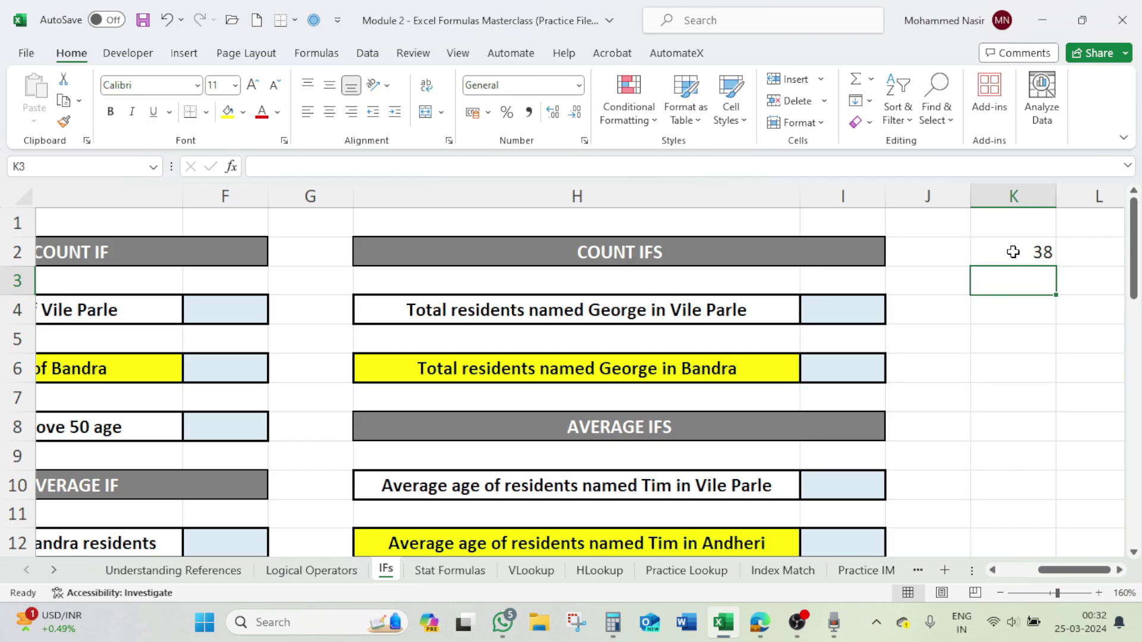
left_click(1013, 251)
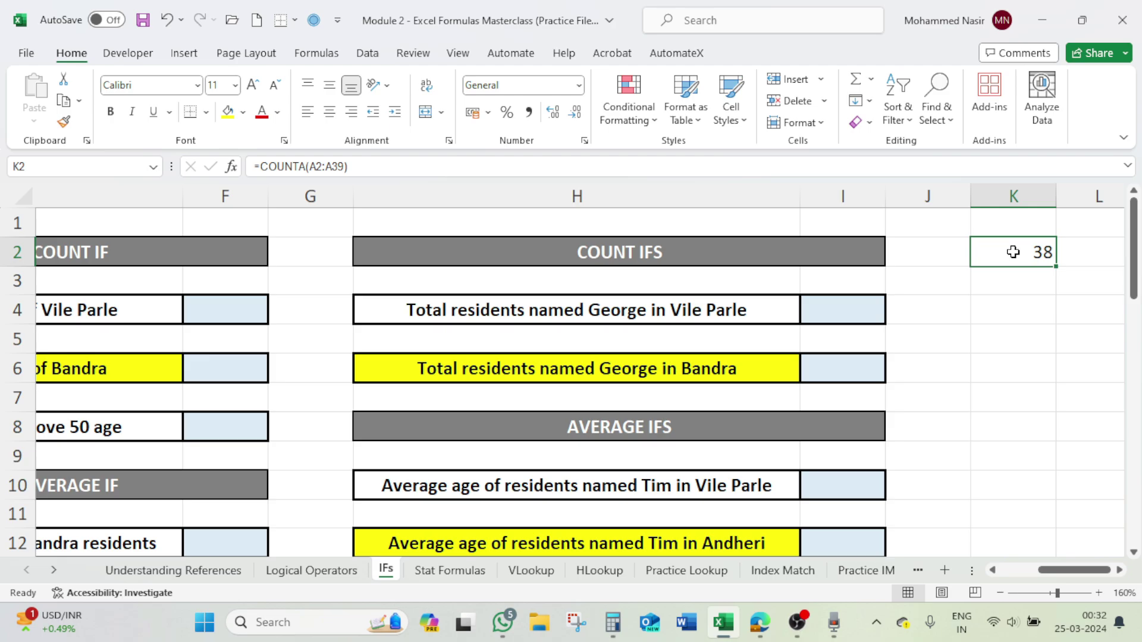
Step: Begin a COUNTIF formula in F4 for the residents of Vile Parle, with the locations B2:B39 as its range
left_click_drag(1048, 576, 987, 571)
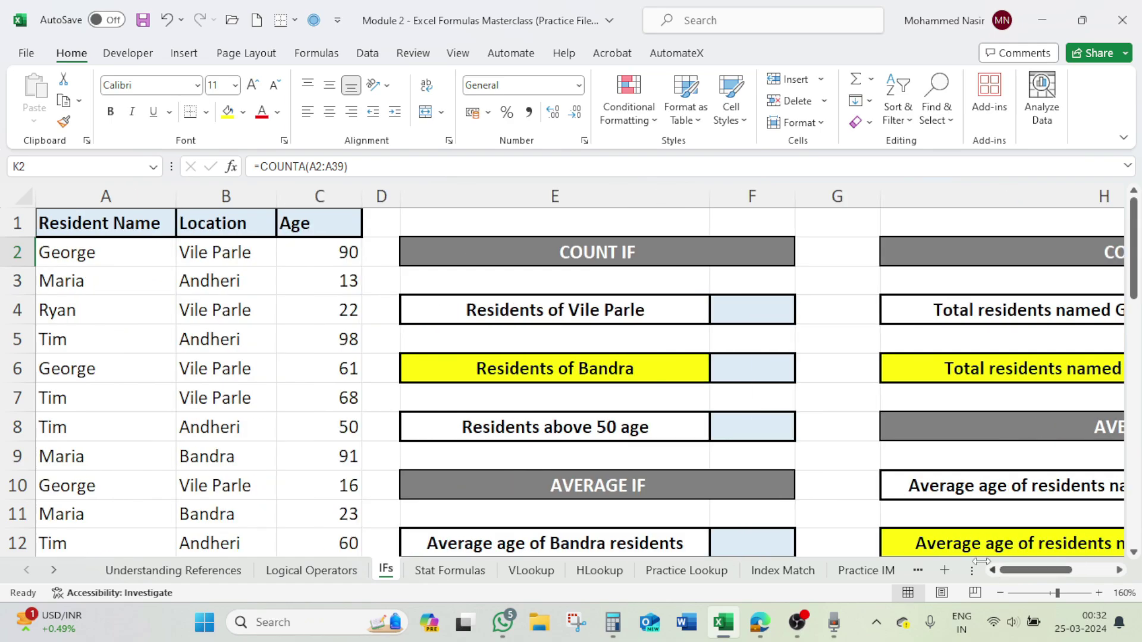
left_click(673, 252)
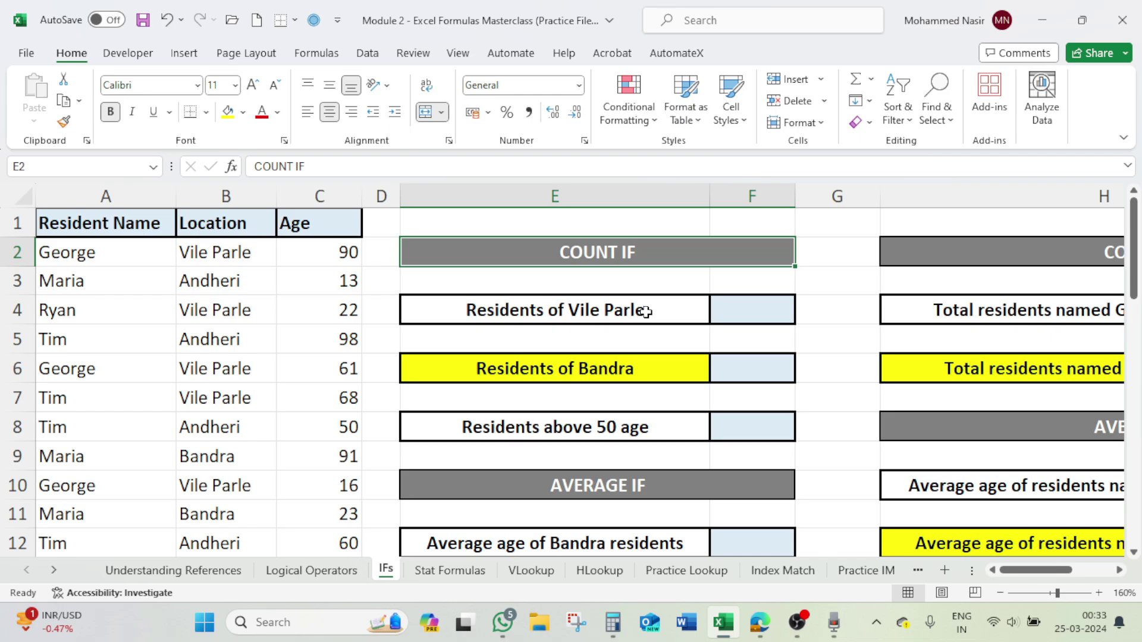
left_click(759, 310)
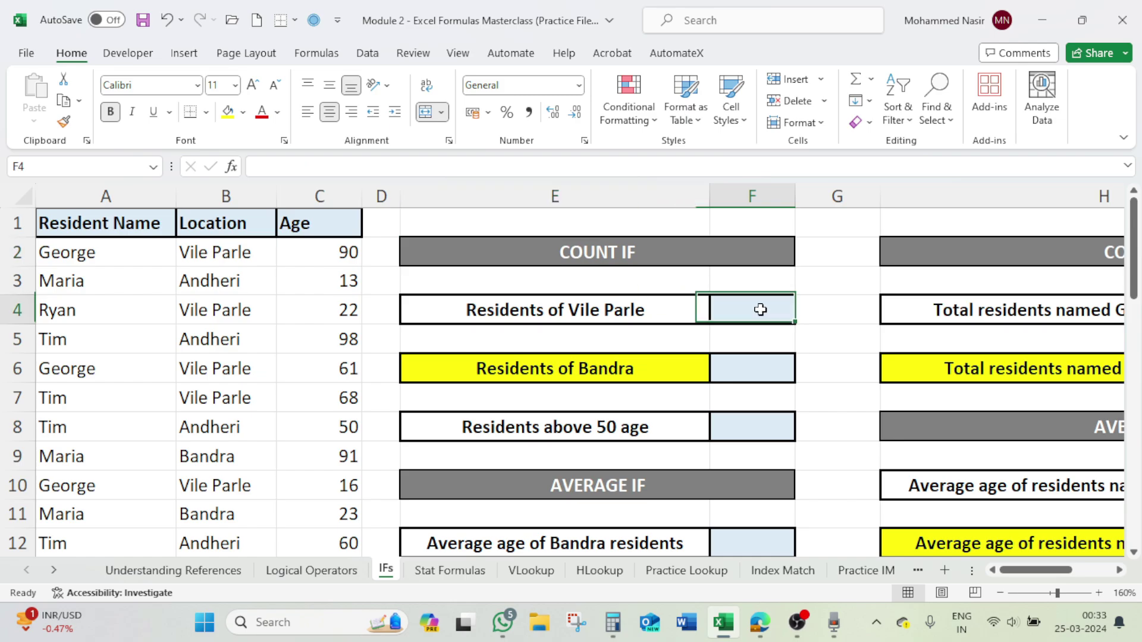
type("=")
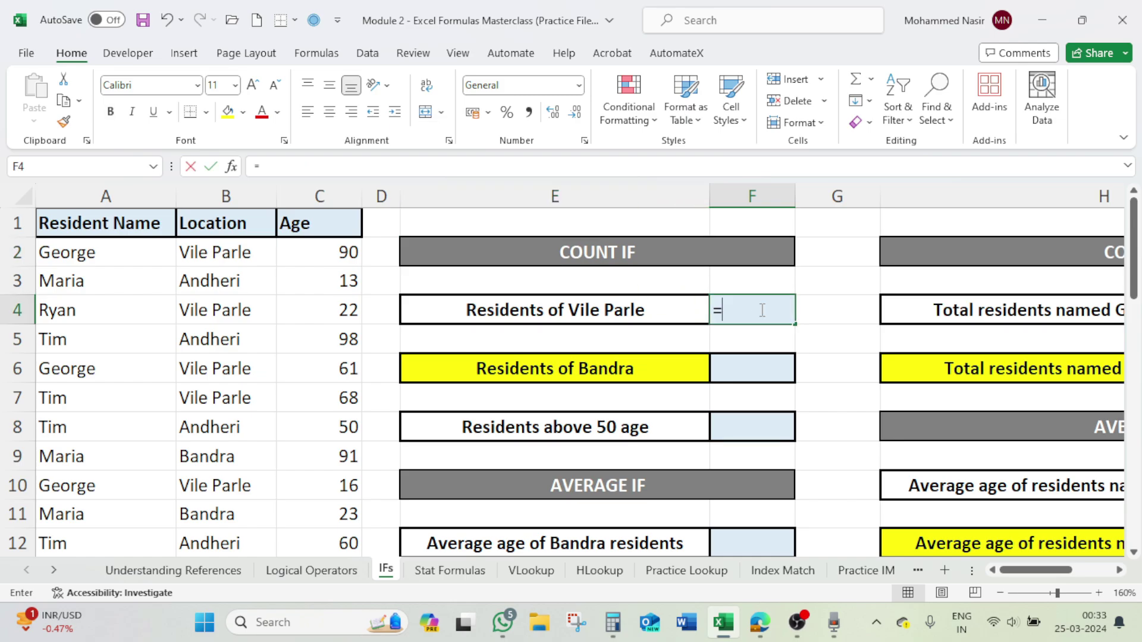
type("cou")
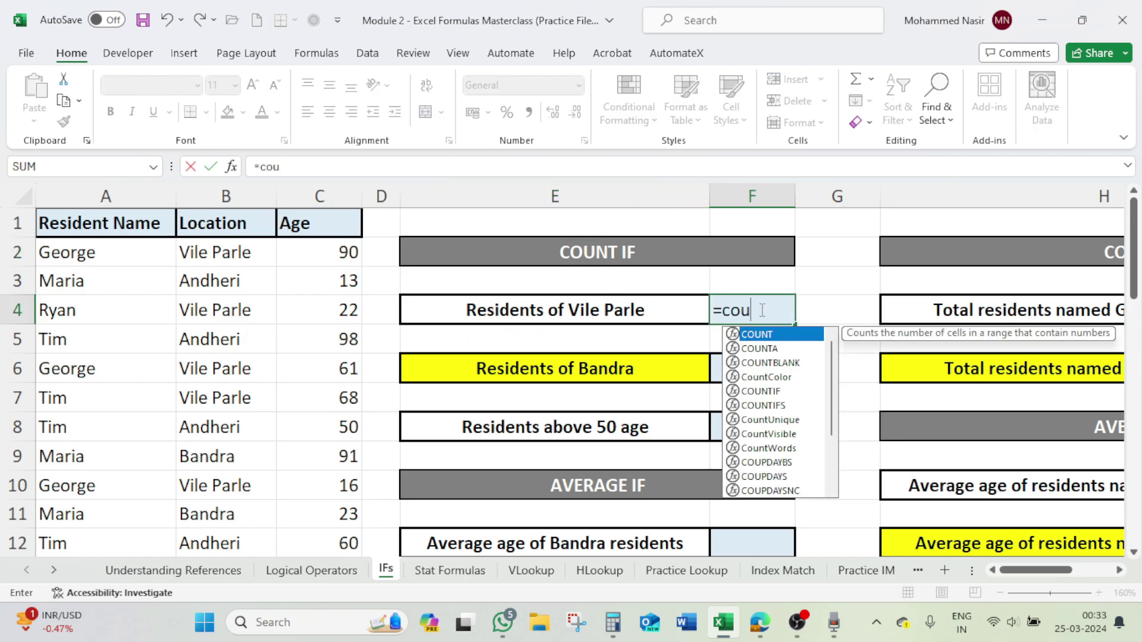
type("ntif")
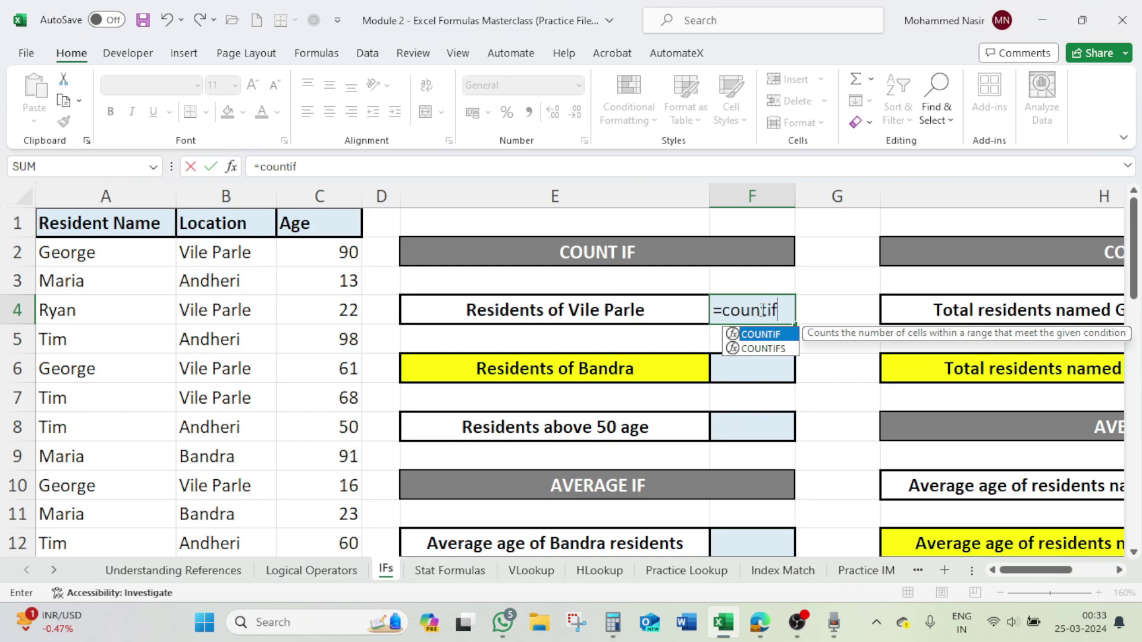
key("Tab")
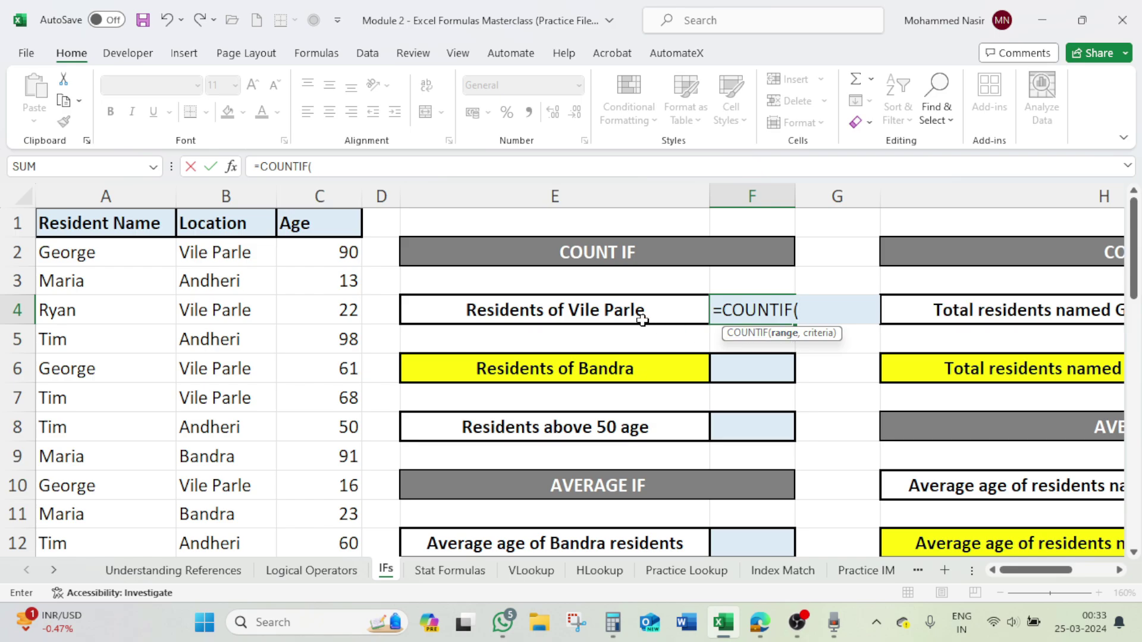
left_click(242, 252)
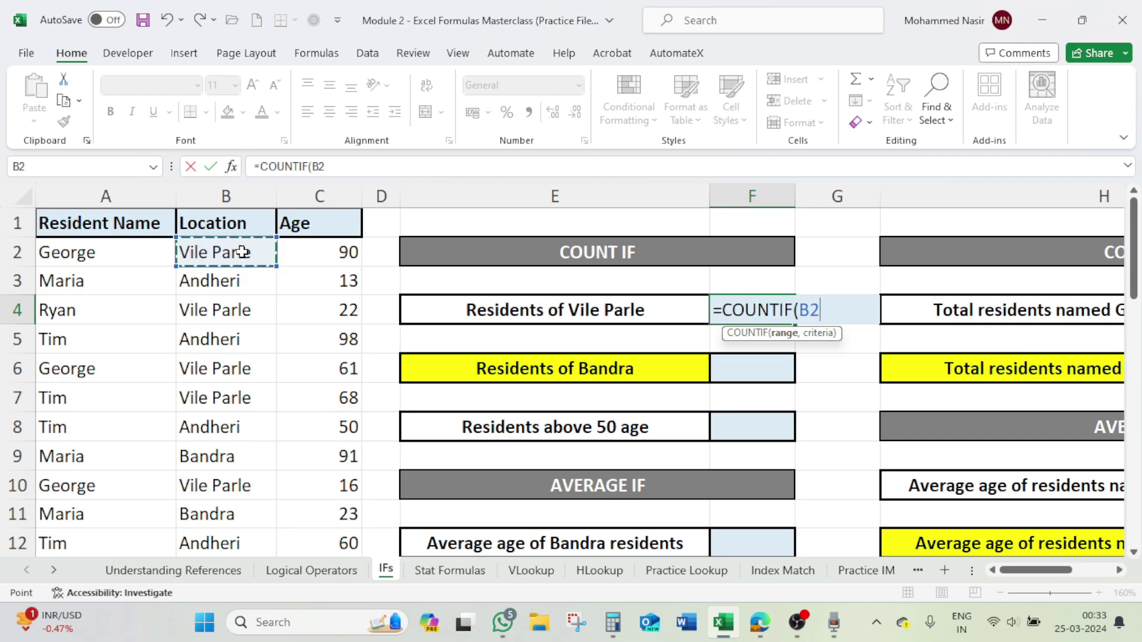
key("ctrl+shift+Down")
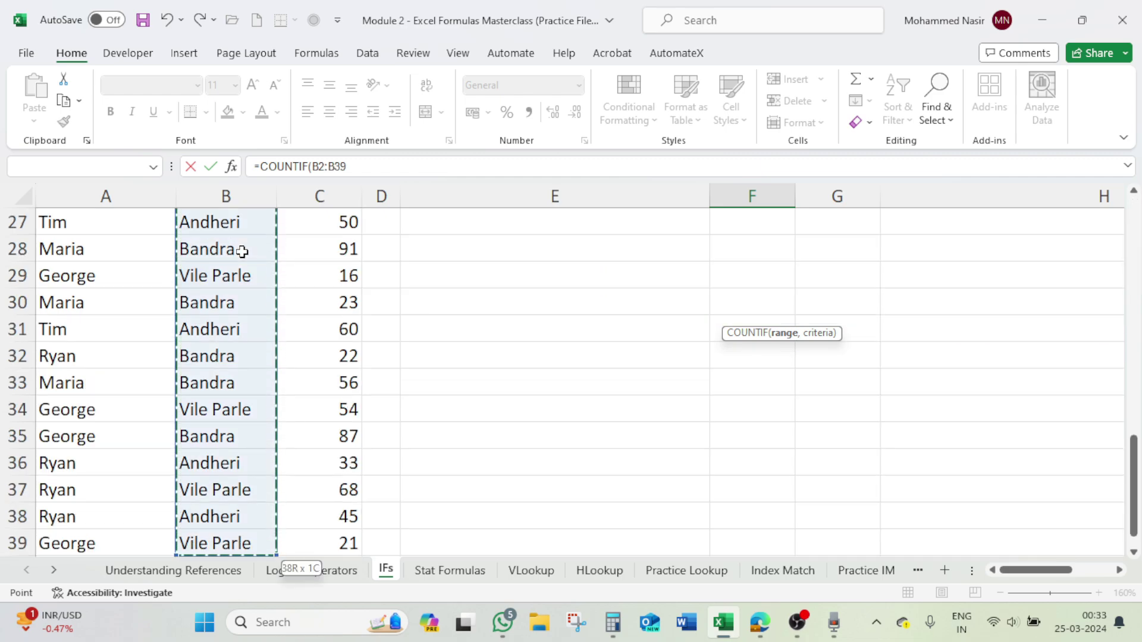
left_click(384, 171)
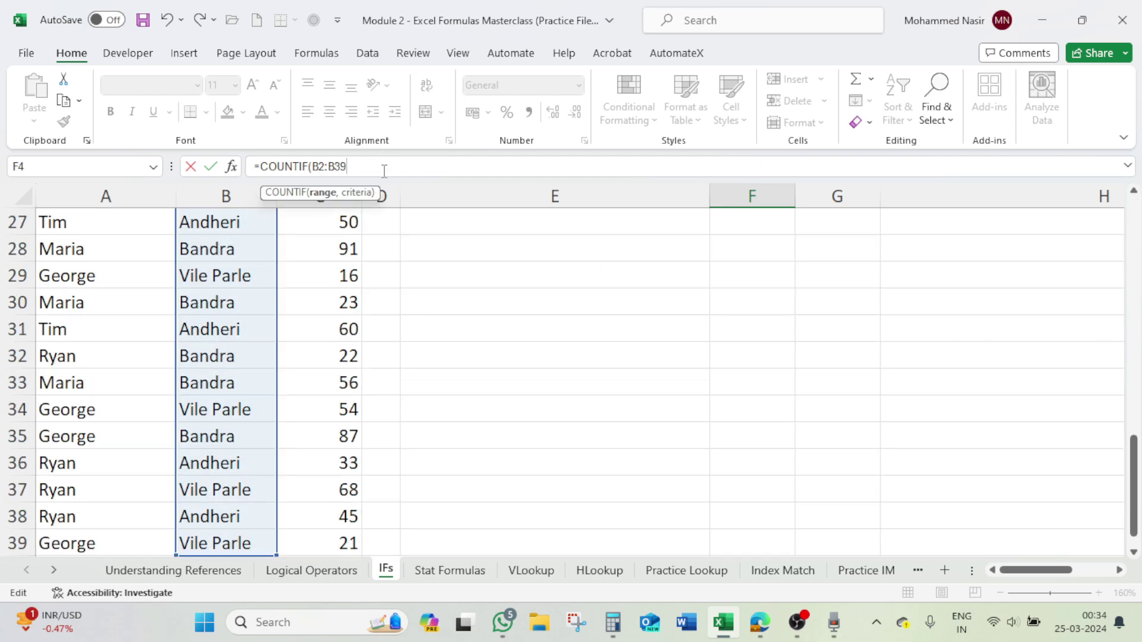
scroll(1098, 517, "up", 9)
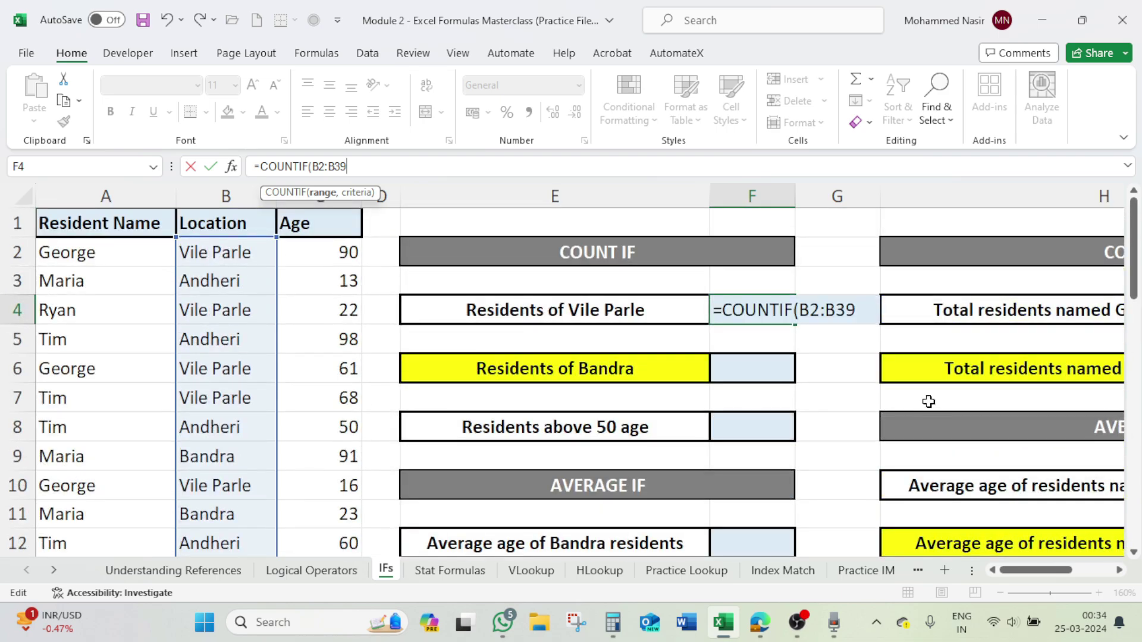
Step: Complete the COUNTIF formula in F4 with the text criterion "Vile Parle"
type(",")
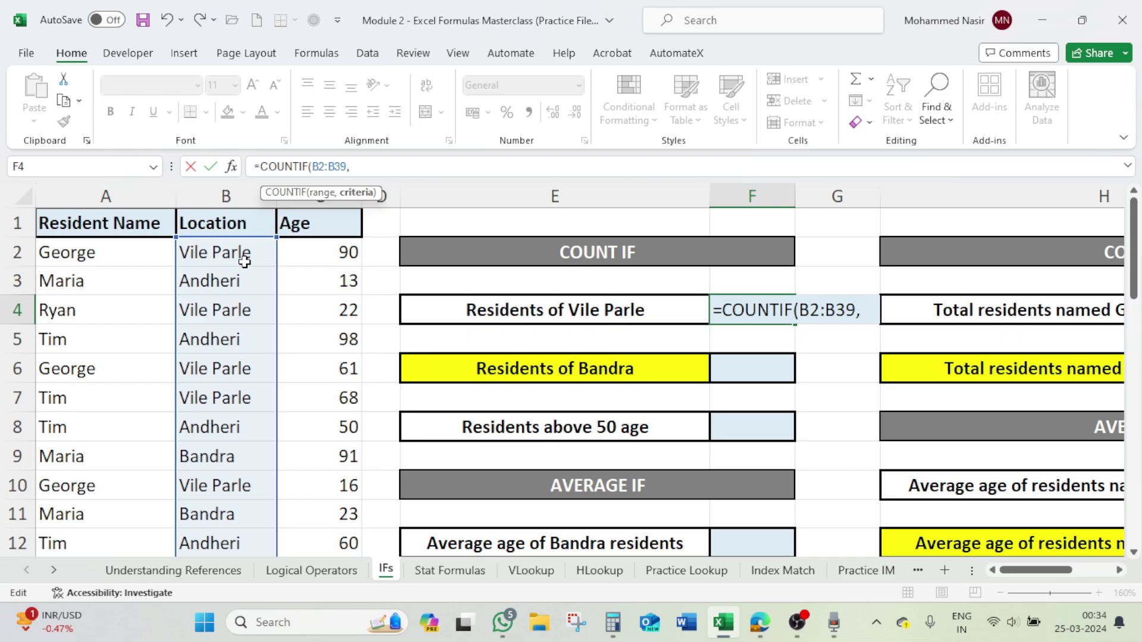
type("\"")
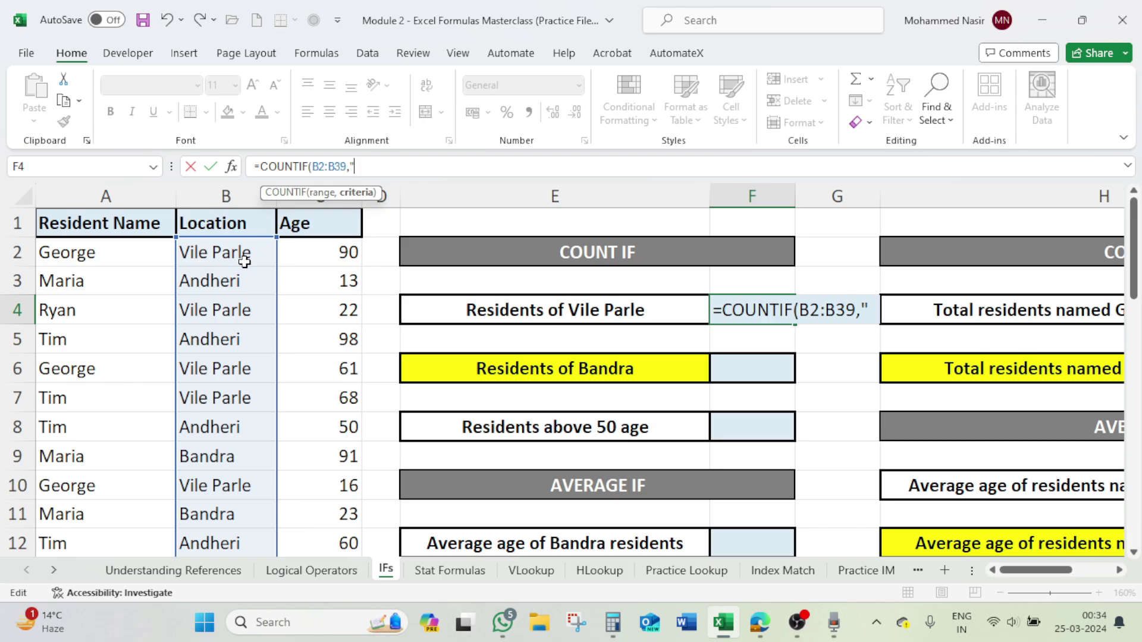
type("Vile")
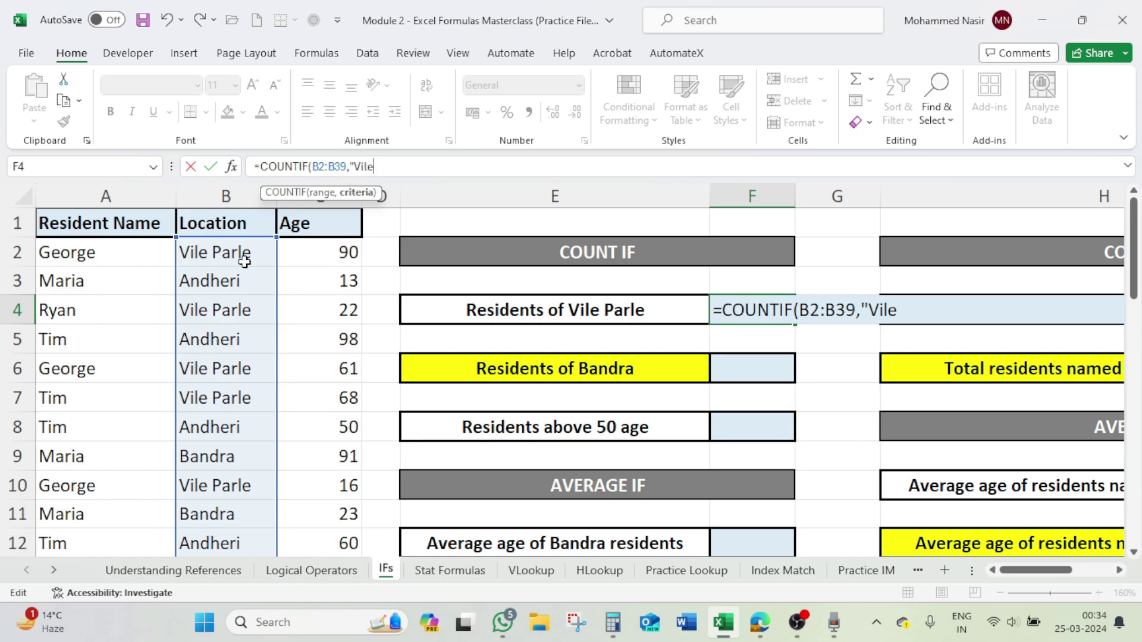
type(" Parle\")")
key("Return")
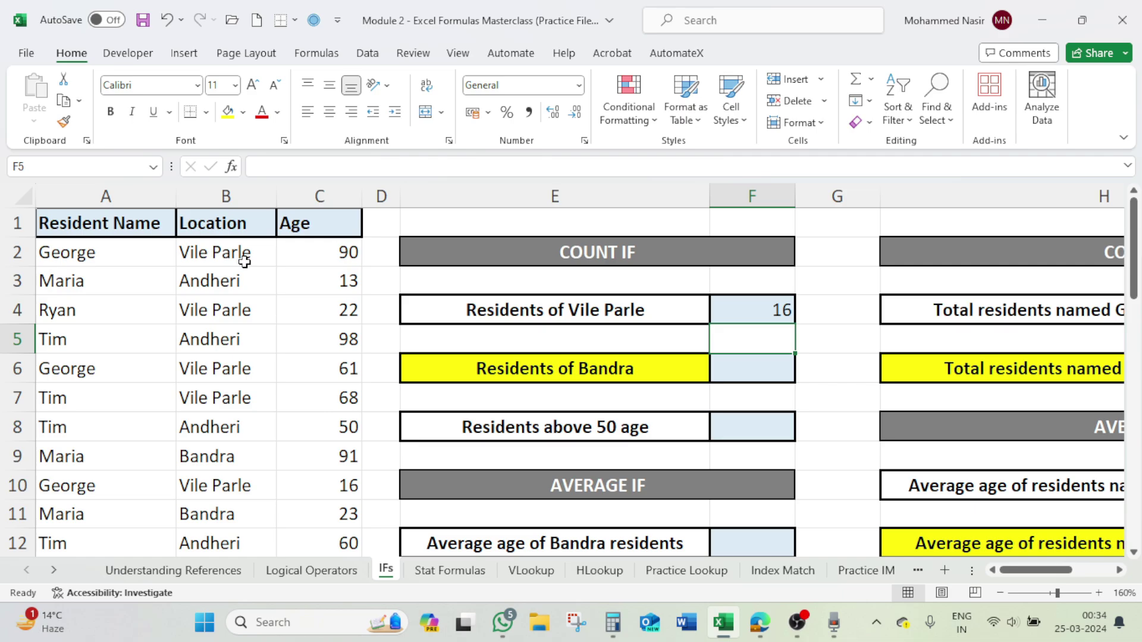
Step: Begin a COUNTIF formula in F6 for the residents of Bandra, with the locations B2:B39 as its range
left_click(746, 365)
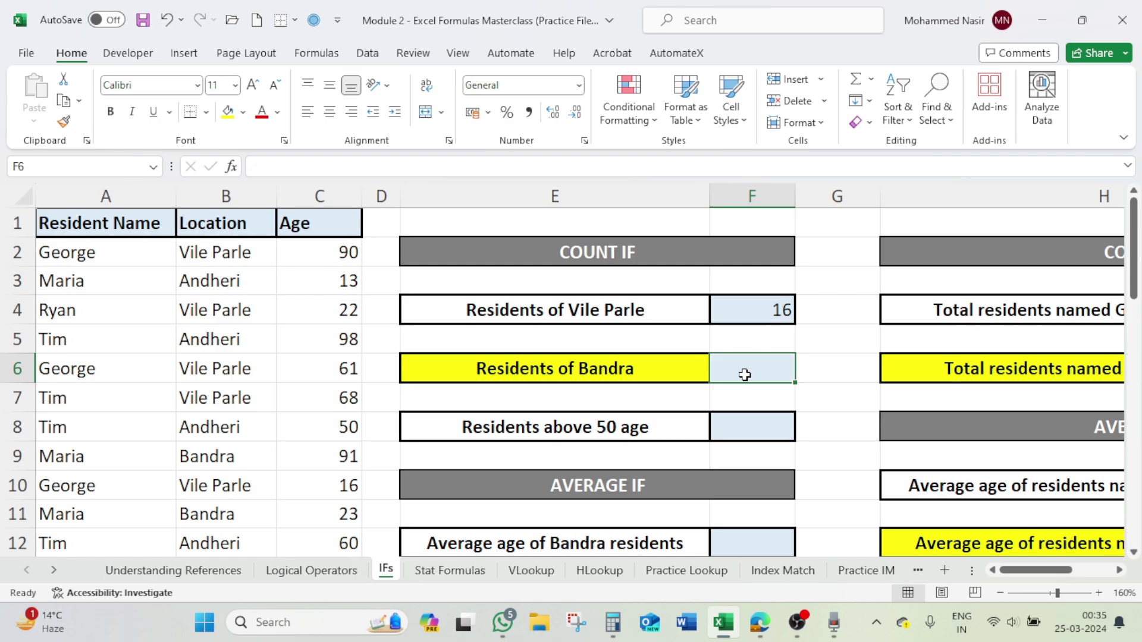
type("=countf")
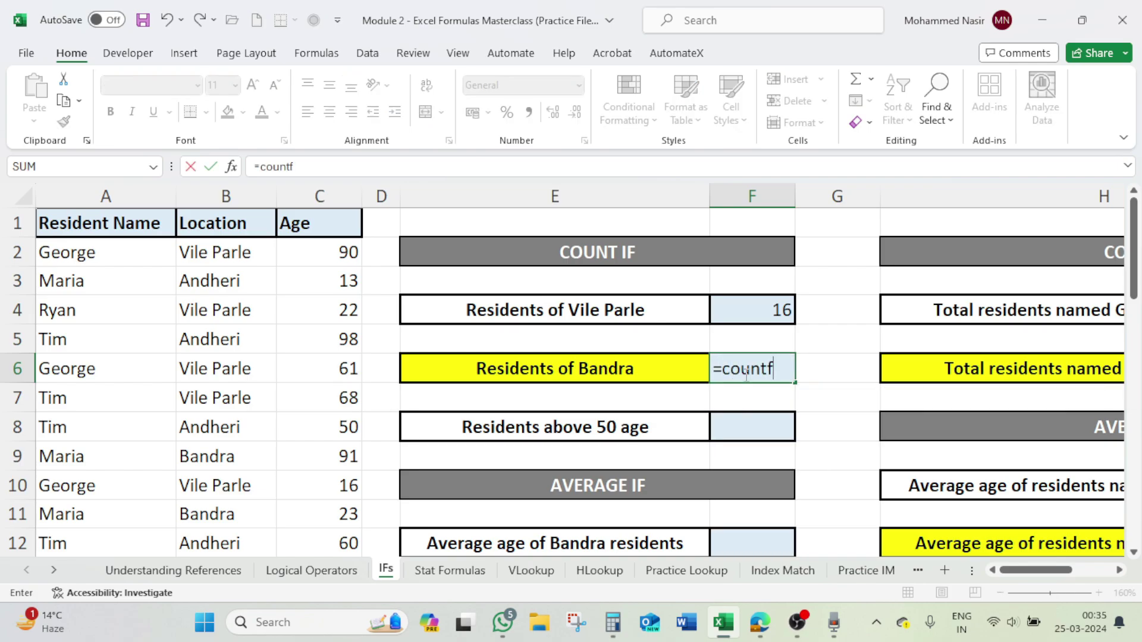
key("Escape")
type("=")
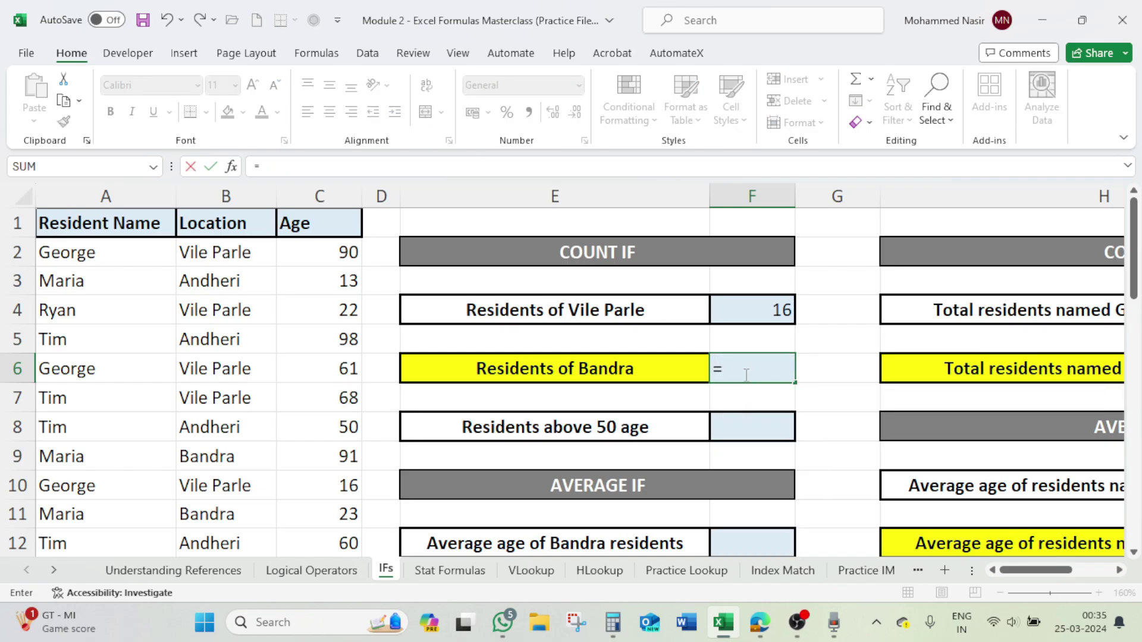
type("countif")
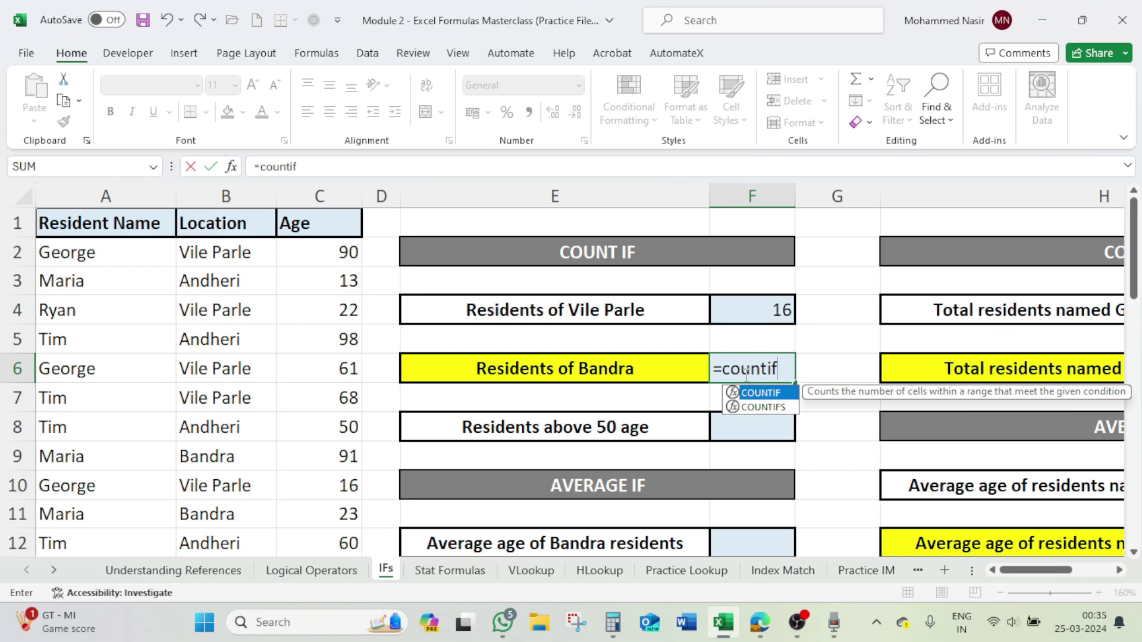
key("Tab")
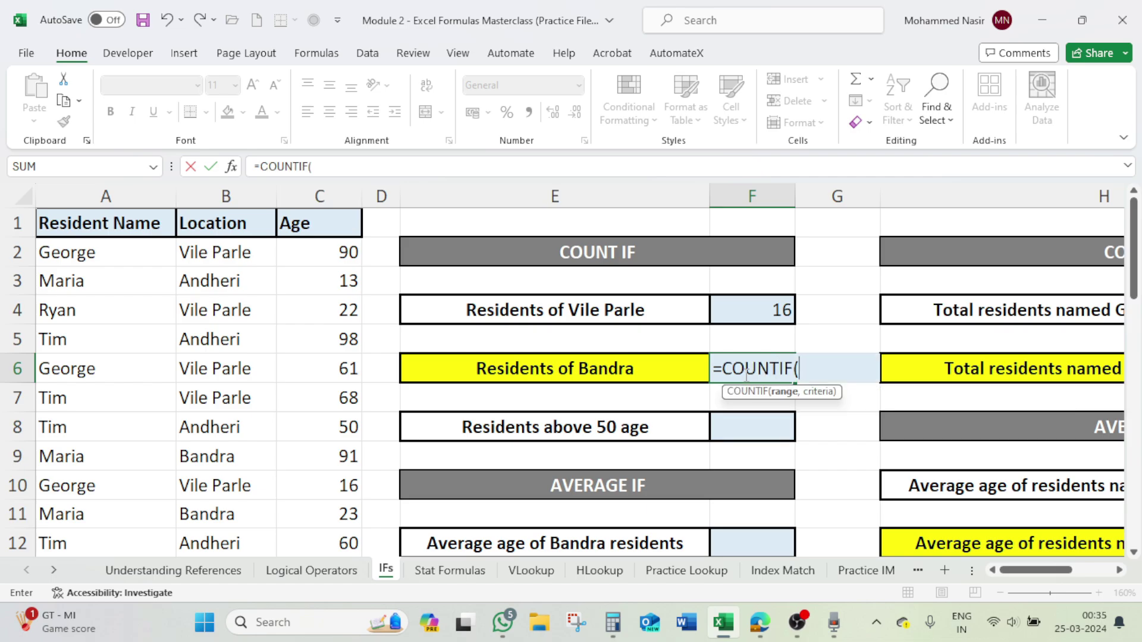
left_click(246, 254)
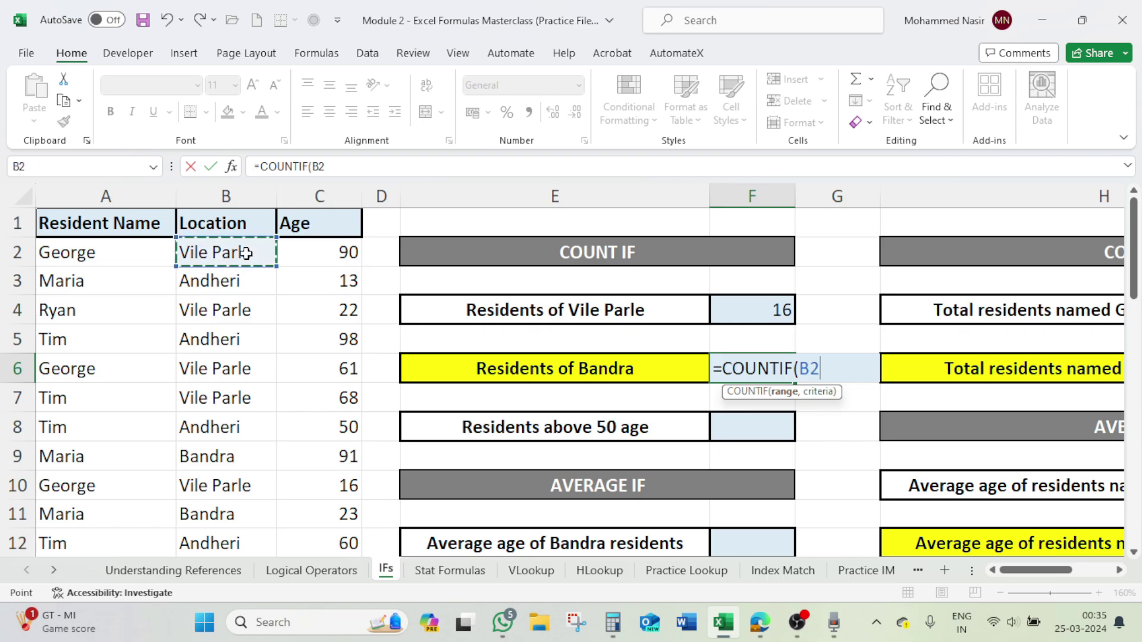
key("ctrl+shift+Down")
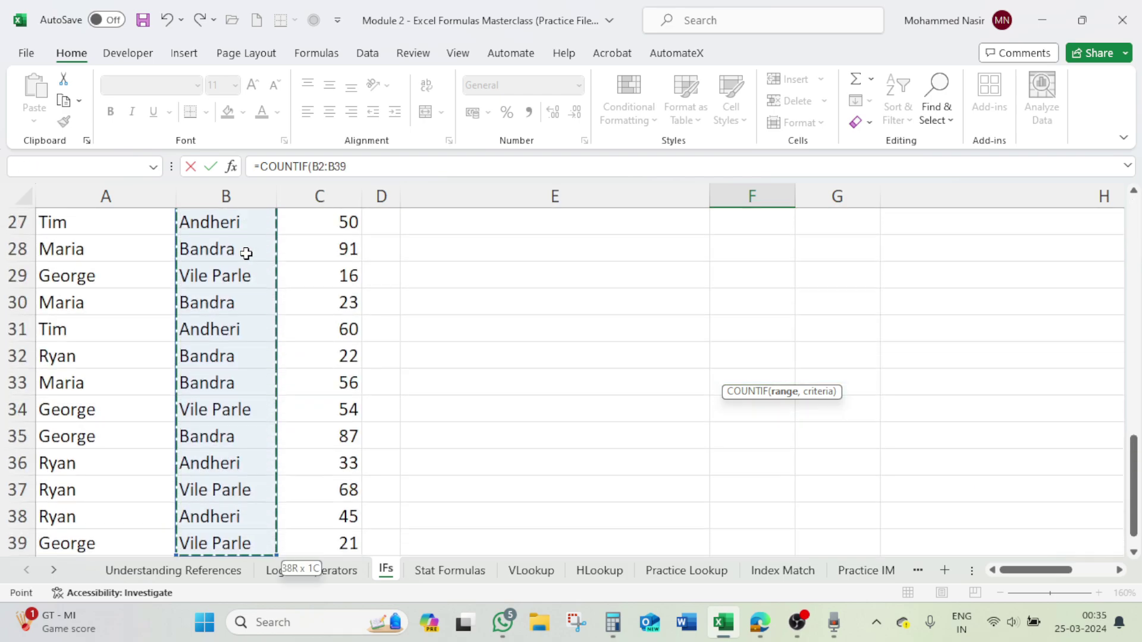
type(",")
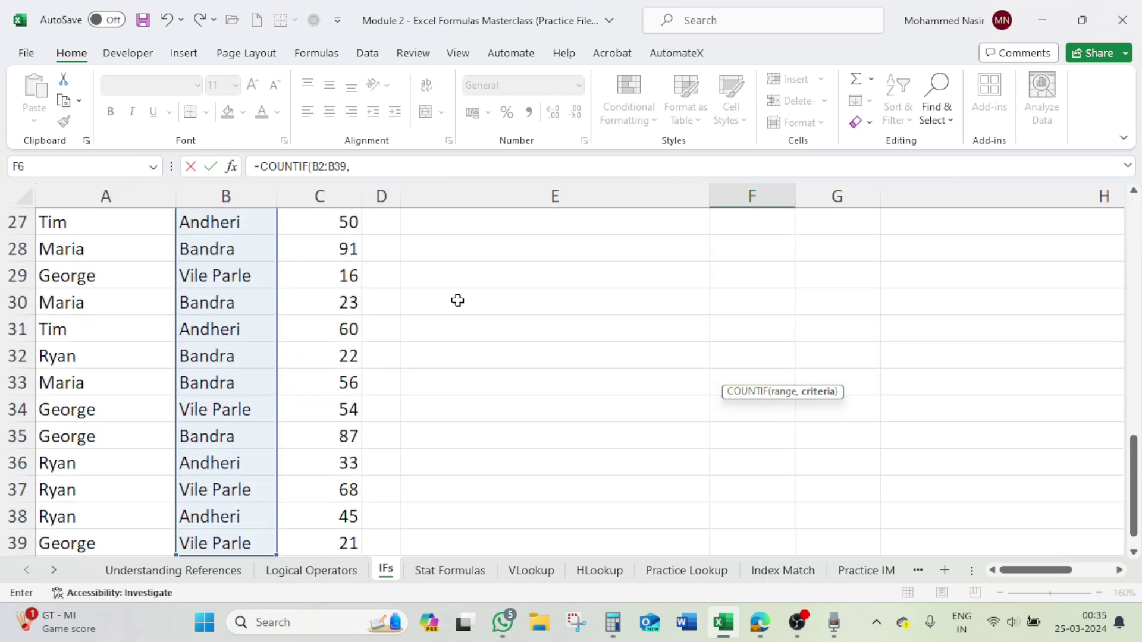
Step: Complete the COUNTIF formula in F6 with the text criterion "Bandra"
left_click(402, 167)
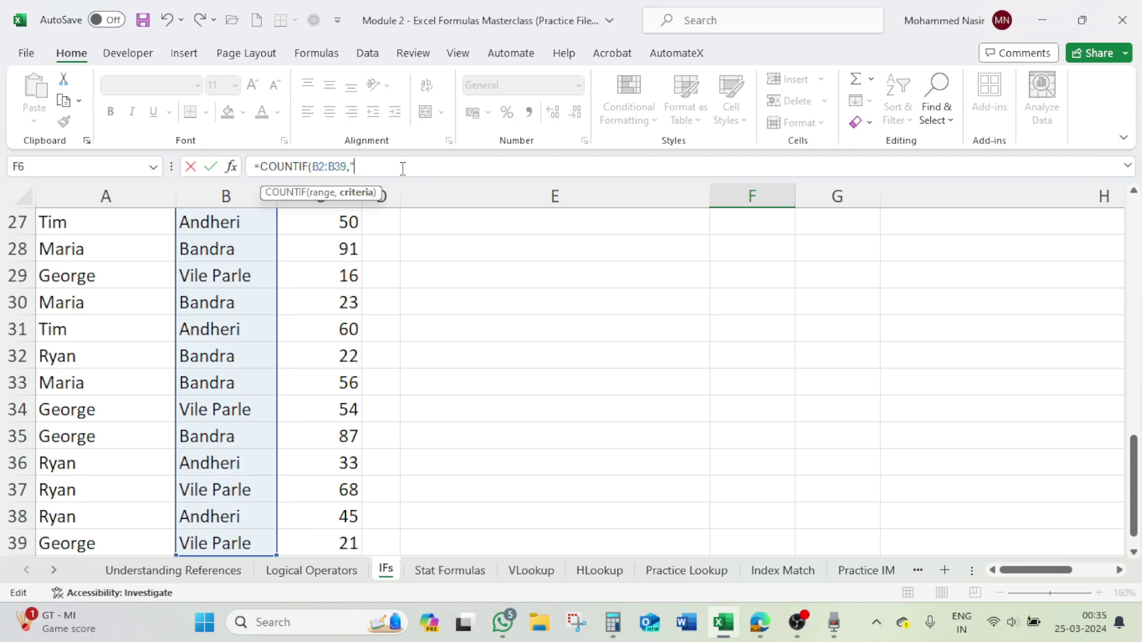
type("\"Bandra")
left_click_drag(1134, 472, 1133, 271)
scroll(760, 298, "up", 1)
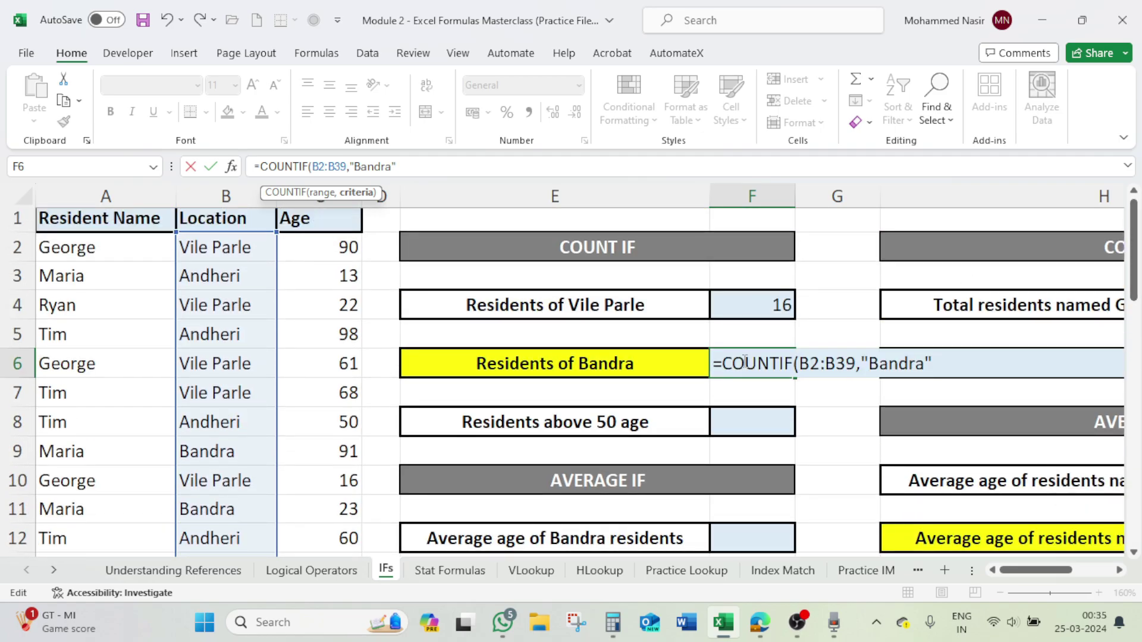
type(")")
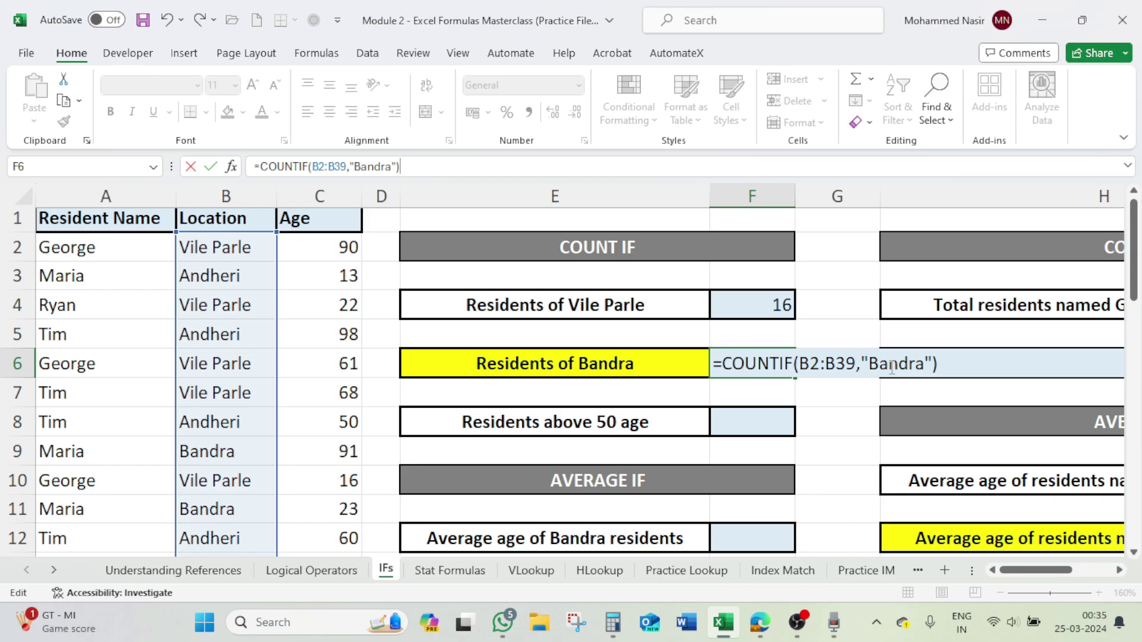
key("Return")
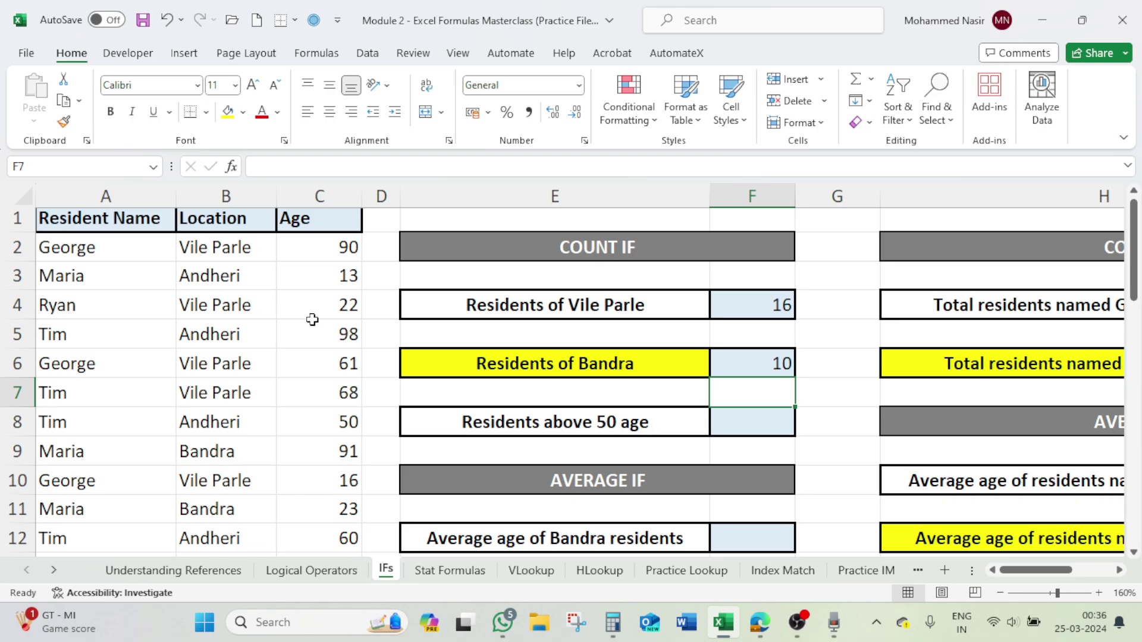
Step: Begin a COUNTIF formula in F8 for the residents above age 50, using the ages C2:C39 as its range
left_click(762, 417)
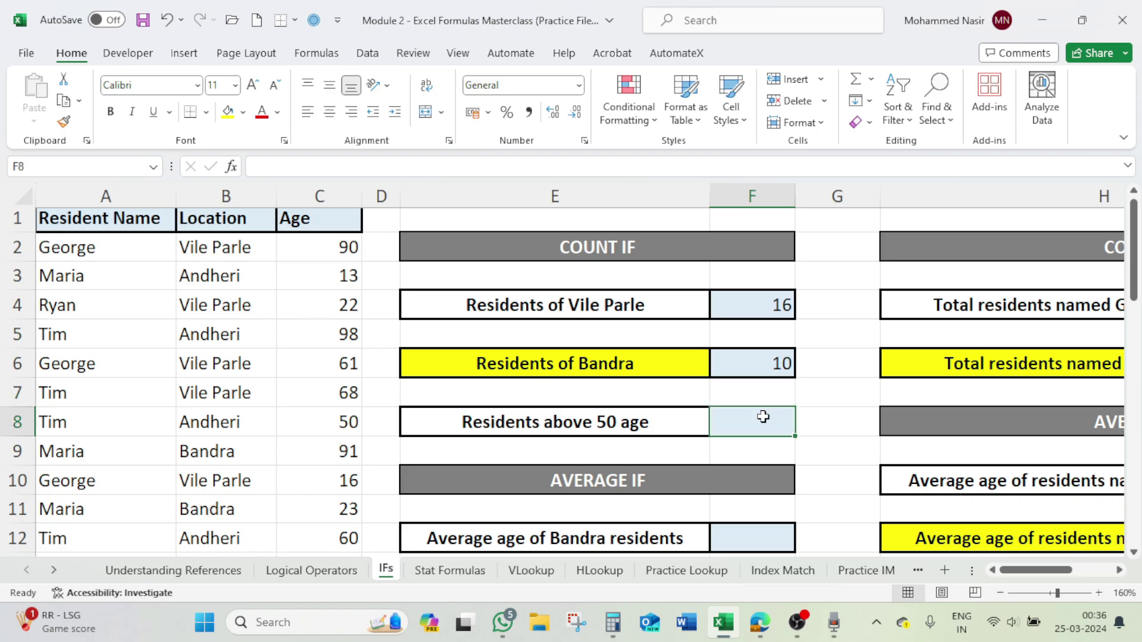
type("=")
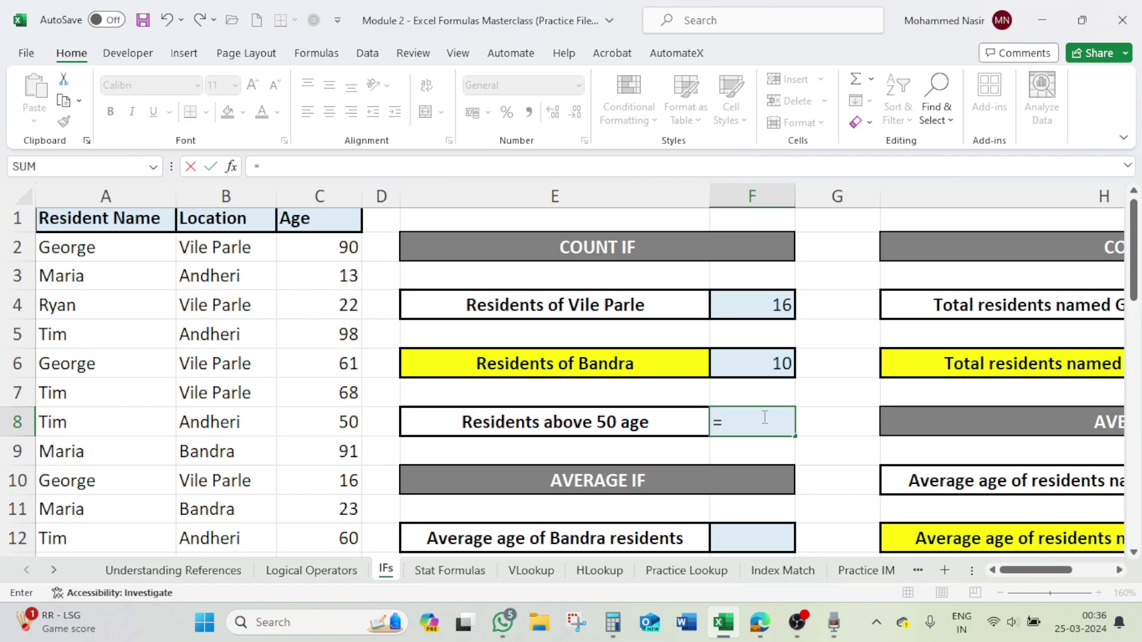
type("countif")
key("Tab")
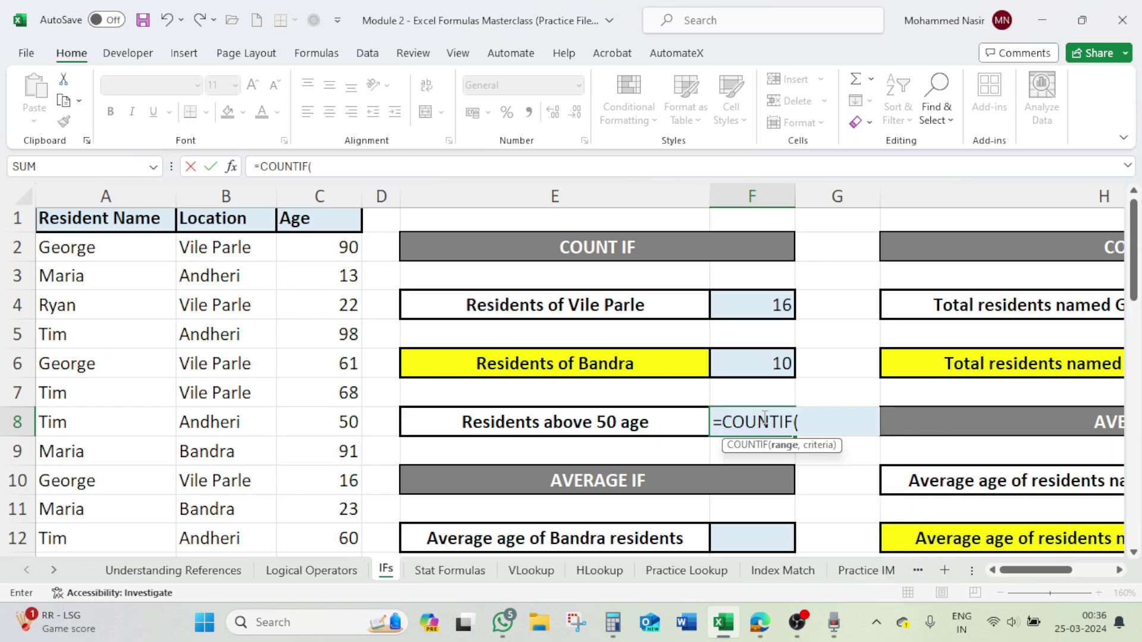
left_click(330, 246)
key("ctrl+shift+Down")
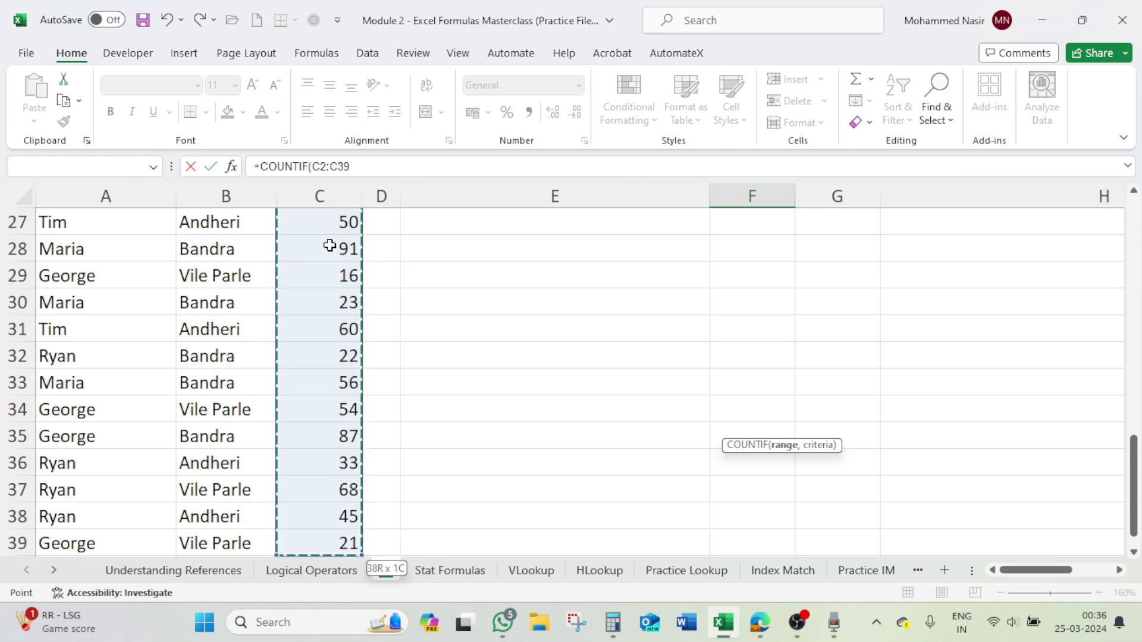
left_click_drag(1132, 484, 1132, 247)
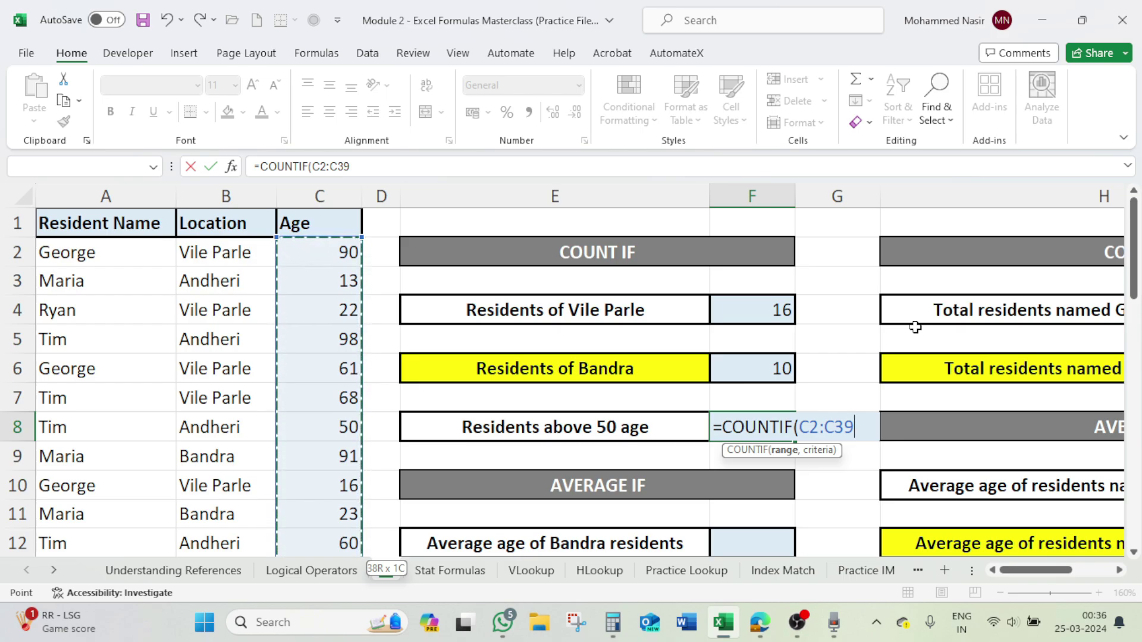
Step: Complete the COUNTIF formula in F8 with the criterion ">50"
type(",")
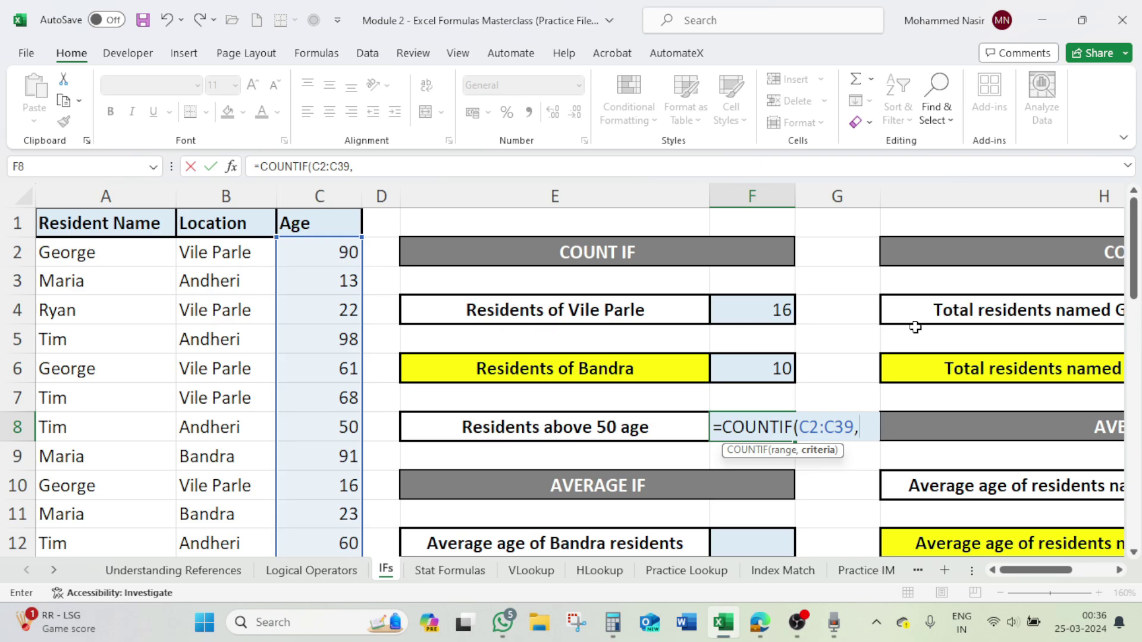
type("\">50")
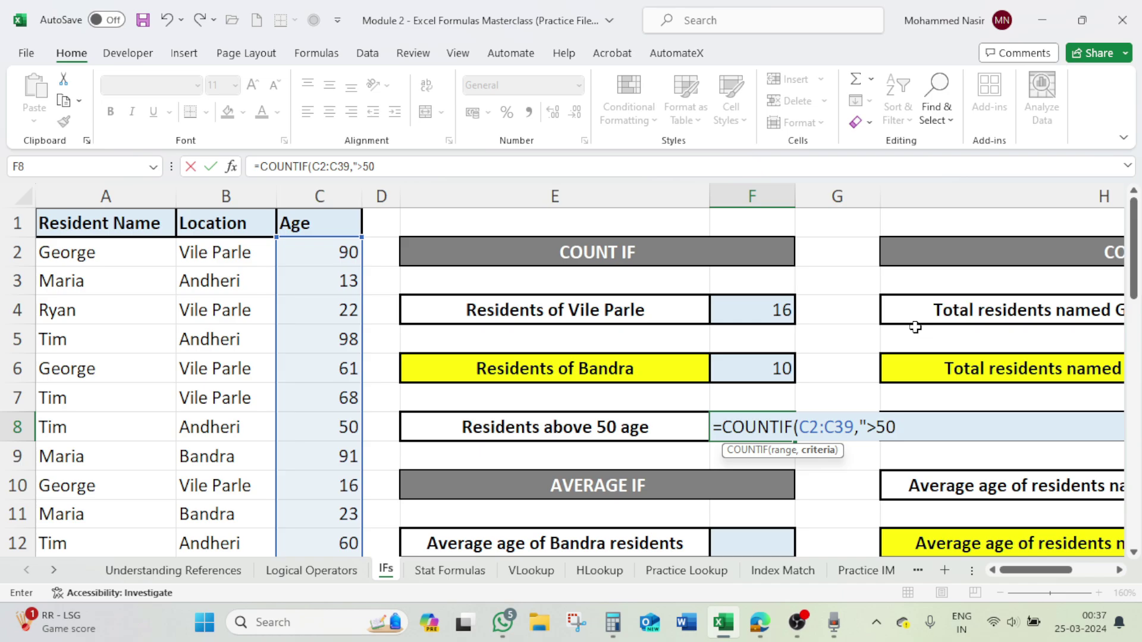
type("\")")
key("Return")
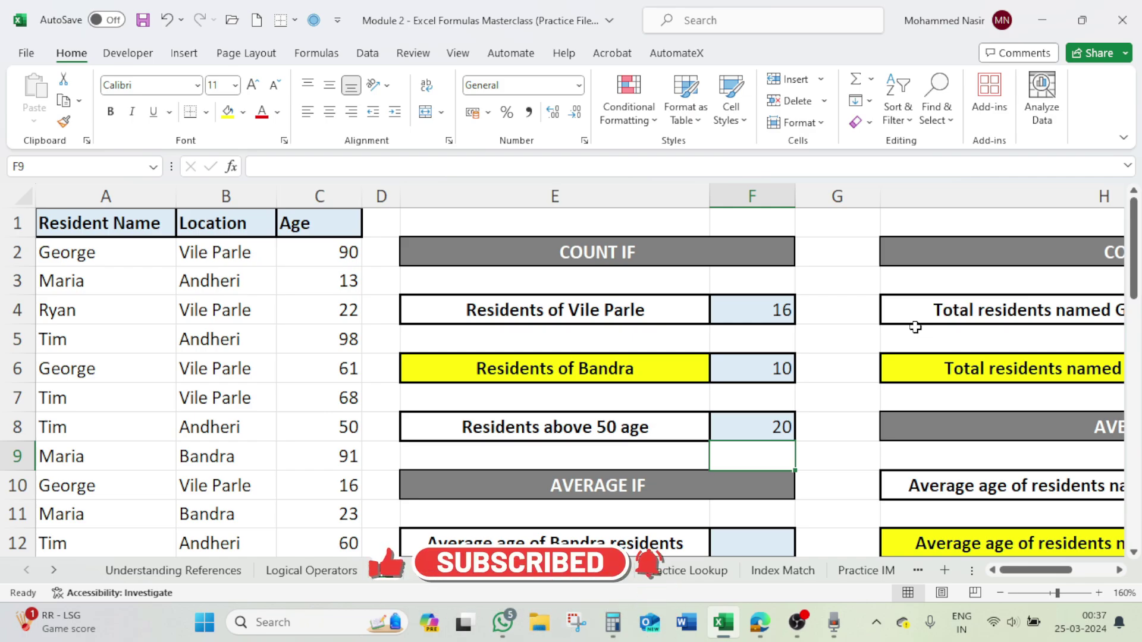
Step: Change the COUNTIF criterion in F8 to ">=50" so that age 50 is included, and check the resulting cell
left_click(779, 430)
left_click(364, 166)
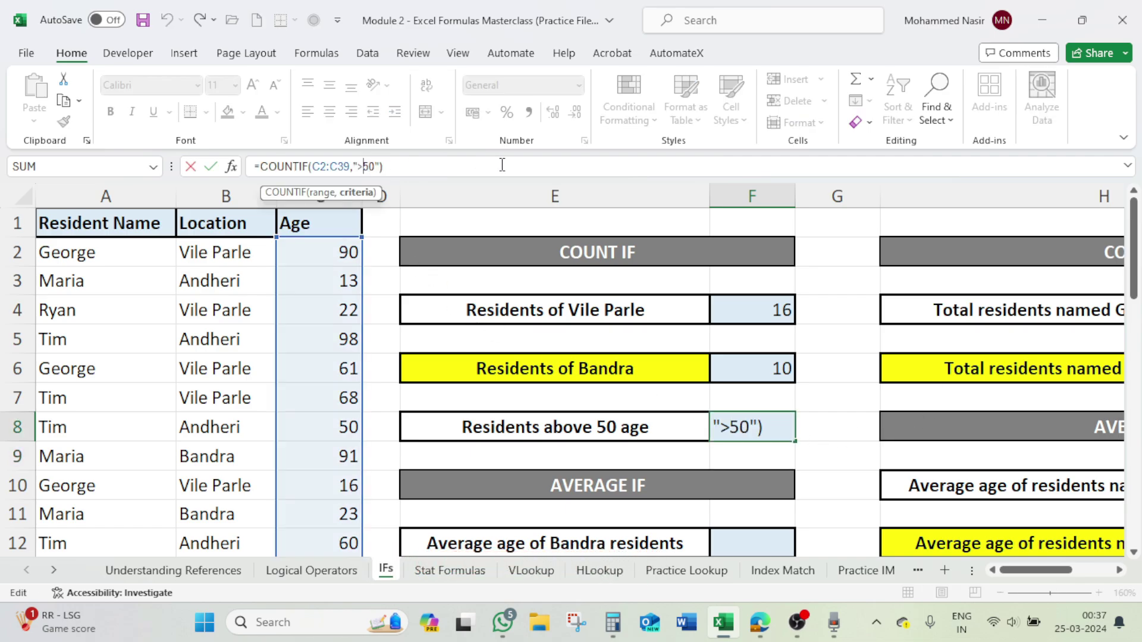
type("=")
key("Return")
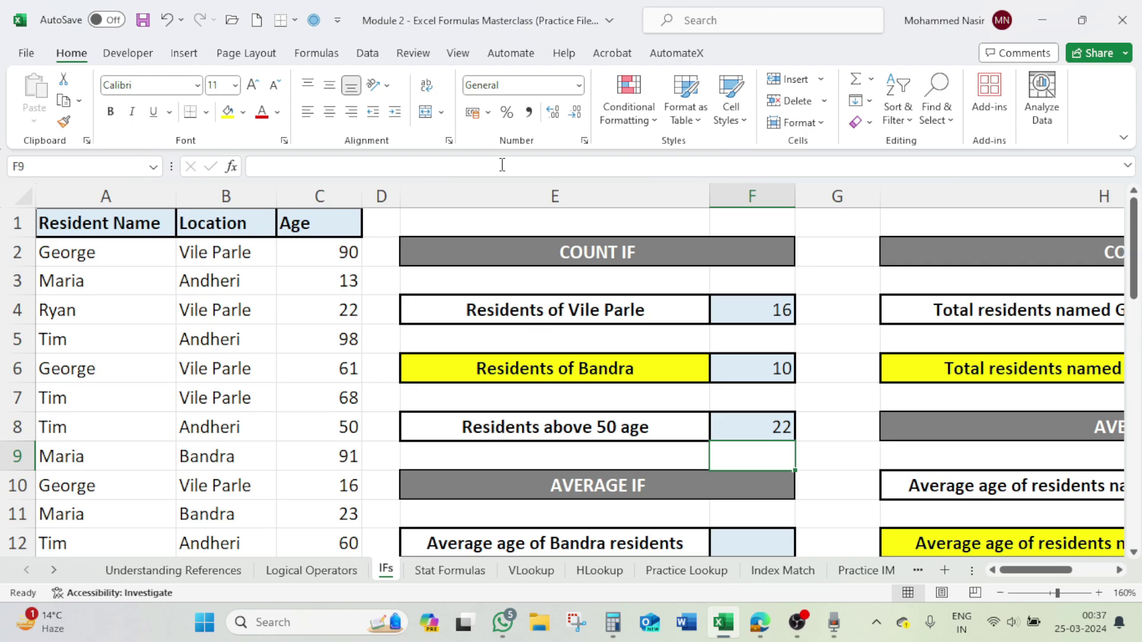
left_click(781, 426)
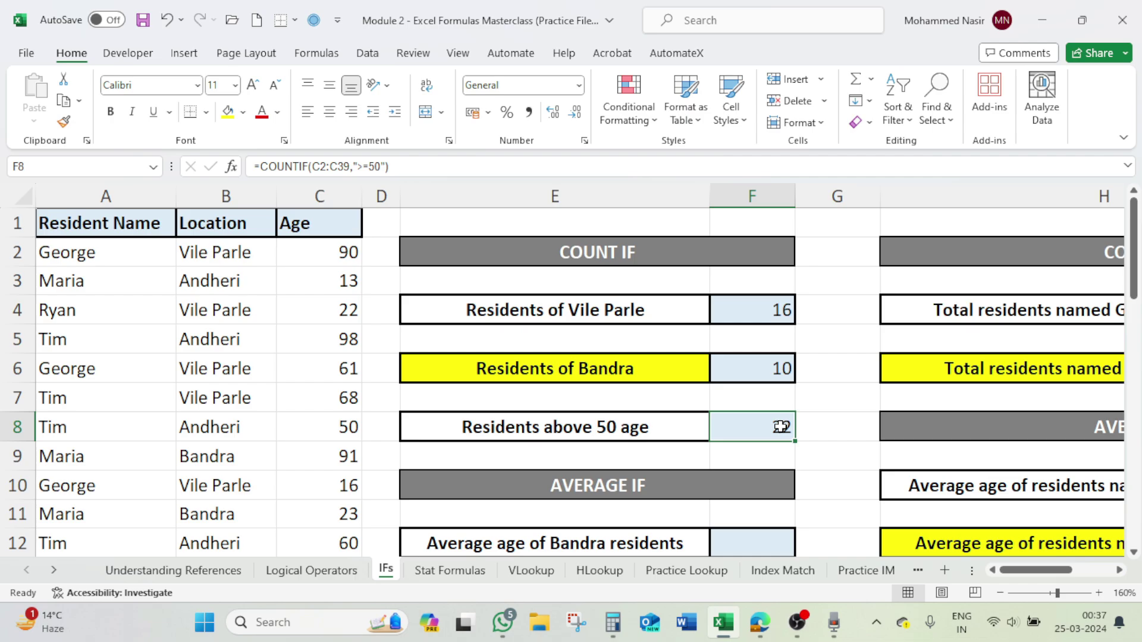
Step: Start an AVERAGEIF formula in F12 for the average age of Bandra residents
scroll(708, 437, "down", 2)
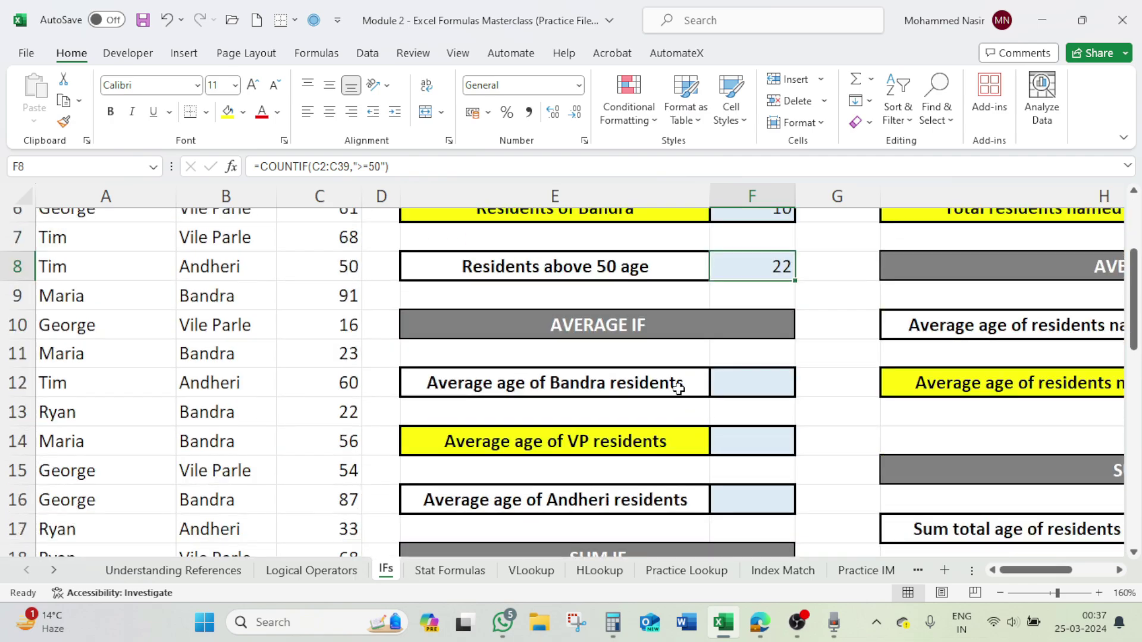
left_click(742, 388)
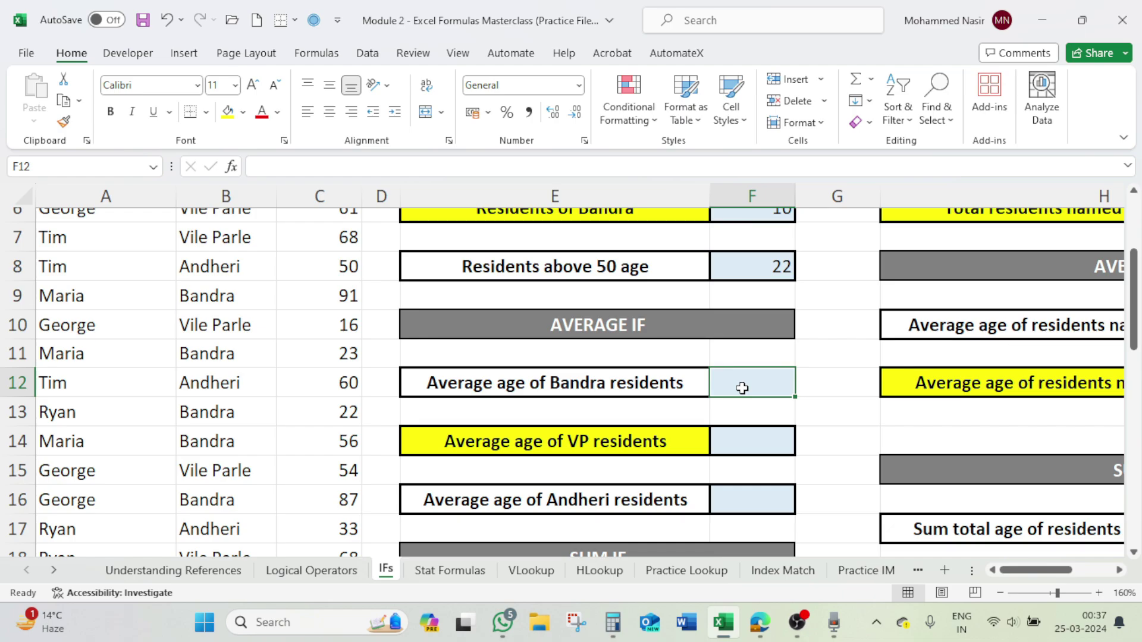
type("=a")
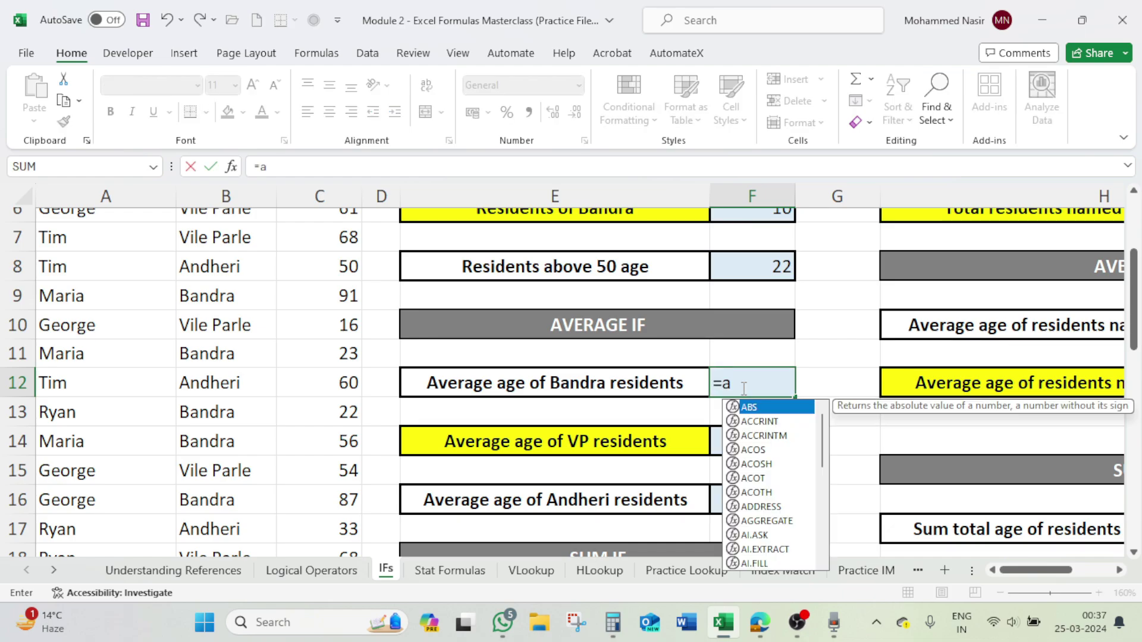
type("verga")
key("BackSpace")
key("BackSpace")
type("a")
key("Down")
key("Down")
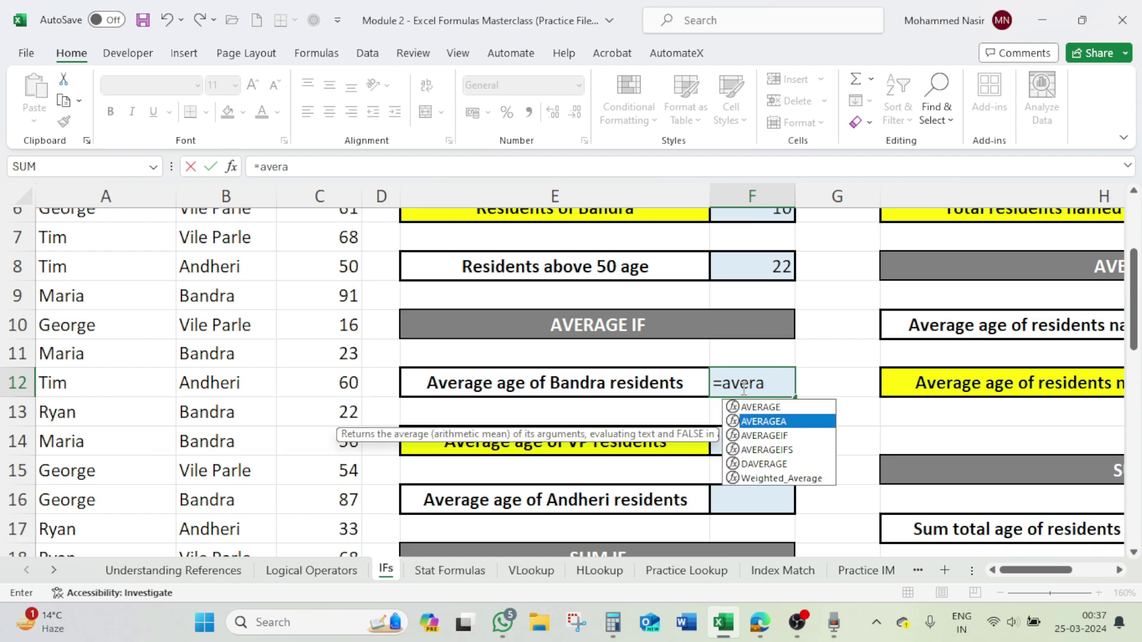
key("Tab")
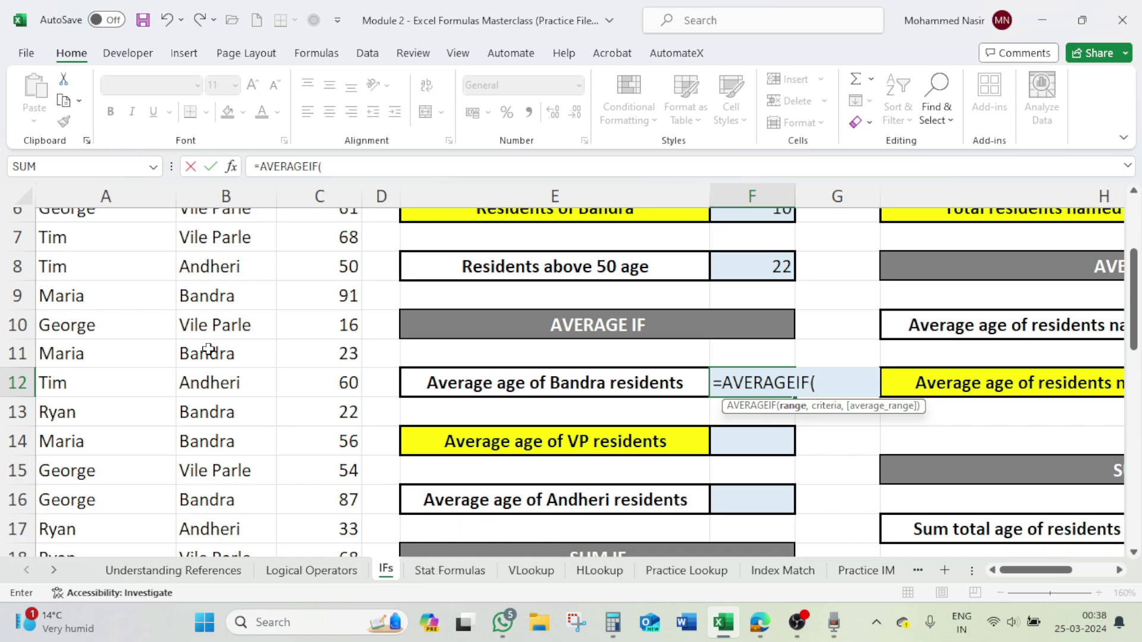
Step: Set the locations B2:B39 as the criteria range of the AVERAGEIF formula in F12
scroll(208, 350, "up", 2)
left_click(225, 254)
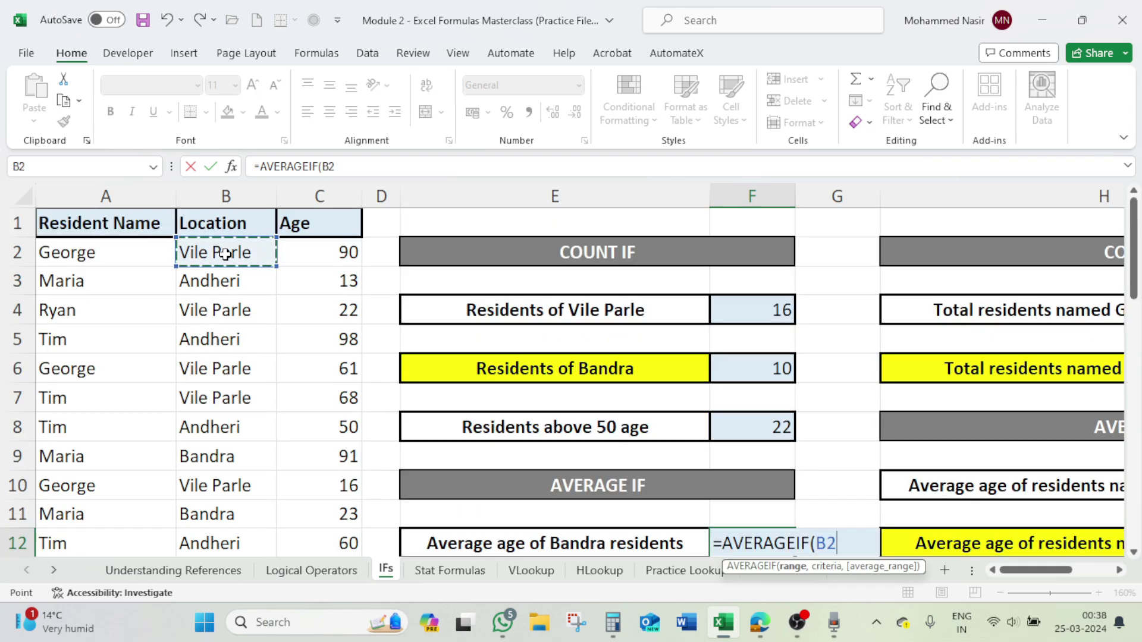
key("ctrl+shift+Down")
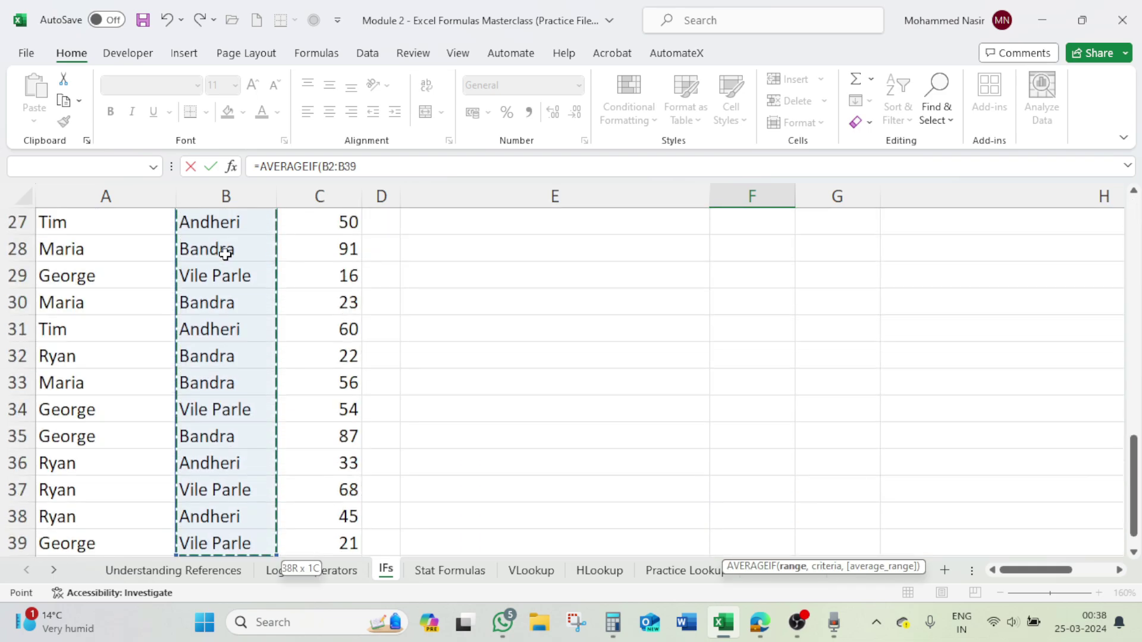
type(",")
left_click_drag(1137, 457, 1133, 220)
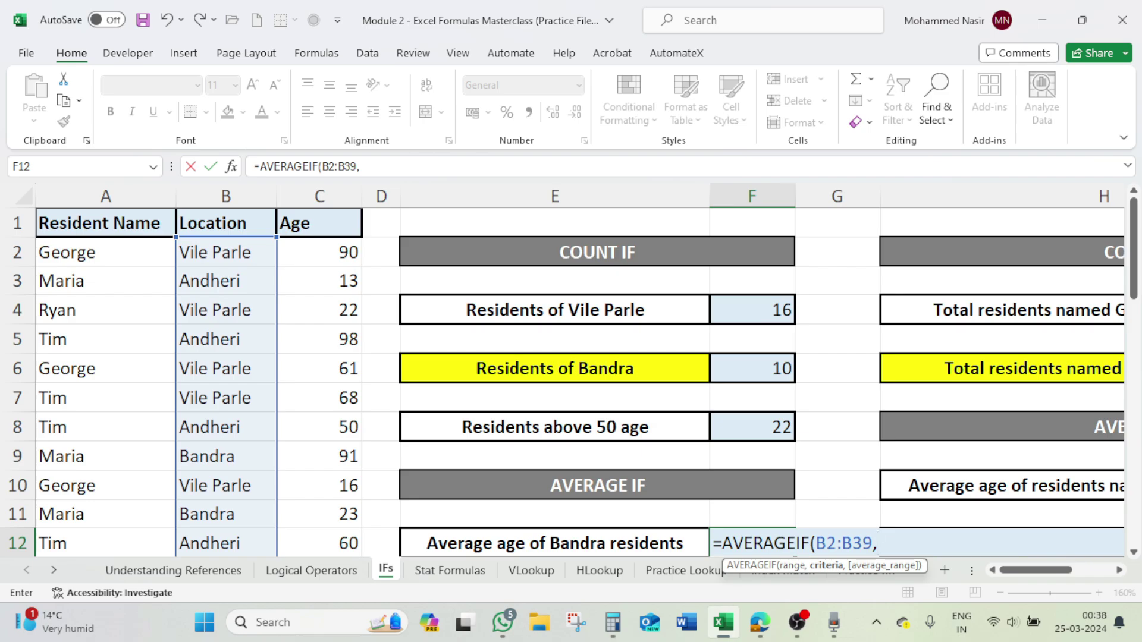
Step: Complete the AVERAGEIF formula in F12 with the criterion "Bandra" and the ages C2:C39 as the average range
type("\"Bandra\"")
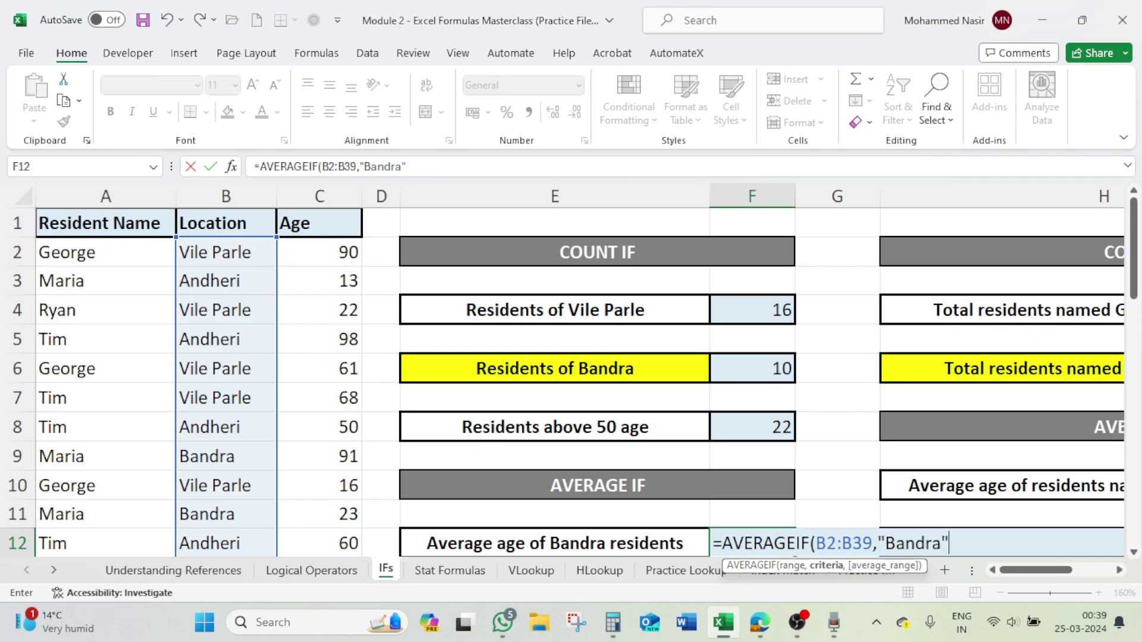
type(",")
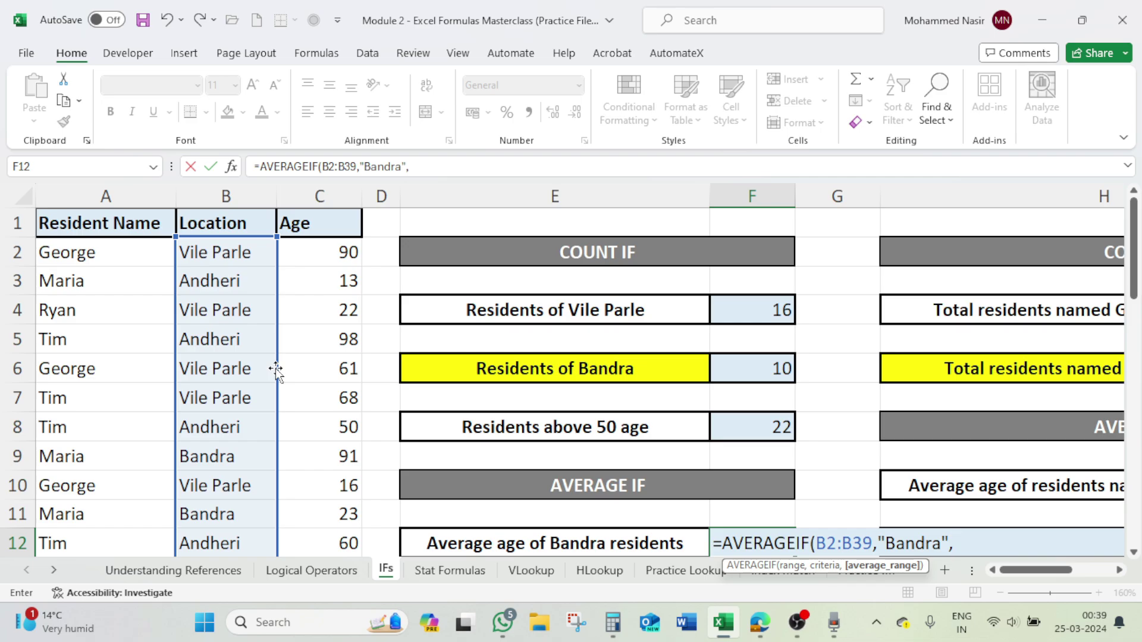
left_click(346, 252)
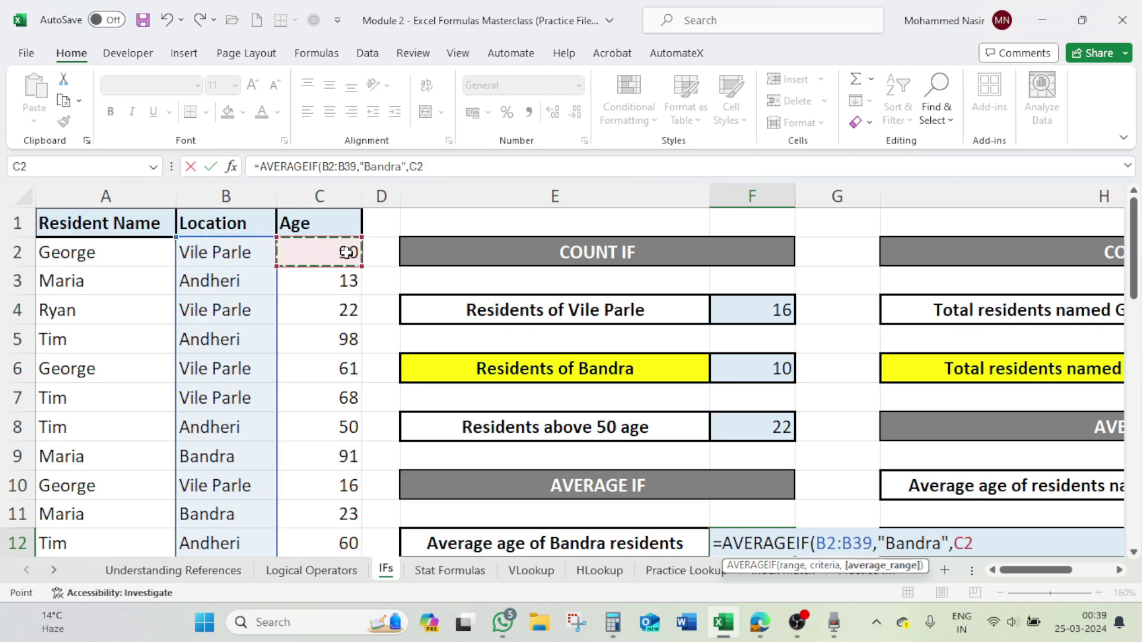
key("ctrl+shift+Down")
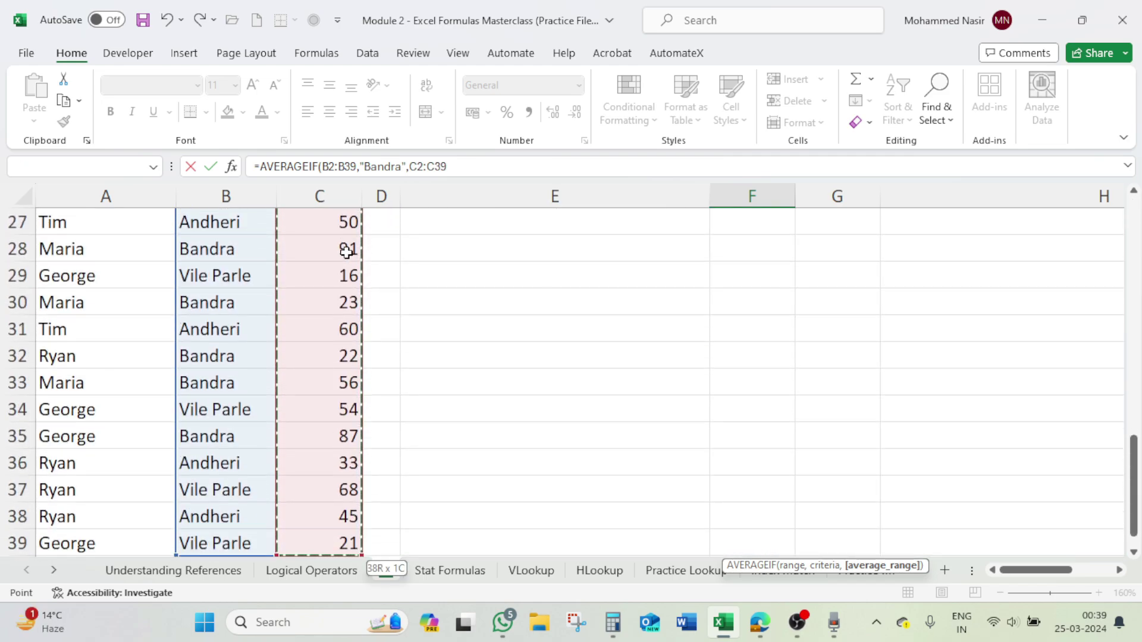
type(")")
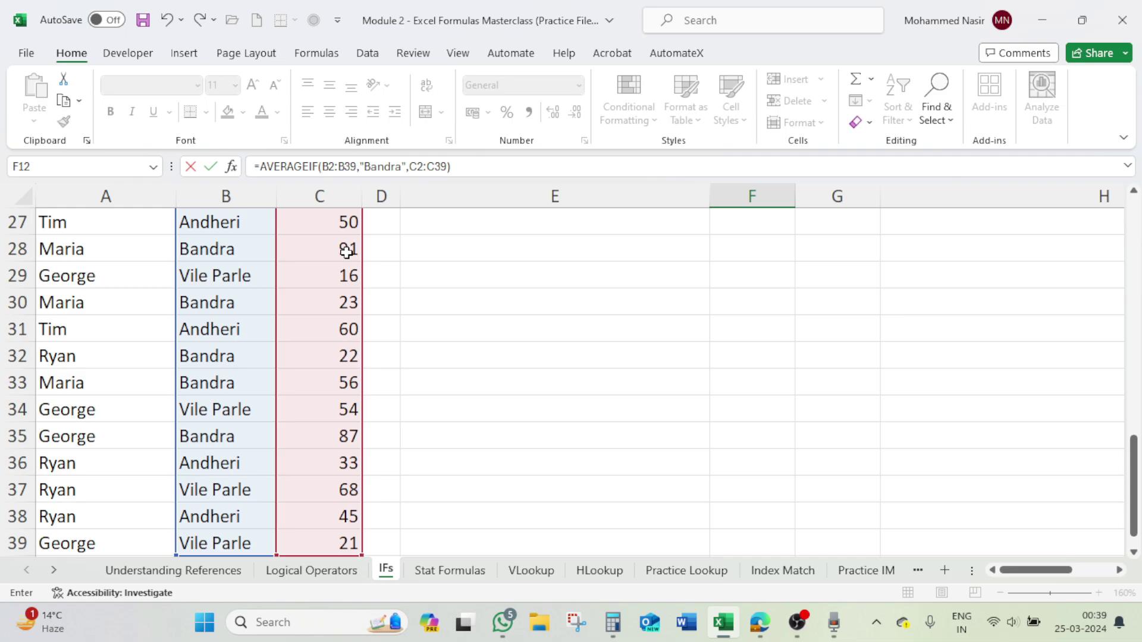
left_click(469, 169)
key("Return")
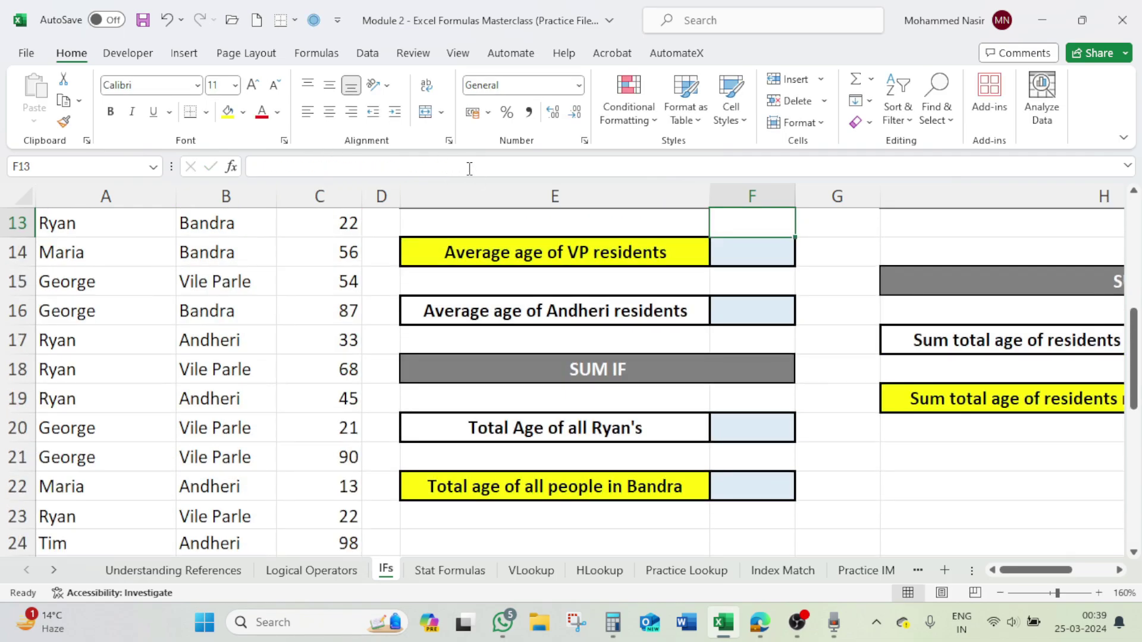
Step: Review the result and the range, criteria and average range arguments of the AVERAGEIF formula in F12
scroll(860, 325, "up", 4)
left_click(772, 513)
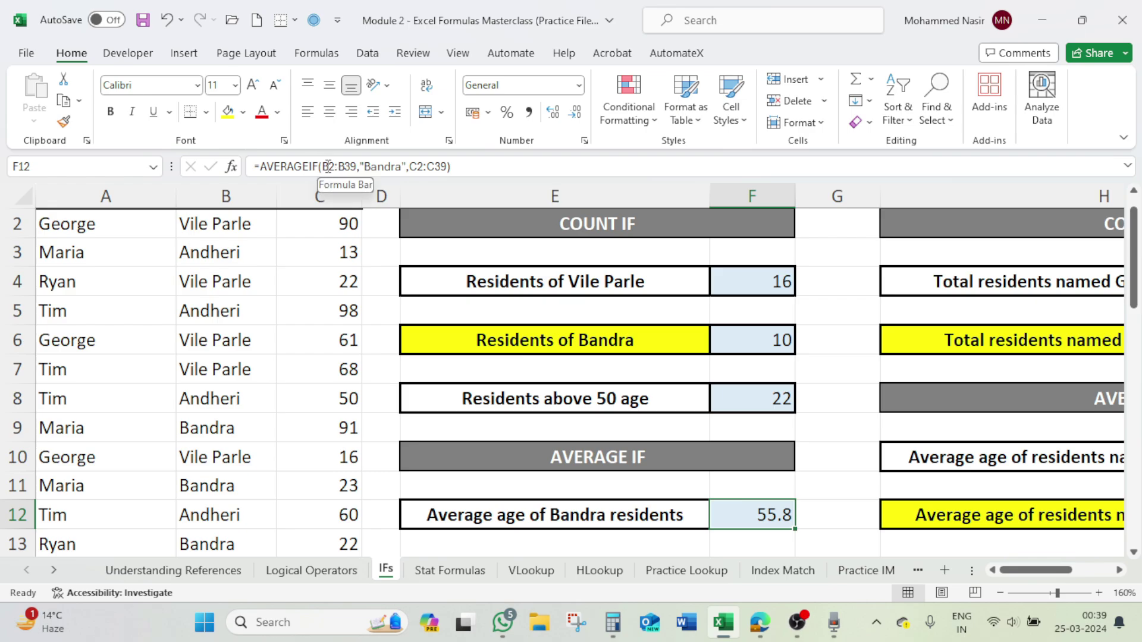
left_click(327, 167)
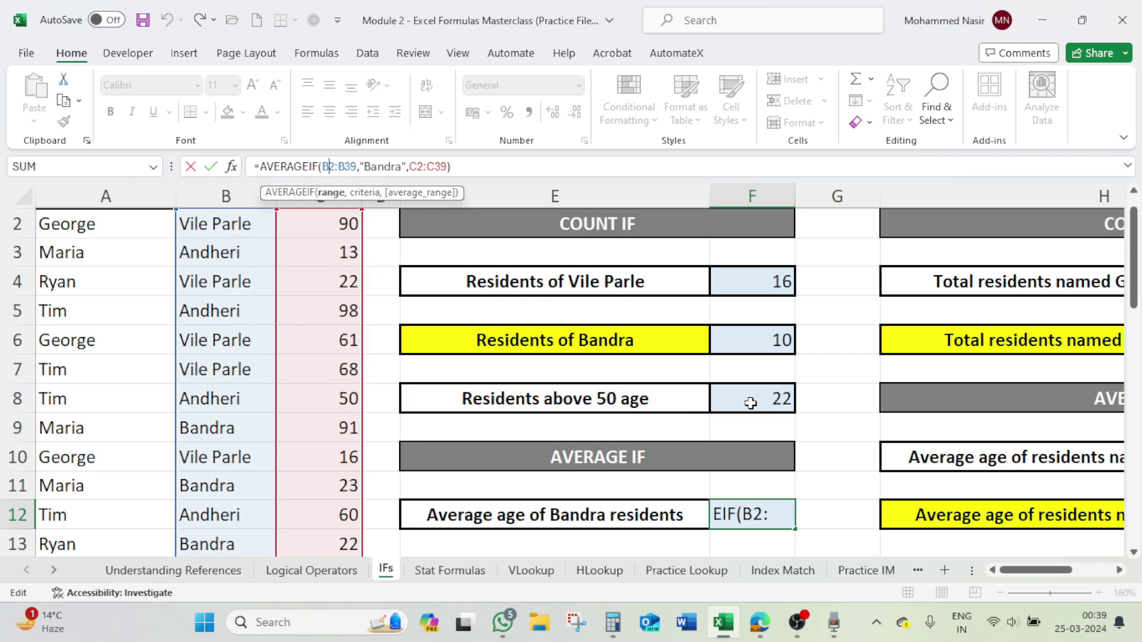
key("Return")
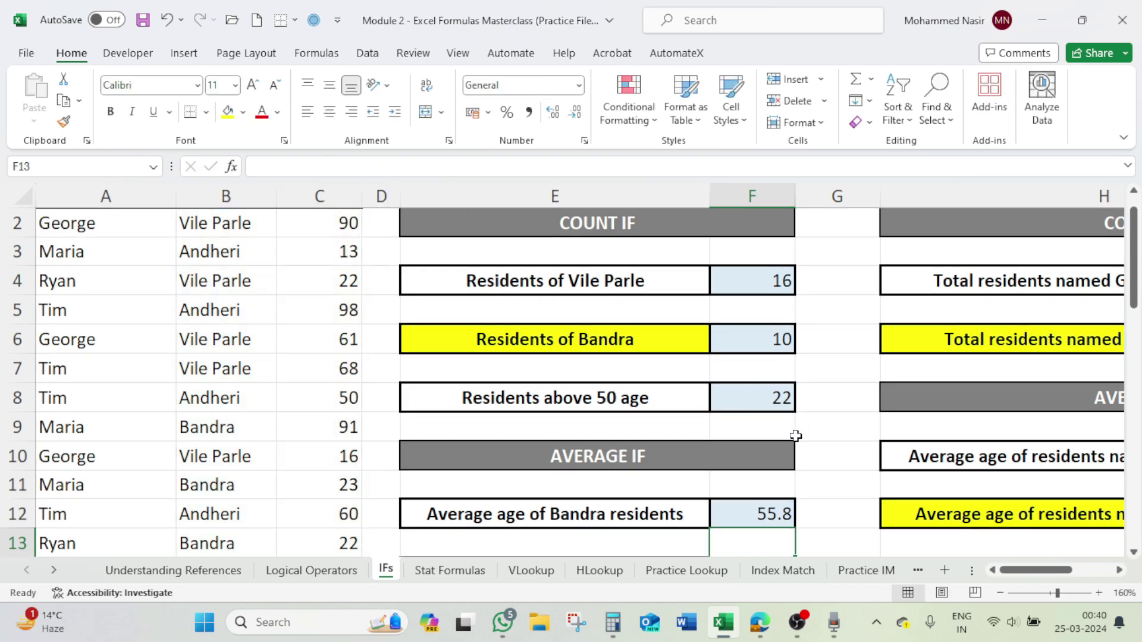
Step: Start an AVERAGEIF formula in F14 for the average age of VP residents
scroll(795, 436, "down", 3)
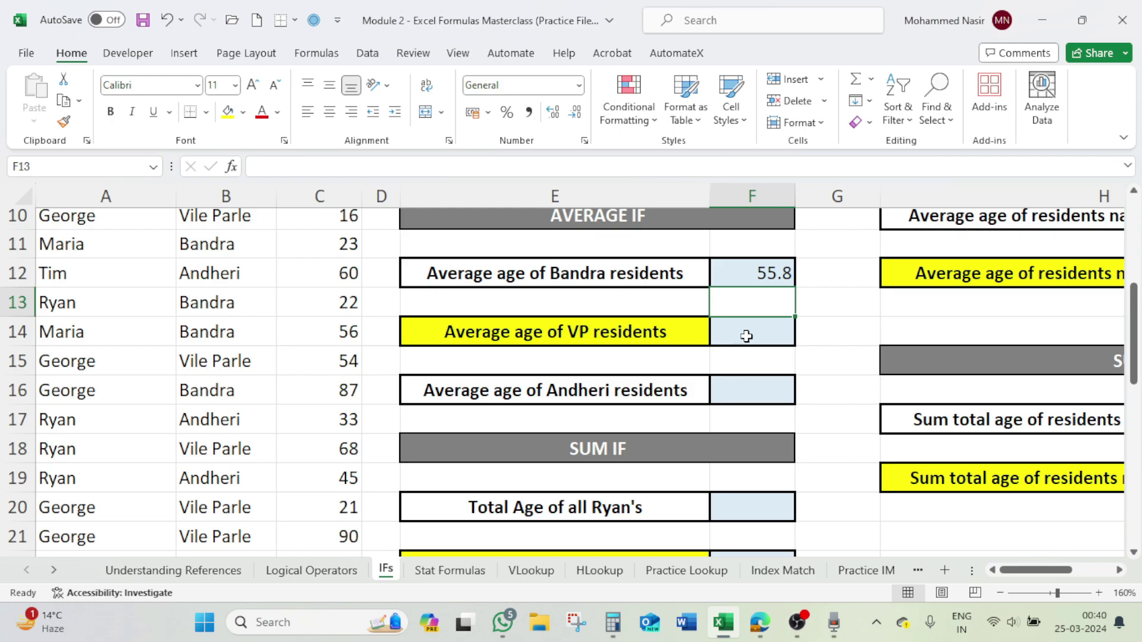
left_click(746, 337)
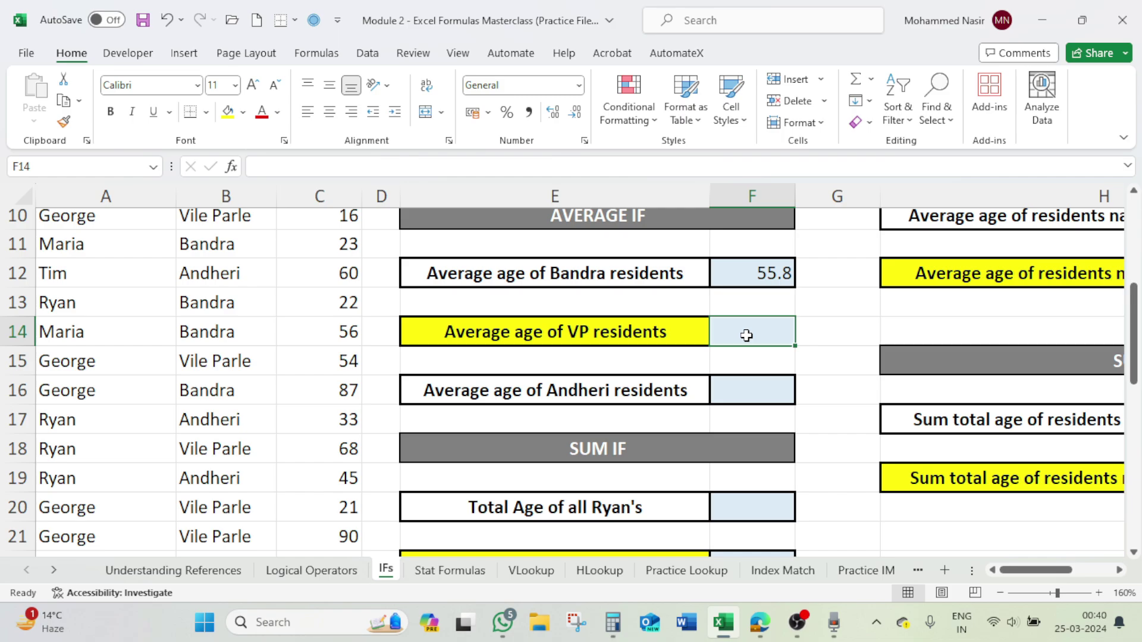
type("=av")
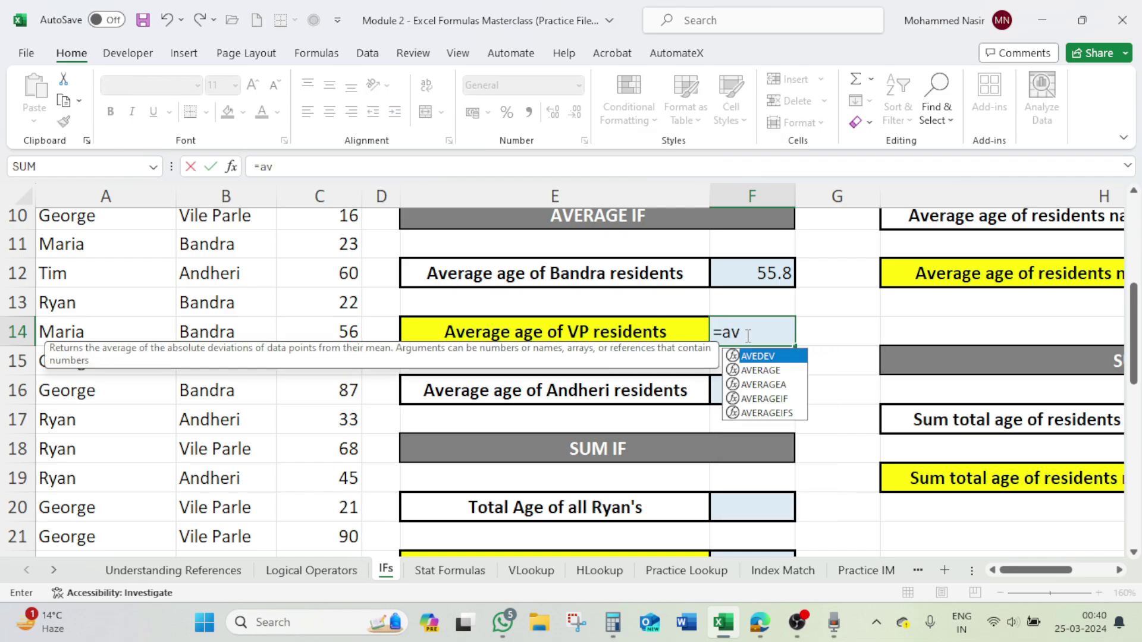
type("er")
key("Down")
key("Down")
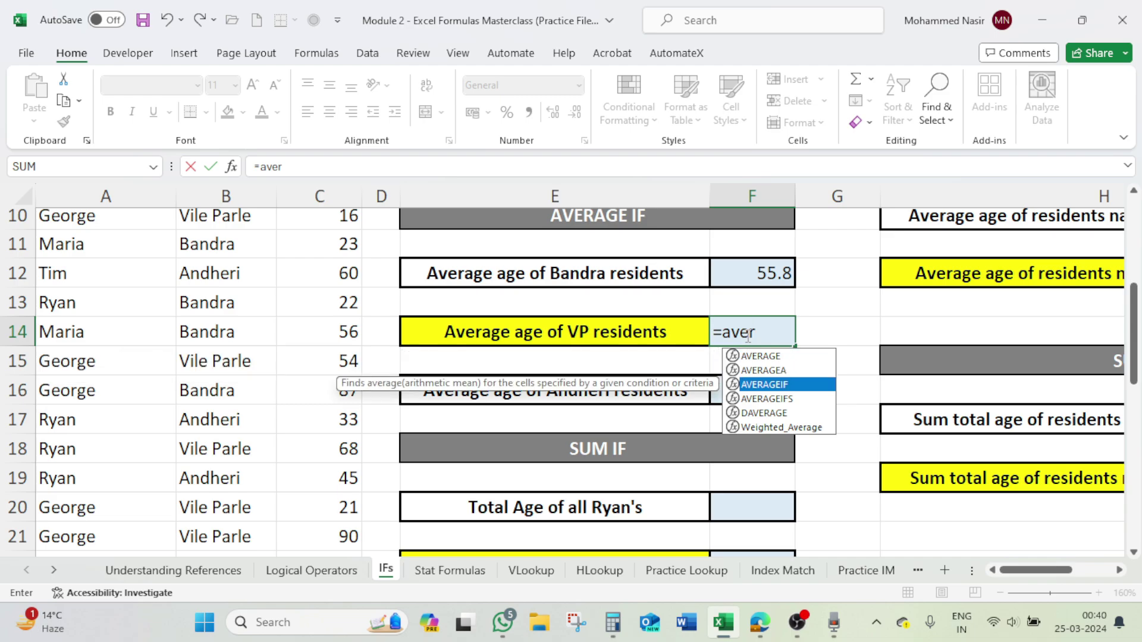
key("Tab")
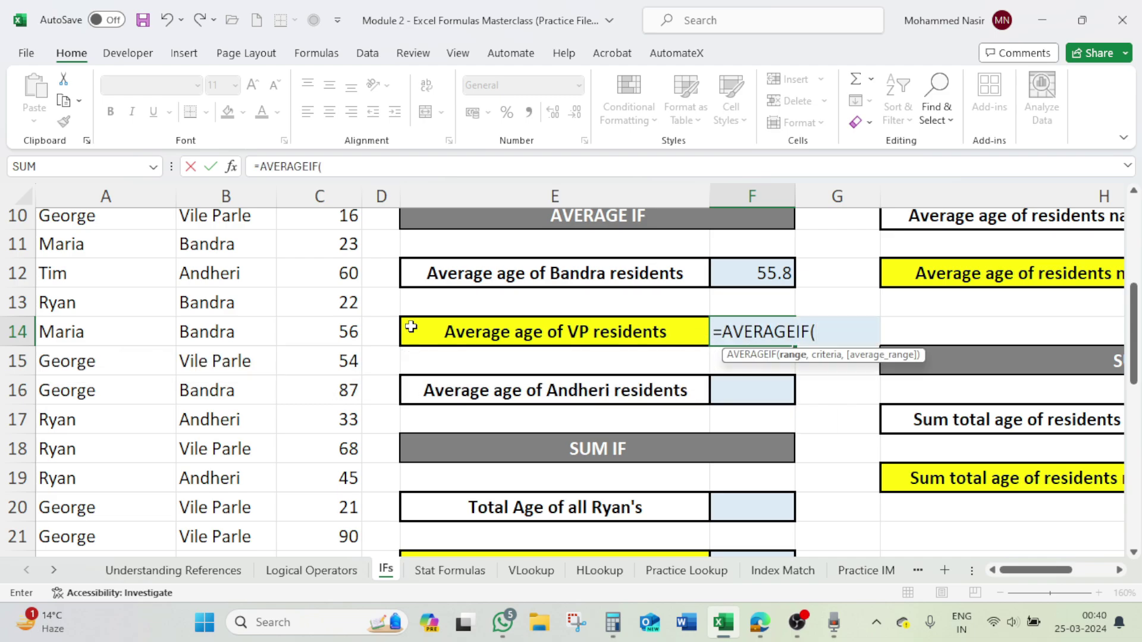
Step: Set the locations B2:B39 as the criteria range of the AVERAGEIF formula in F14
left_click(243, 219)
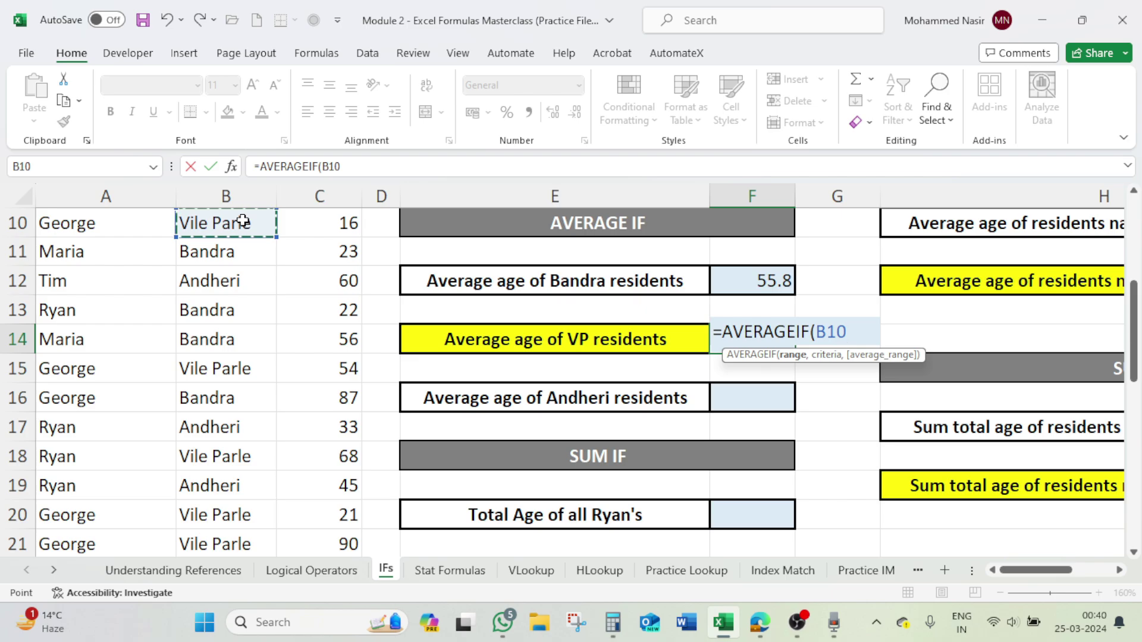
key("ctrl+Up")
key("Down")
key("ctrl+shift+Down")
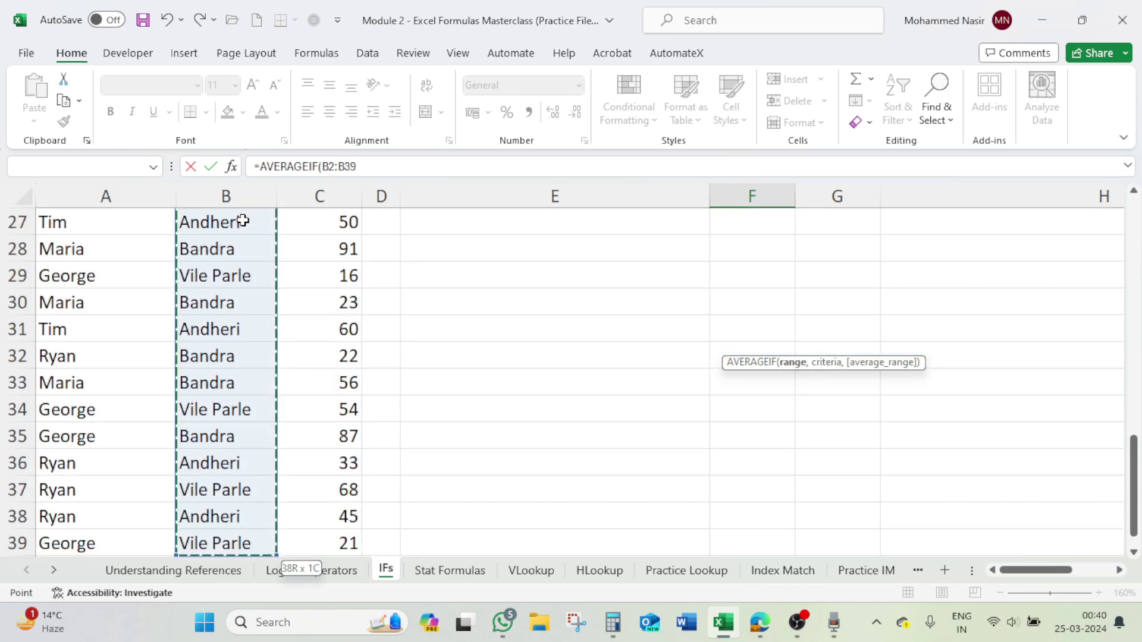
type(",")
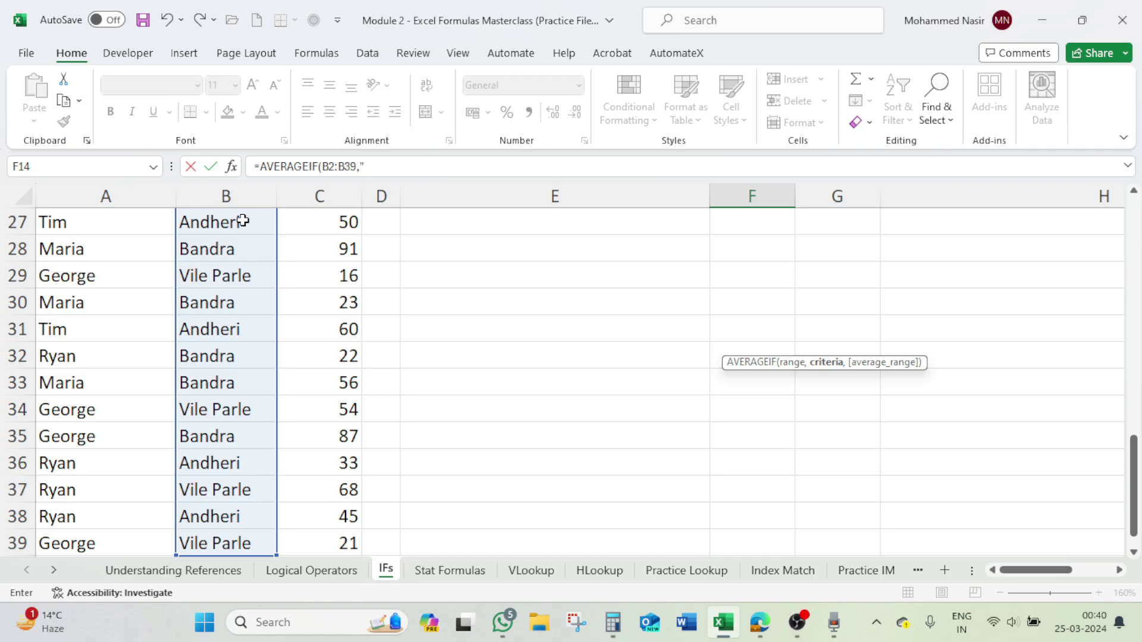
Step: Enter "Vile Parle" as the criterion of the AVERAGEIF formula in F14 and dismiss the AutoPlay notification
left_click(396, 166)
type("\"Vile Pa")
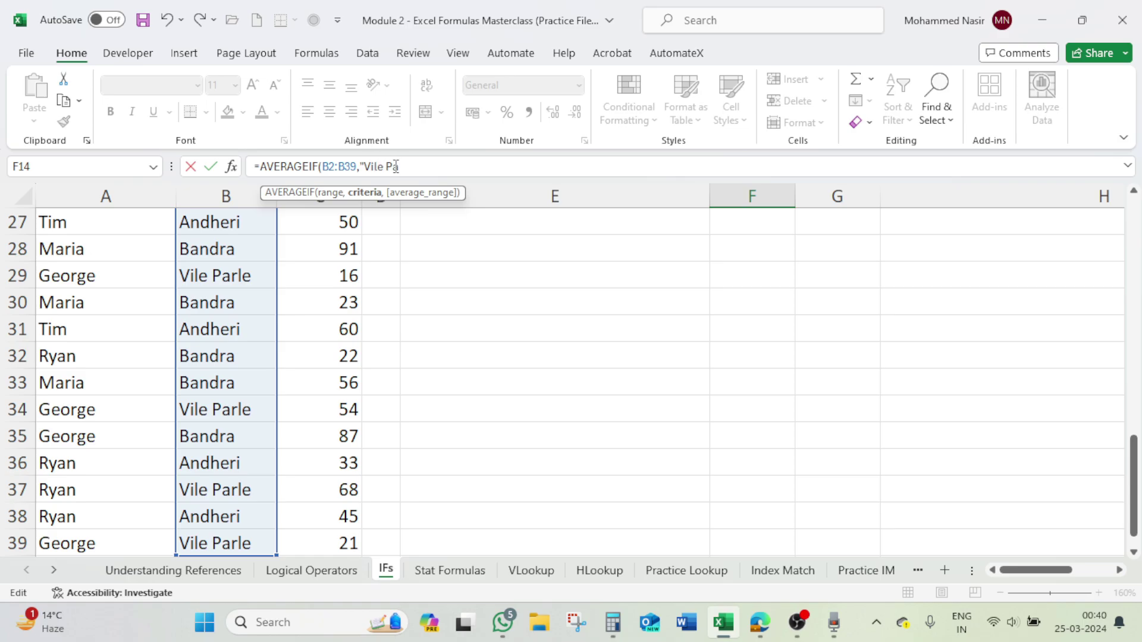
type("rle\",")
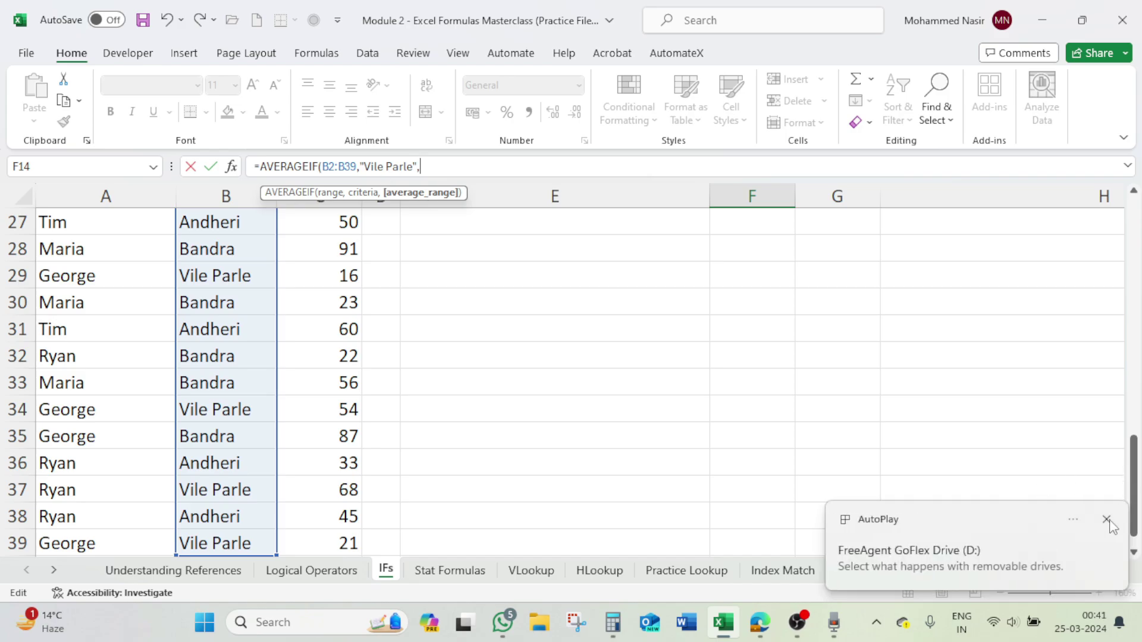
left_click(1106, 519)
Step: Complete the AVERAGEIF formula in F14 with the ages C2:C39 as the average range, and check the resulting cell
scroll(1049, 241, "up", 9)
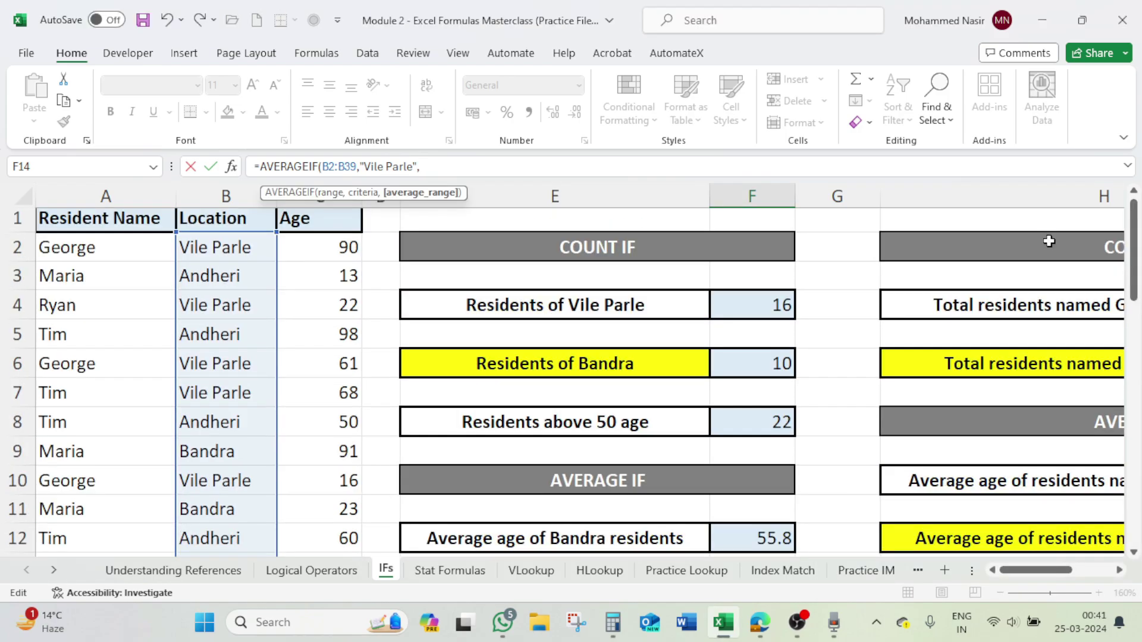
left_click(332, 248)
key("ctrl+shift+Down")
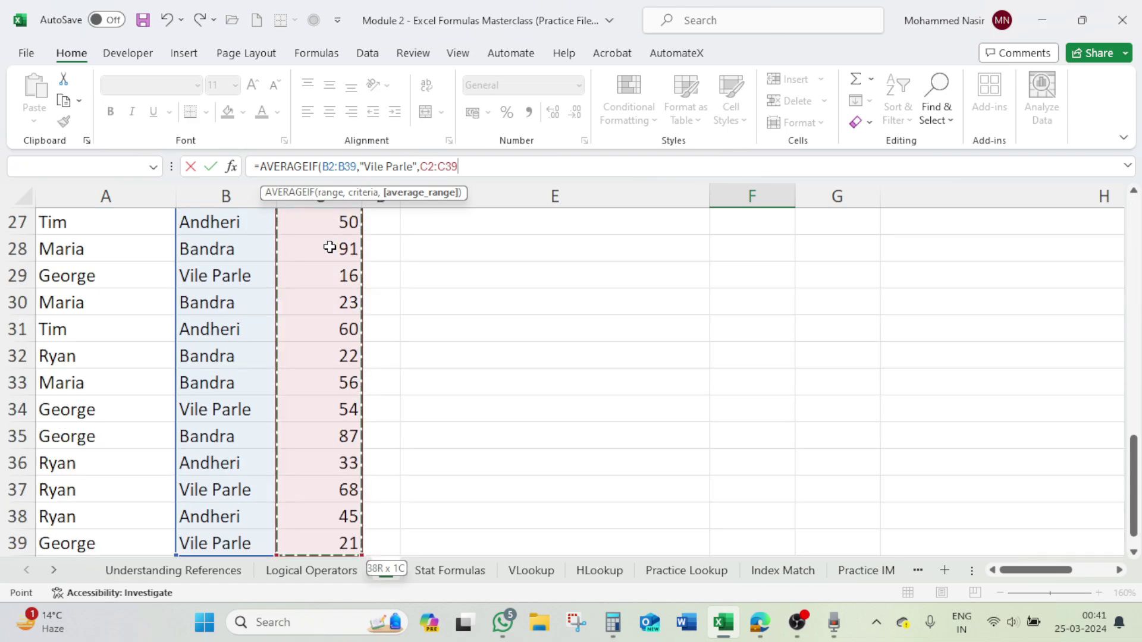
type(")")
key("Return")
scroll(329, 246, "up", 3)
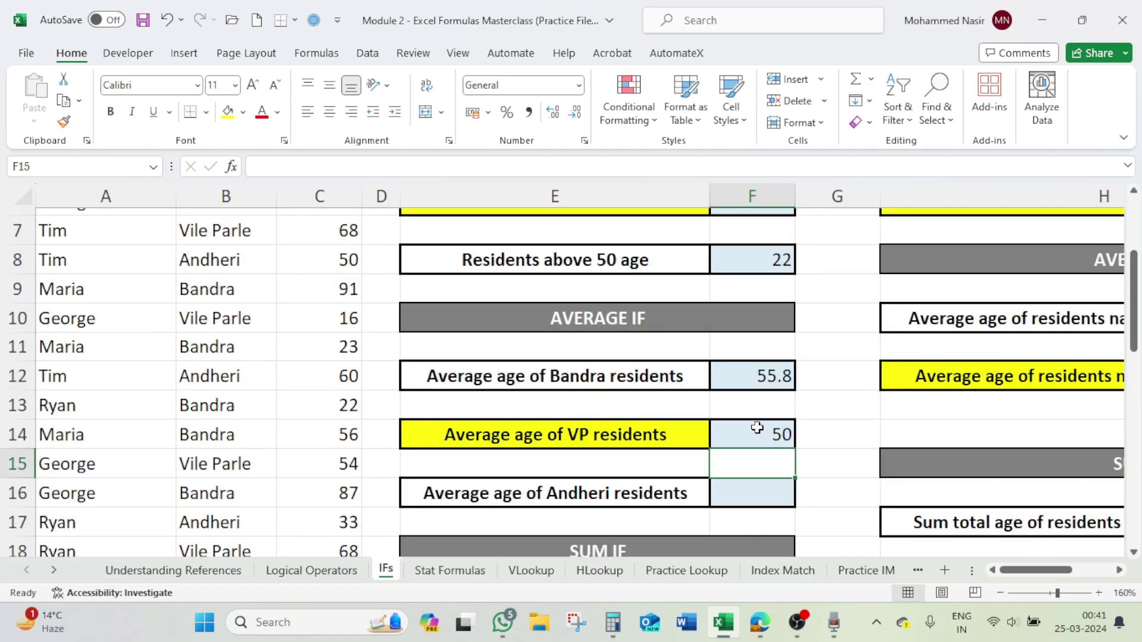
left_click(757, 429)
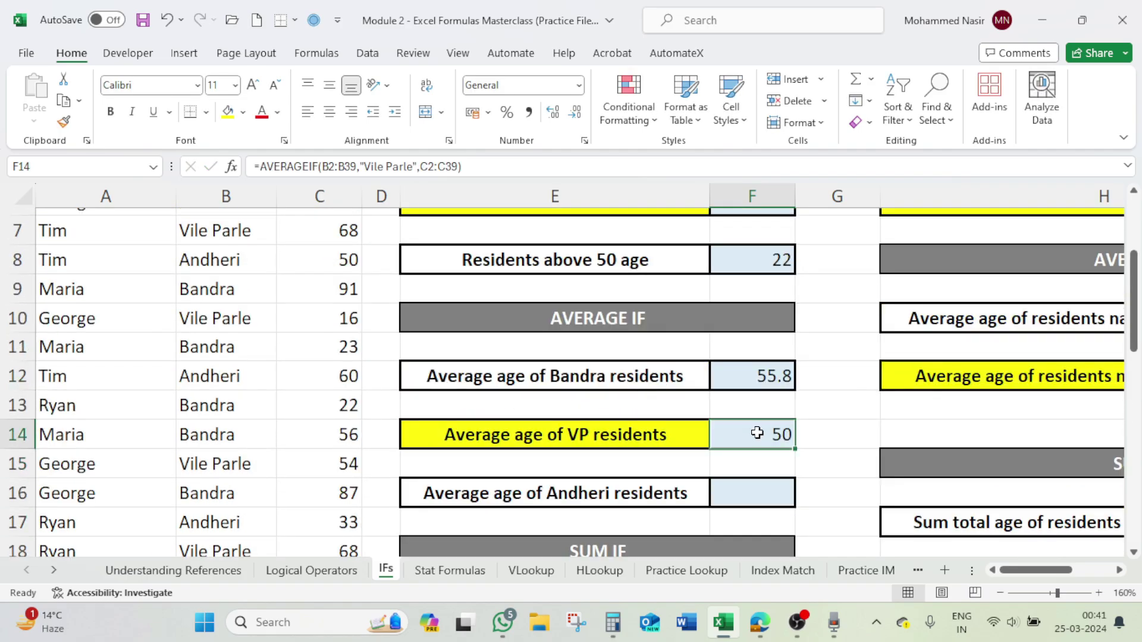
Step: Start an AVERAGEIF formula in F16 for the average age of Andheri residents
left_click(733, 494)
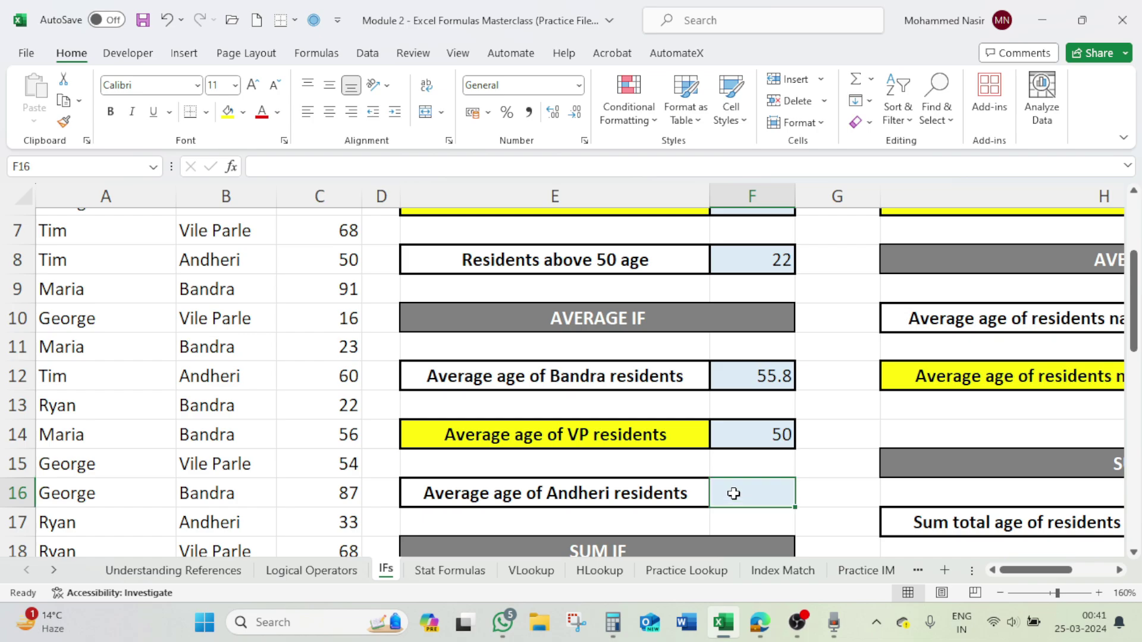
type("=av")
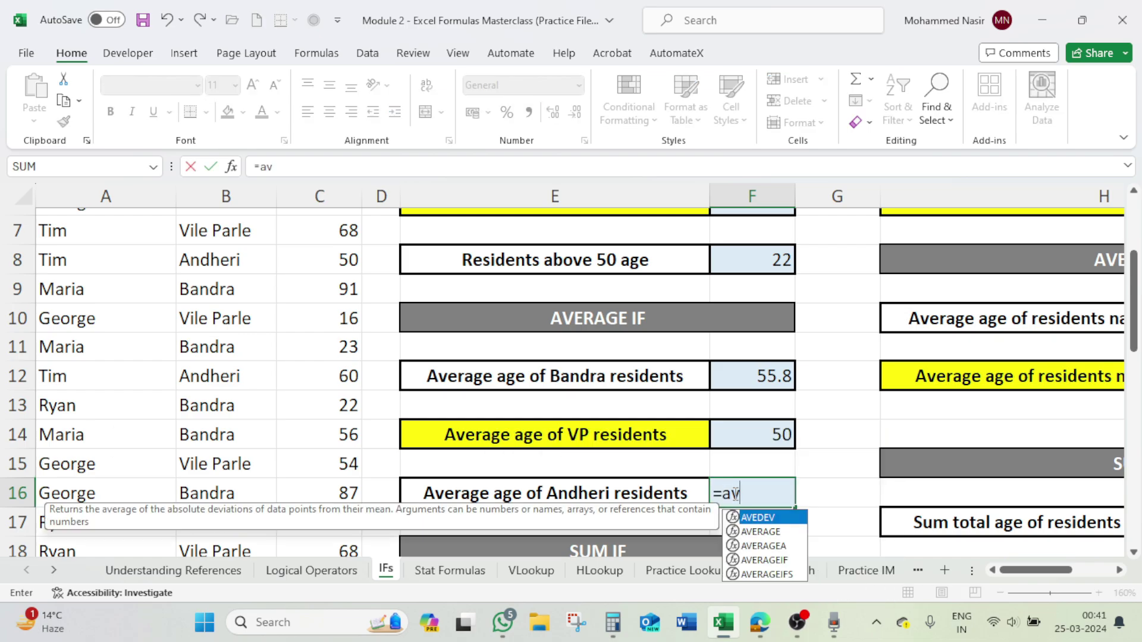
type("erage")
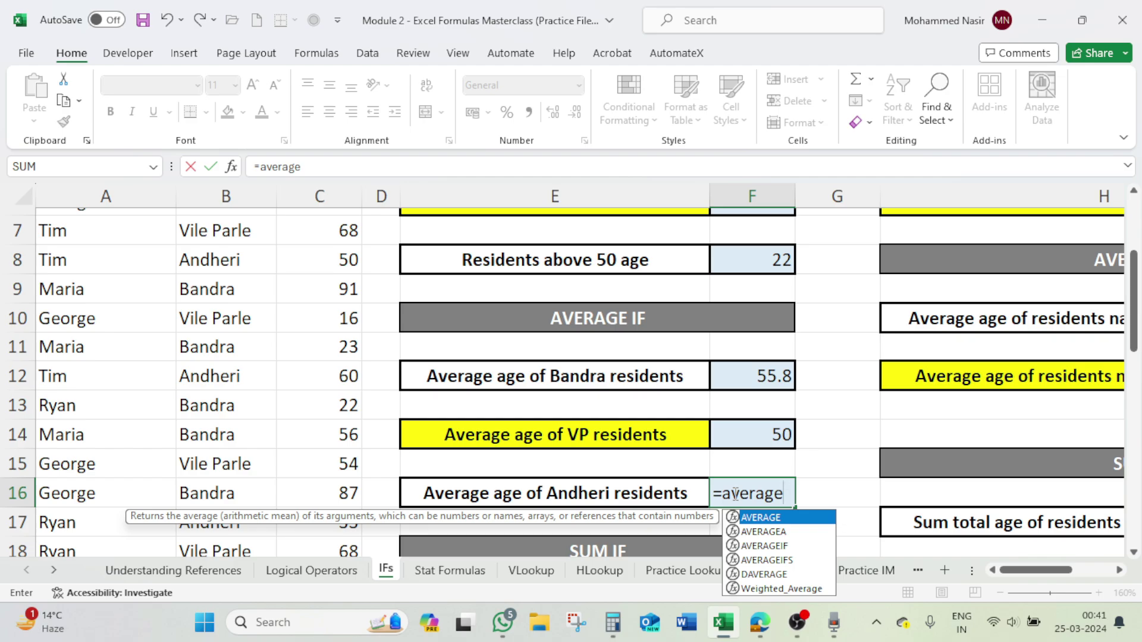
key("Down")
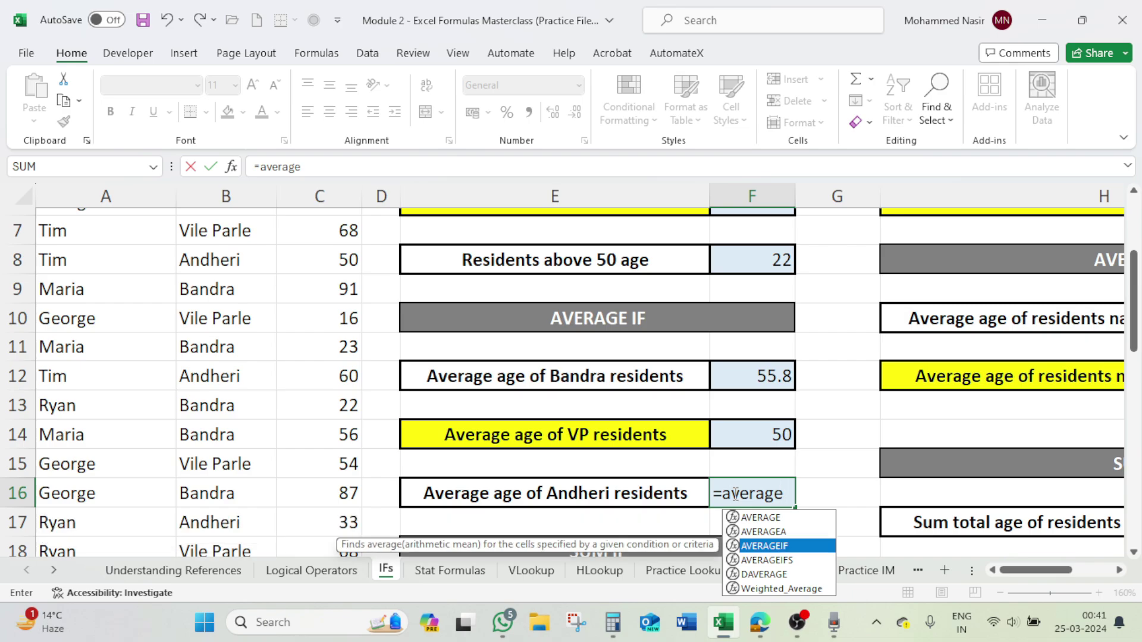
key("Tab")
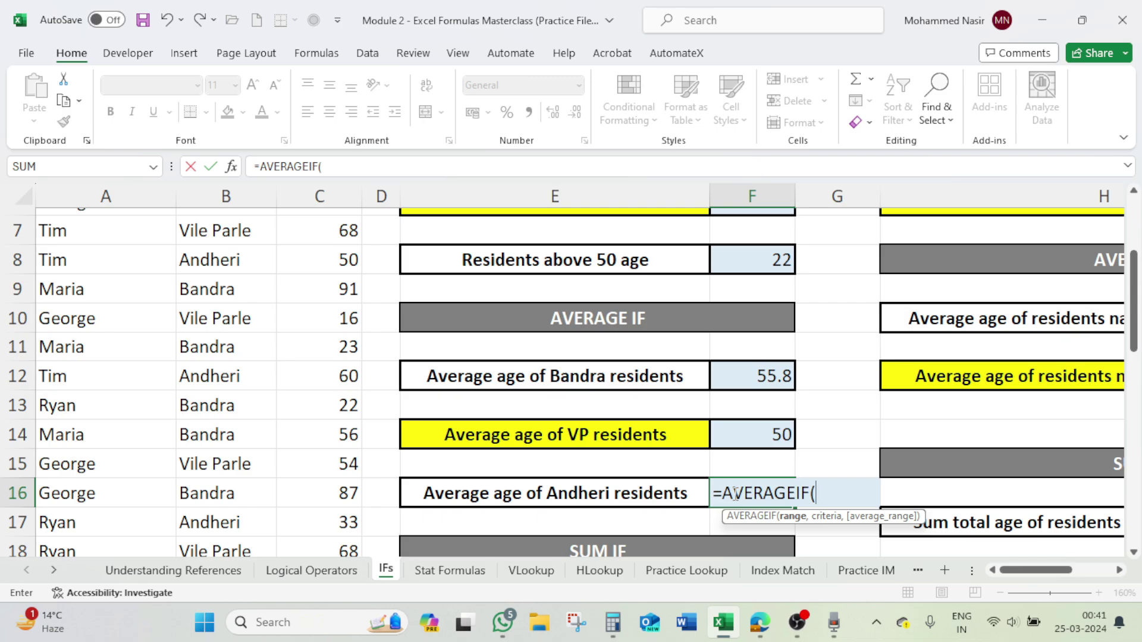
Step: Set the locations B2:B39 as the criteria range of the AVERAGEIF formula in F16
scroll(735, 494, "up", 1)
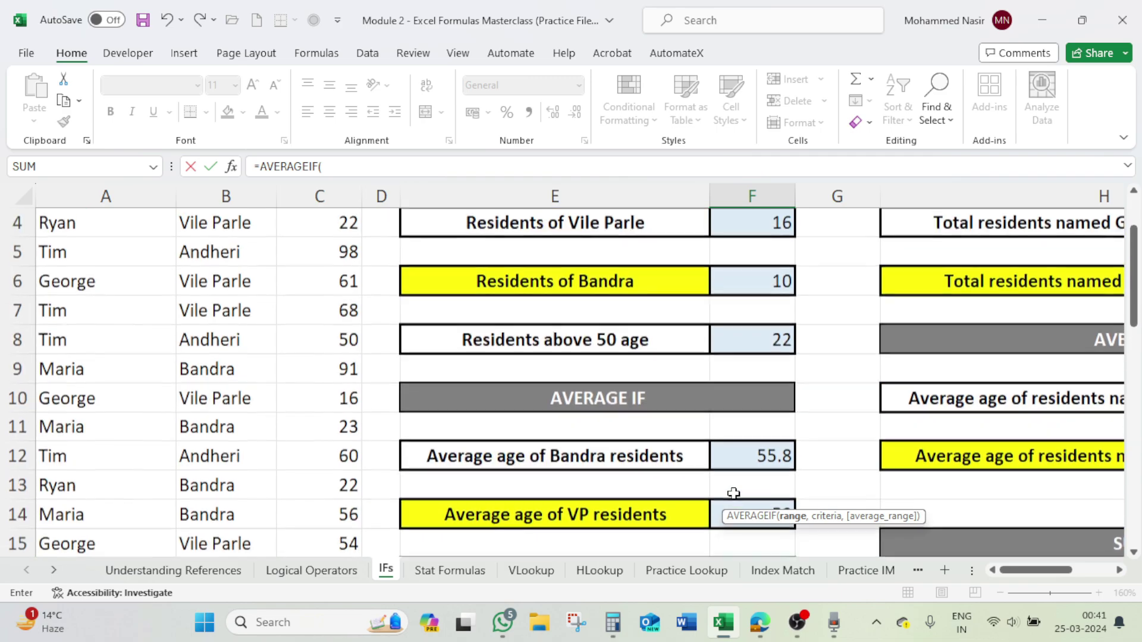
scroll(482, 369, "up", 1)
left_click(242, 255)
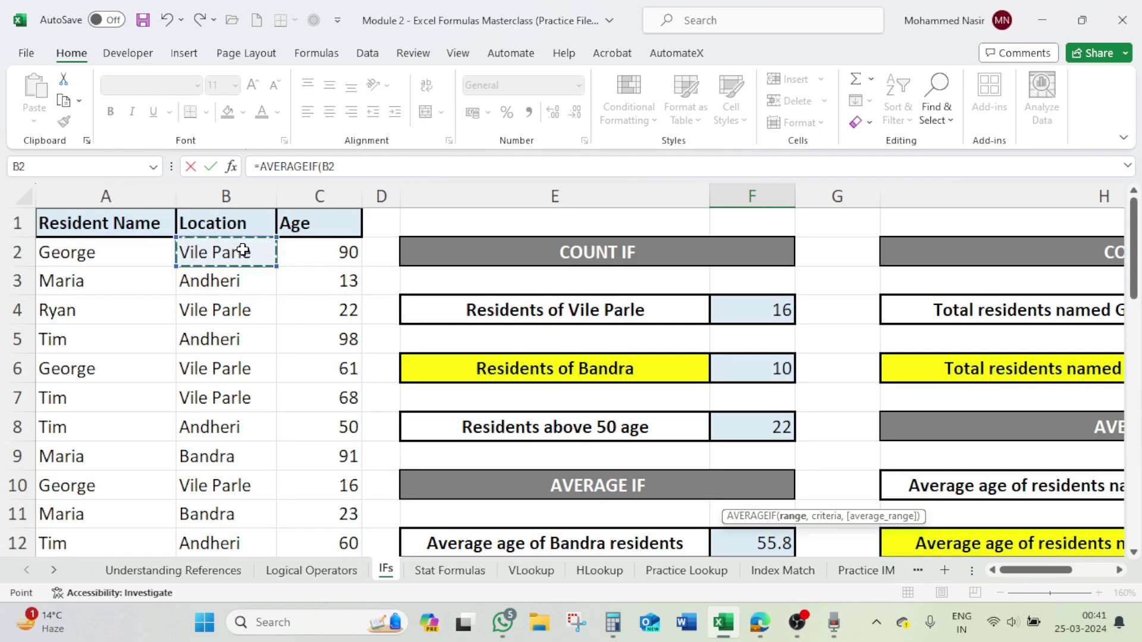
key("ctrl+shift+Down")
type(",")
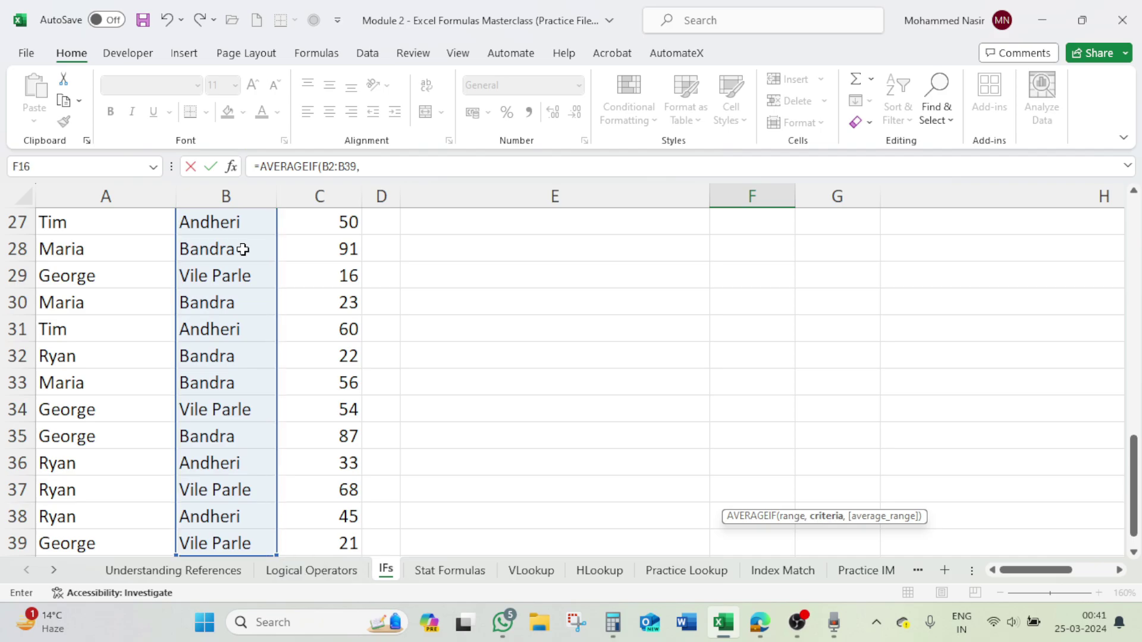
Step: Enter "Andheri" as the criterion of the AVERAGEIF formula in F16
left_click(395, 169)
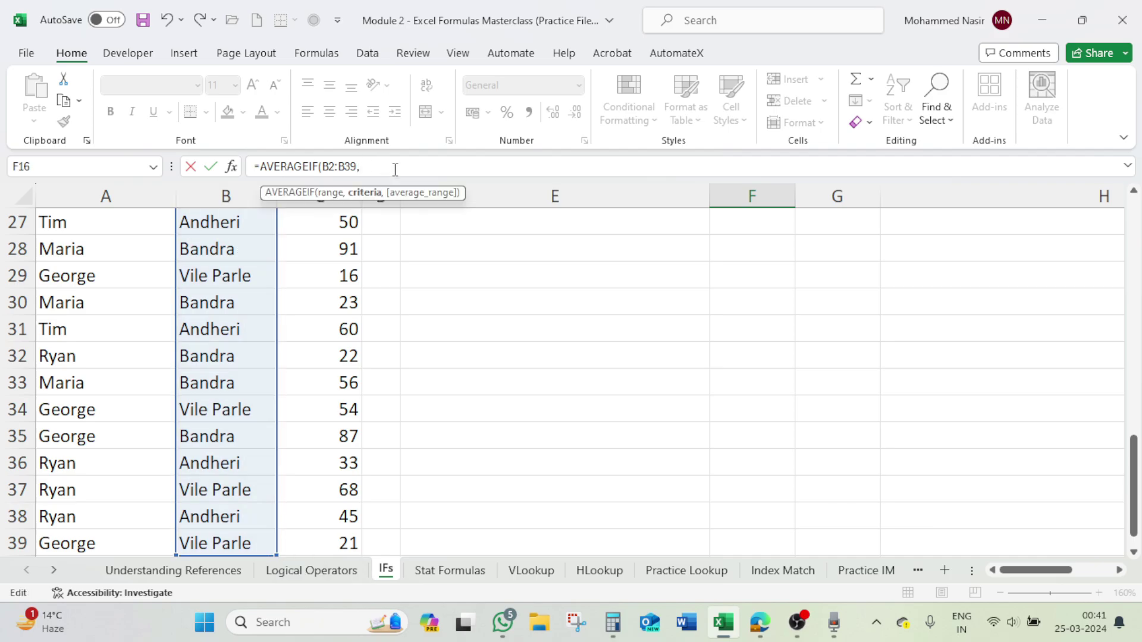
type("\"Andr")
key("BackSpace")
type("heri\",")
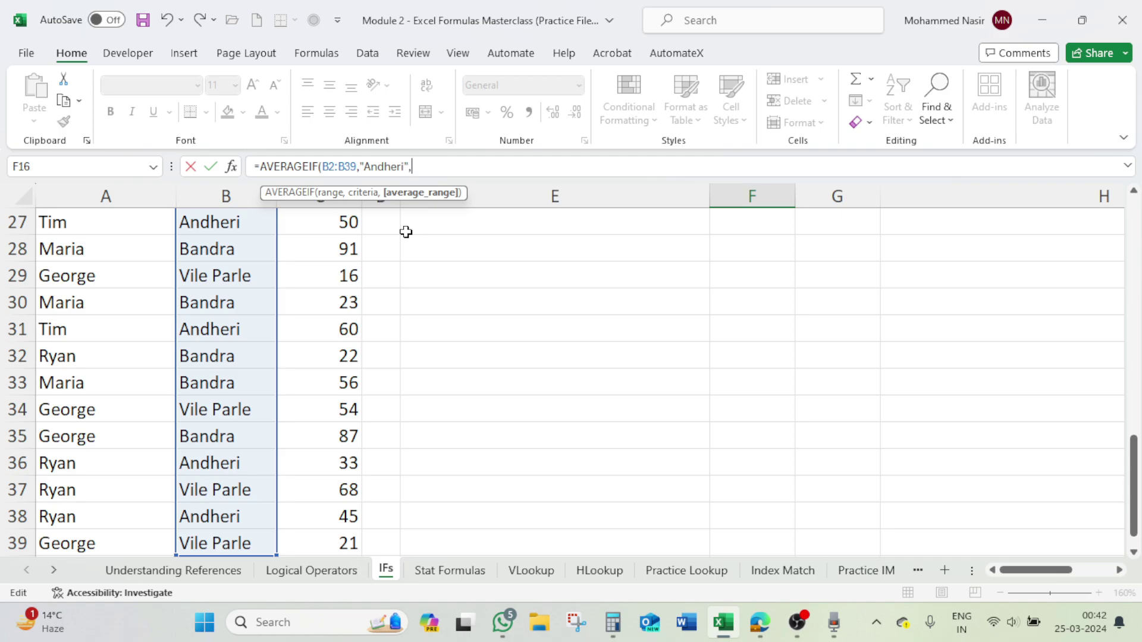
Step: Set the ages C2:C39 as the average range of the AVERAGEIF formula in F16
left_click(351, 244)
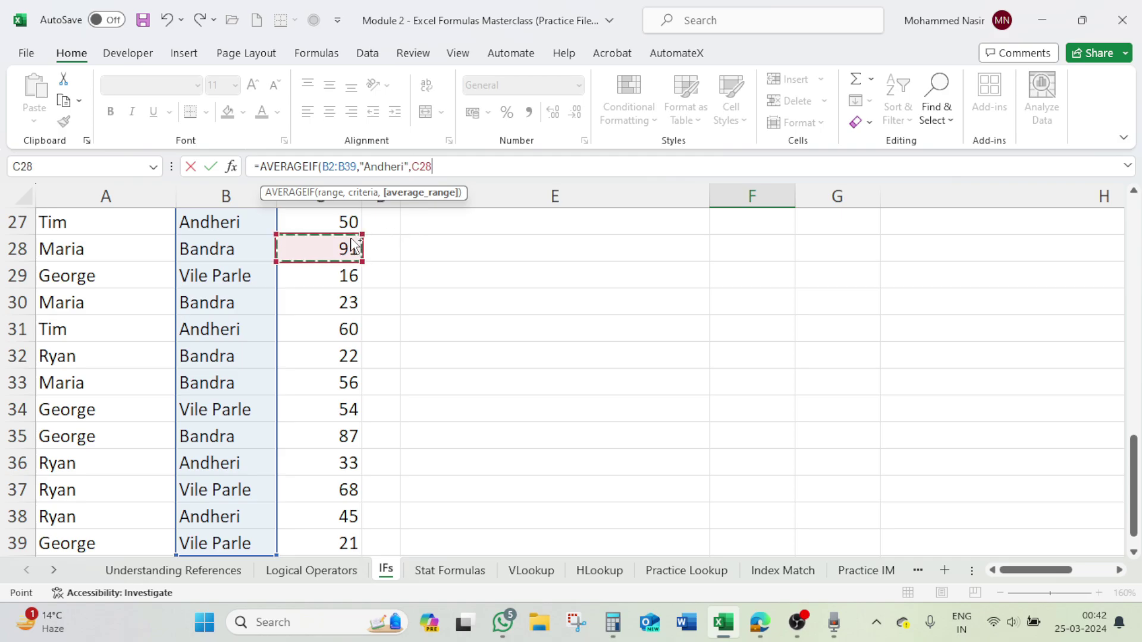
key("ctrl+Up")
key("Down")
key("ctrl+shift+Down")
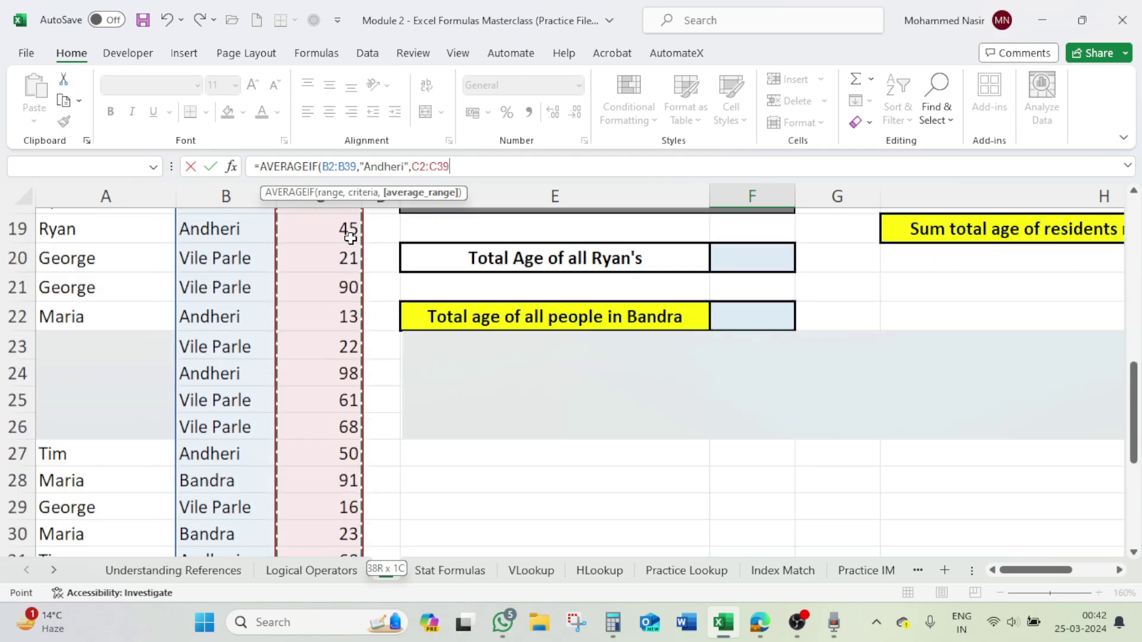
Step: Complete and commit the AVERAGEIF formula for Andheri residents in F16, then reselect that cell
type(")")
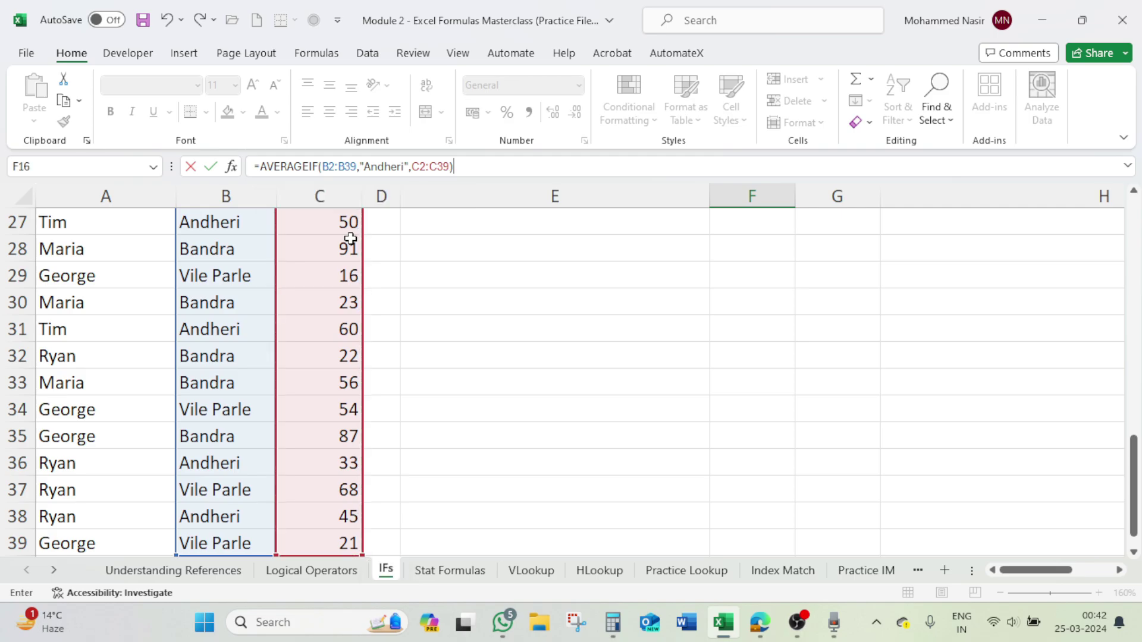
key("Return")
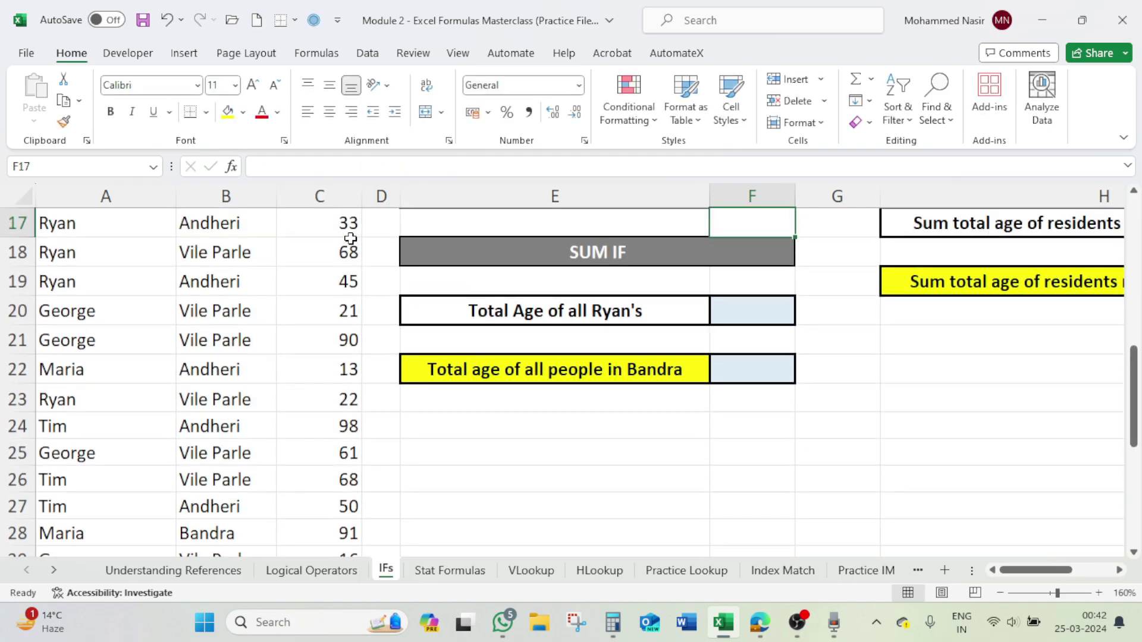
scroll(350, 238, "up", 3)
left_click(753, 434)
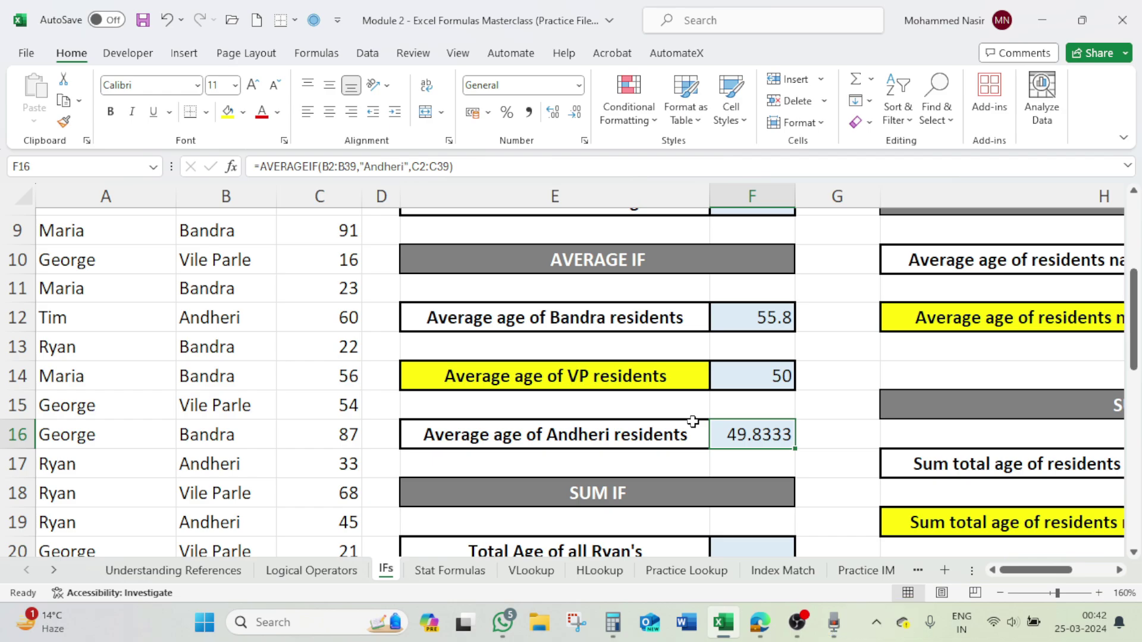
Step: Examine the first SUM IF question in E20 and the matching resident names in column A
scroll(679, 421, "down", 2)
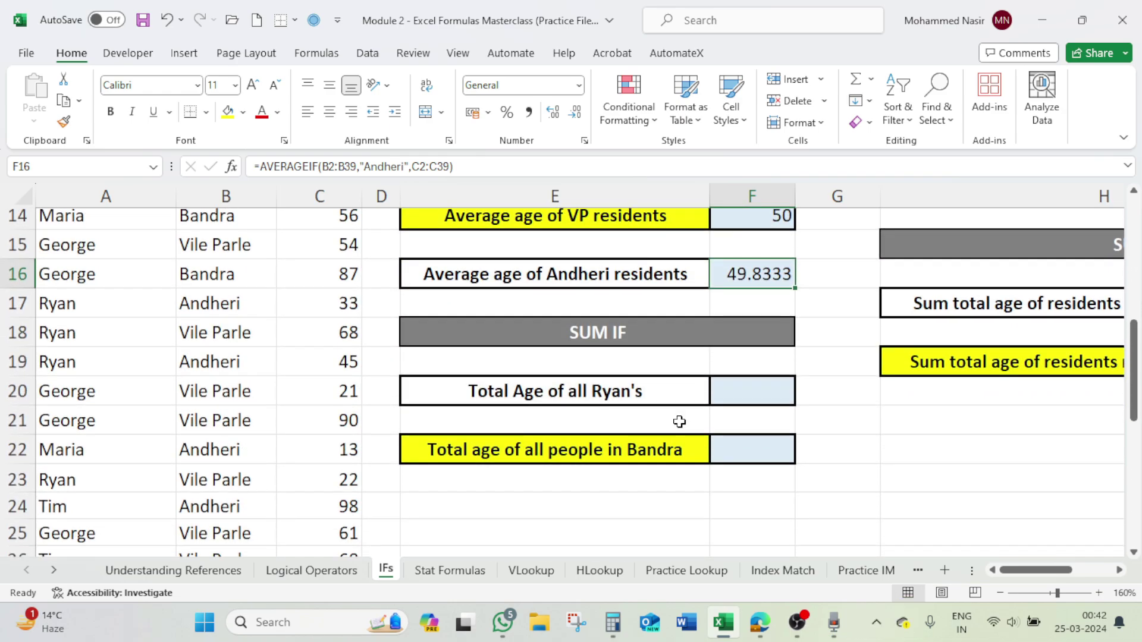
left_click(762, 386)
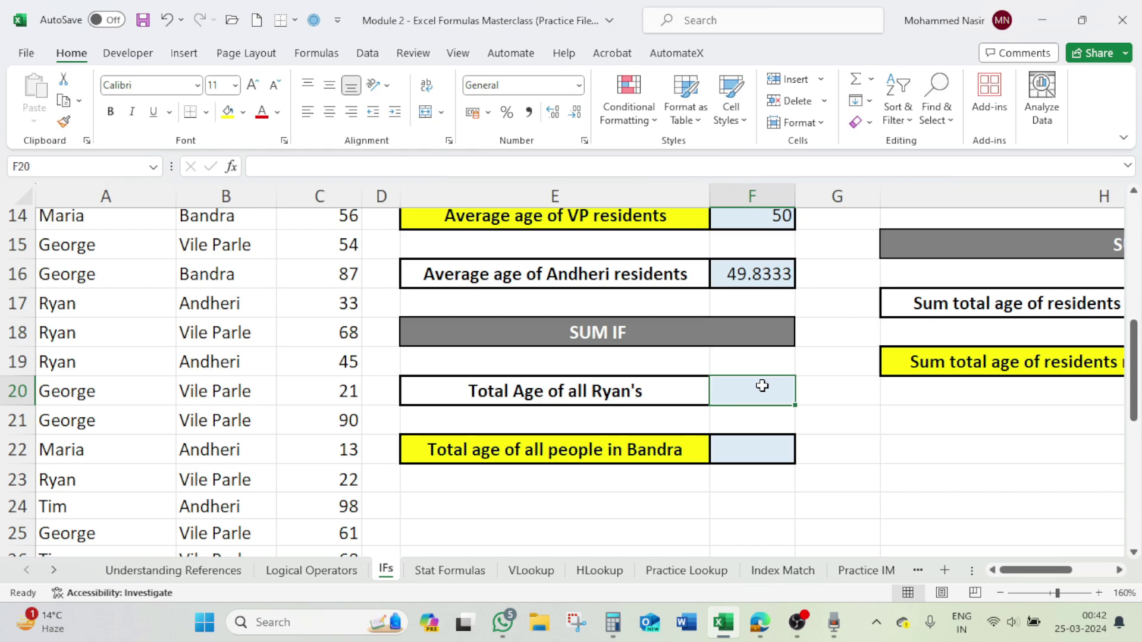
left_click(535, 397)
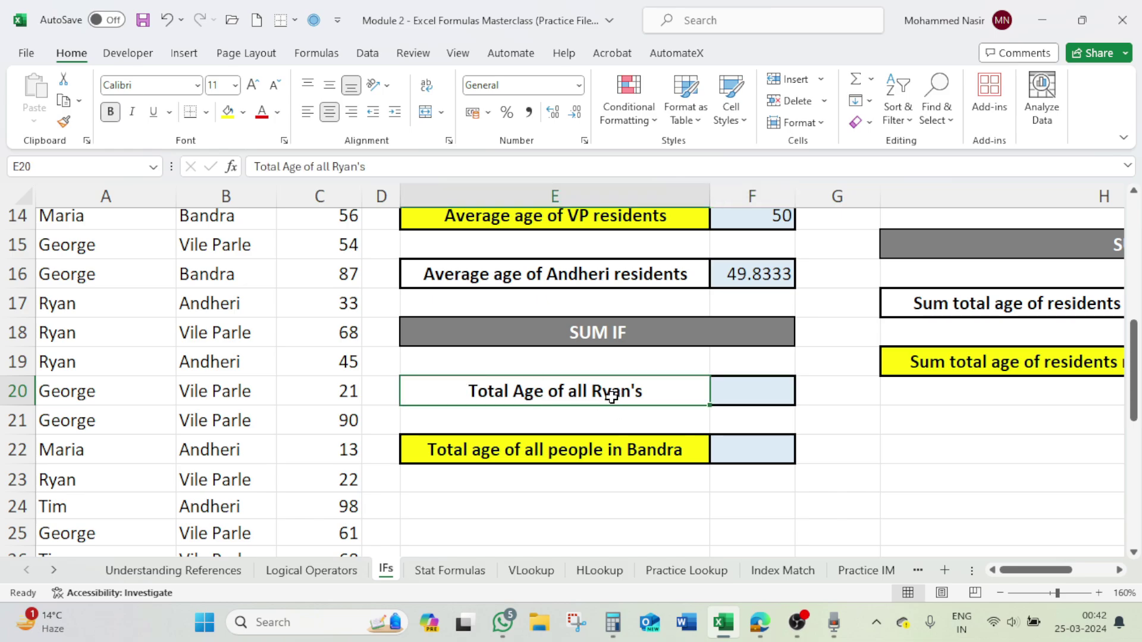
left_click(89, 306)
left_click(85, 332)
left_click(81, 359)
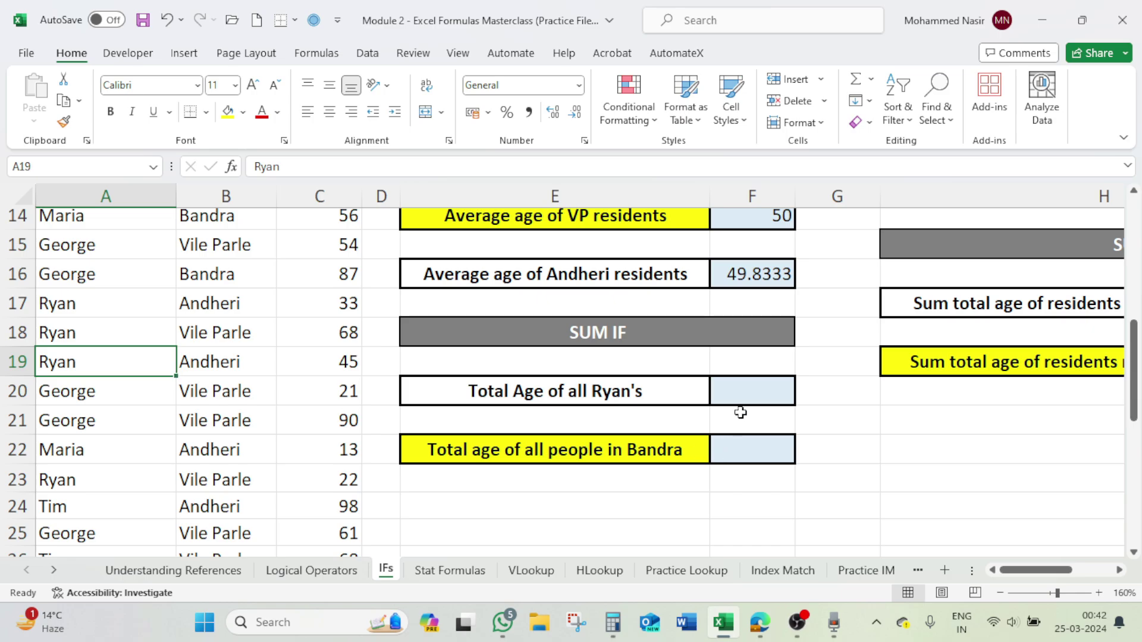
scroll(103, 296, "down", 1)
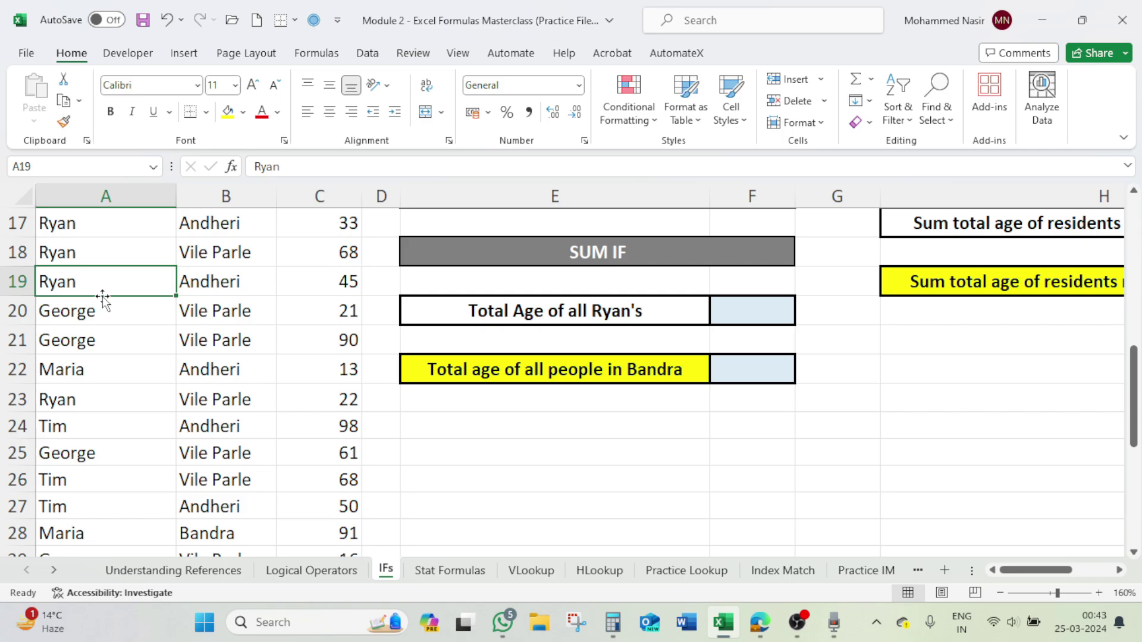
Step: Start a SUMIF formula in F20 with the resident names A2:A39 as the criteria range
left_click(769, 316)
type("=")
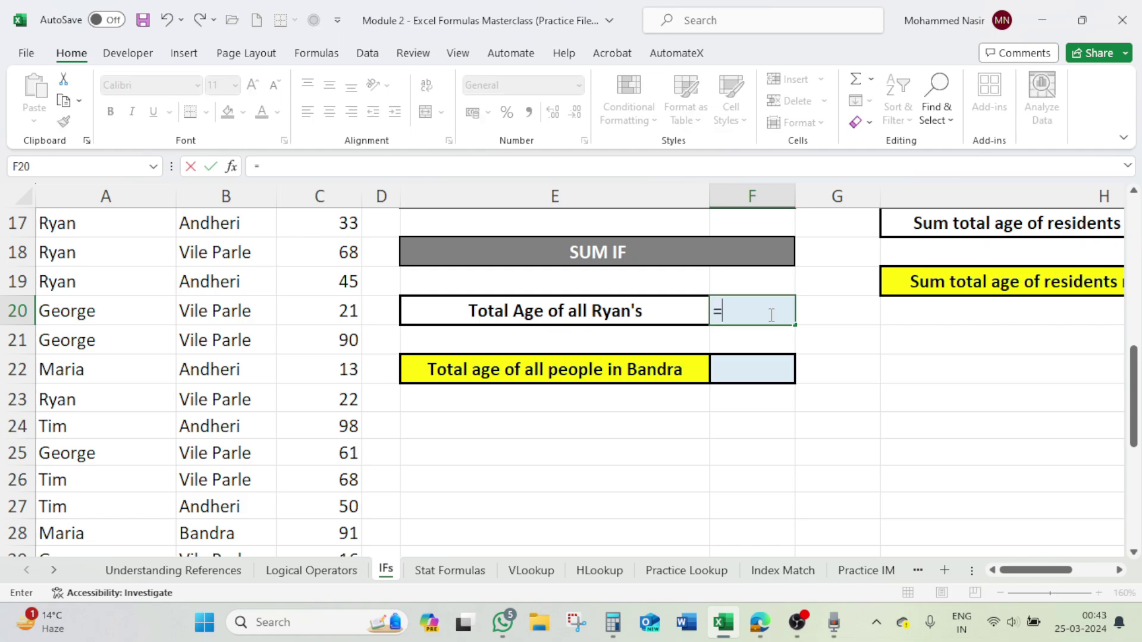
type("sumif")
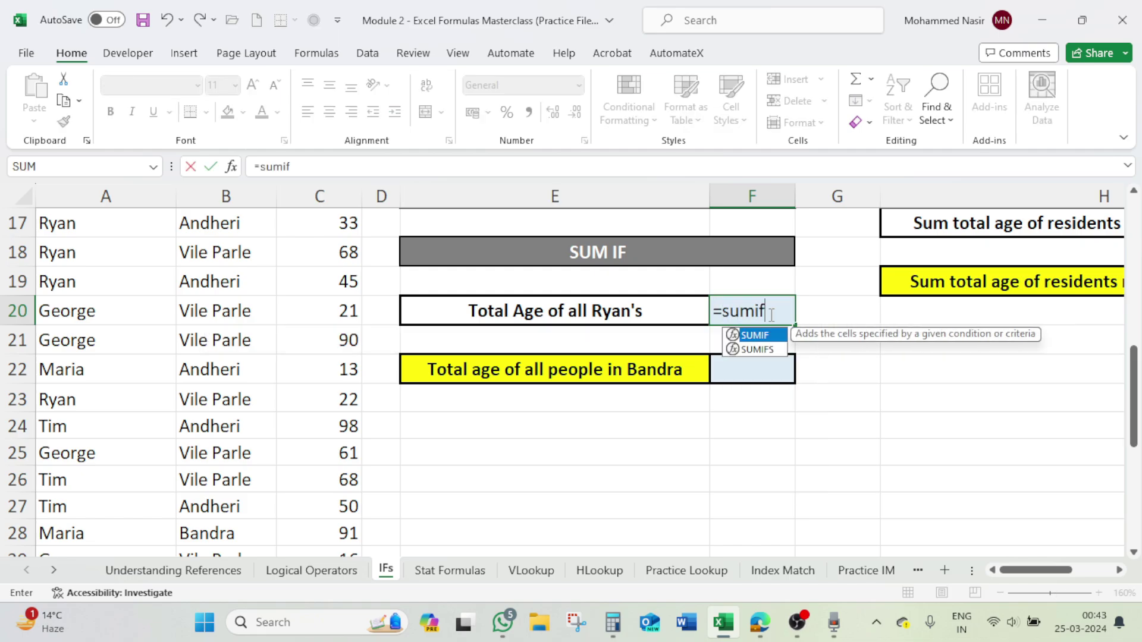
key("Tab")
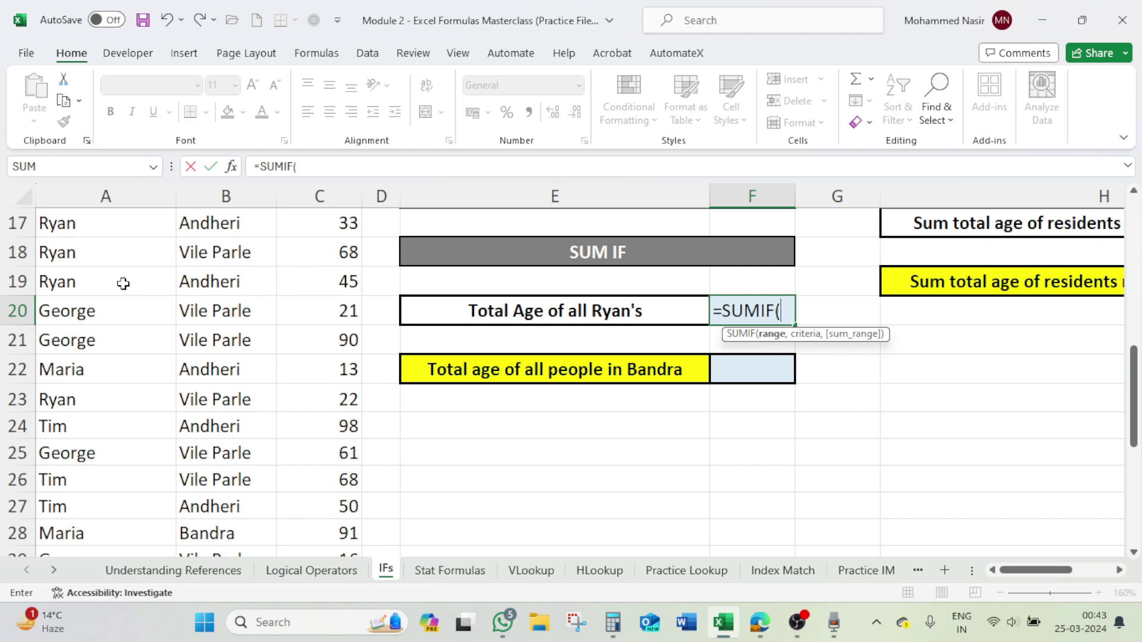
left_click_drag(1133, 368, 1133, 220)
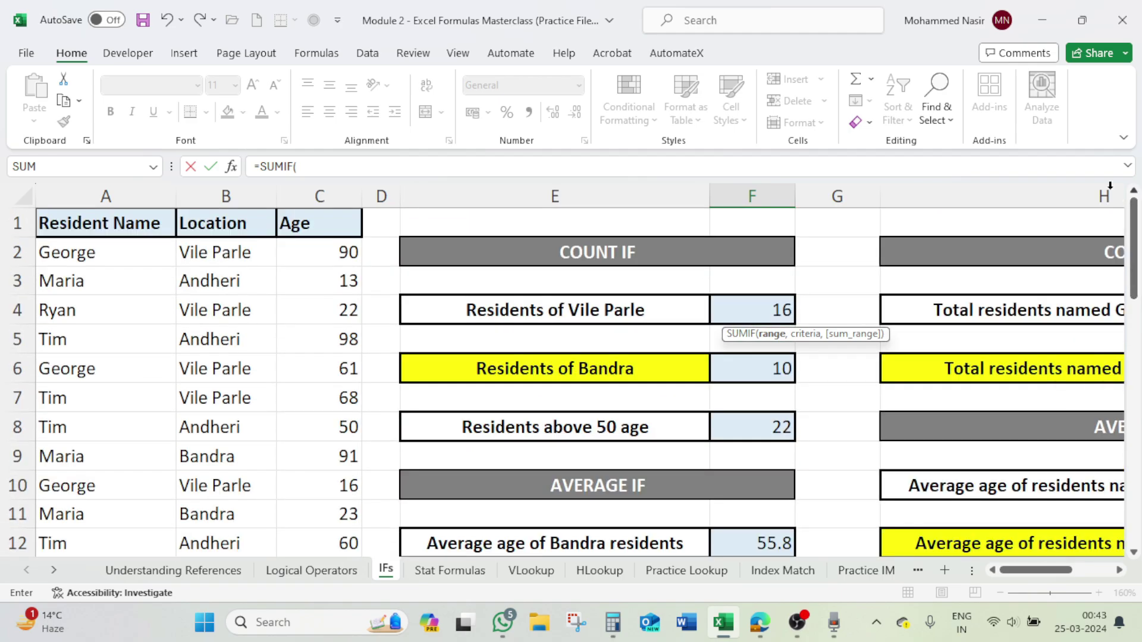
left_click(89, 254)
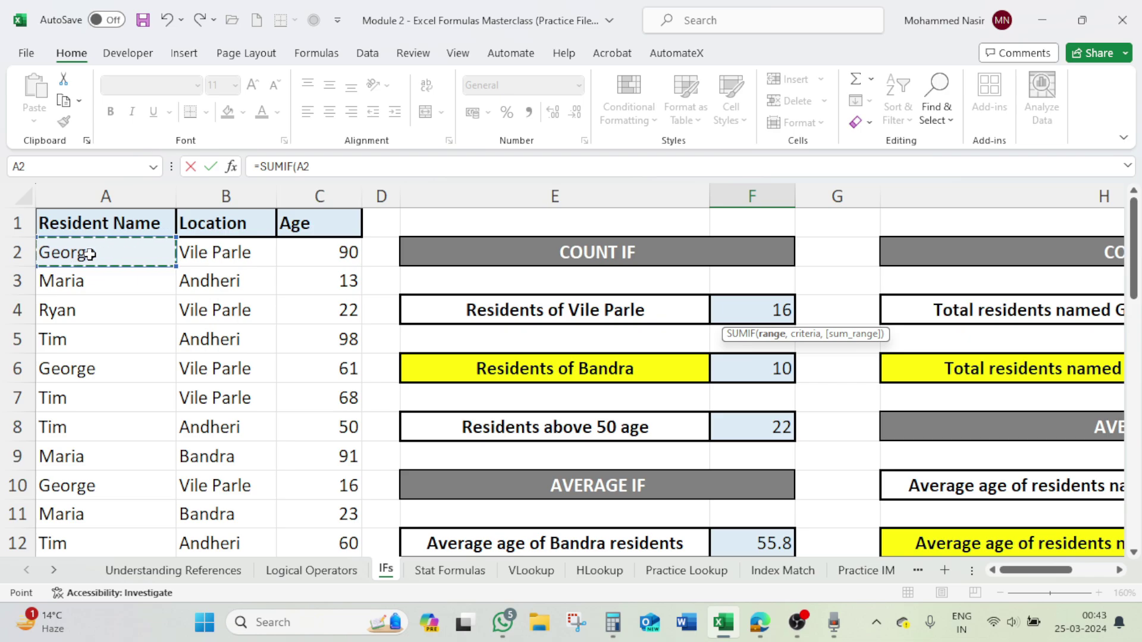
key("ctrl+shift+Down")
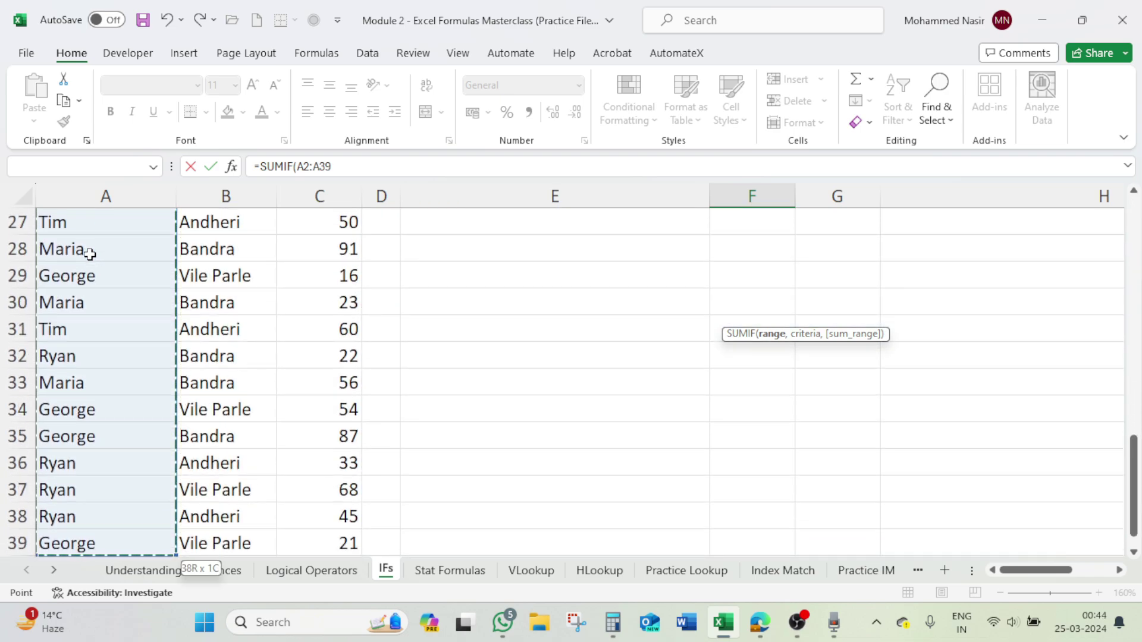
type(",")
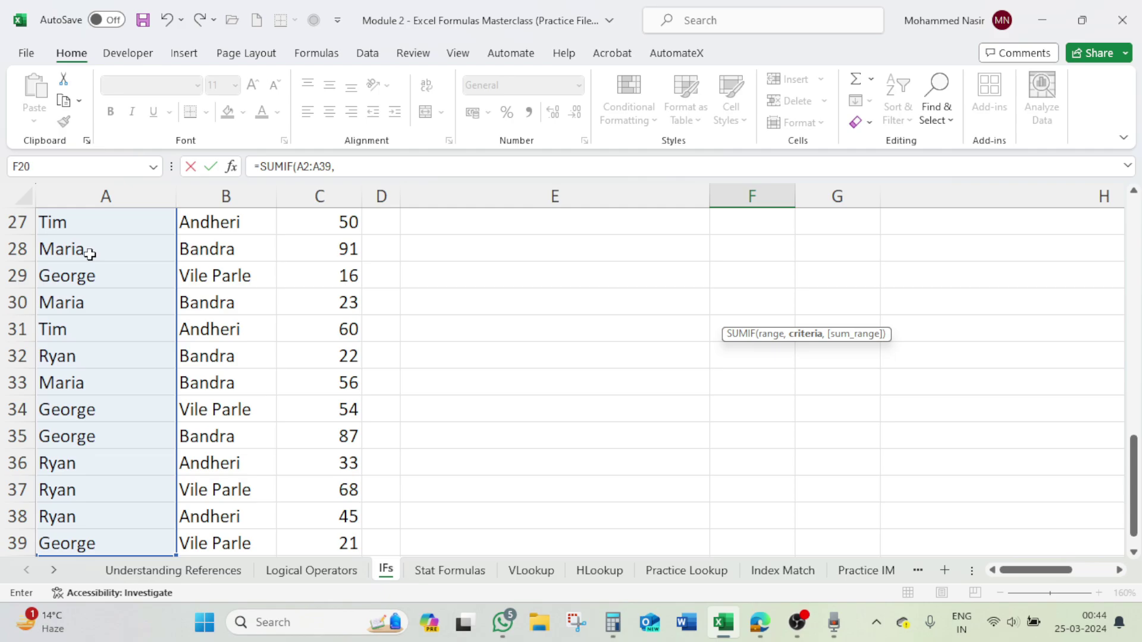
Step: Finish the SUMIF formula in F20 with the resident name asked for in E20 as criterion and ages C2:C39 as sum range
type("\"Ryan\",")
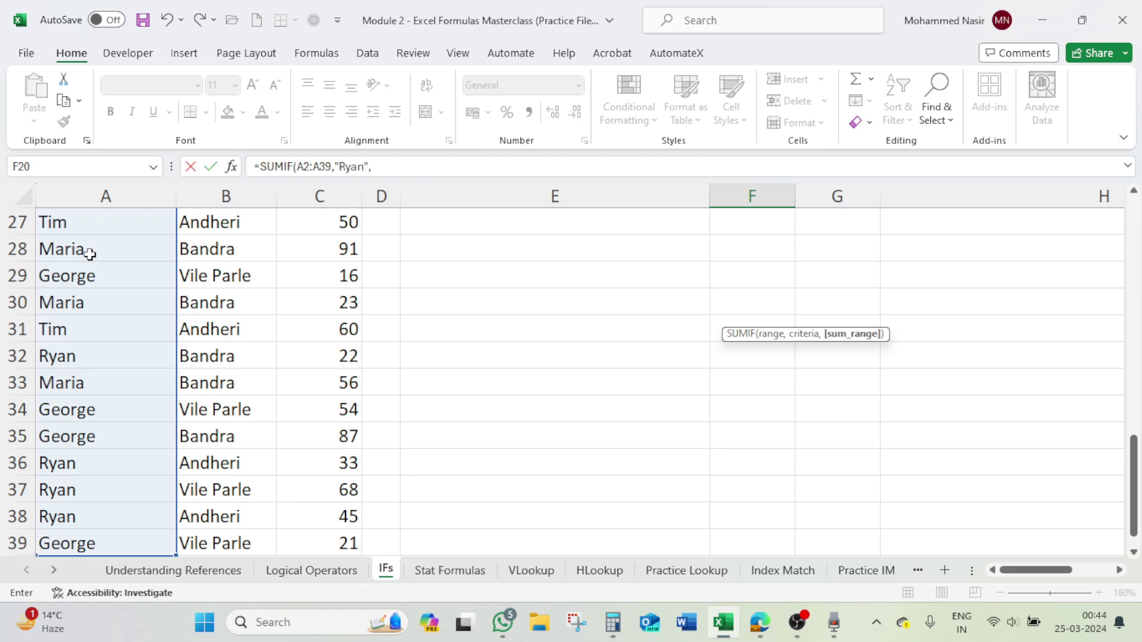
left_click_drag(1133, 444, 1132, 202)
left_click(329, 252)
key("ctrl+shift+Down")
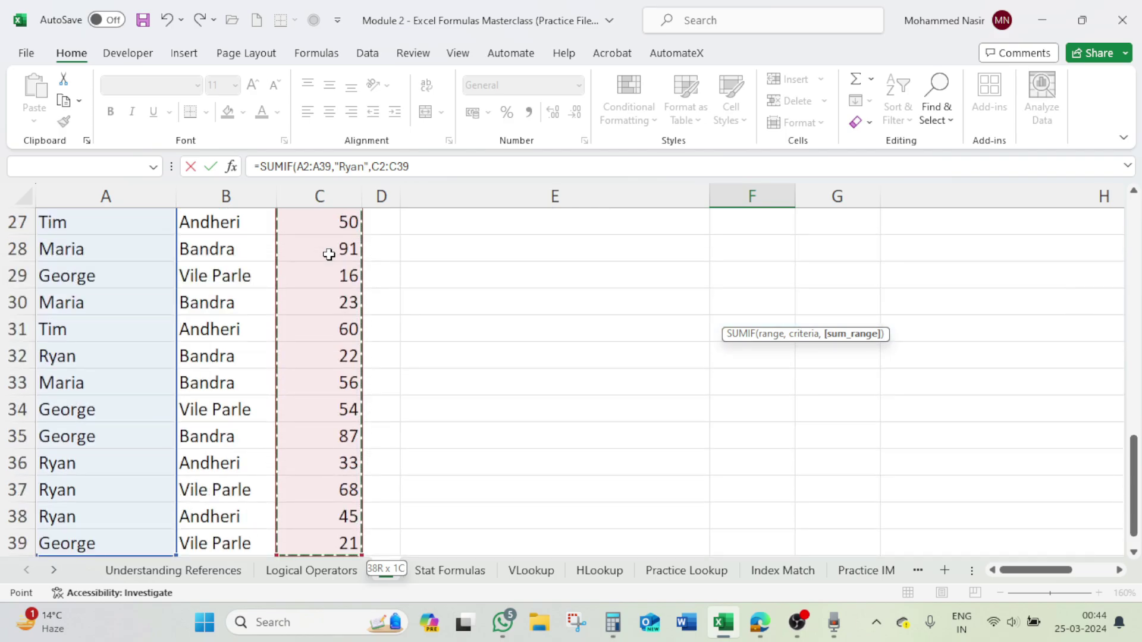
type(")")
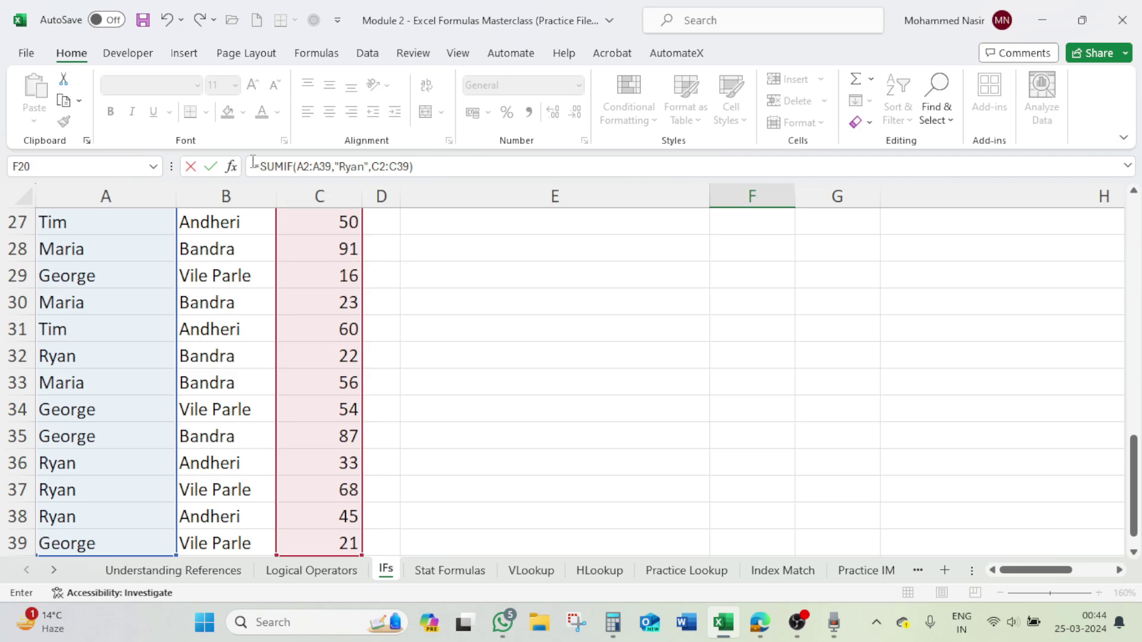
left_click(421, 167)
key("Return")
scroll(666, 336, "up", 4)
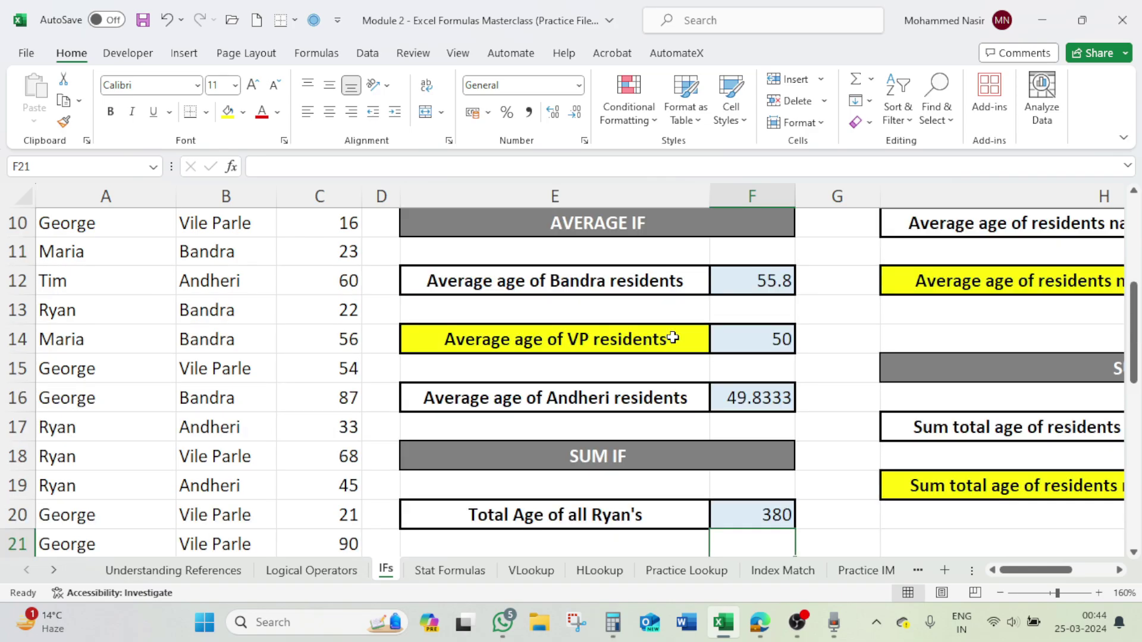
Step: Start a SUMIF formula in F22 for the total age of people in Bandra, with locations B2:B39 as the criteria range
scroll(771, 494, "down", 1)
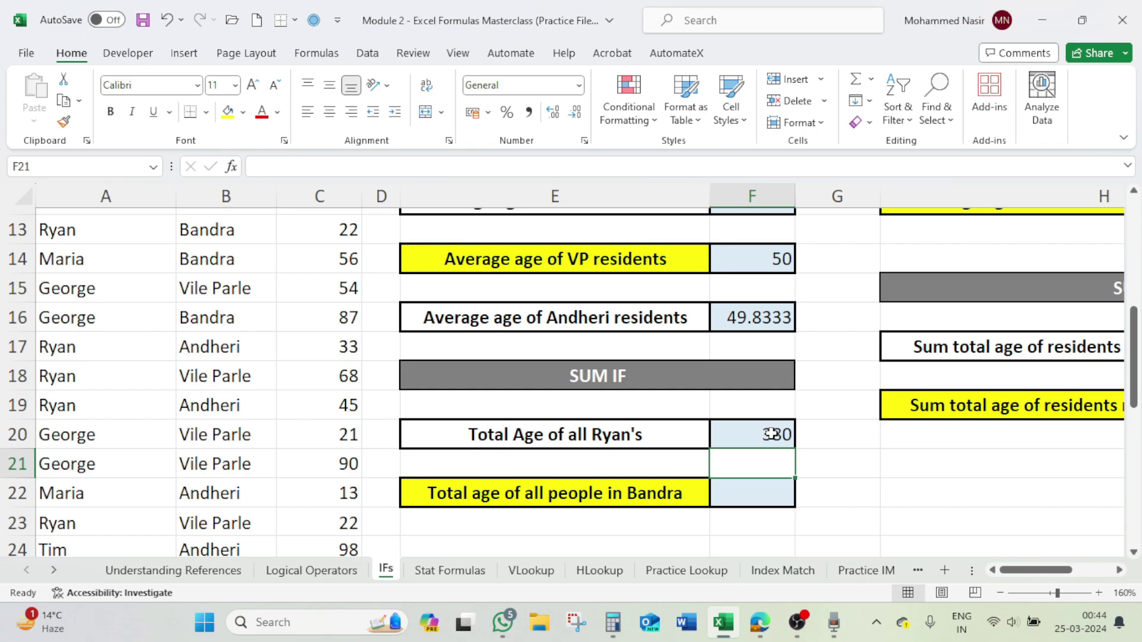
left_click(743, 495)
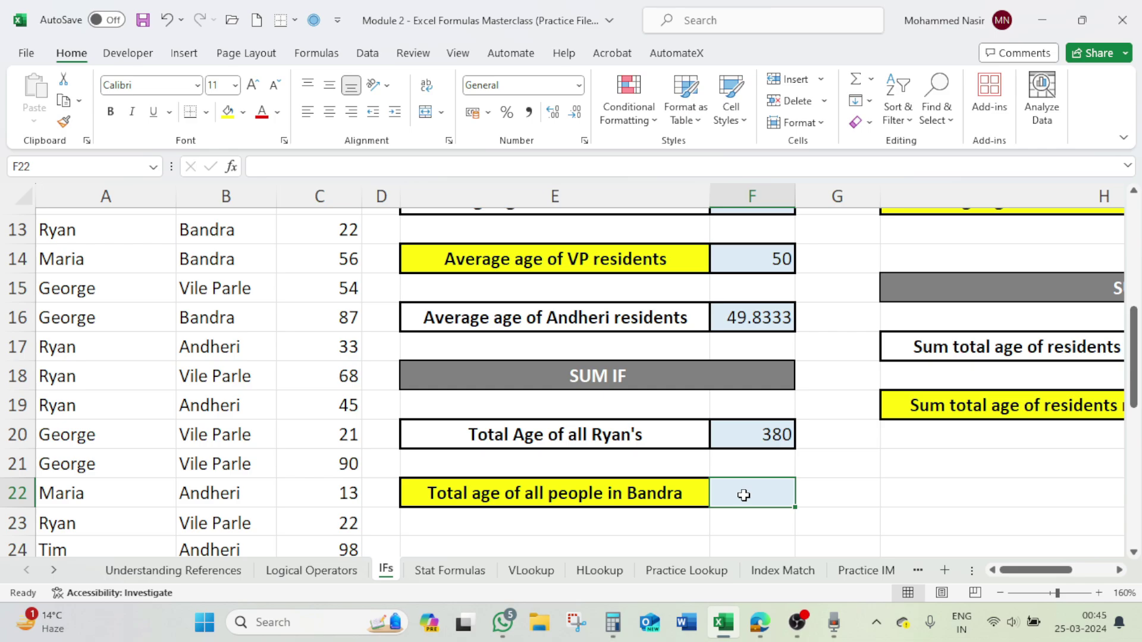
left_click(662, 434)
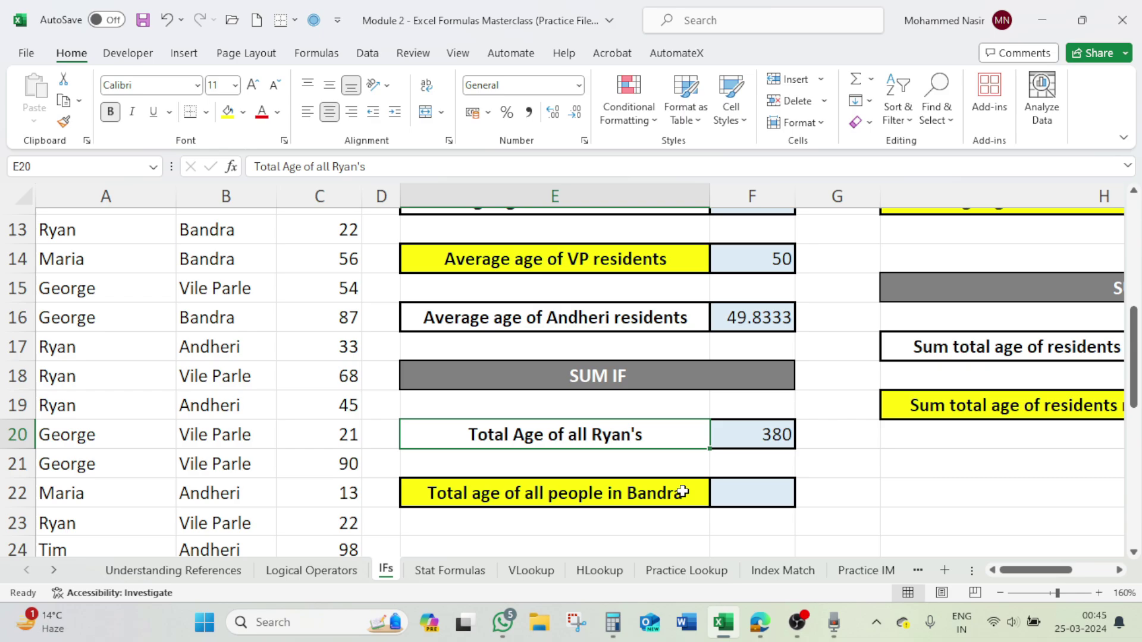
left_click(754, 492)
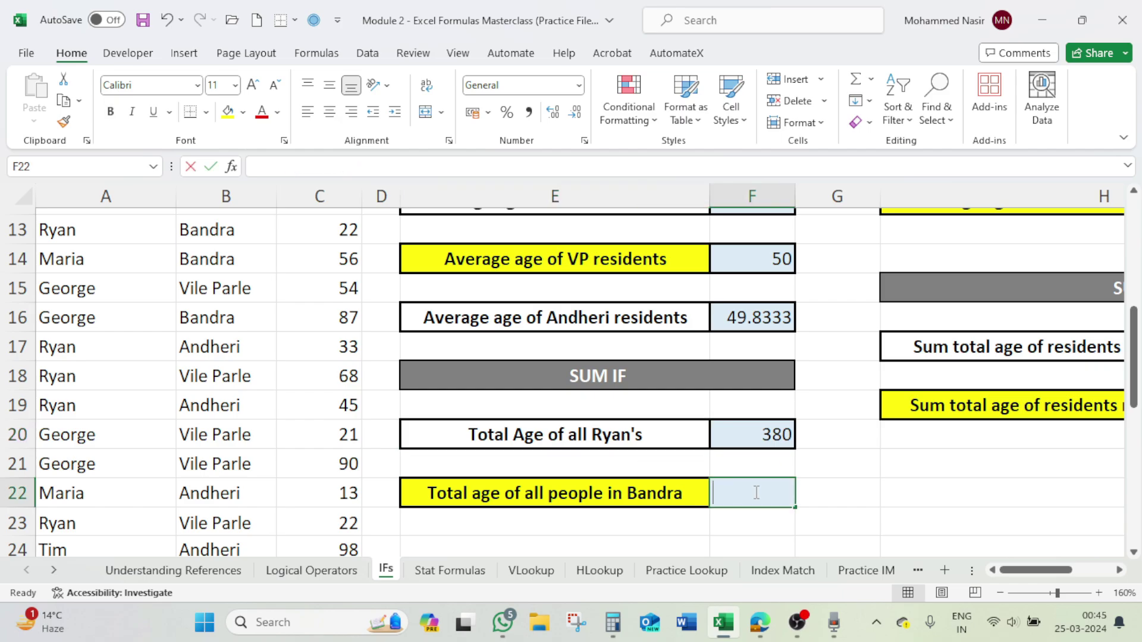
type("=sumif")
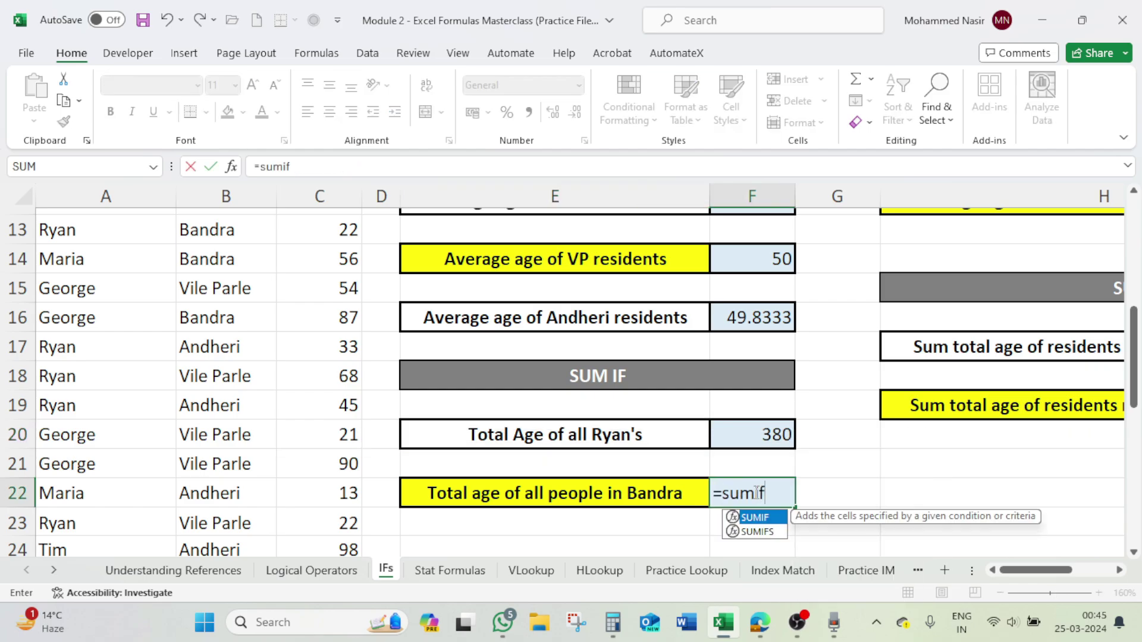
type("(")
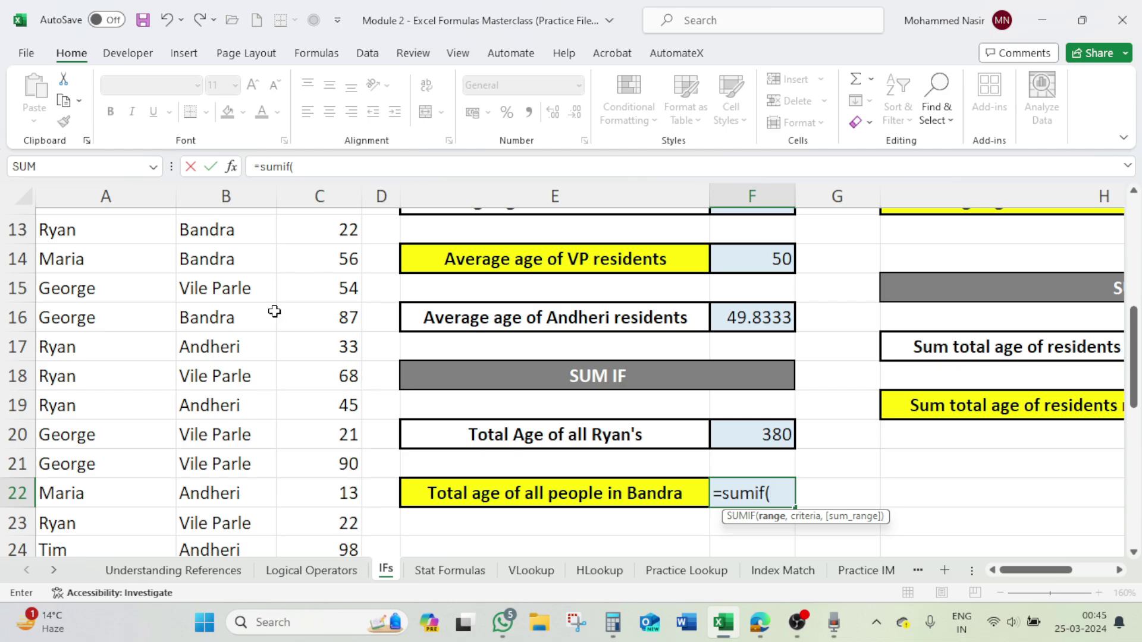
scroll(237, 273, "up", 4)
scroll(238, 232, "up", 1)
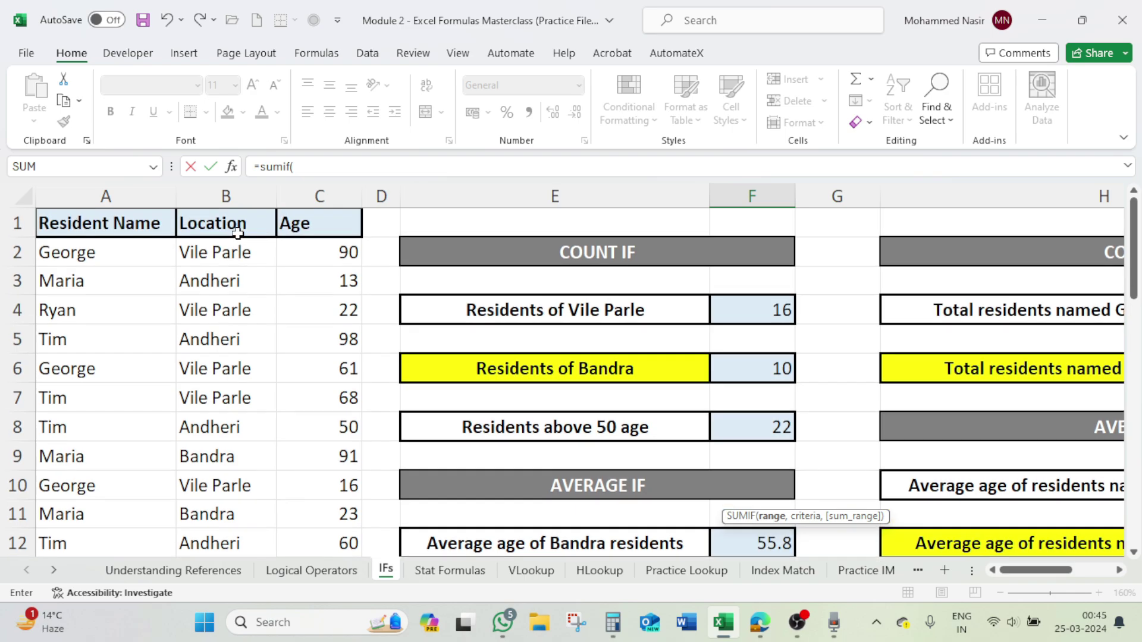
left_click(237, 249)
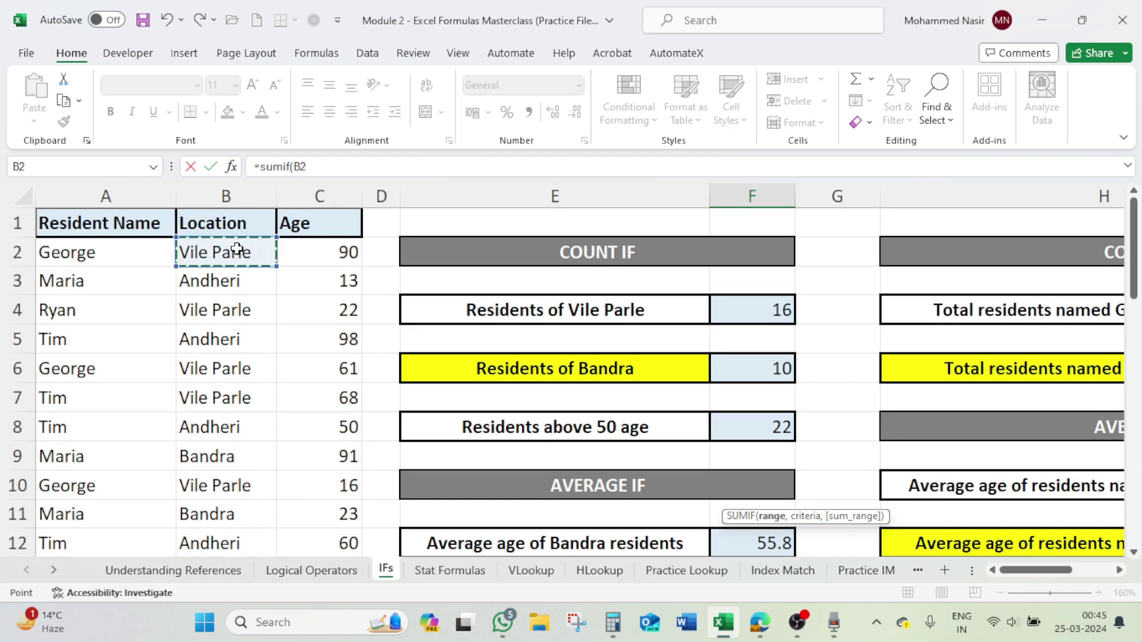
key("ctrl+shift+Down")
type(",")
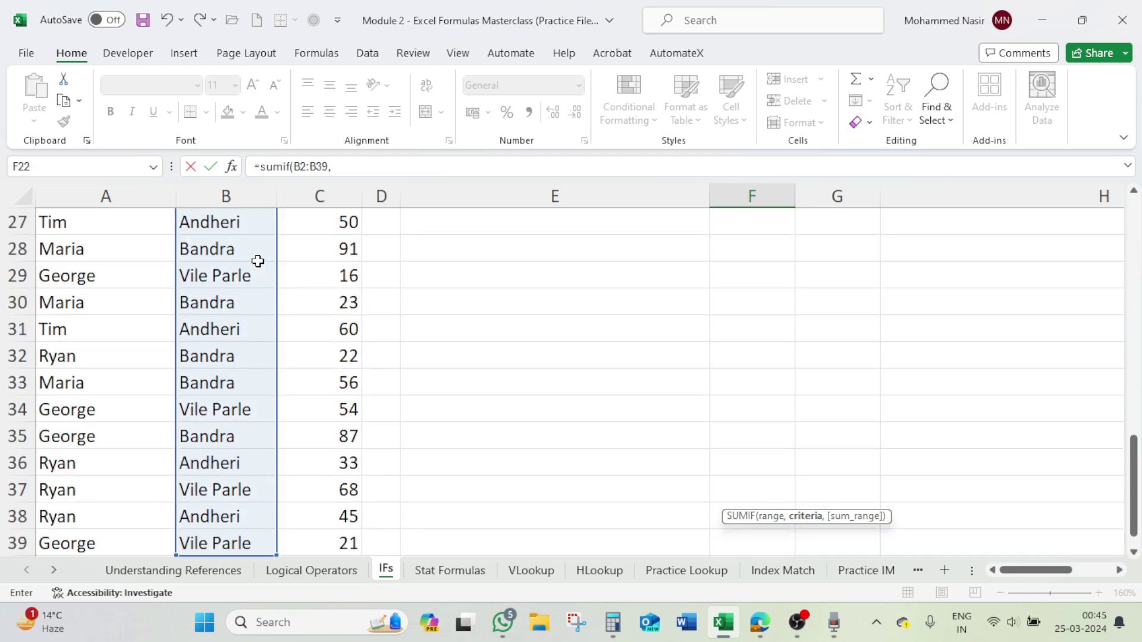
Step: Add "Bandra" as the criterion of the SUMIF formula in F22
scroll(533, 370, "up", 6)
scroll(763, 377, "down", 2)
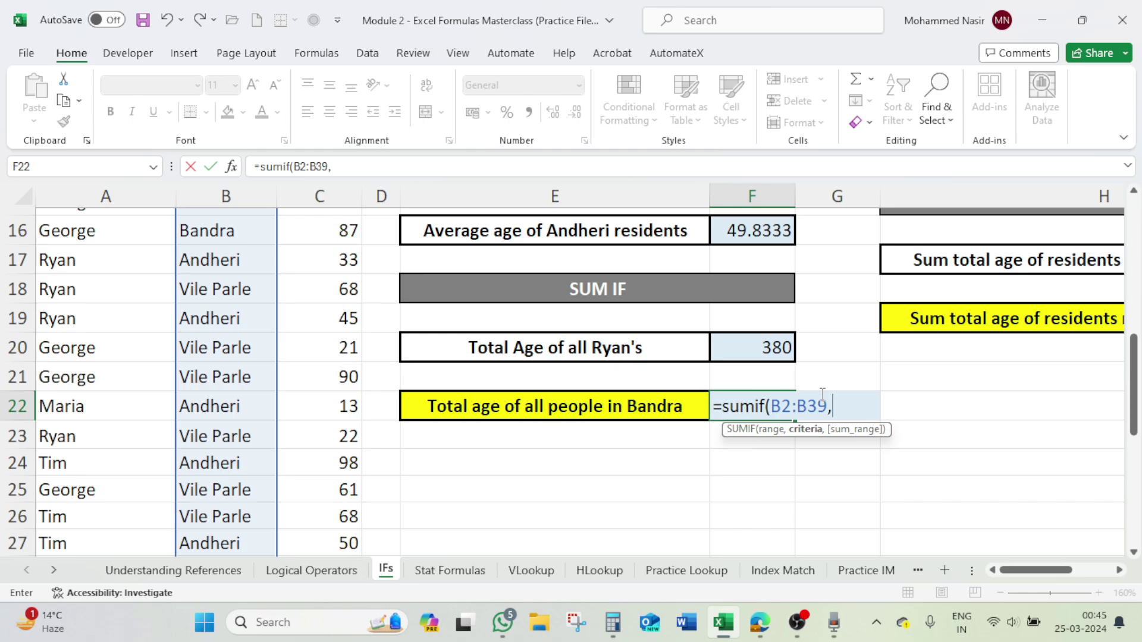
type("\"Bandra")
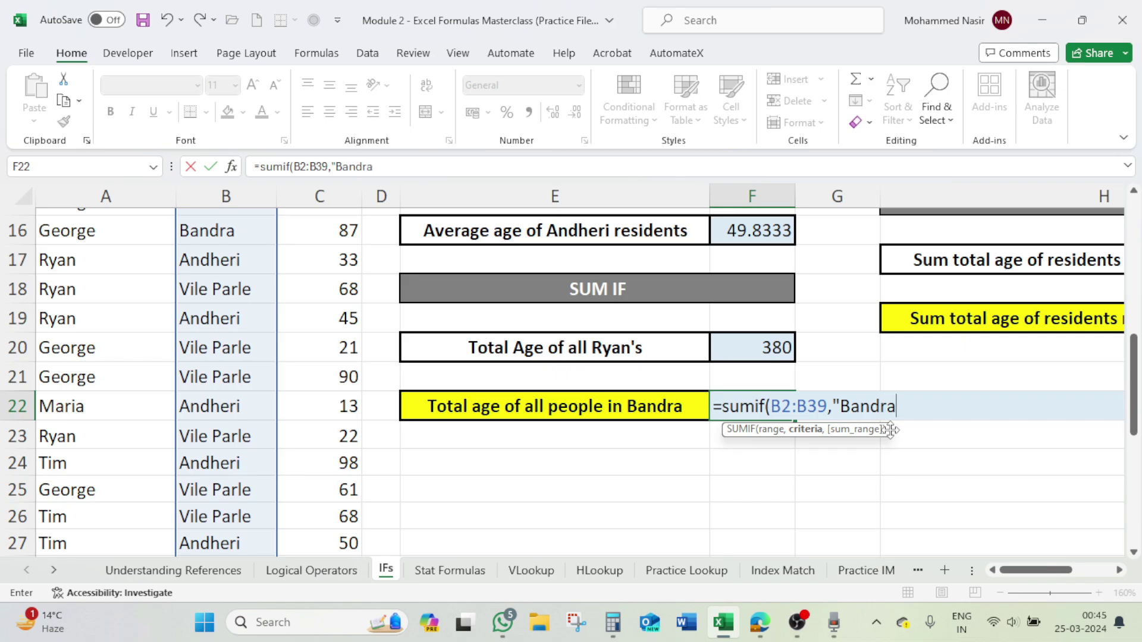
type("\",")
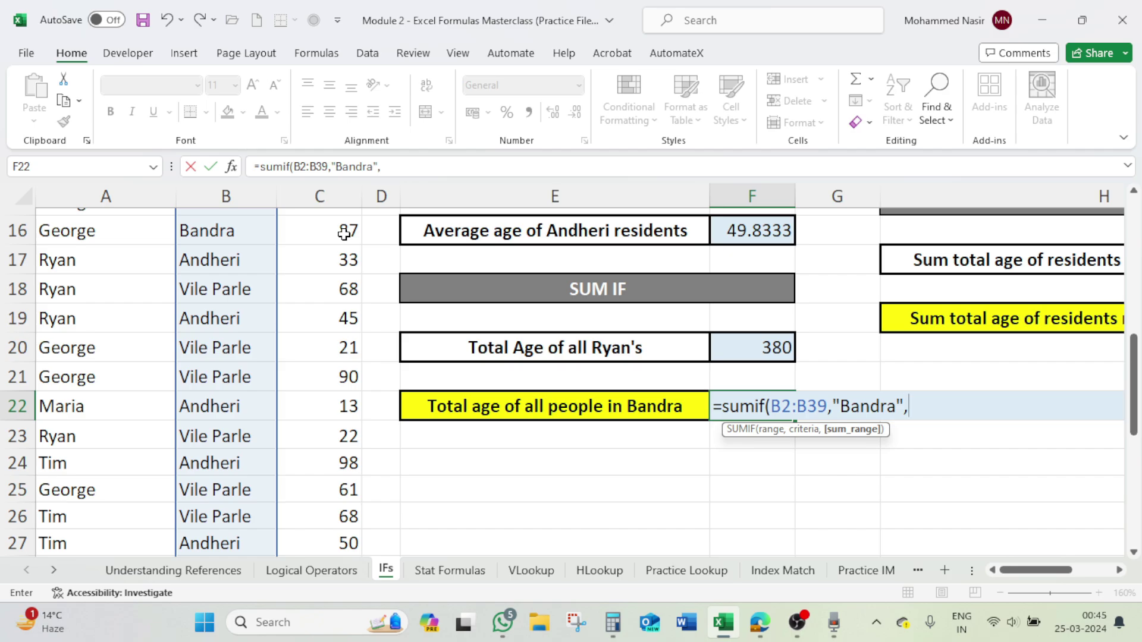
Step: Finish the SUMIF formula in F22 with the ages C2:C39 as the sum range
scroll(344, 233, "up", 5)
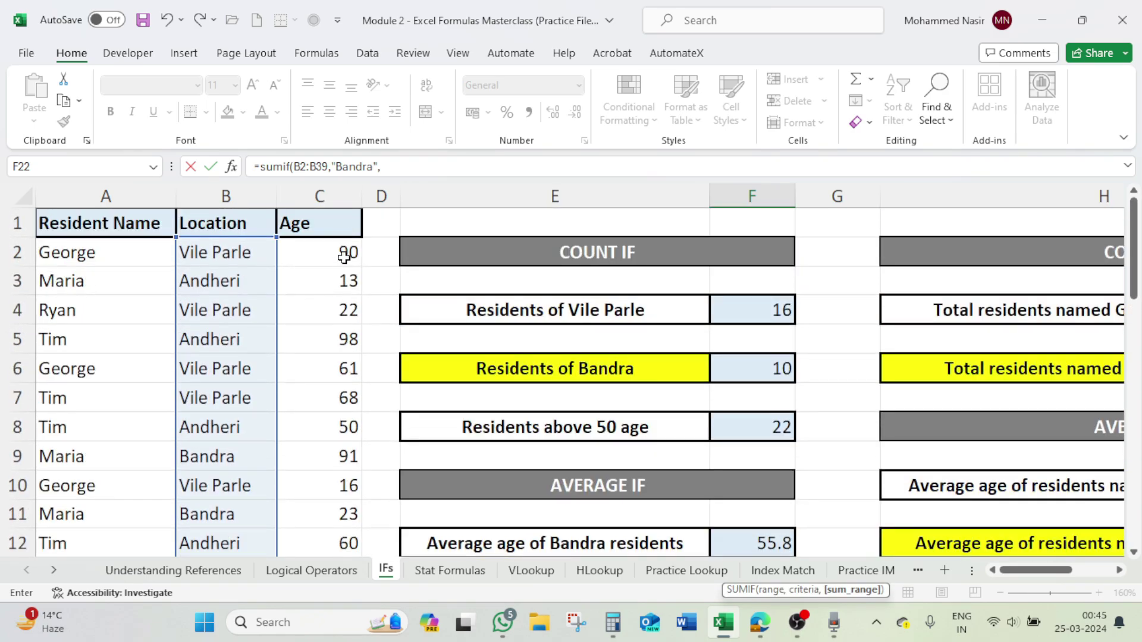
left_click(345, 253)
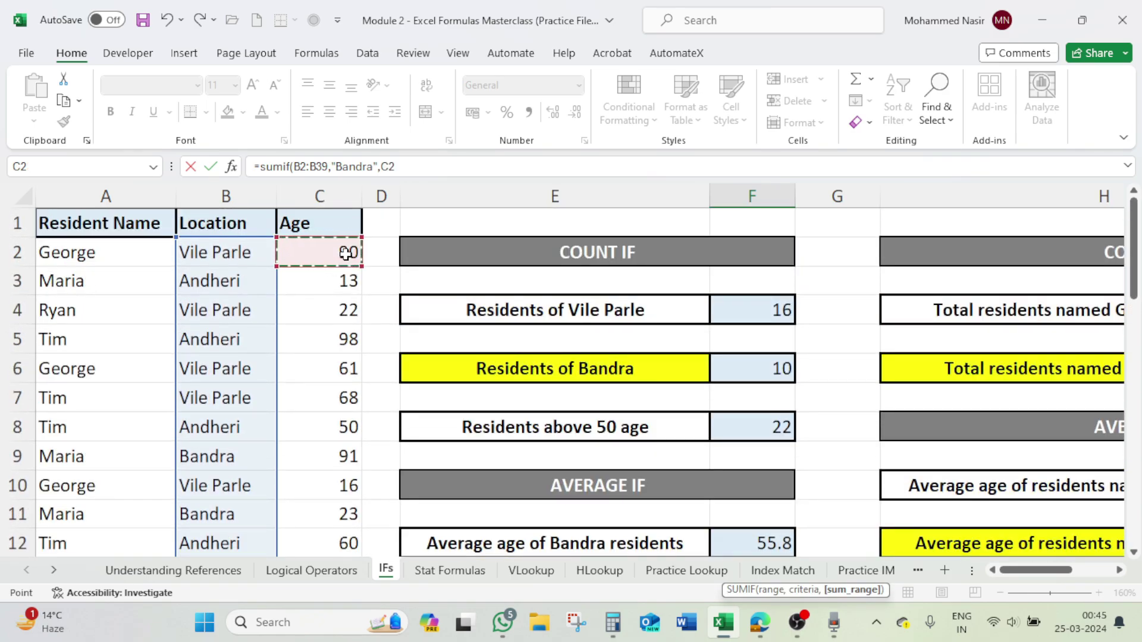
key("ctrl+shift+Down")
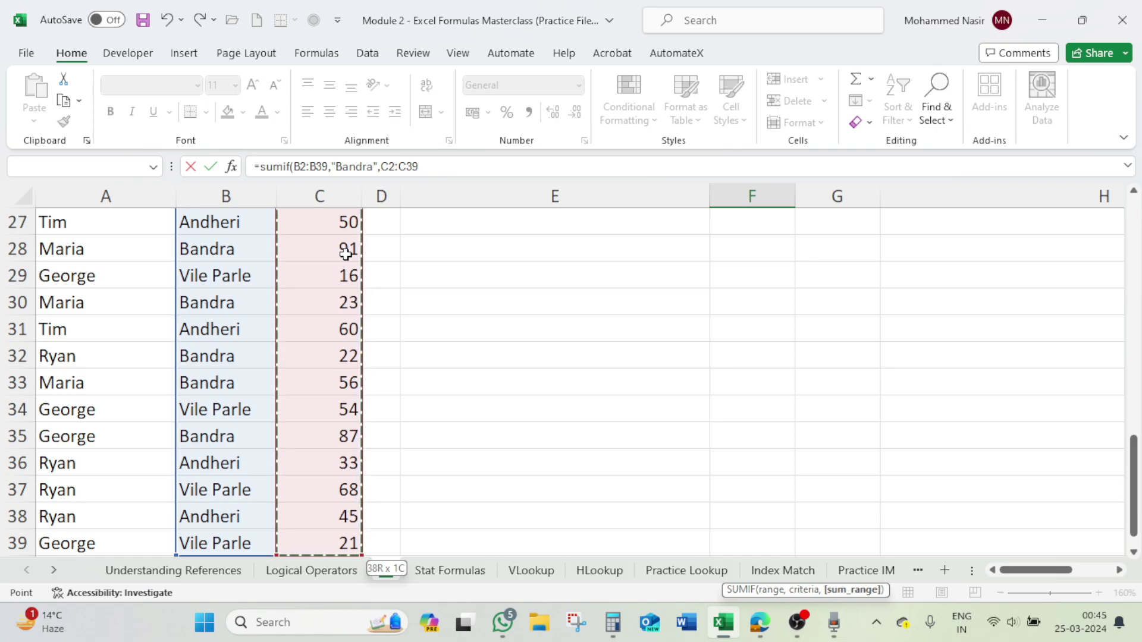
left_click(427, 167)
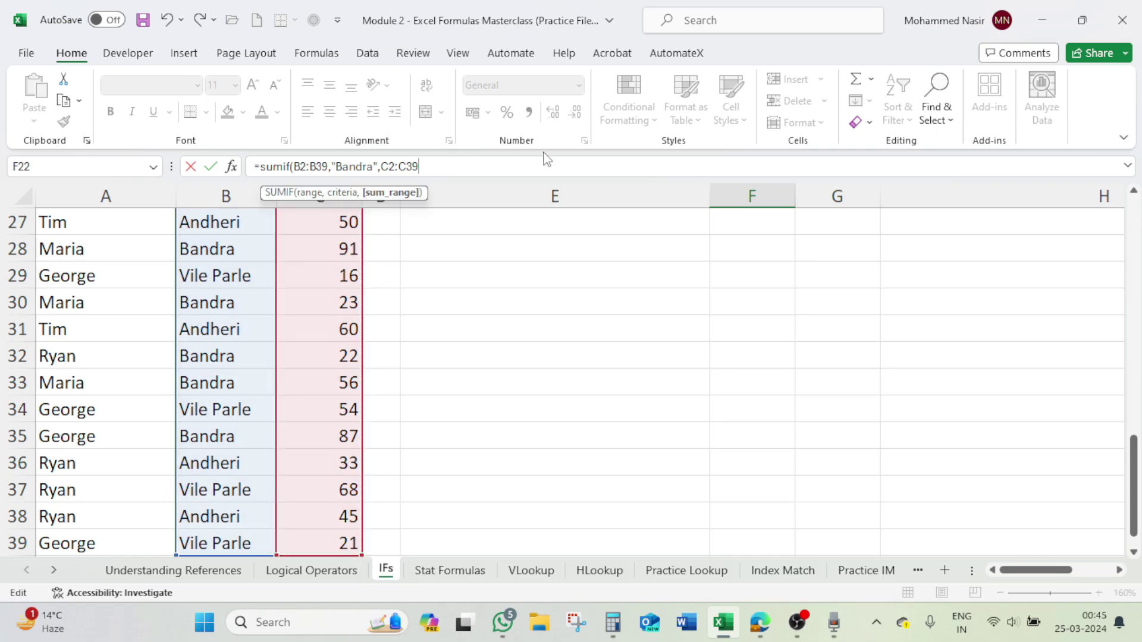
type(")")
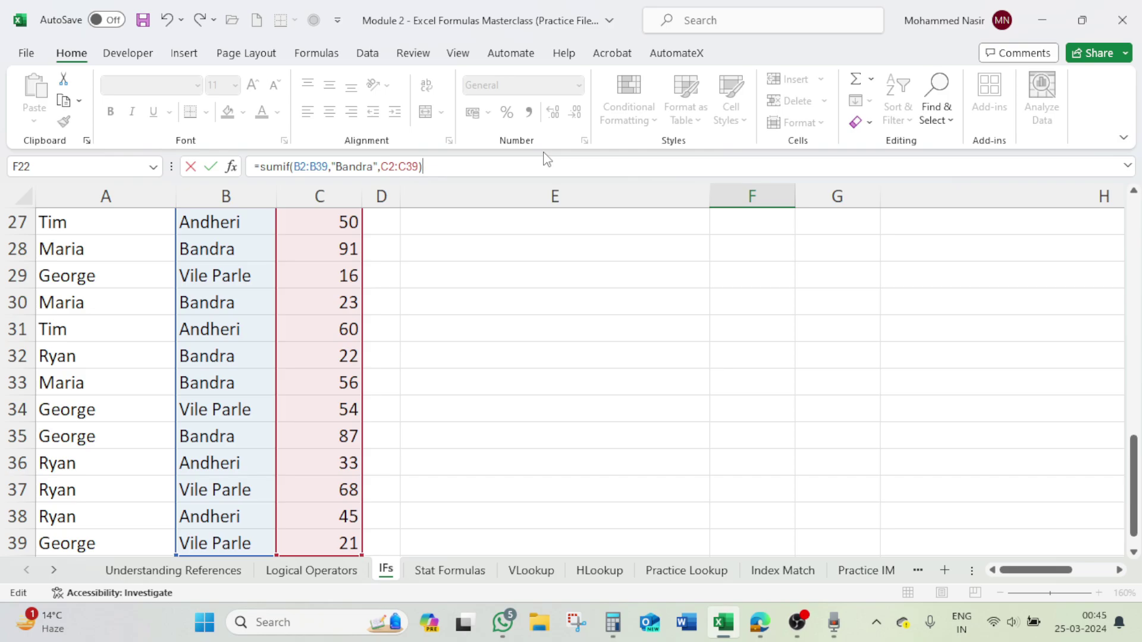
key("Return")
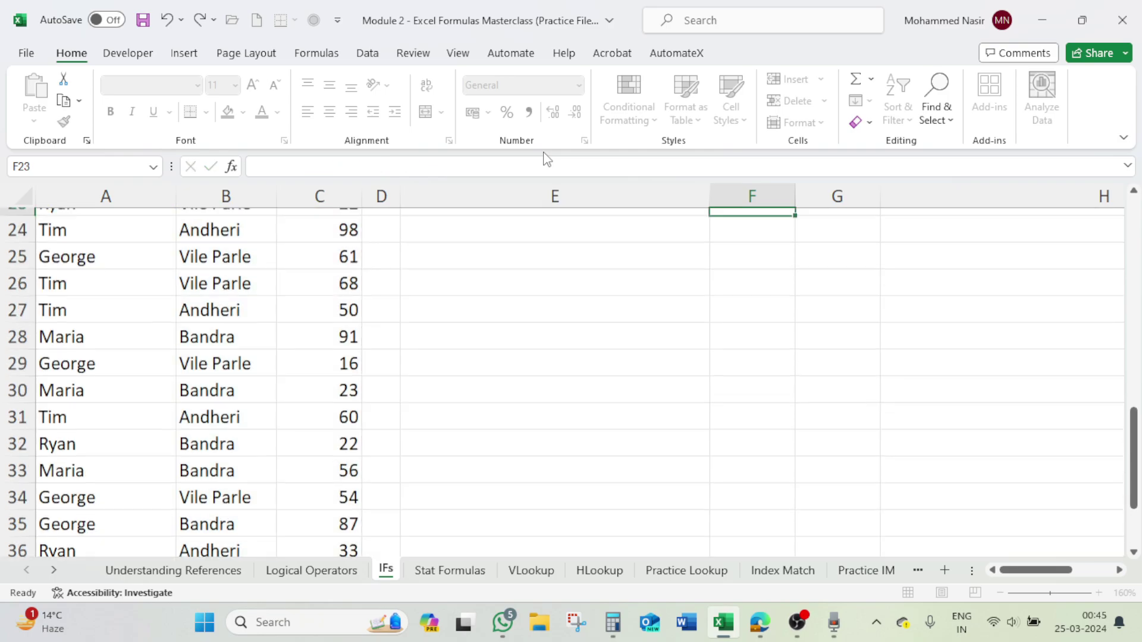
scroll(820, 395, "up", 4)
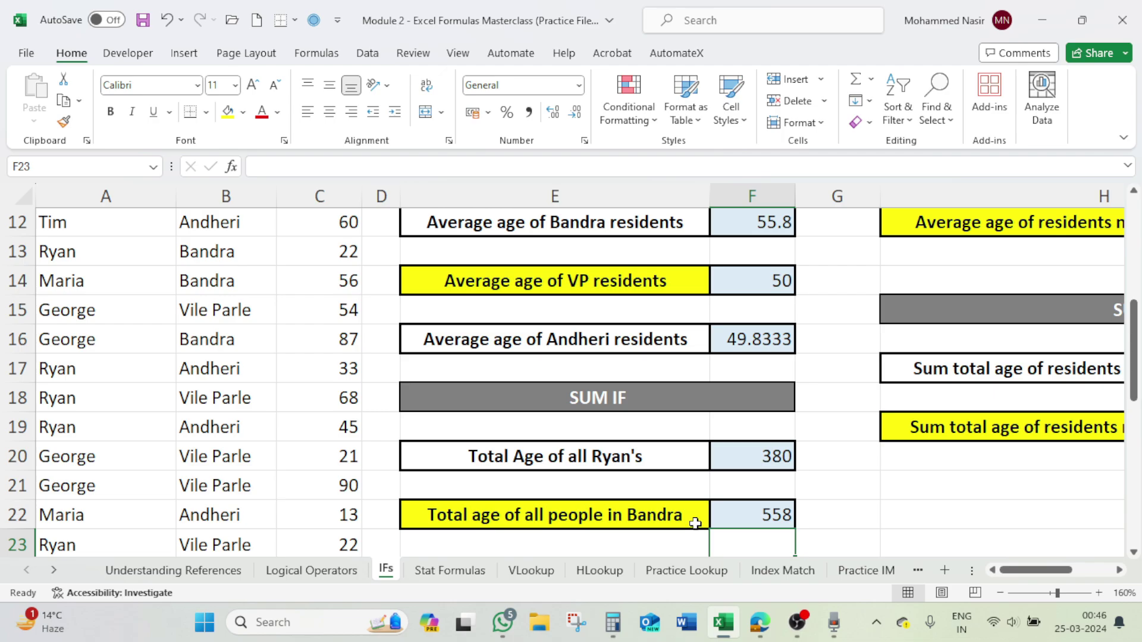
left_click(766, 512)
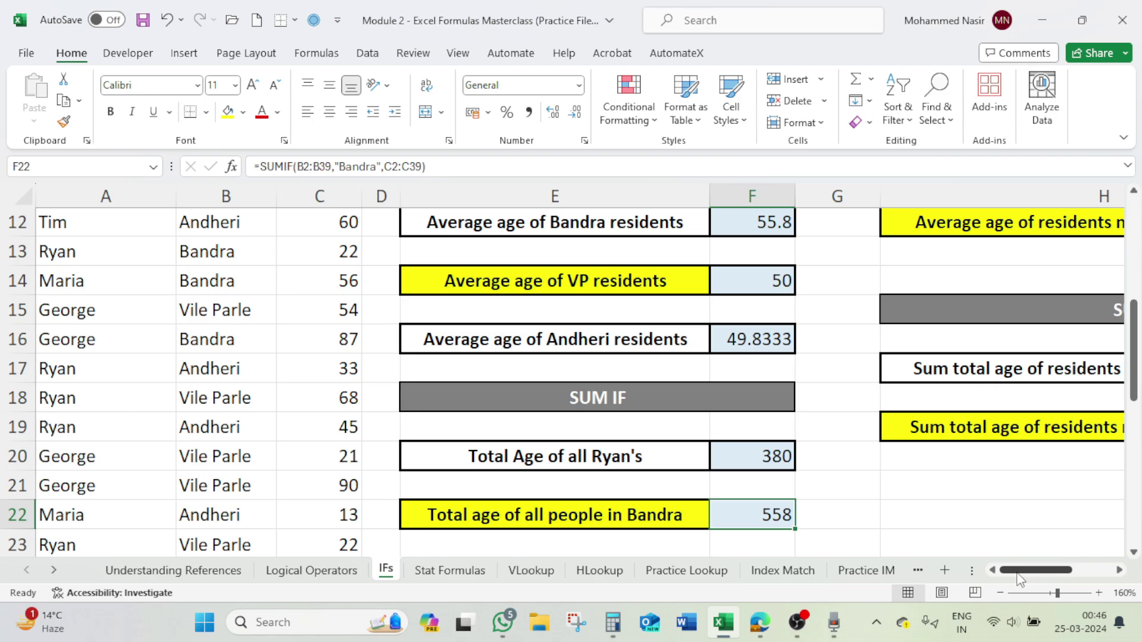
Step: Start a COUNTIFS formula in I4 for the first COUNT IFS question, the named residents in Vile Parle
left_click_drag(1022, 575, 1079, 574)
left_click_drag(1131, 397, 1137, 287)
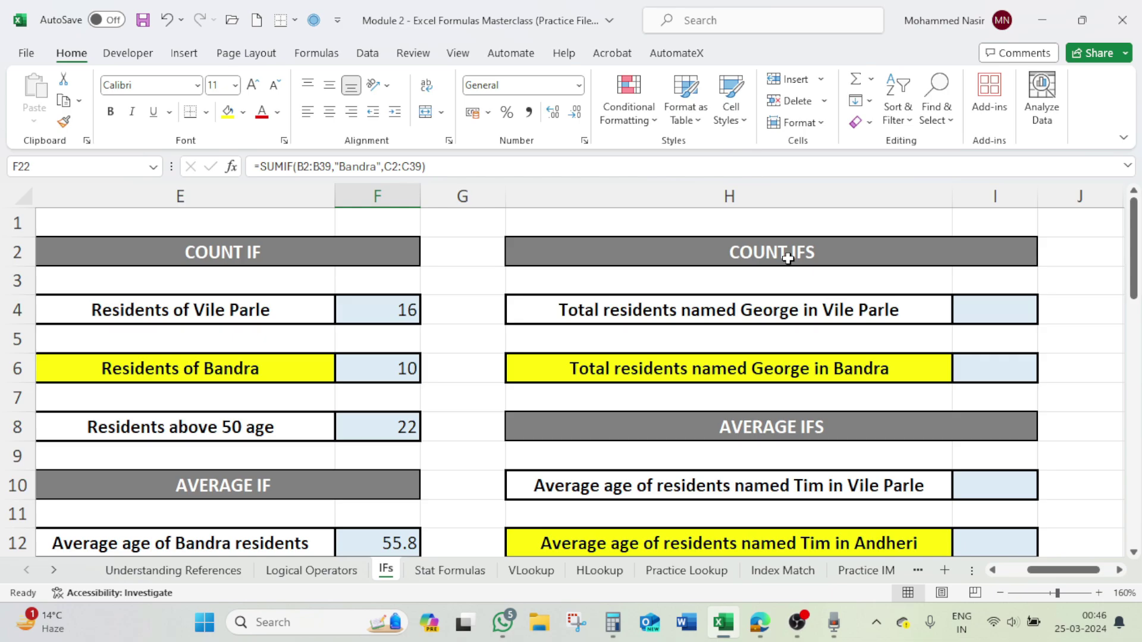
left_click(373, 306)
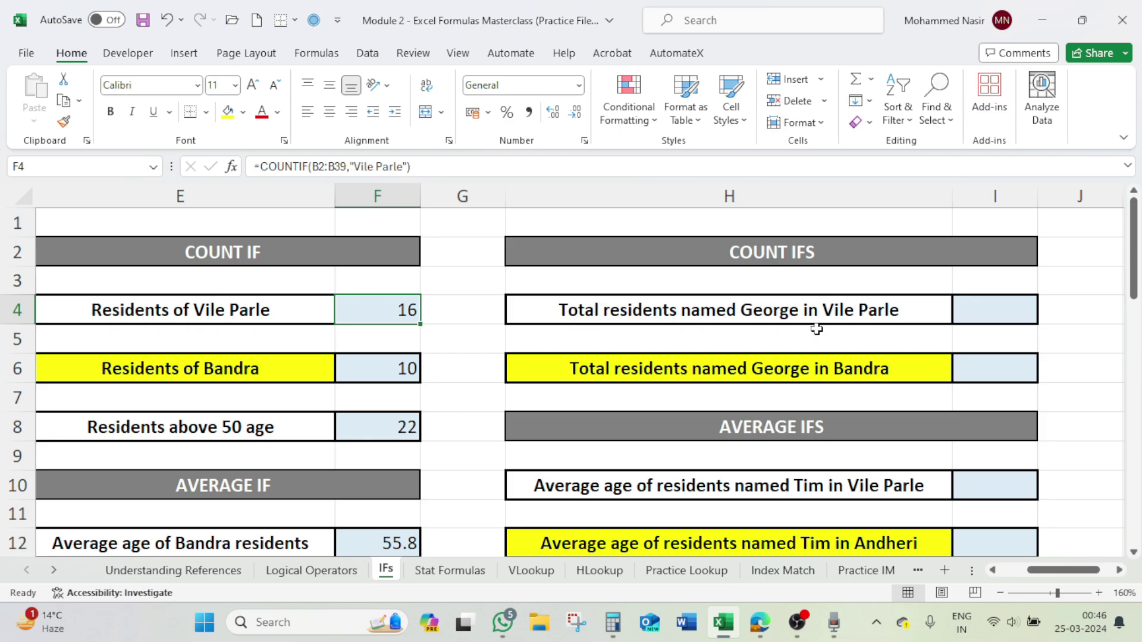
left_click(990, 305)
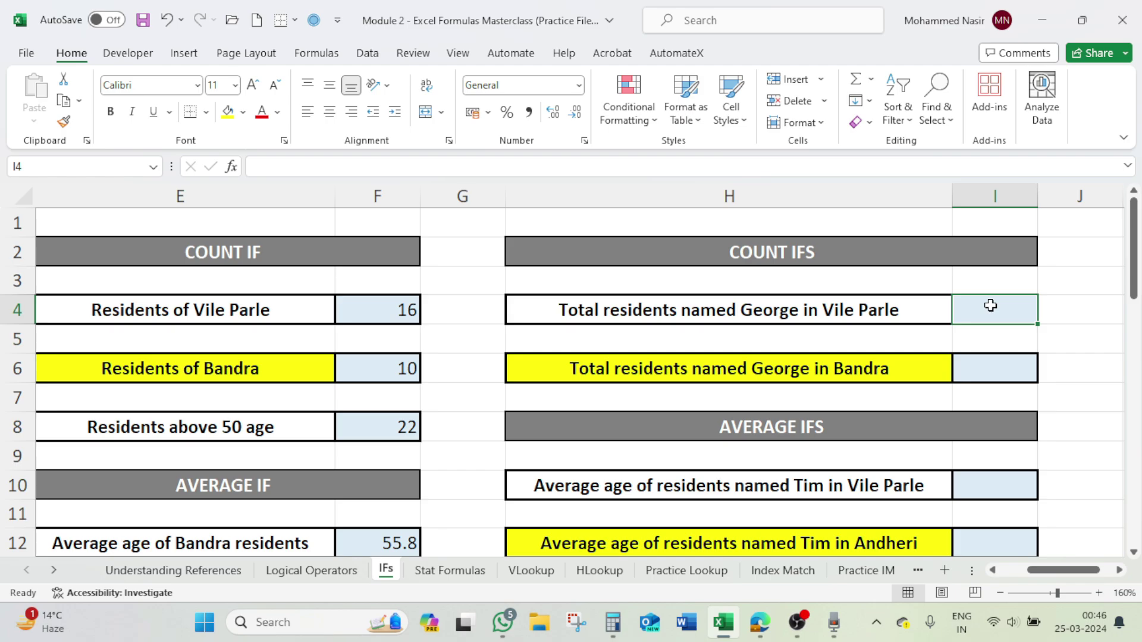
type("[")
key("BackSpace")
type("=coun")
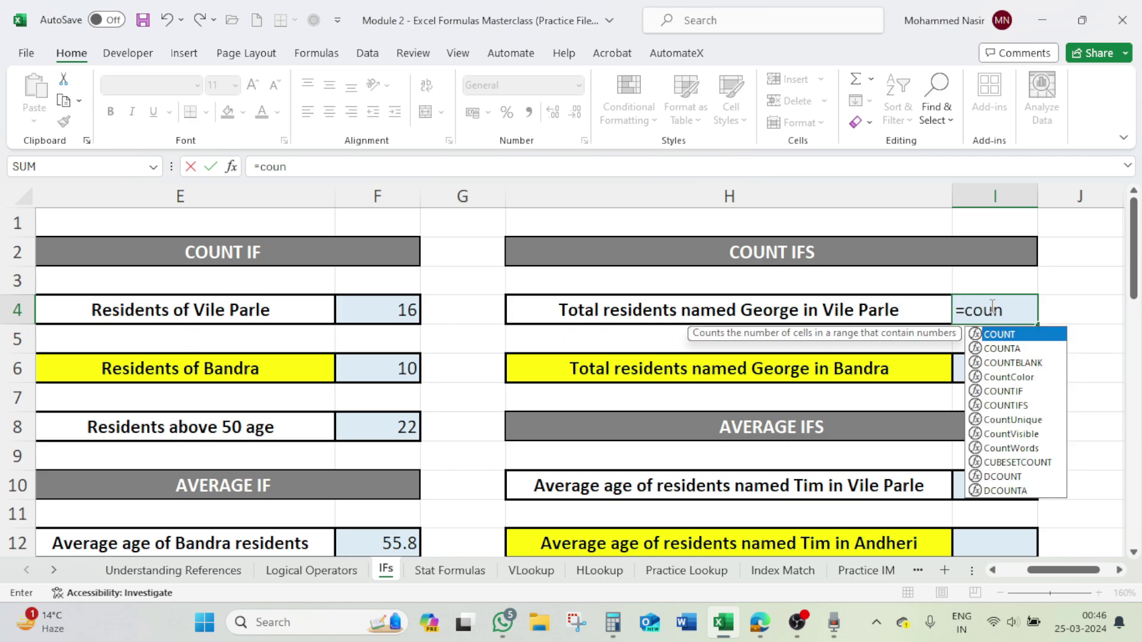
type("tif")
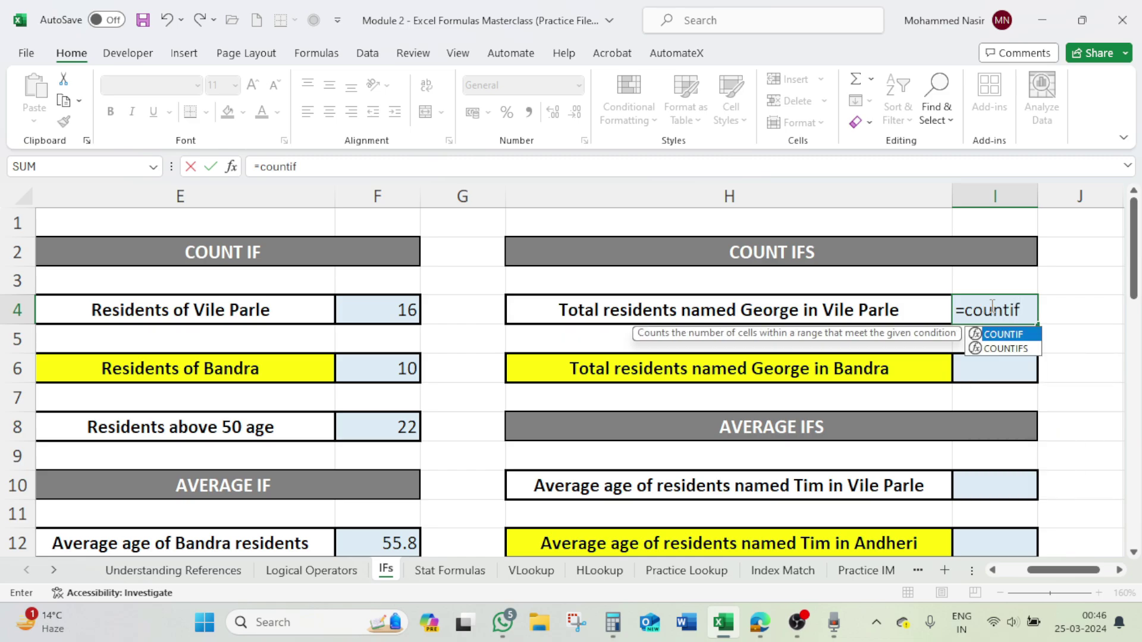
left_click(1020, 349)
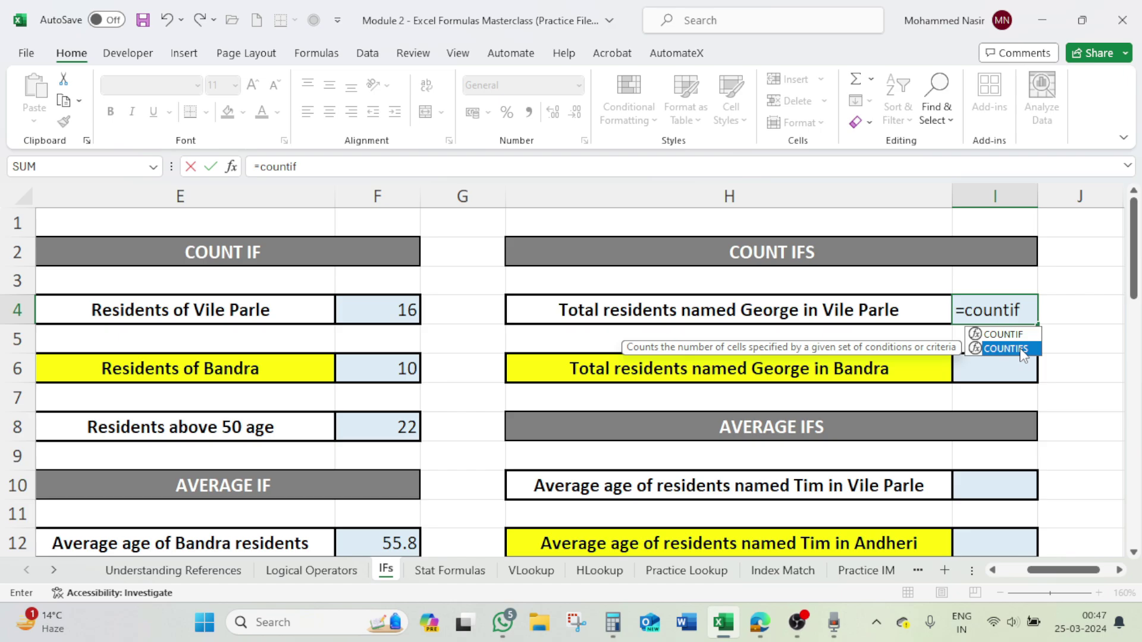
double_click(1020, 350)
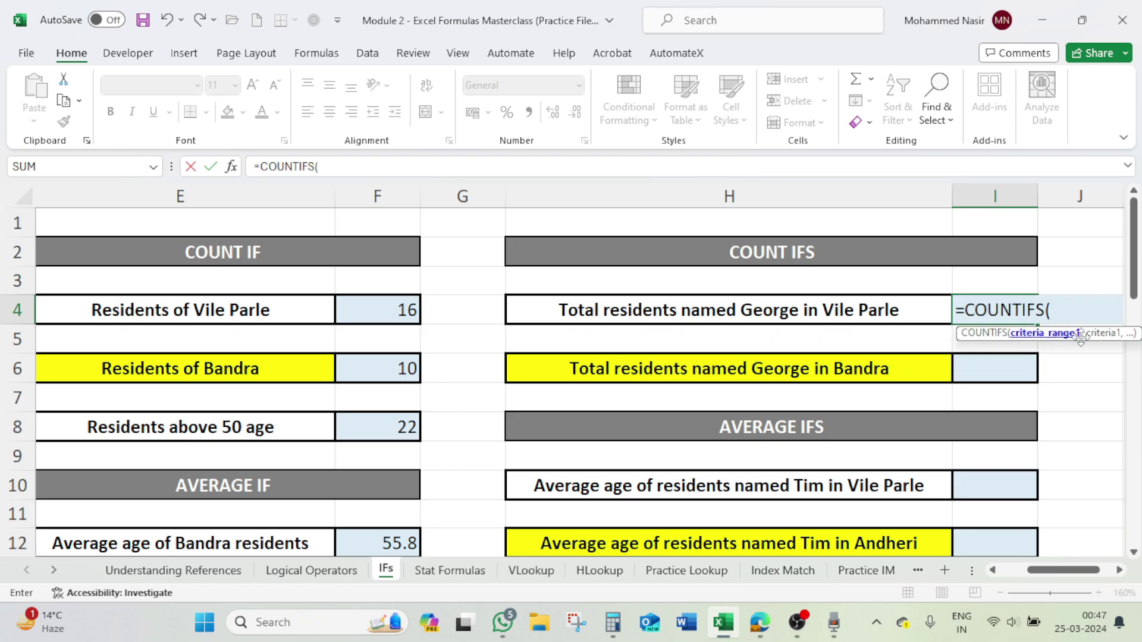
Step: Preview the further criteria arguments of COUNTIFS in I4 with placeholder commas, and remove the commas again
type(",")
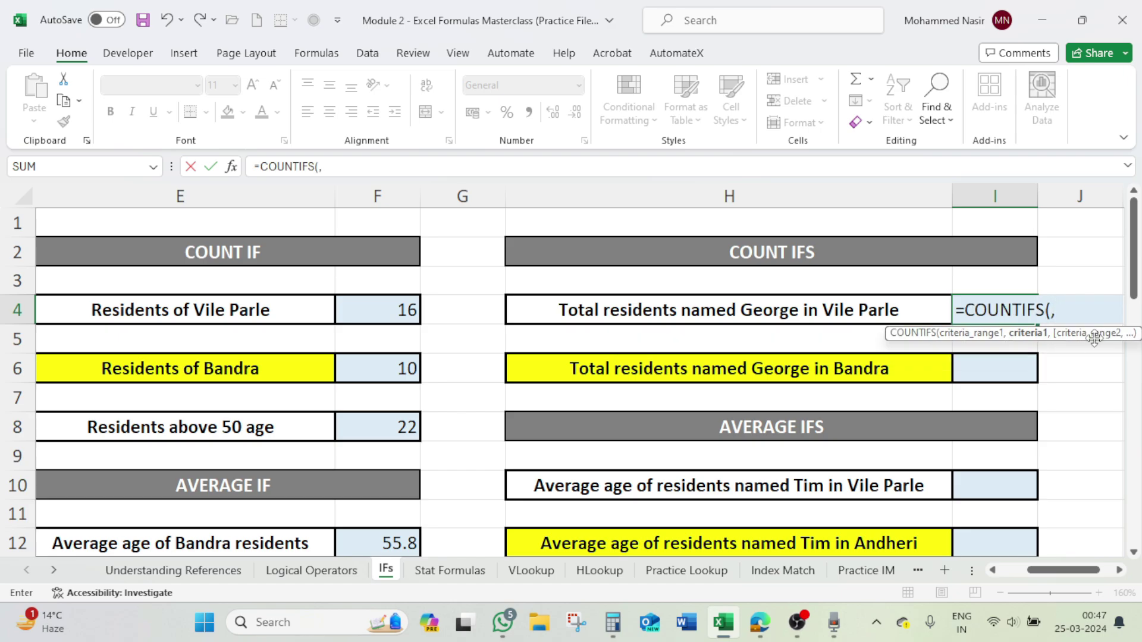
type(",")
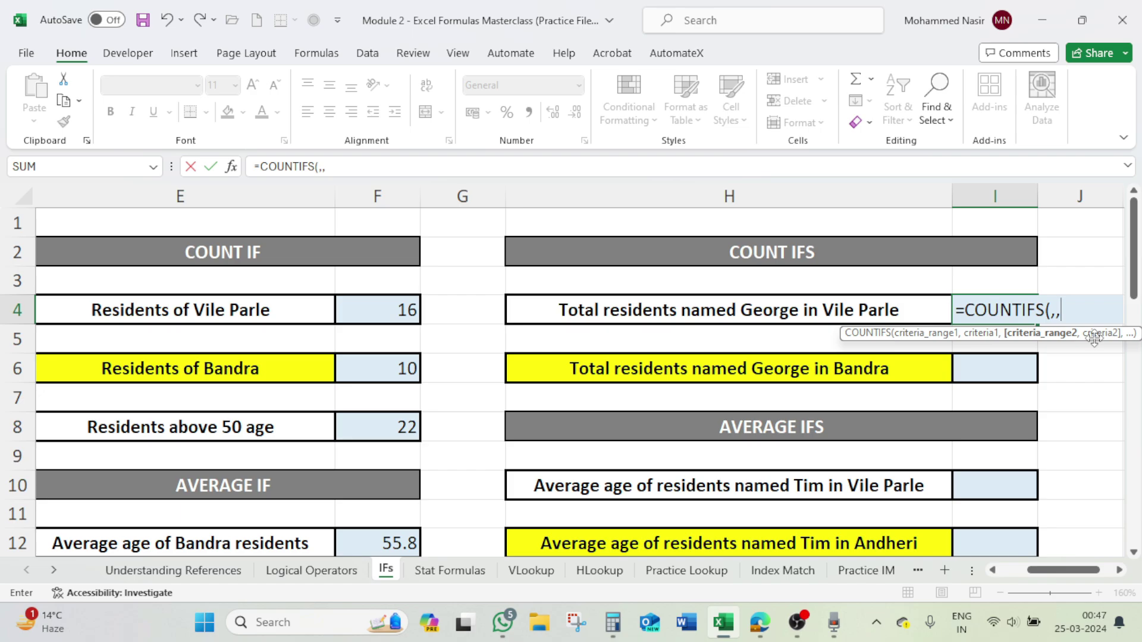
type(",,")
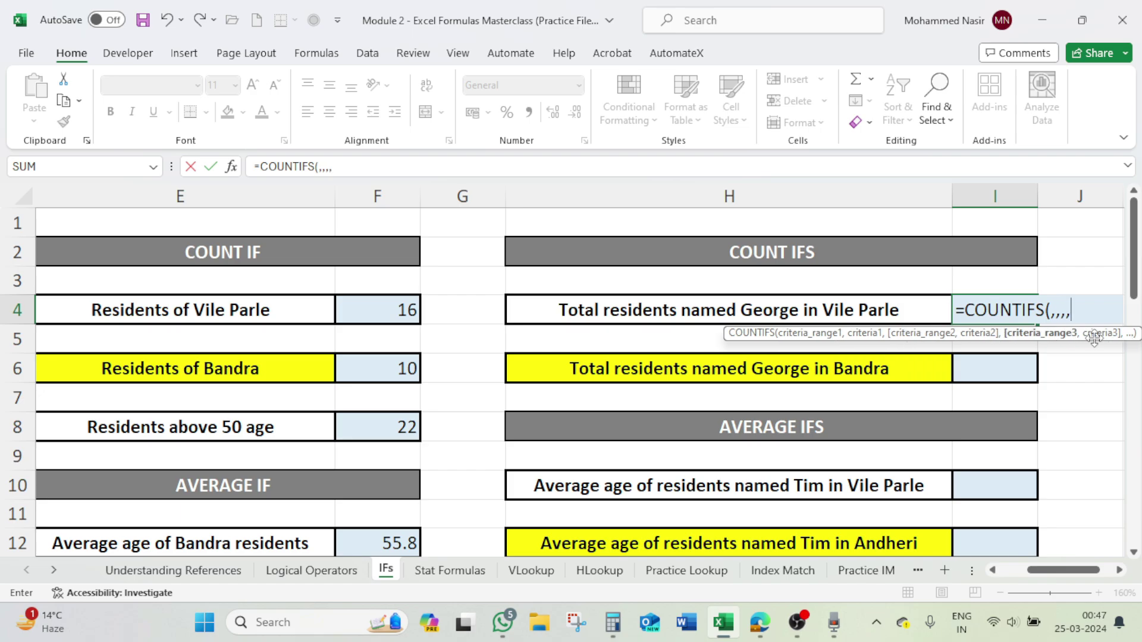
type(",,")
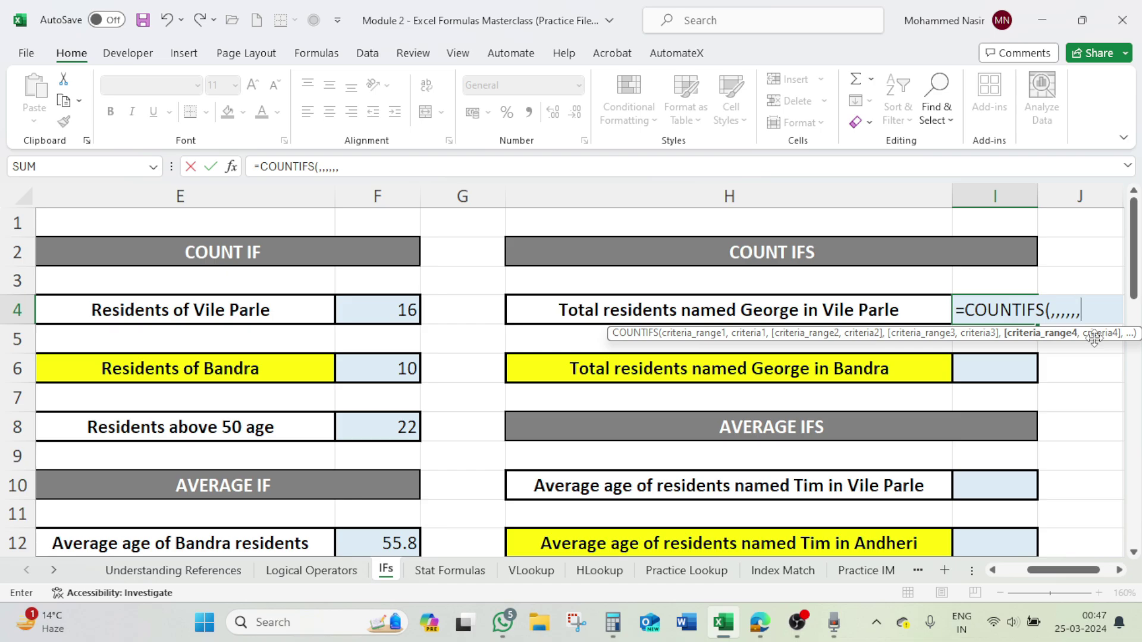
key("BackSpace")
key("BackSpace")
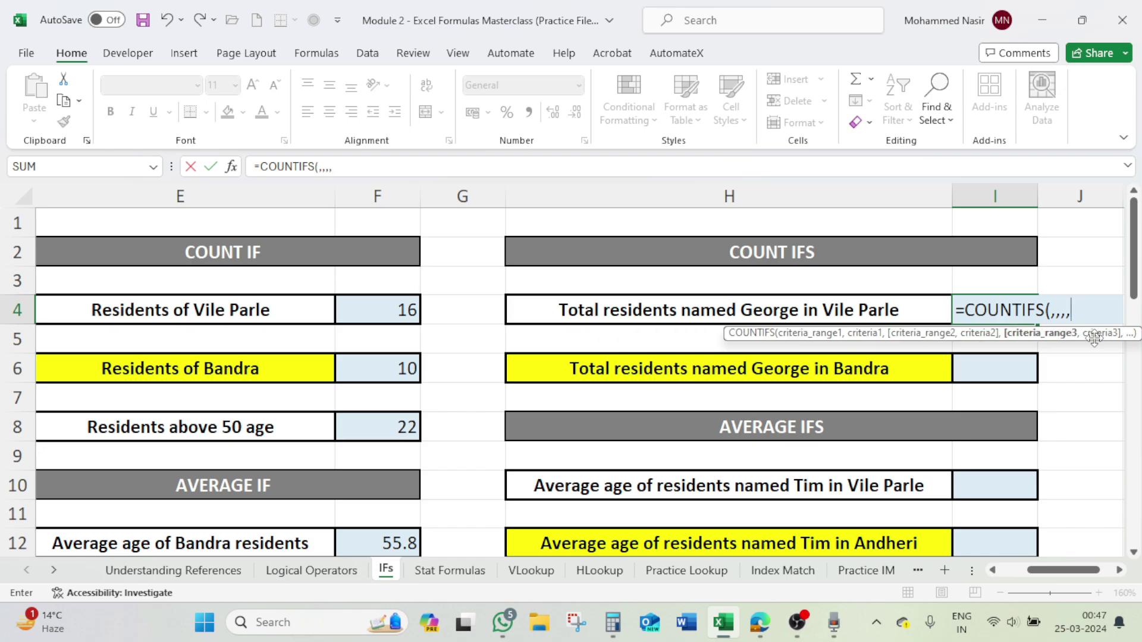
key("BackSpace")
key("BackSpace")
key("BackSpace")
key("BackSpace")
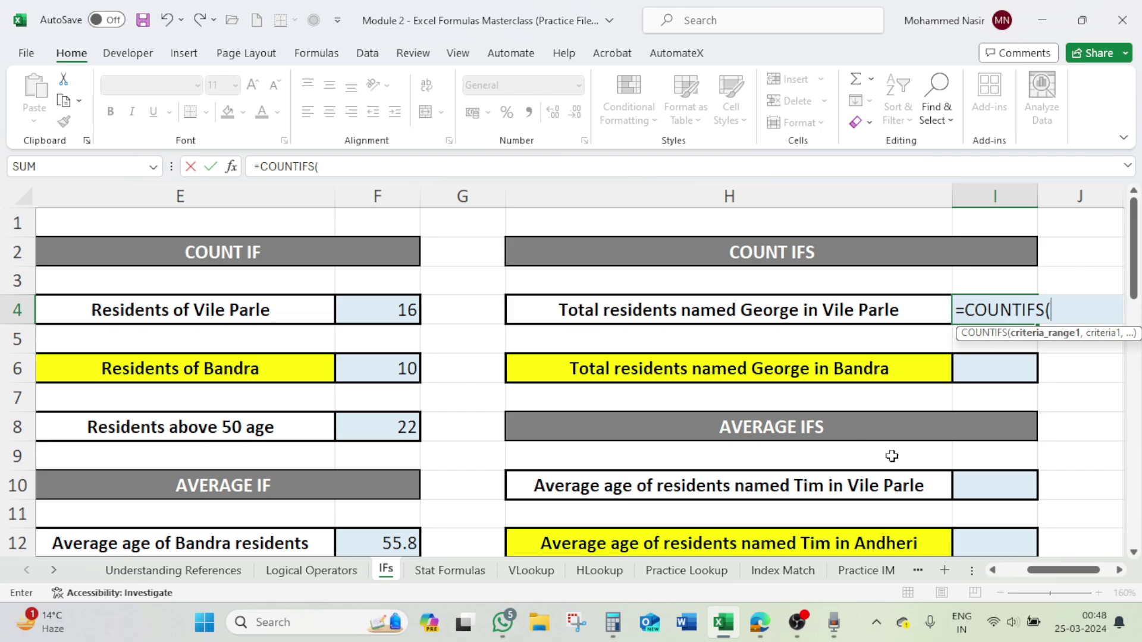
Step: Set the first COUNTIFS condition in I4: resident names A2:A39 matched against the resident name asked for in H4
left_click_drag(1050, 570, 1008, 572)
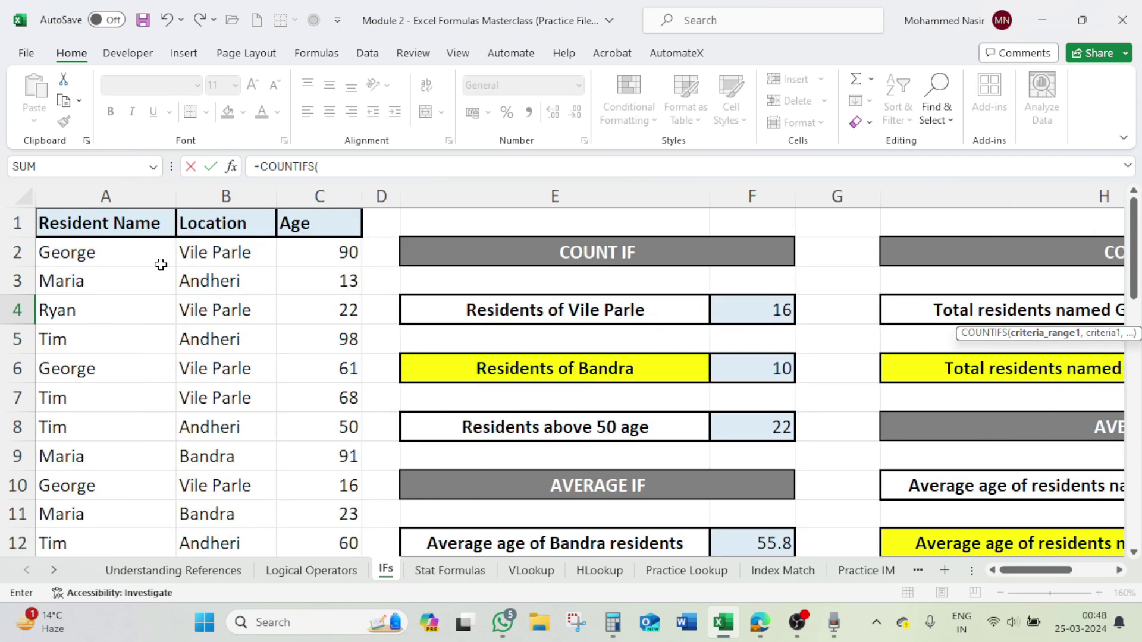
left_click(102, 253)
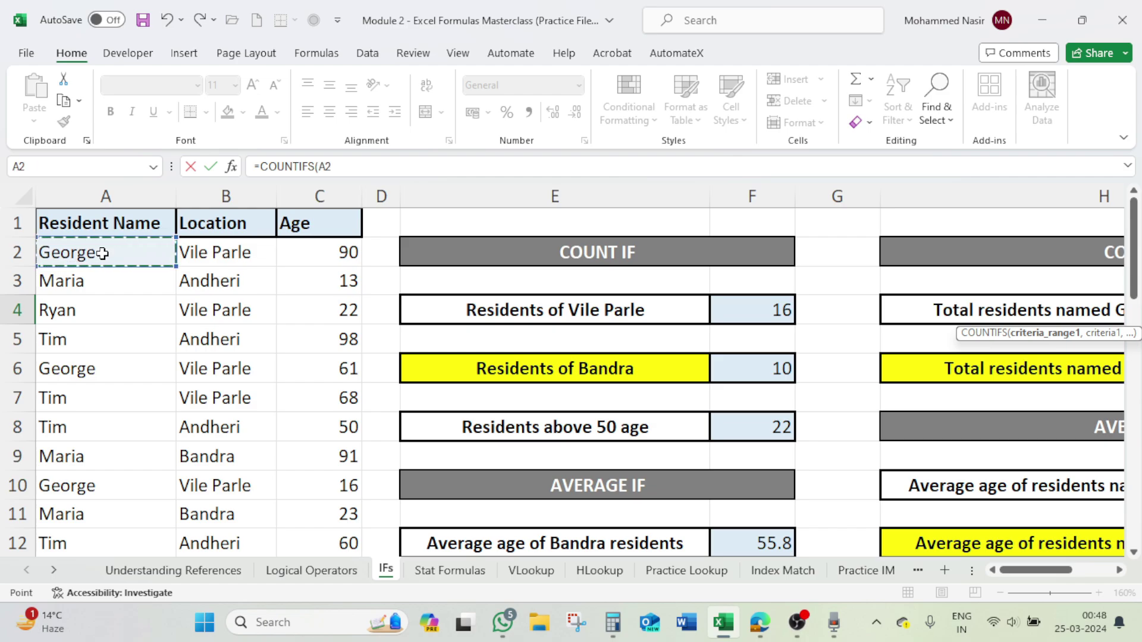
key("ctrl+shift+Down")
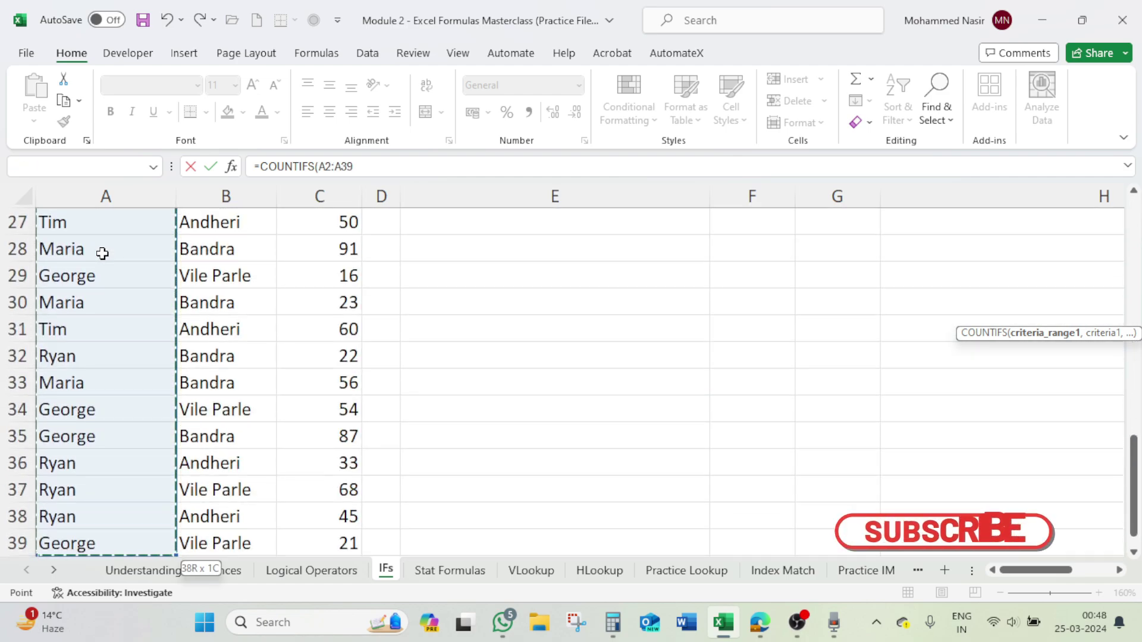
type(",")
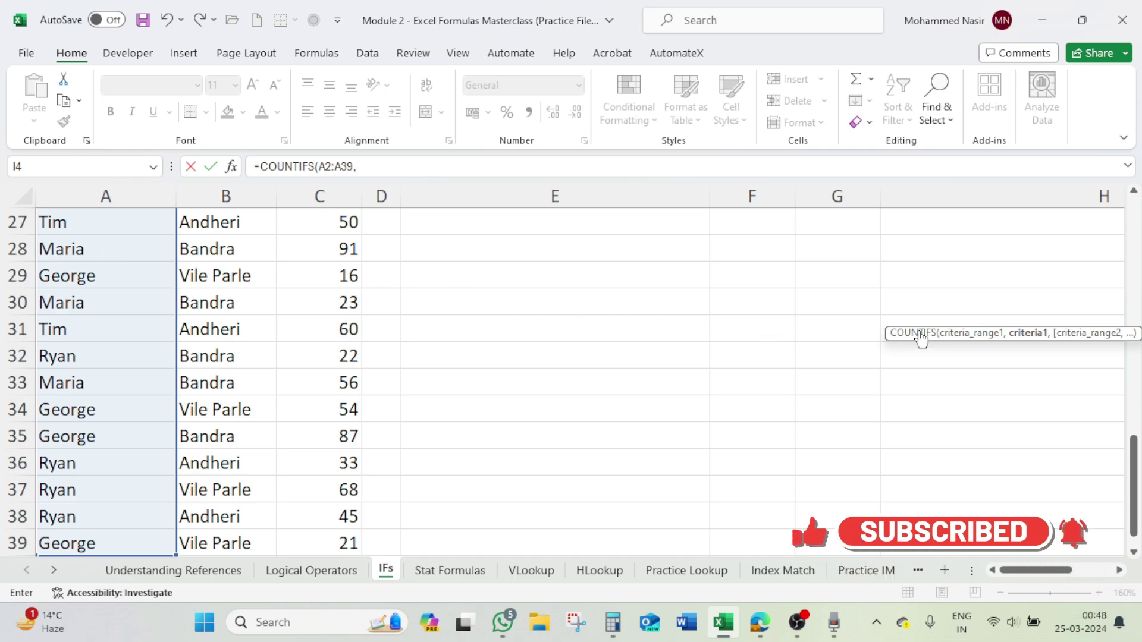
left_click_drag(1135, 466, 1130, 226)
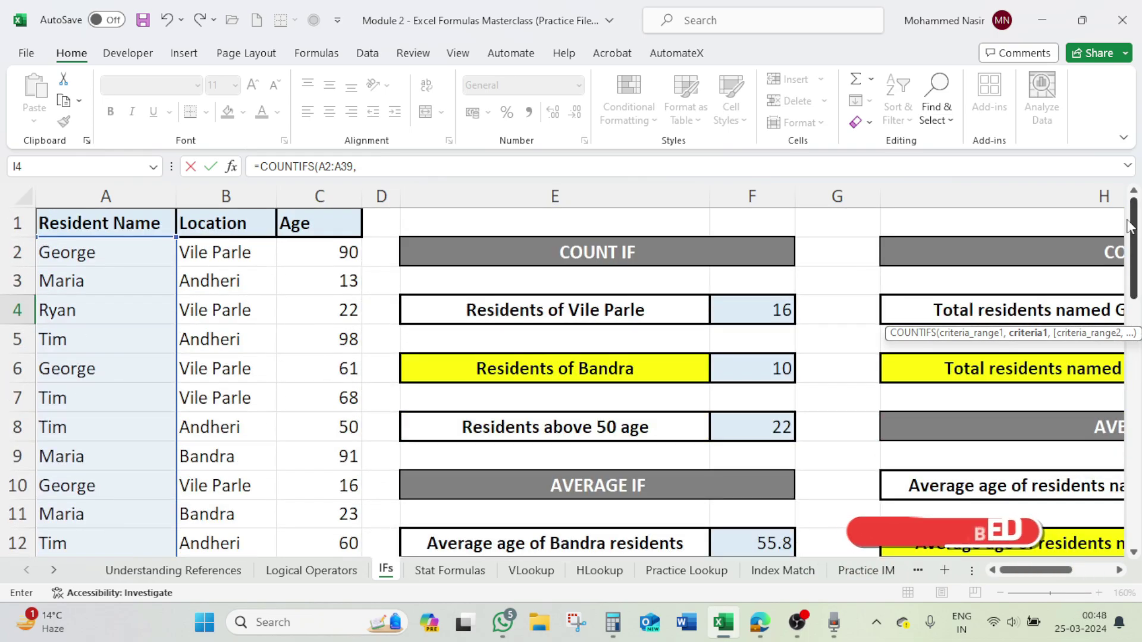
left_click(434, 168)
type("\"George")
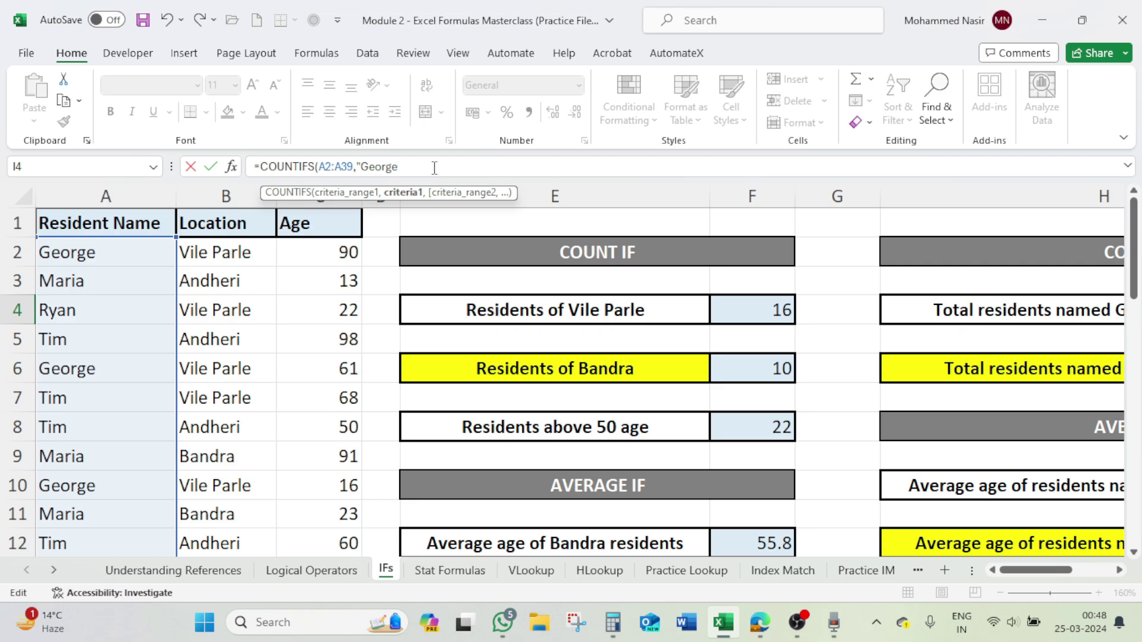
type("\",")
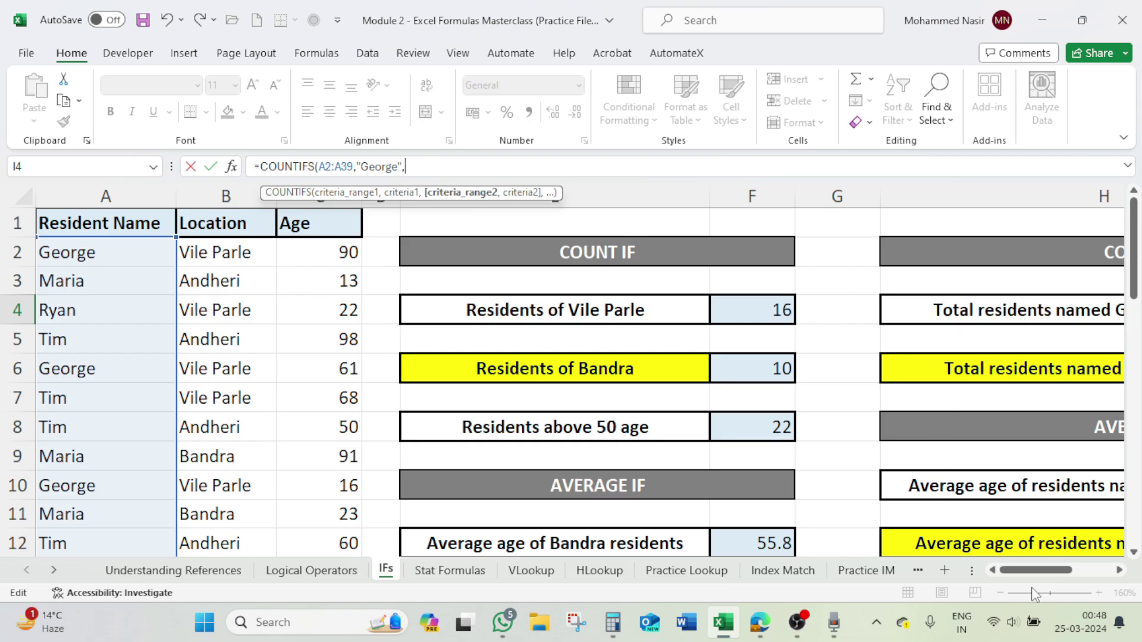
Step: Add the locations B2:B39 as the second criteria range of the COUNTIFS formula in I4
left_click(1052, 572)
left_click_drag(1052, 576, 1071, 574)
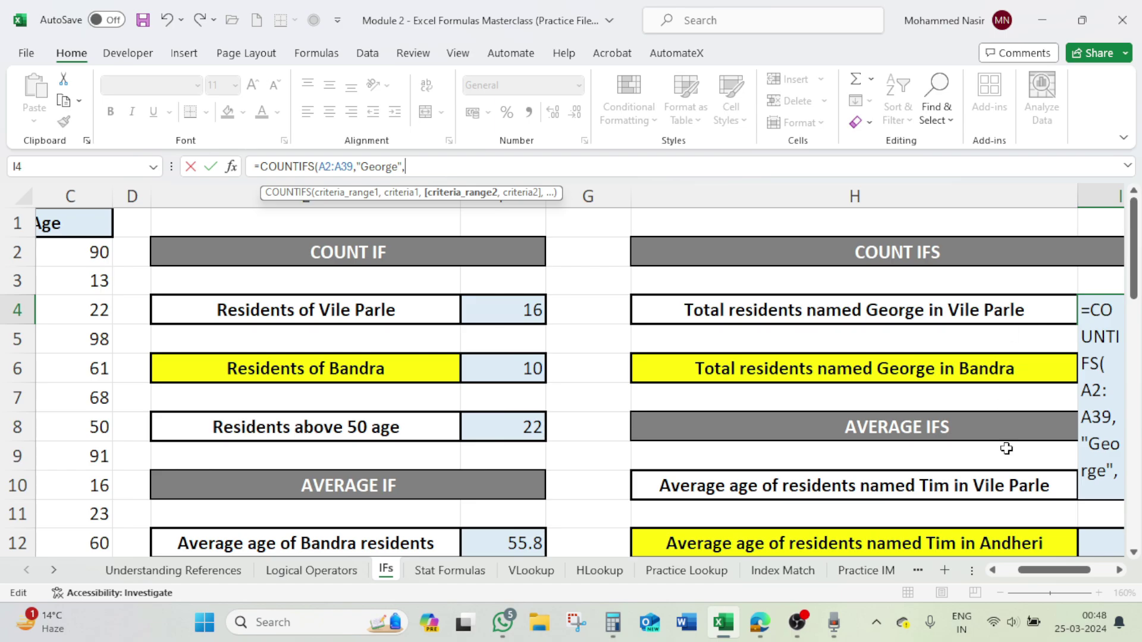
left_click_drag(1043, 574, 1023, 576)
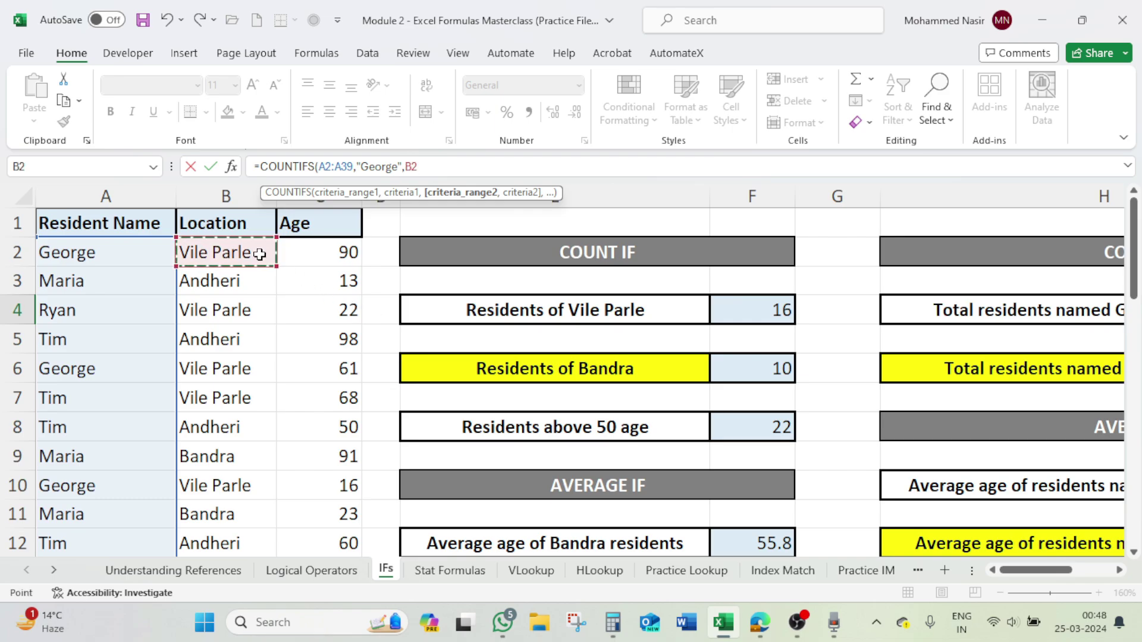
key("F8")
left_click(260, 254)
key("BackSpace")
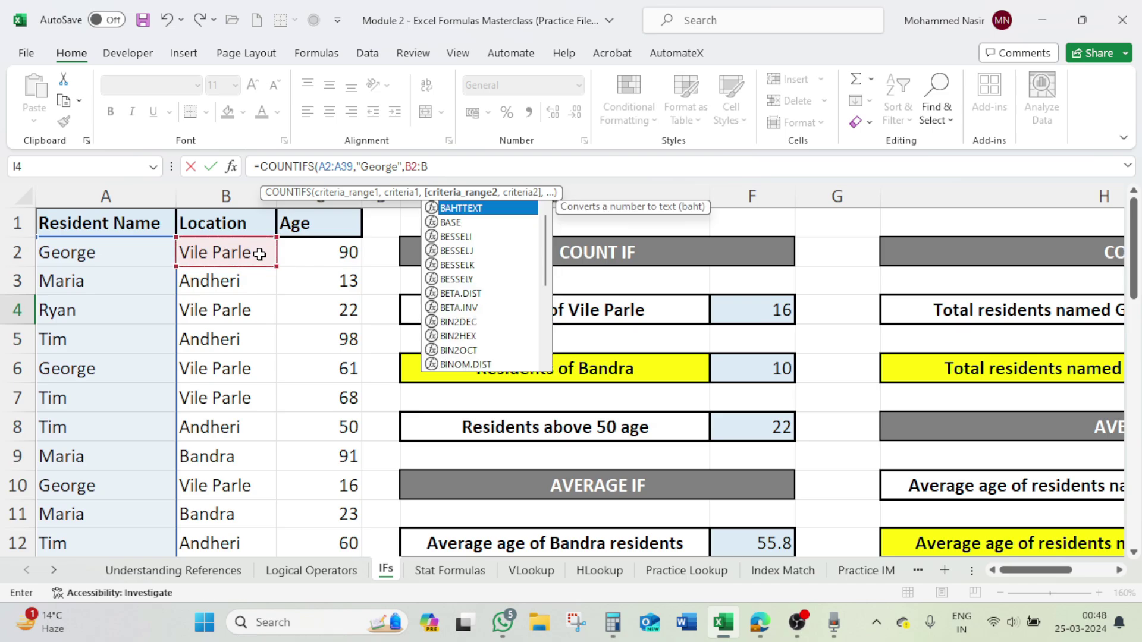
type("39")
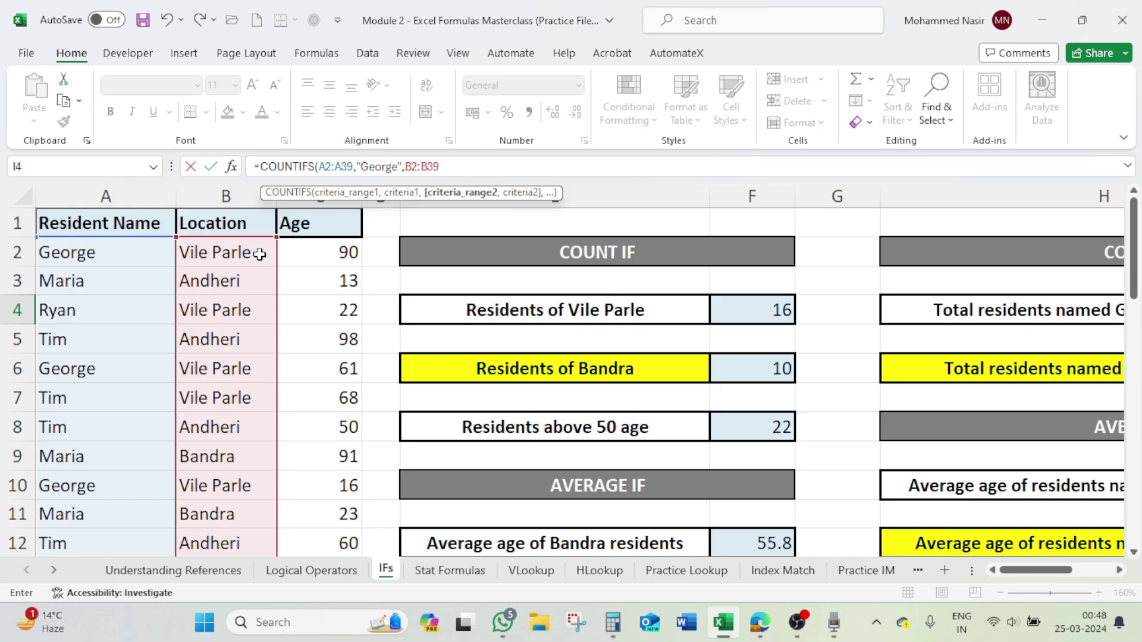
Step: Complete the COUNTIFS formula in I4 with "Vile Parle" as the second criterion, matched against the locations
type(",")
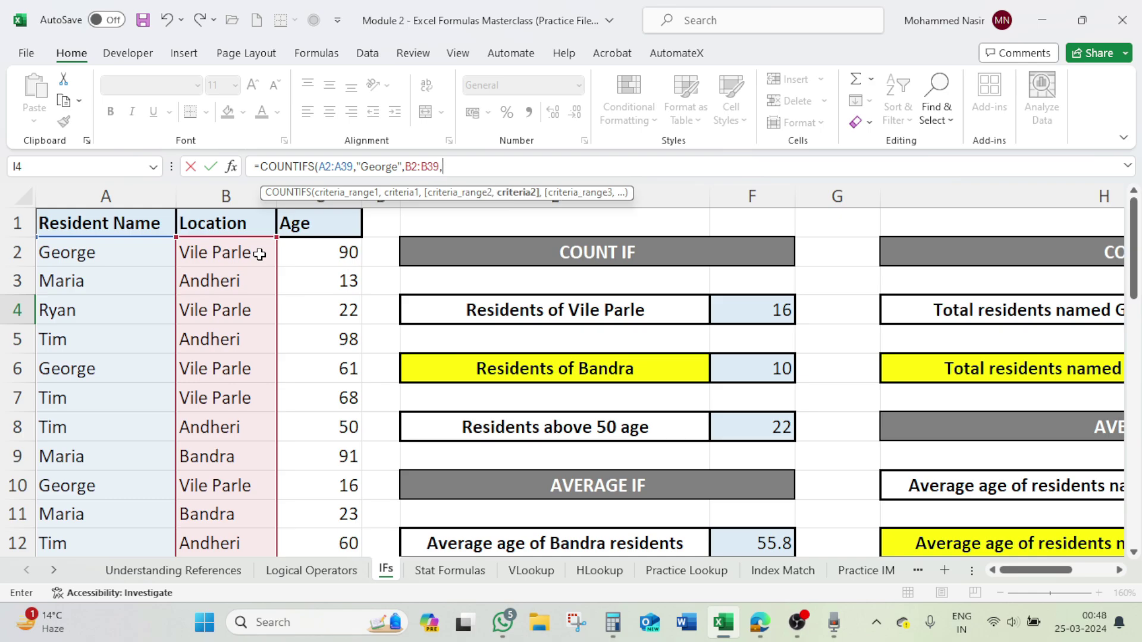
type("\"Vile Parle\"")
type(")")
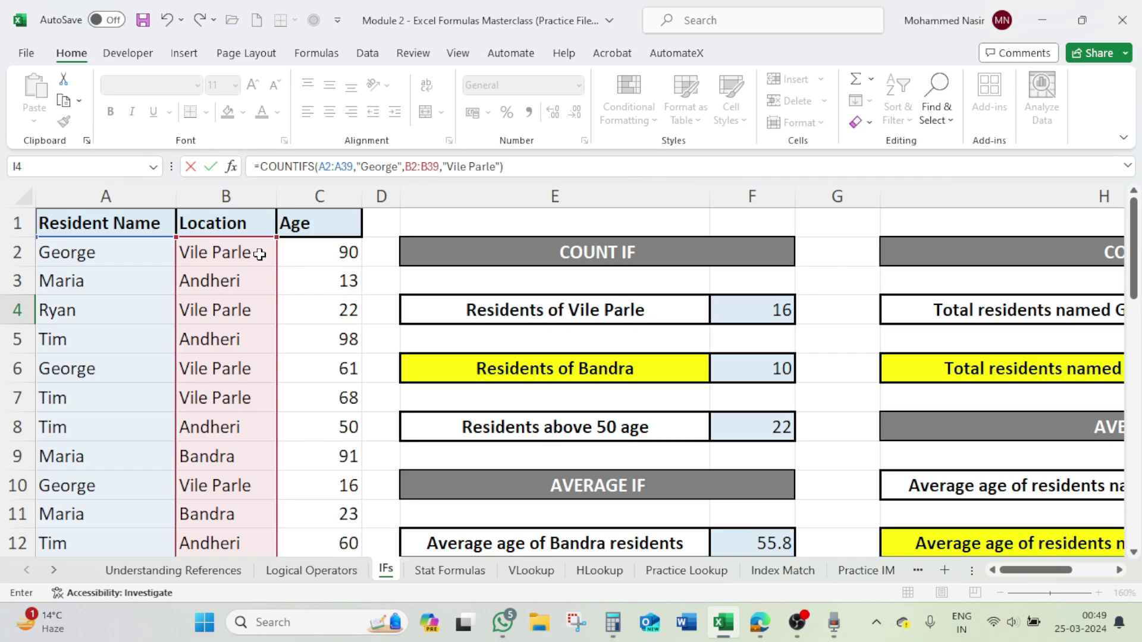
key("BackSpace")
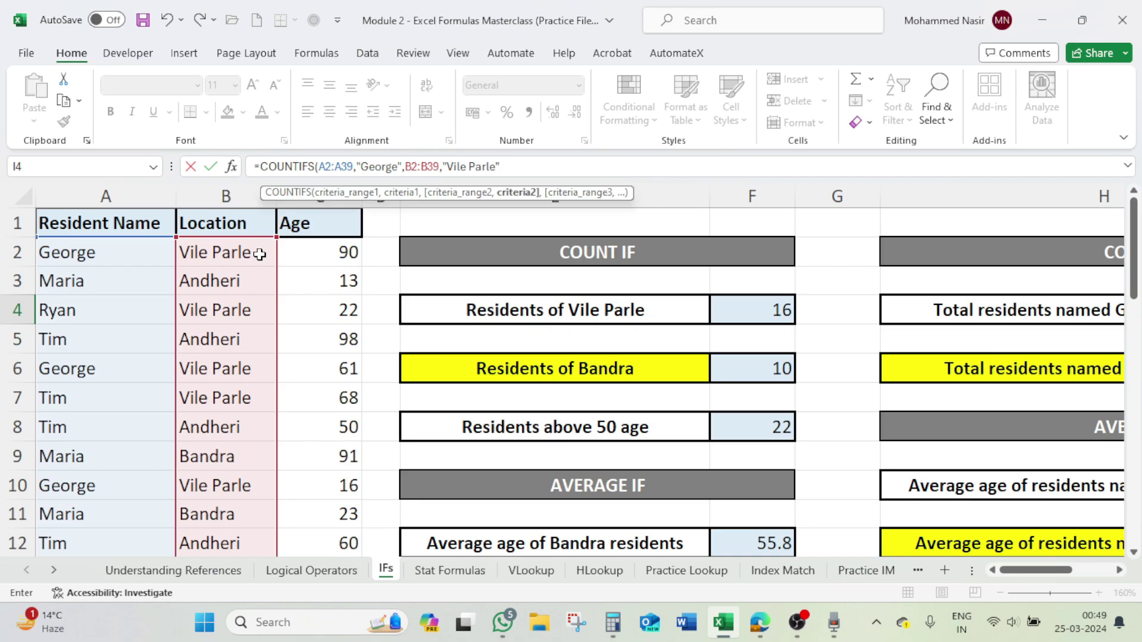
type(")")
key("Return")
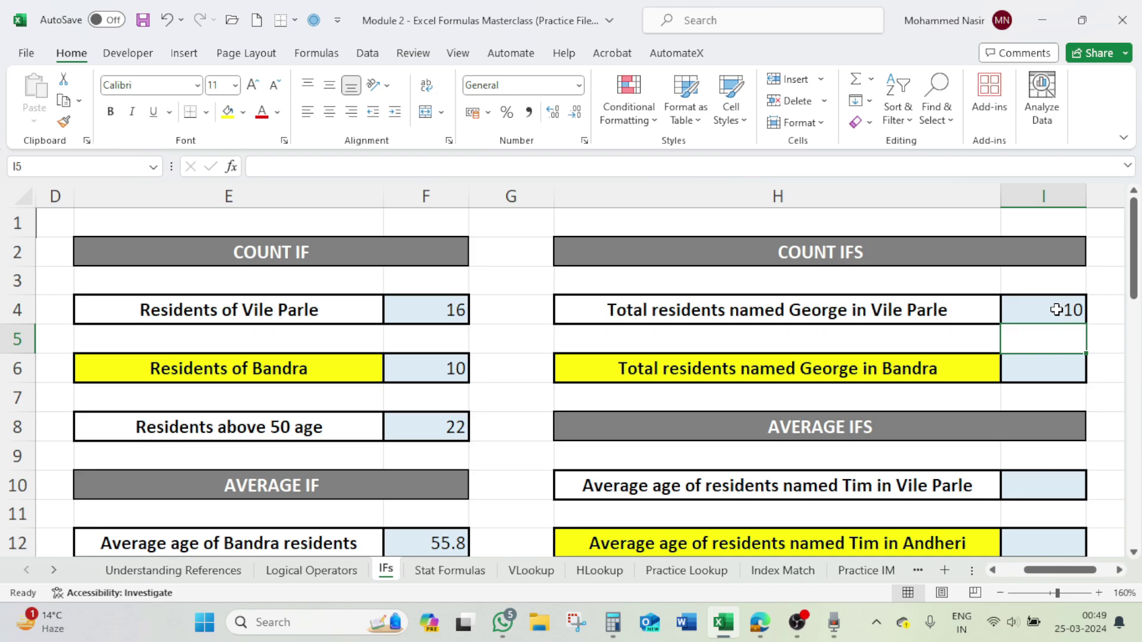
Step: Start a COUNTIFS formula in I6 for the second COUNT IFS question, the named residents in Bandra
left_click(1054, 372)
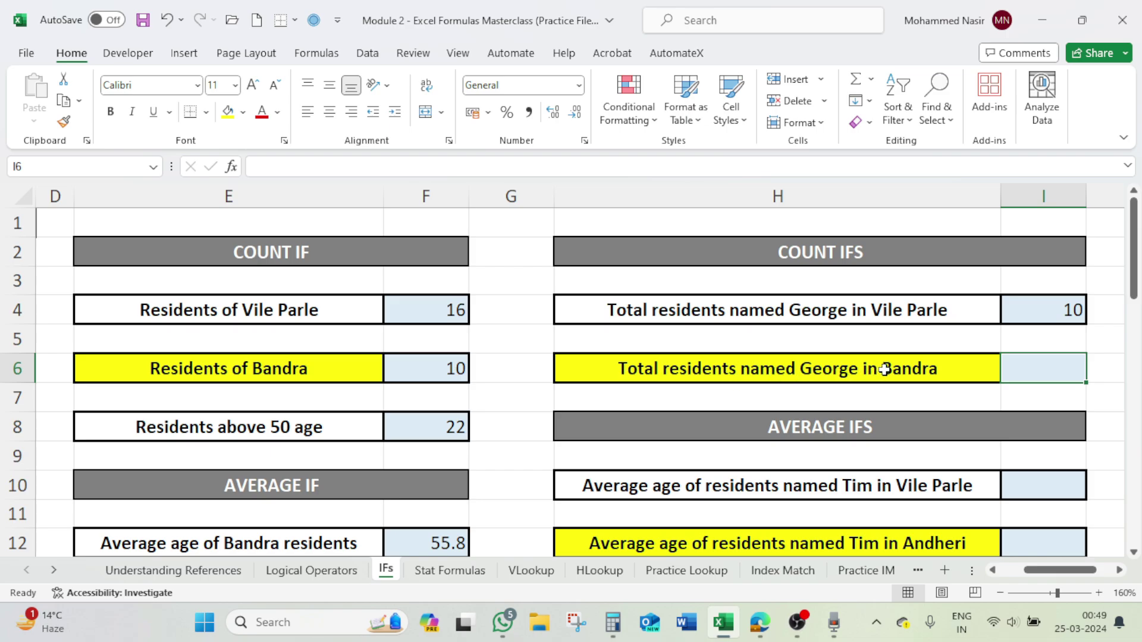
left_click(905, 314)
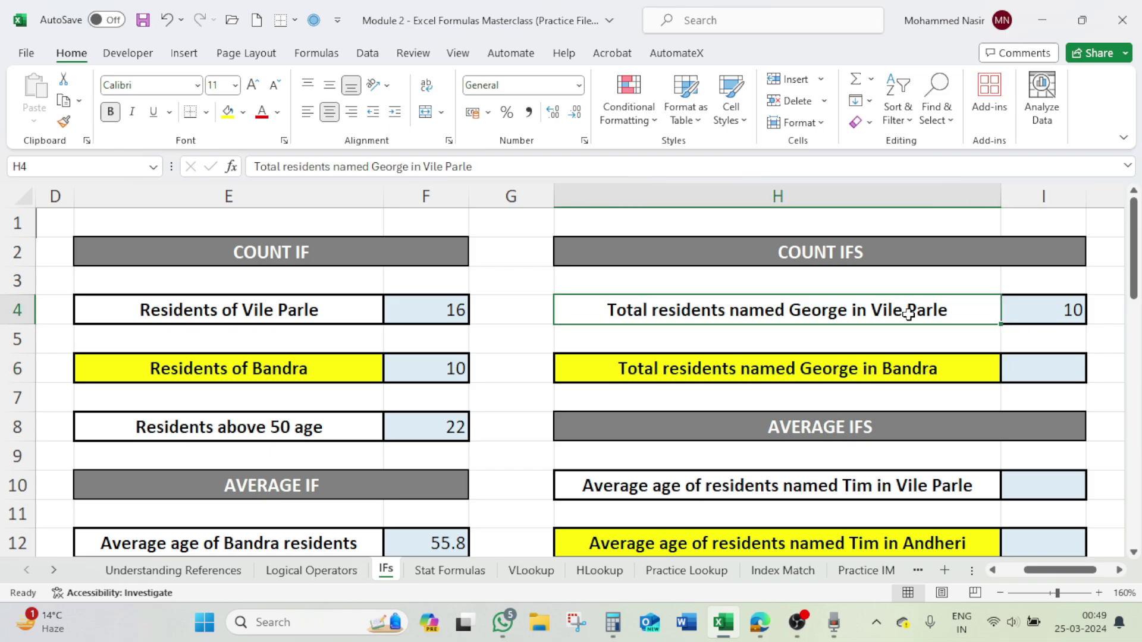
left_click(906, 370)
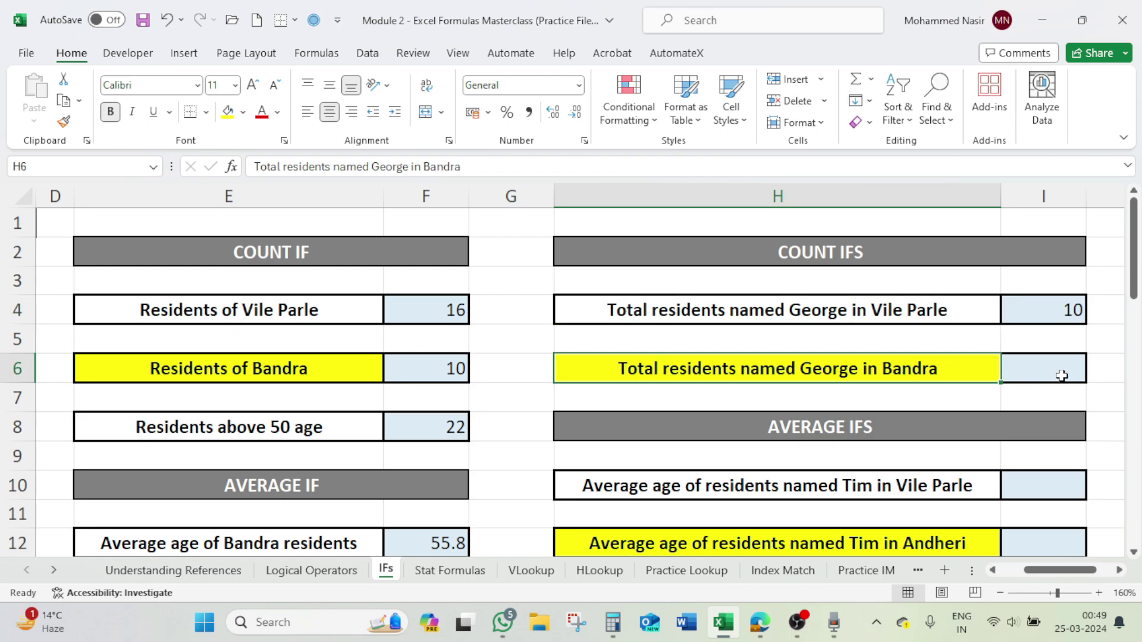
left_click(1062, 376)
type("=")
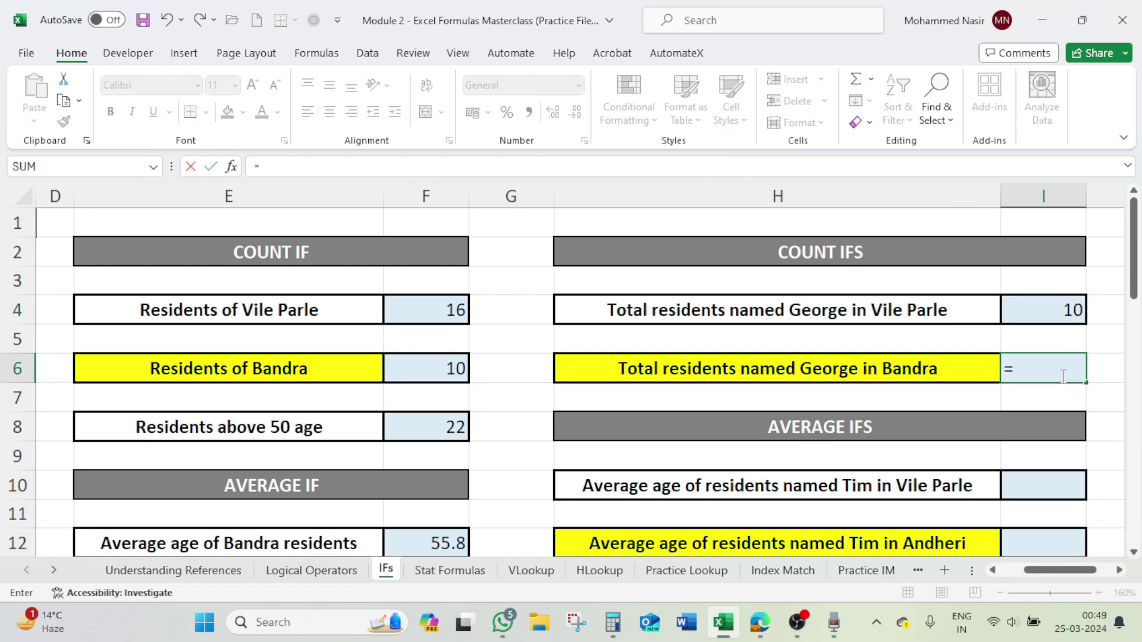
type("countif")
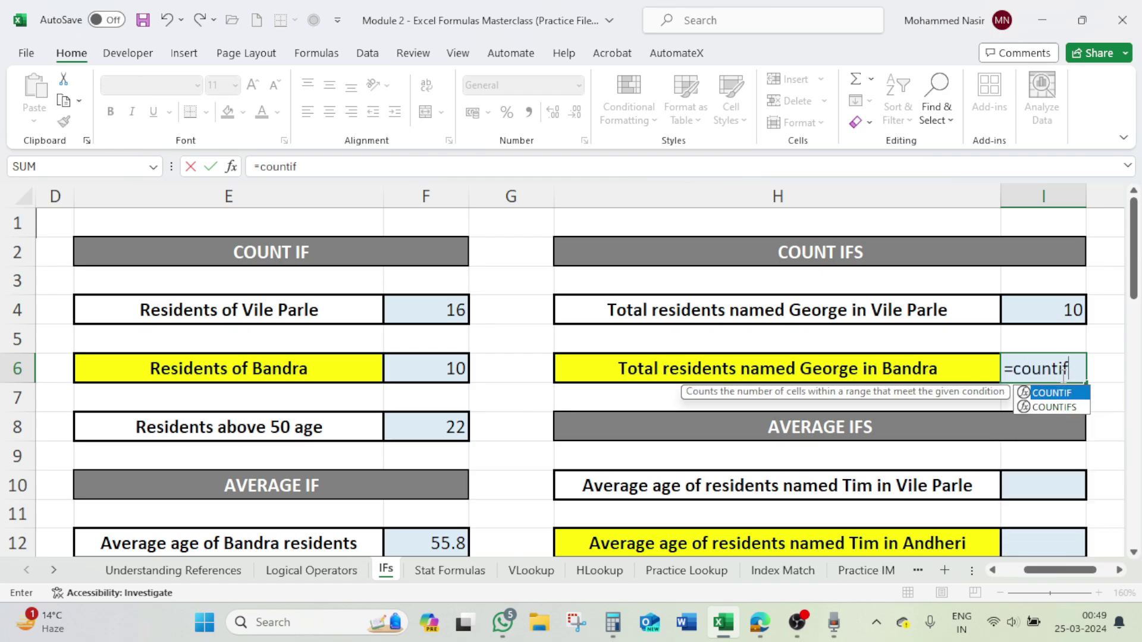
key("Down")
key("Tab")
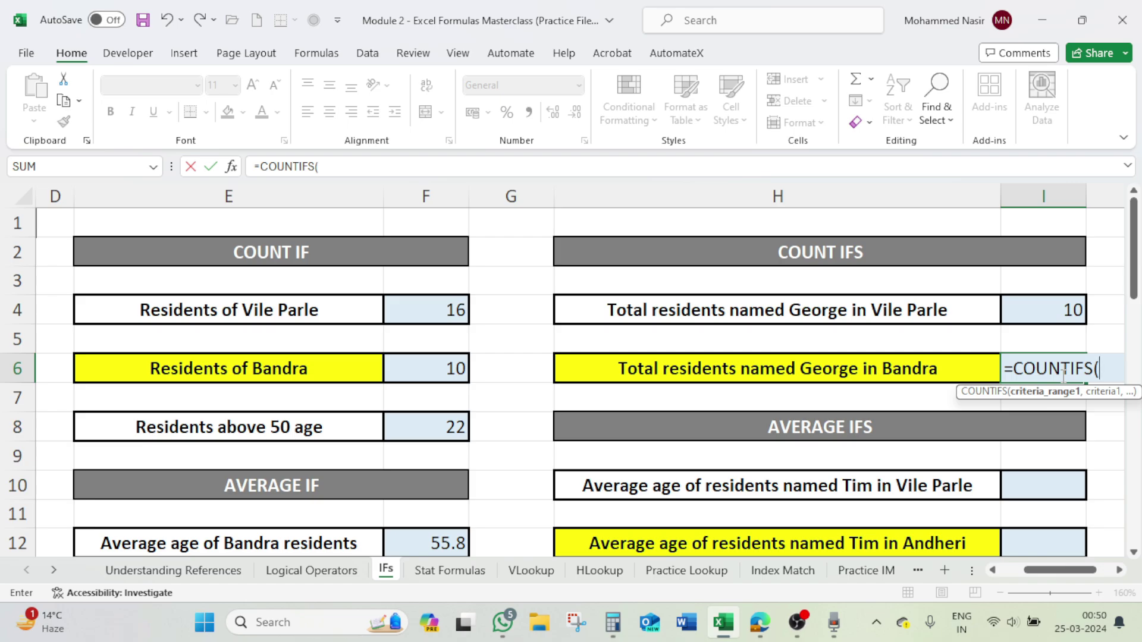
Step: Set the first COUNTIFS condition in I6: resident names A2:A39 matched against the resident name asked for in H6
type("A2:a39")
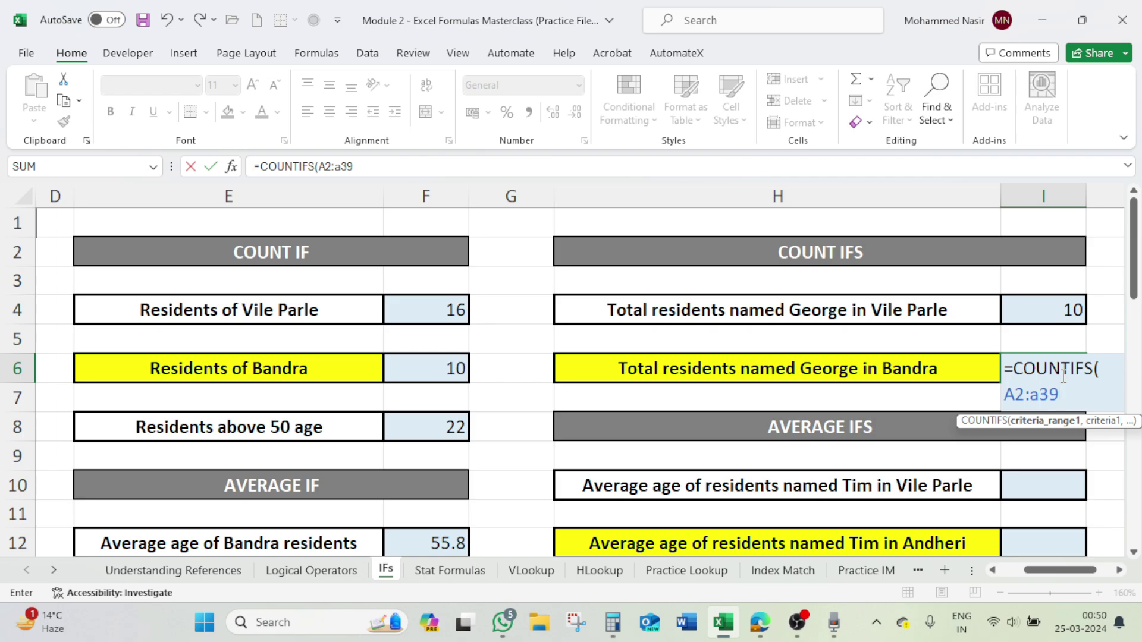
type(",\"")
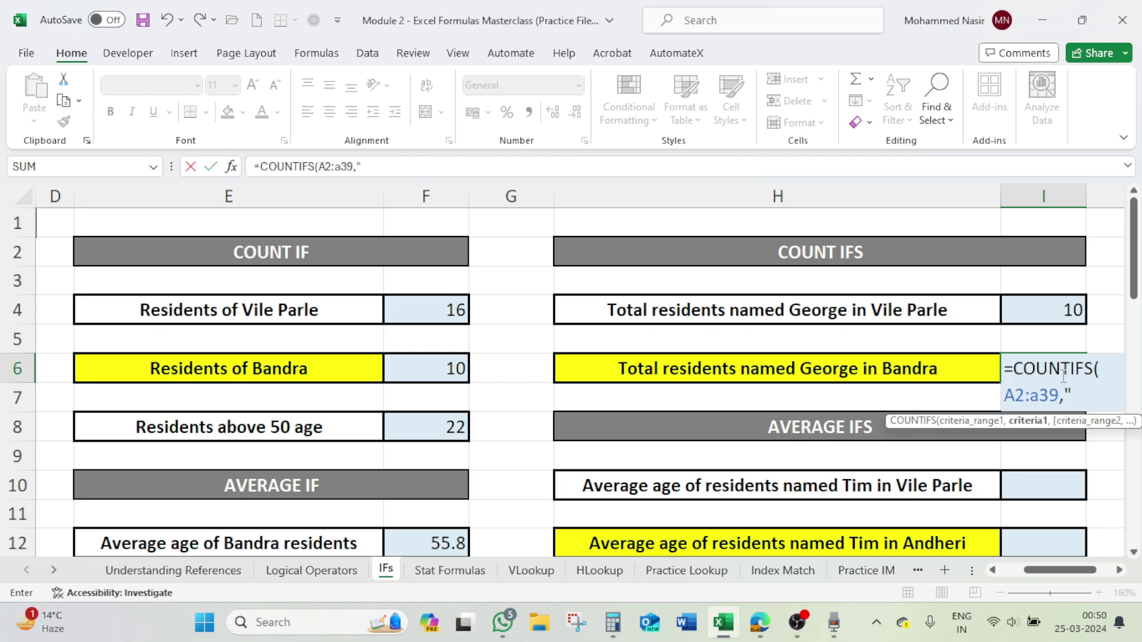
type("George\",")
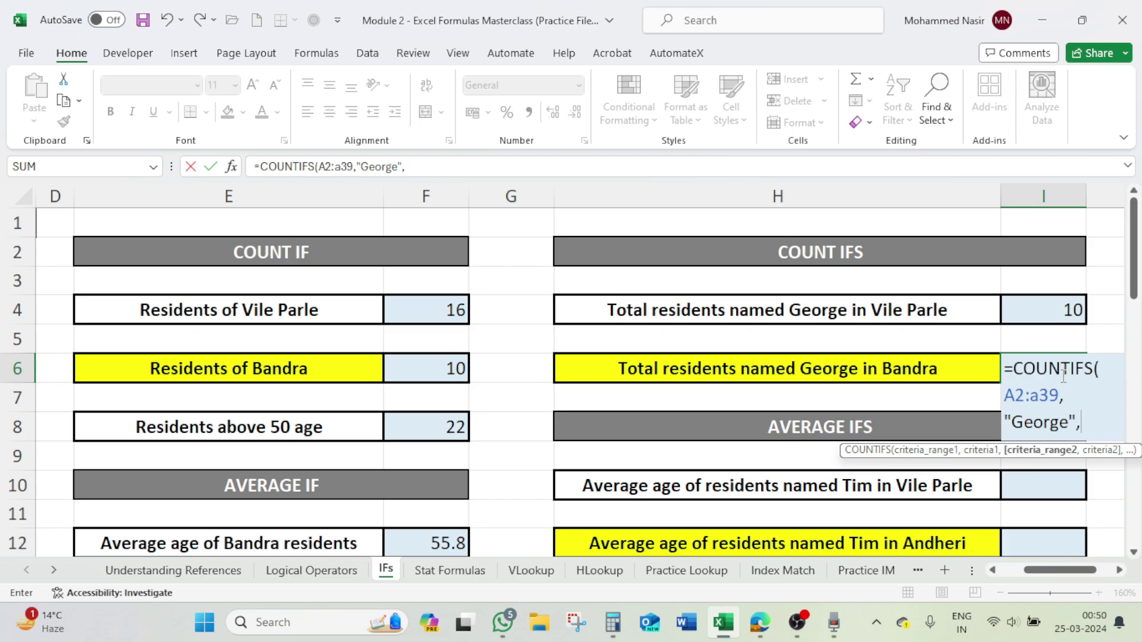
Step: Complete the COUNTIFS formula in I6 with locations B2:B39 matched against "Bandra" as the second condition
type("B2:b39")
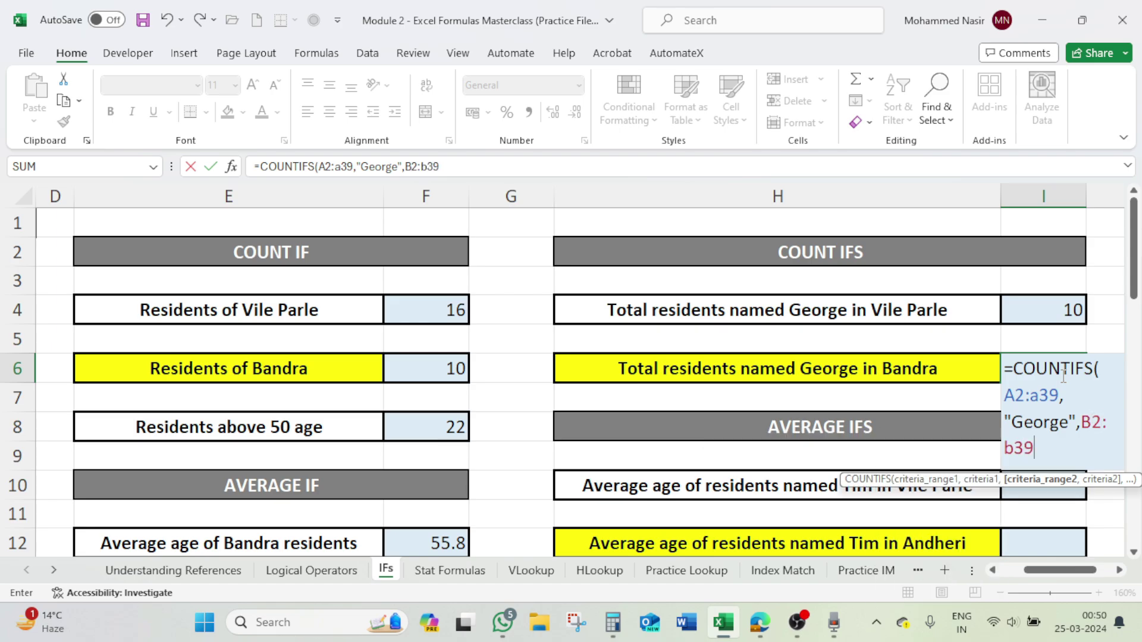
type(",")
type("\"")
type("Ban")
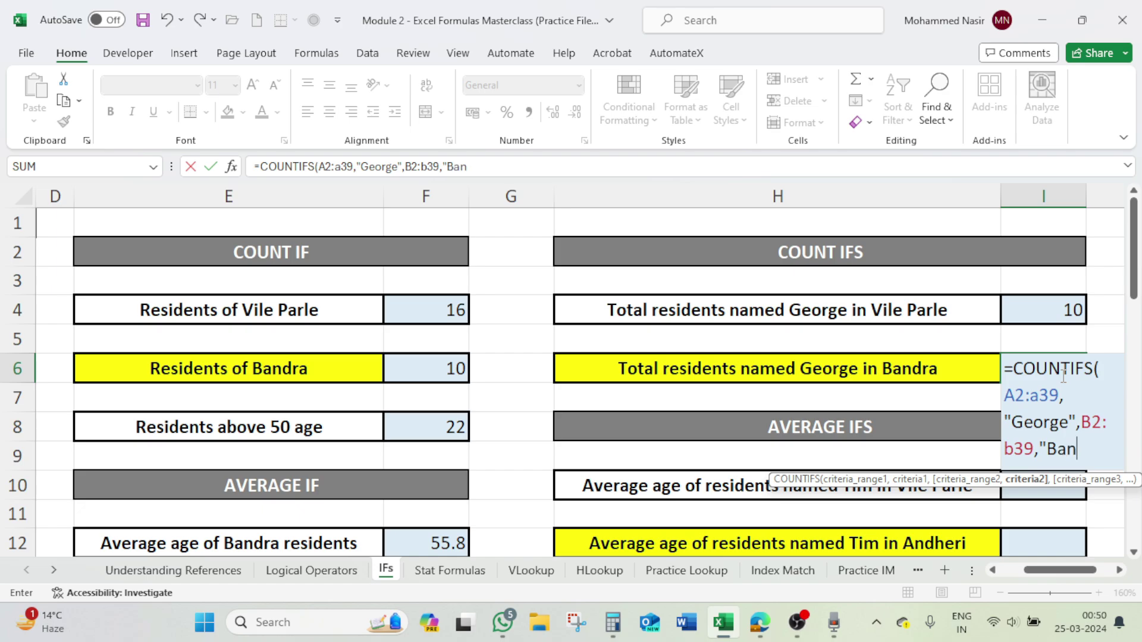
type("dra\")")
key("Return")
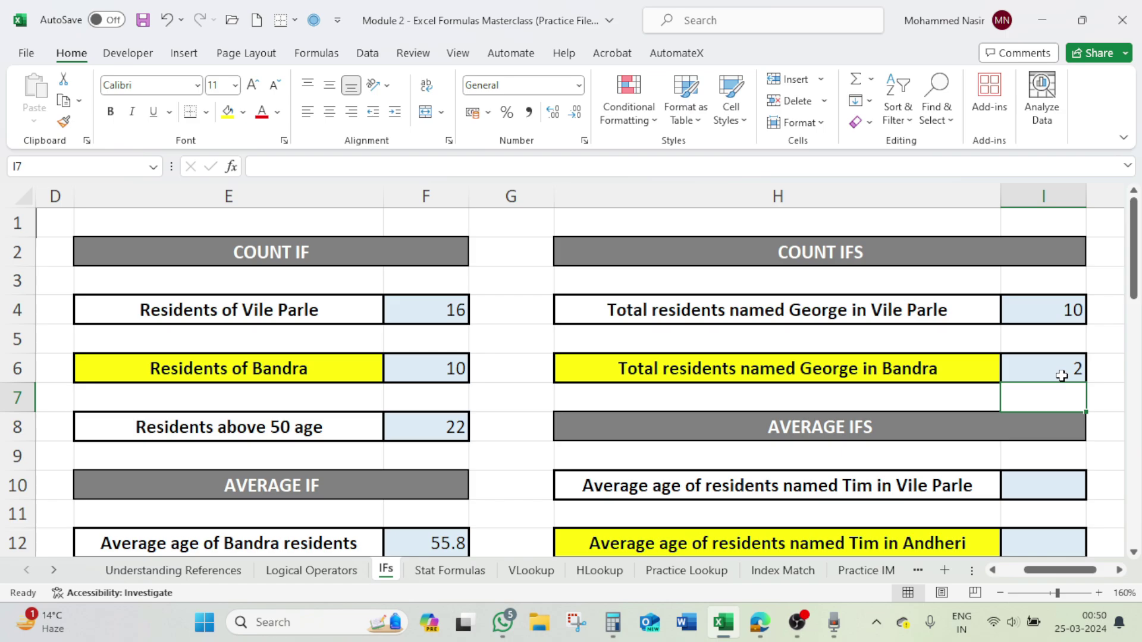
Step: Review the AVERAGEIF formula in F12, and start an AVERAGEIFS formula in I10 for the named residents in Vile Parle
scroll(1073, 439, "down", 1)
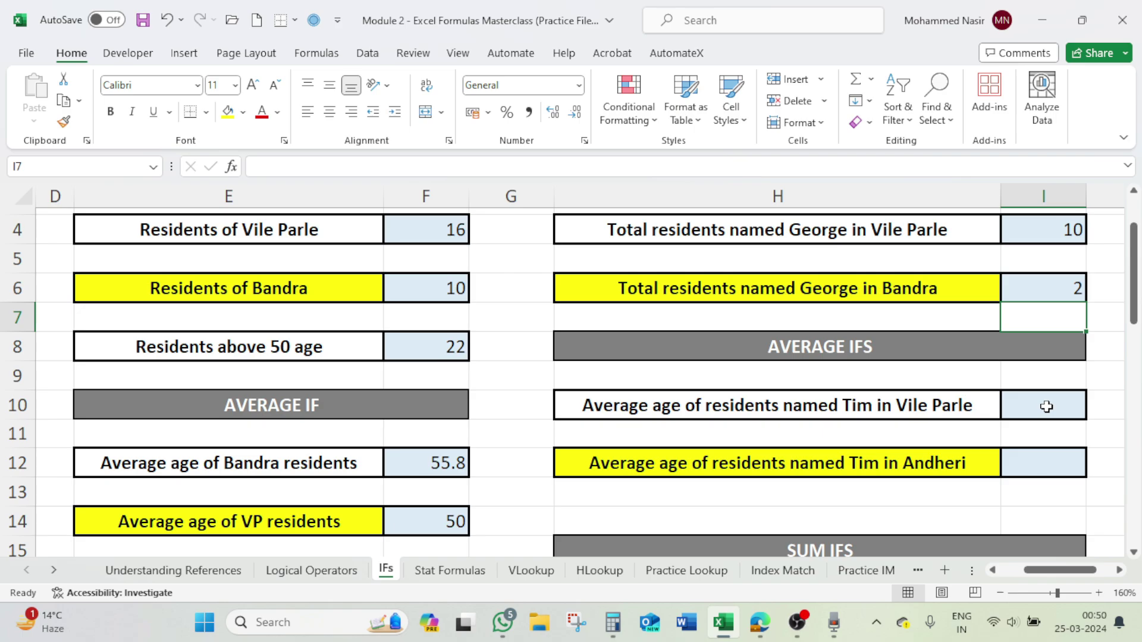
left_click(437, 463)
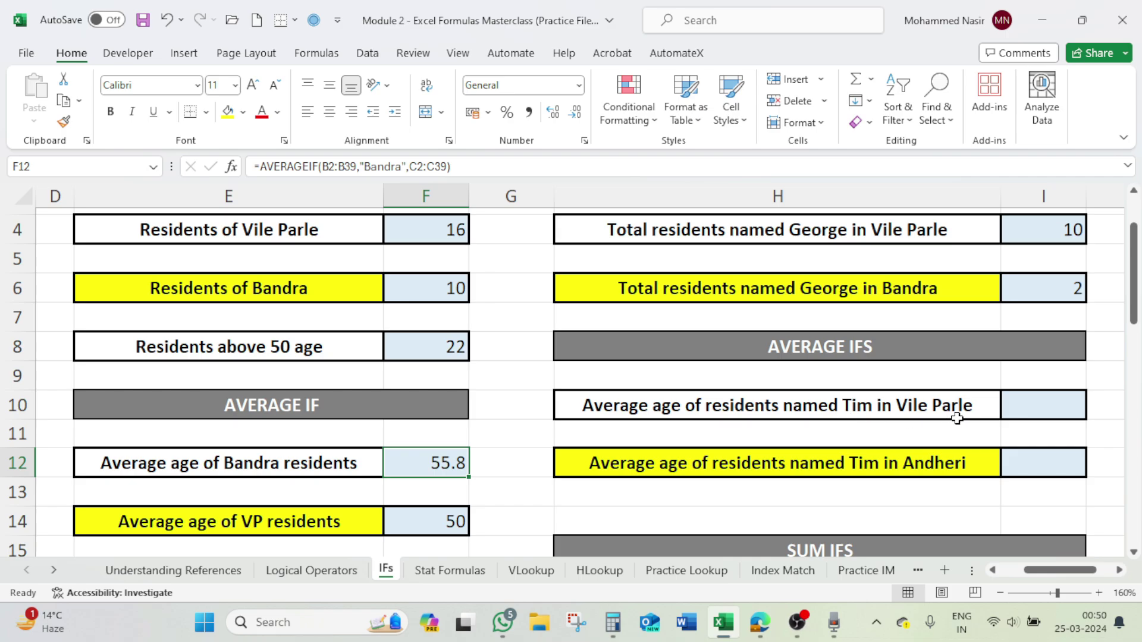
left_click(1034, 408)
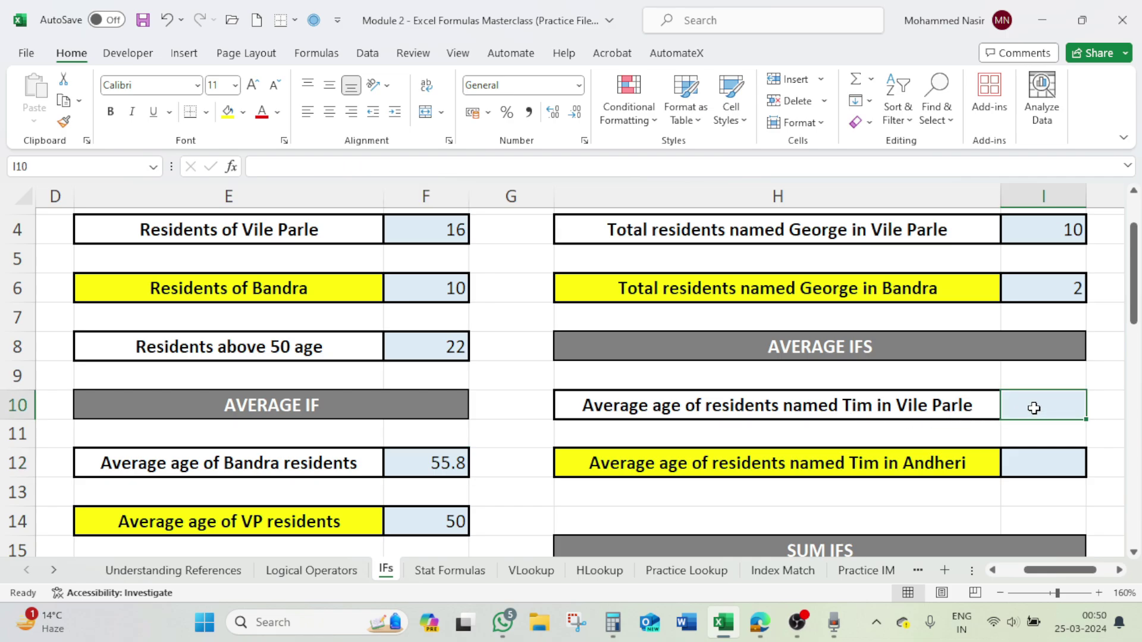
type("=")
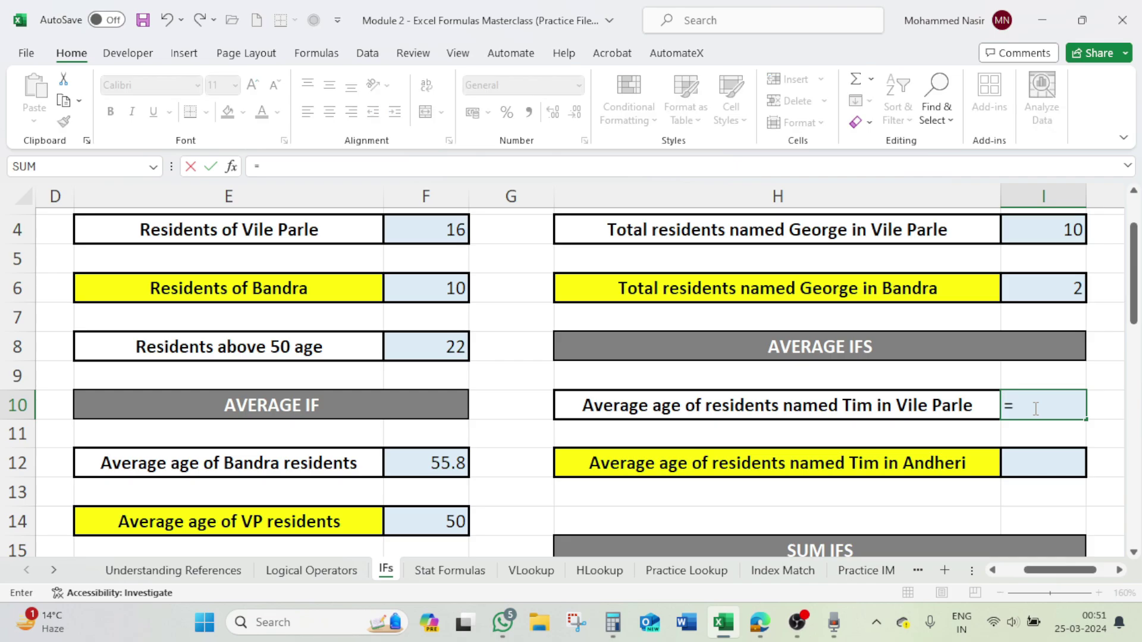
type("avera")
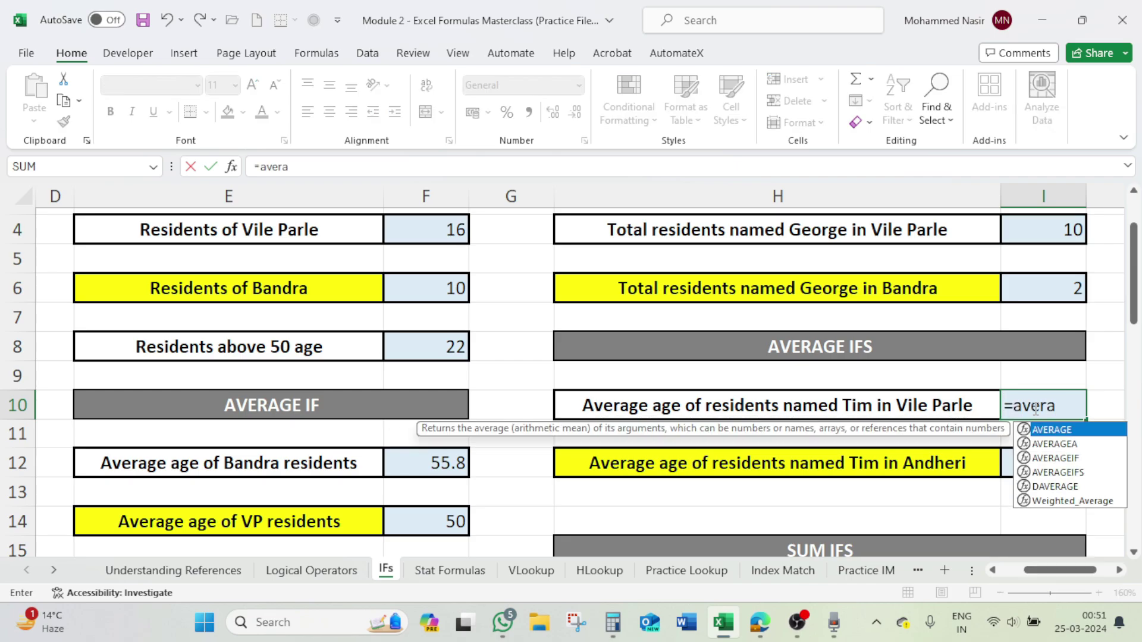
type("geif")
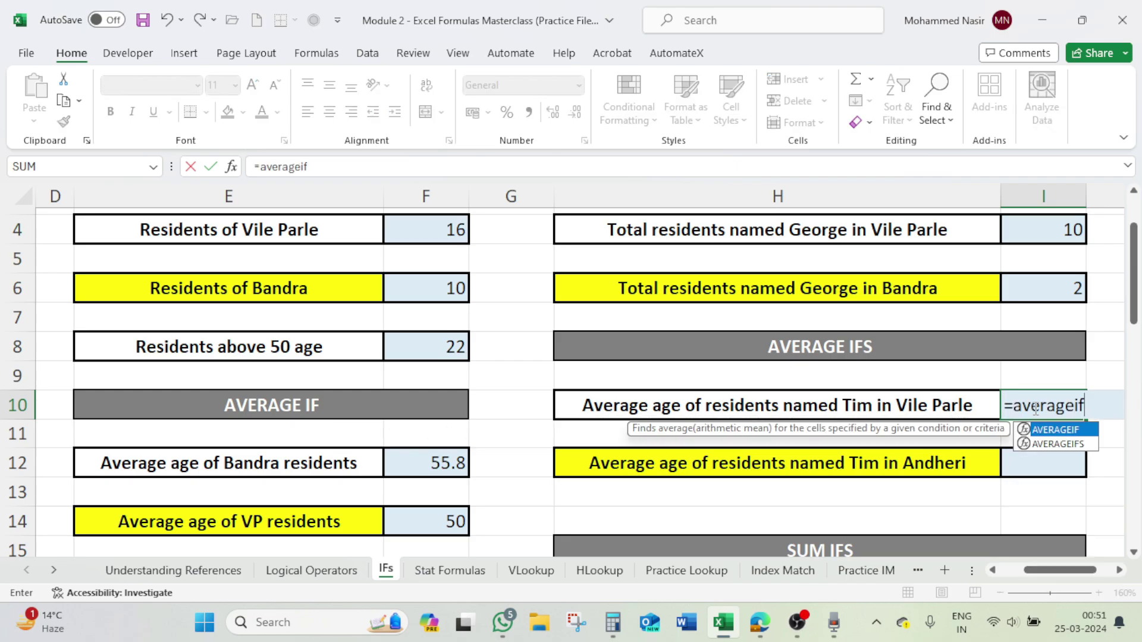
type("s")
key("Tab")
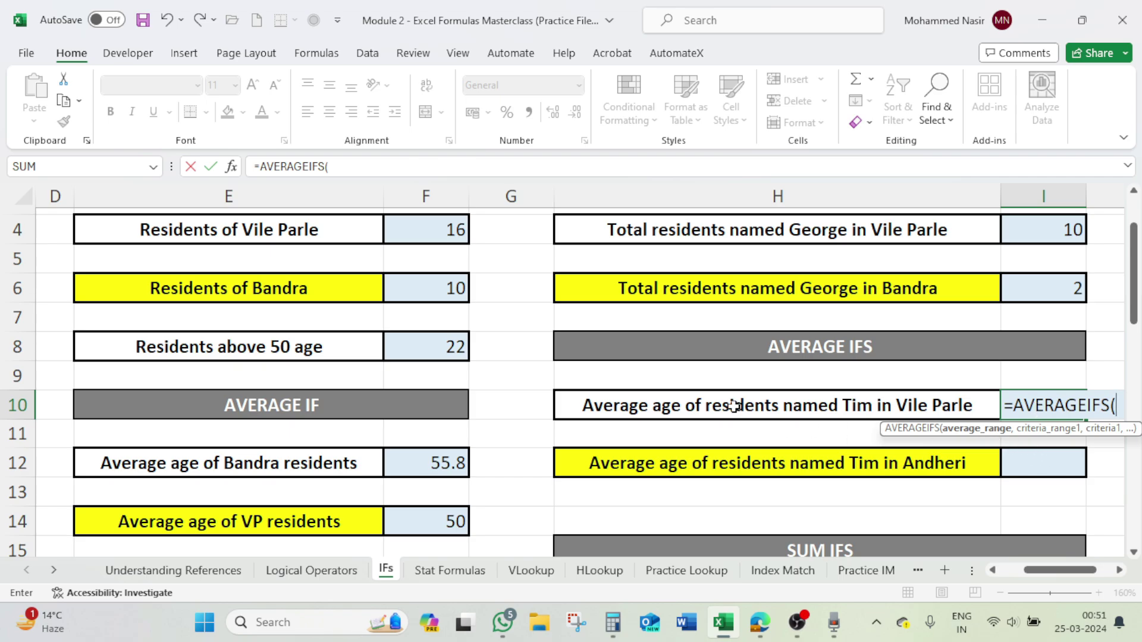
key("BackSpace")
type("A2:a39")
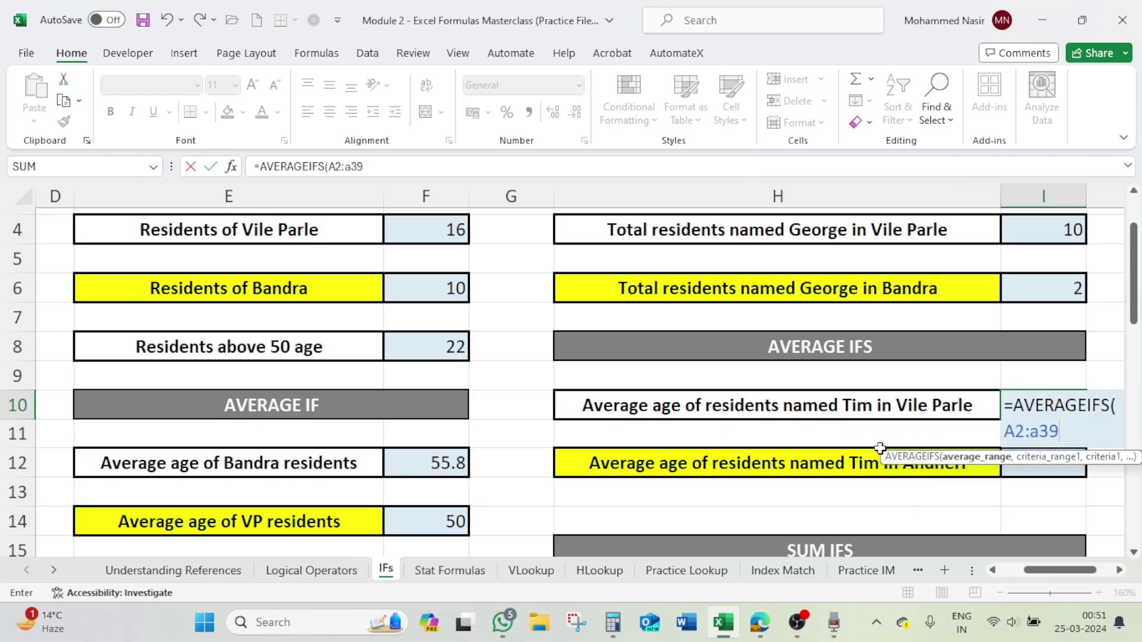
type(",")
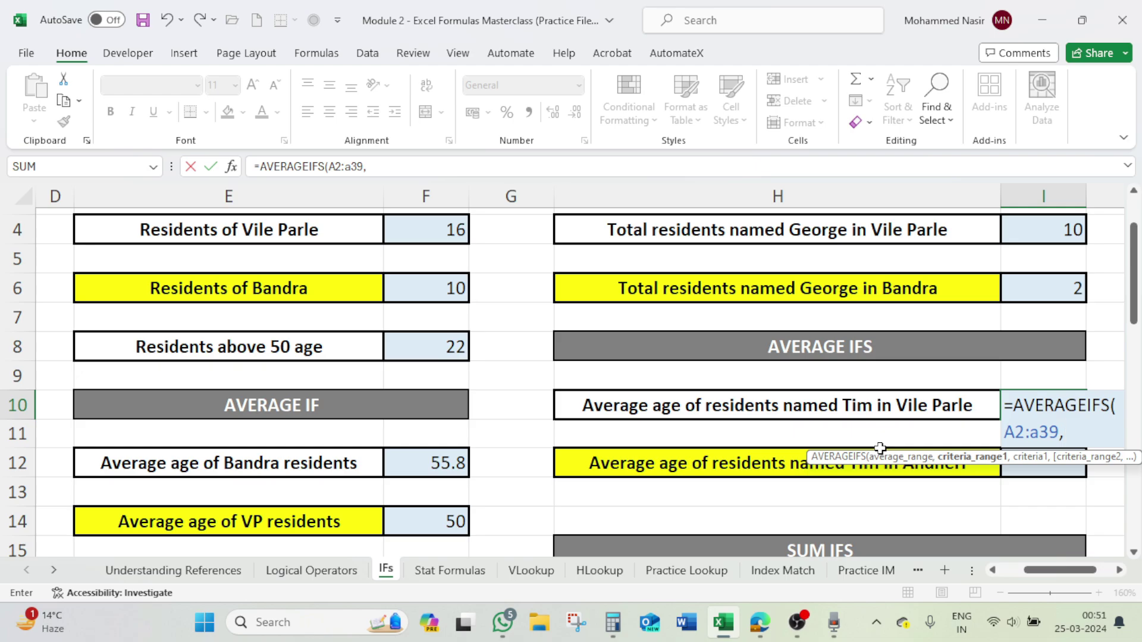
type("\"Tim\",")
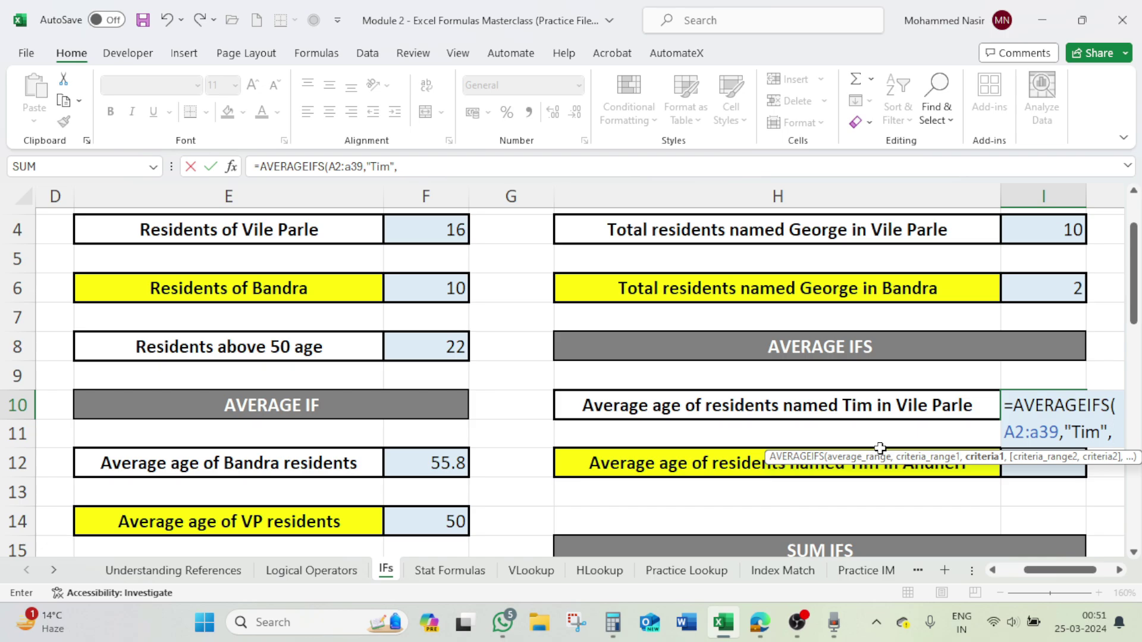
left_click_drag(1051, 575, 1011, 575)
scroll(303, 309, "up", 1)
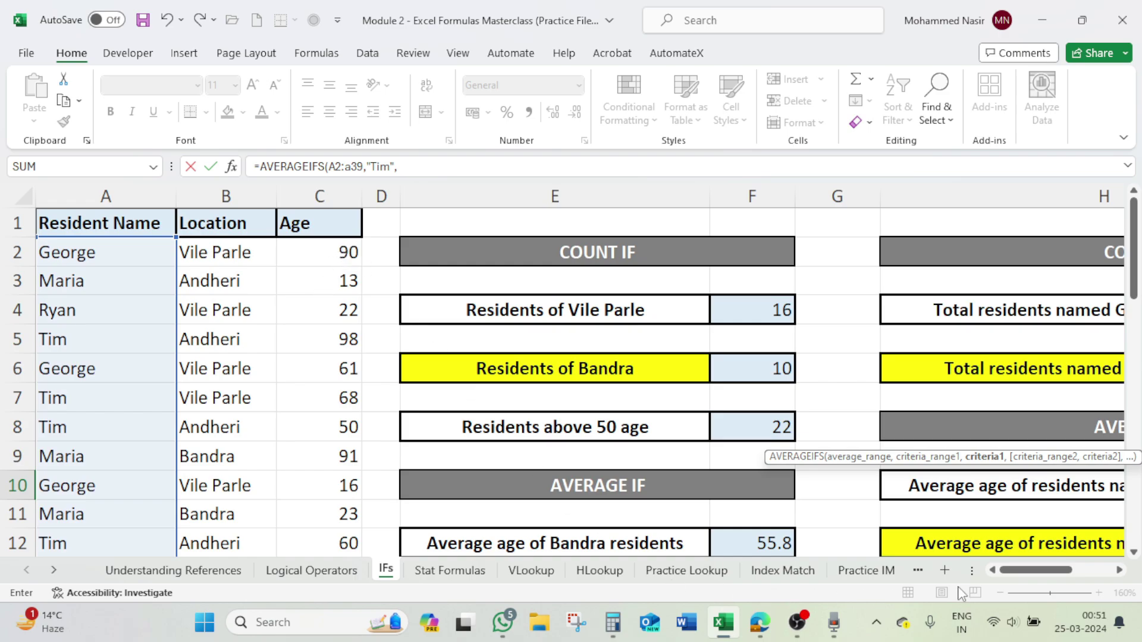
left_click_drag(1019, 576, 1058, 570)
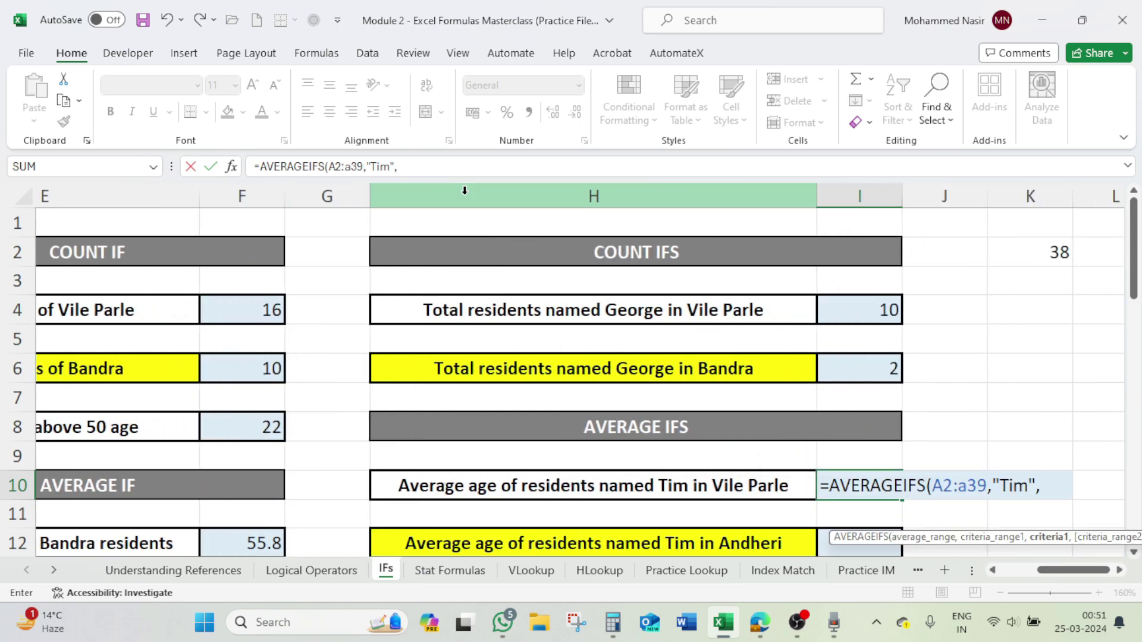
left_click(426, 167)
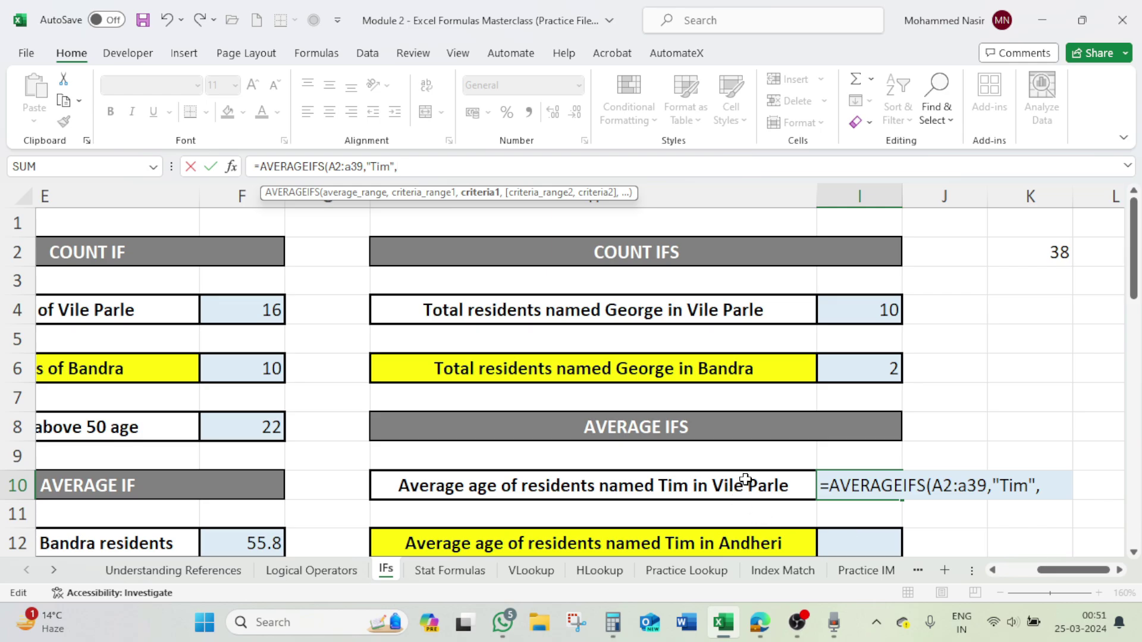
left_click_drag(1043, 572, 1012, 579)
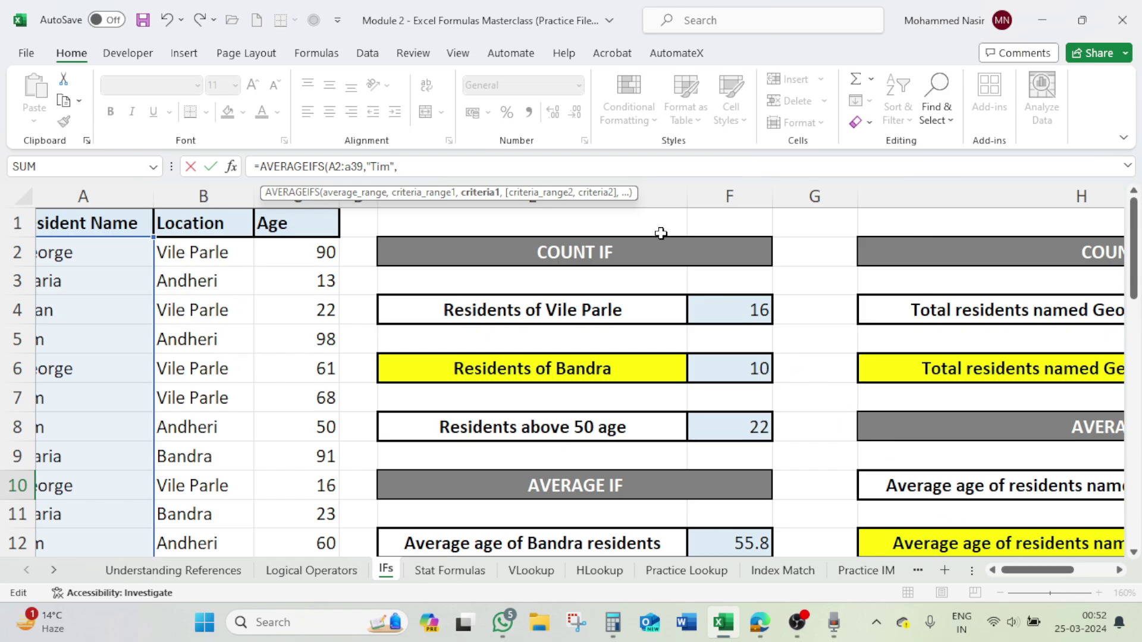
type("b2:b39")
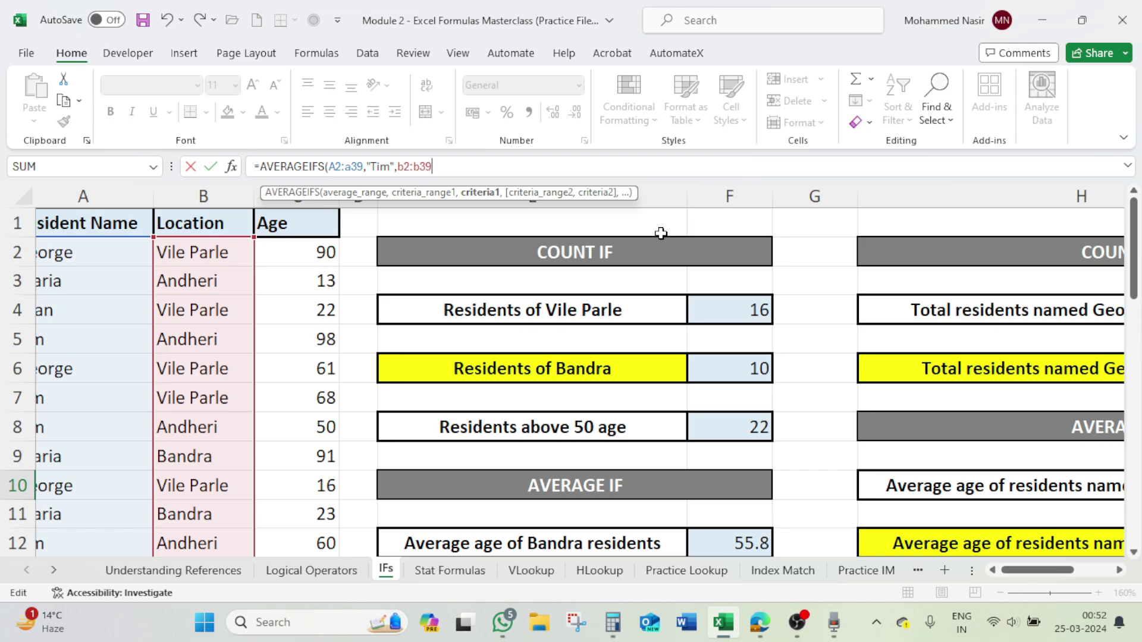
type(",")
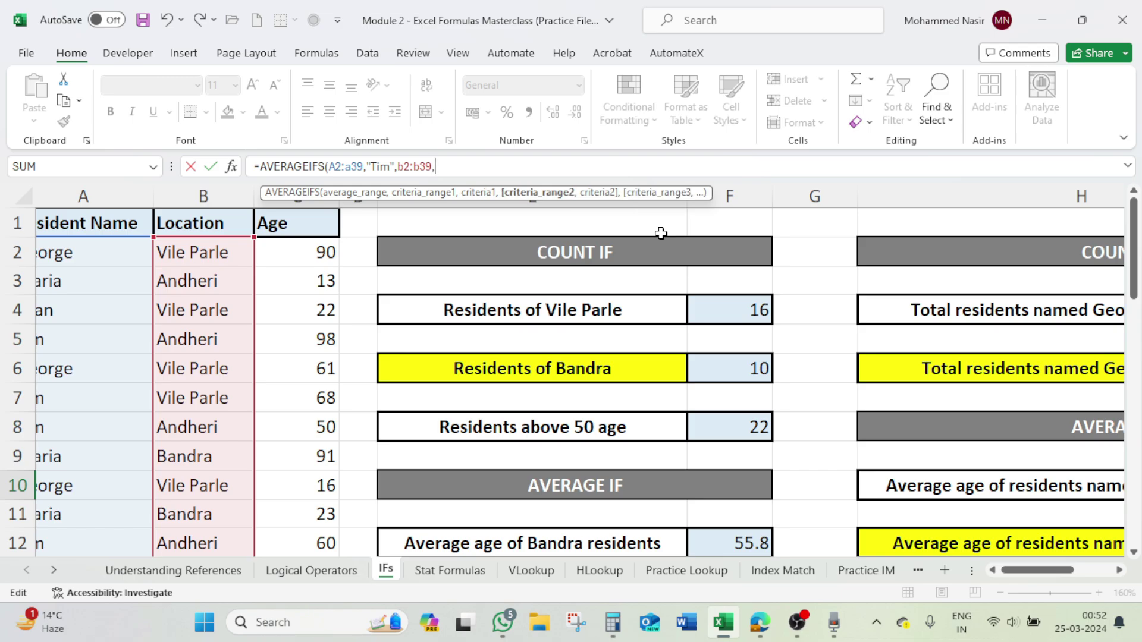
key("ctrl+z")
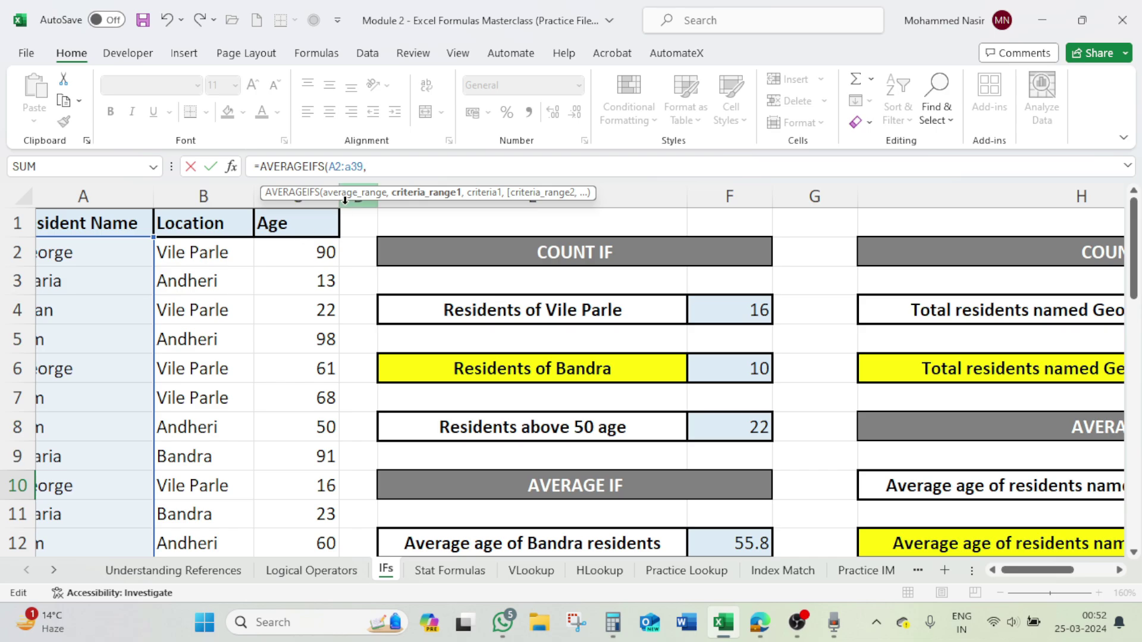
key("BackSpace")
key("BackSpace")
key("BackSpace")
key("BackSpace")
key("BackSpace")
key("BackSpace")
key("BackSpace")
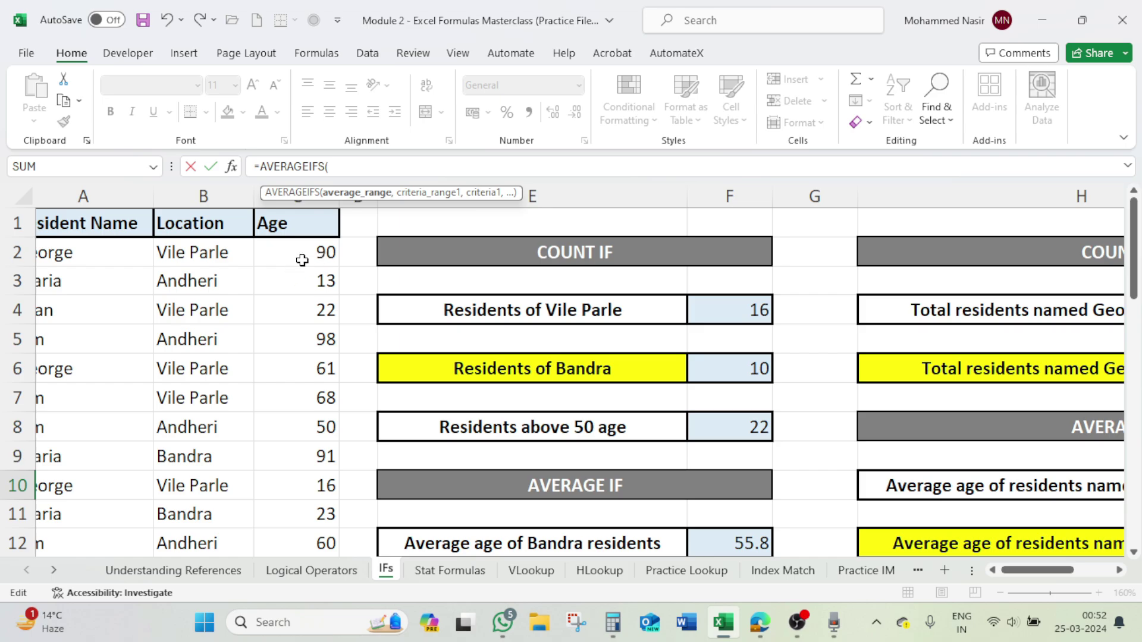
Step: Set ages C2:C39 as the average range and resident names A2:A39 as the first criteria range in I10's AVERAGEIFS formula
type("c2:c3")
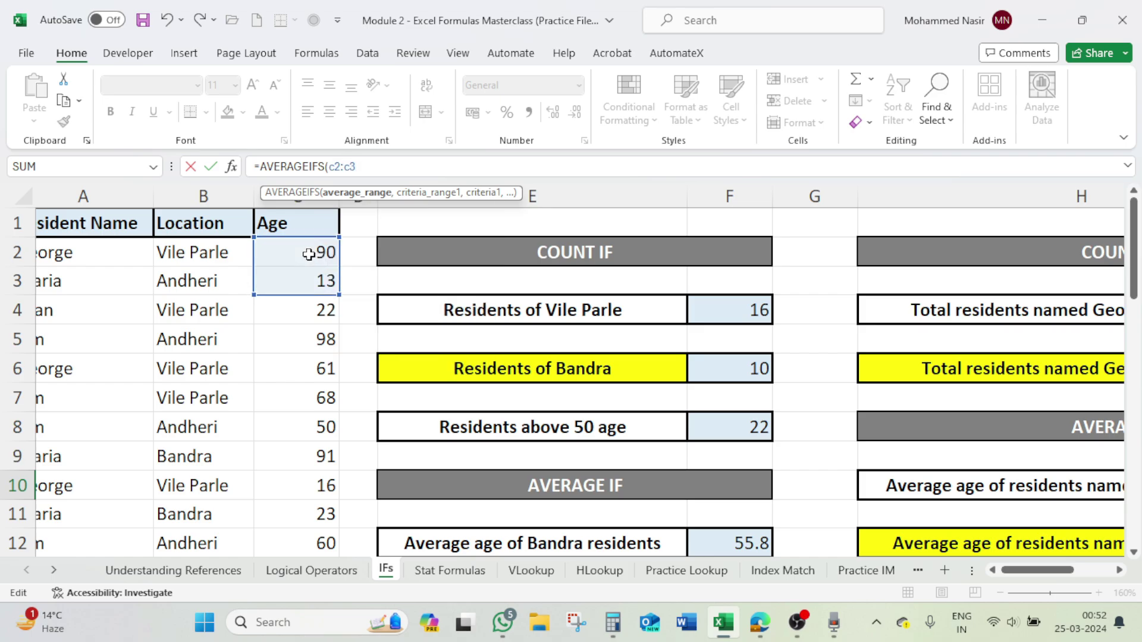
type("9,")
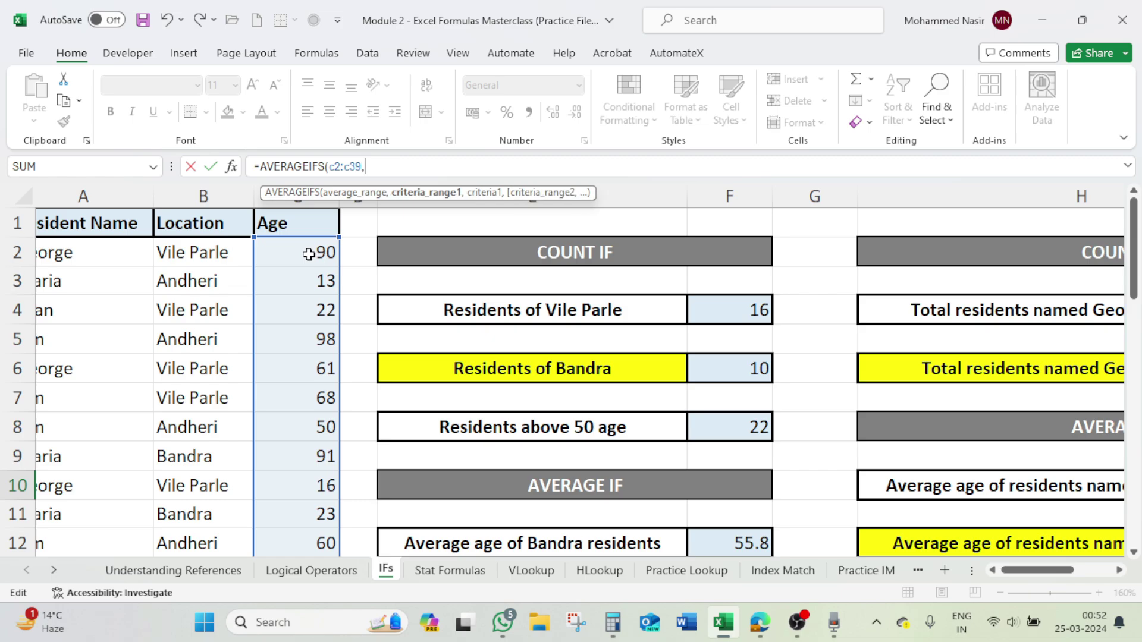
type("a2")
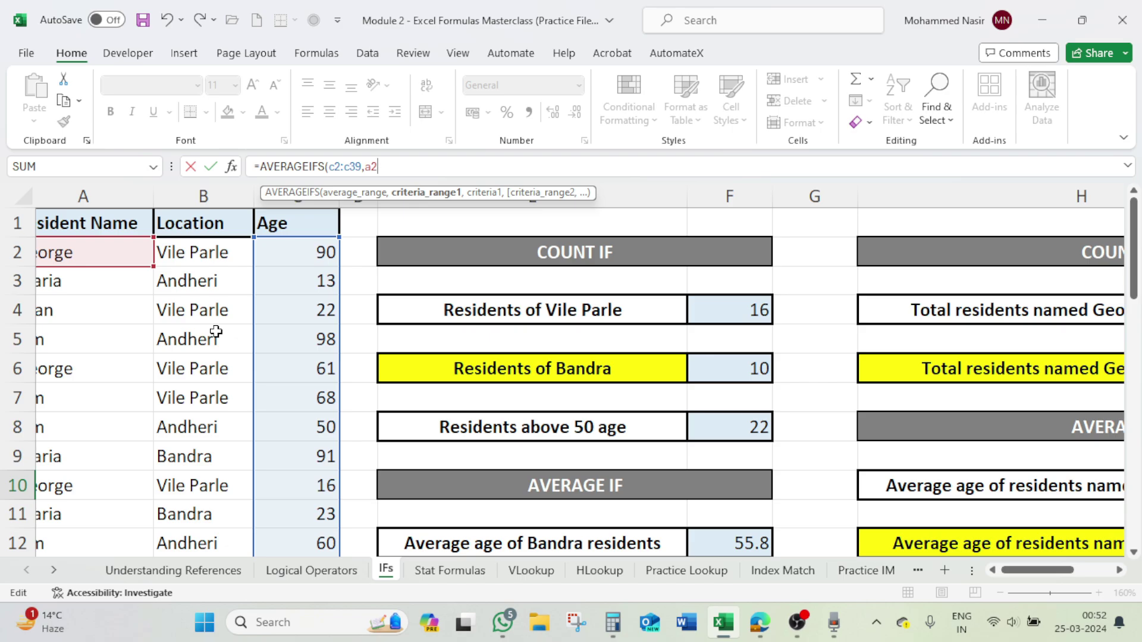
type(":a39")
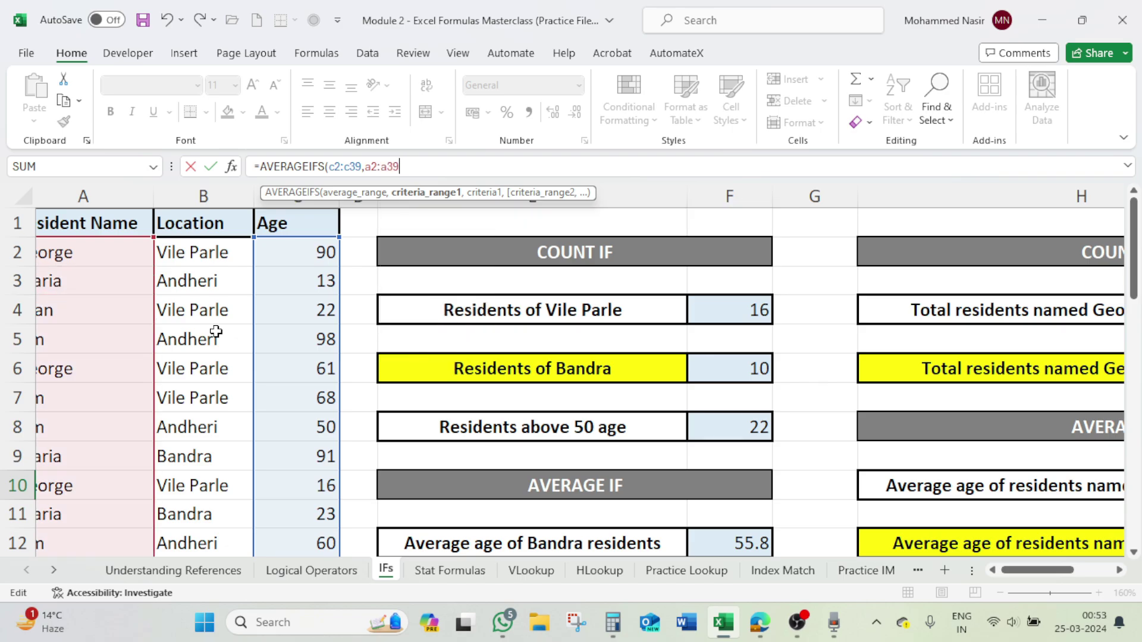
type(",")
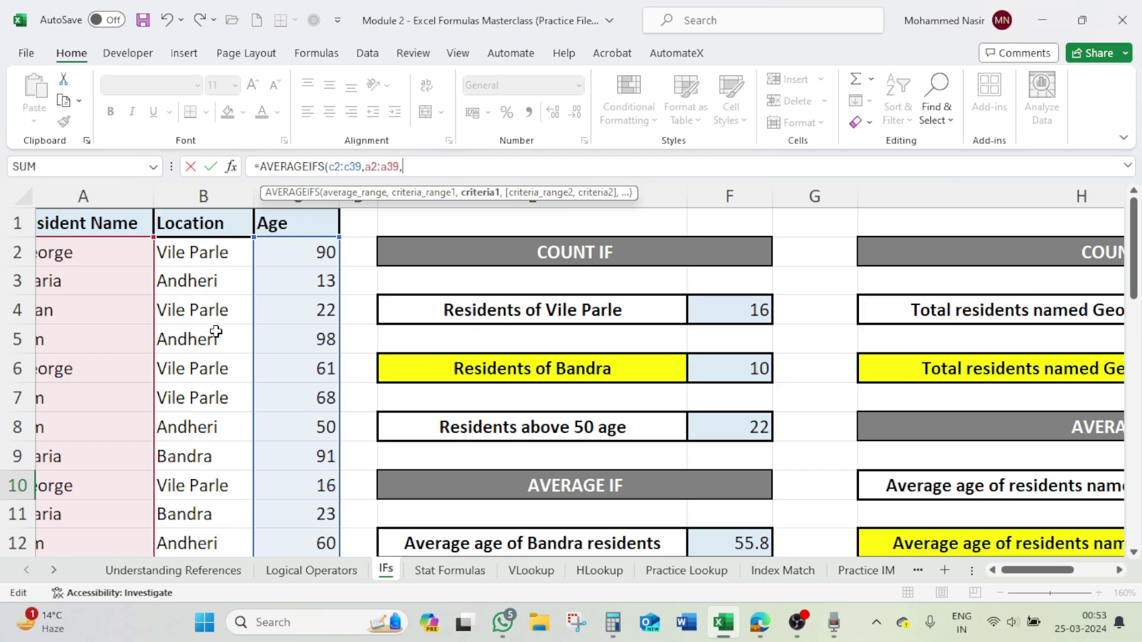
Step: Enter the resident name asked for in H10 as the first criterion of I10's AVERAGEIFS formula
type("\"time")
key("BackSpace")
key("BackSpace")
key("BackSpace")
key("BackSpace")
type("i")
key("BackSpace")
type("Tim\"")
mouse_move(1031, 571)
left_mouse_down()
mouse_move(1056, 575)
mouse_move(1033, 577)
left_mouse_up()
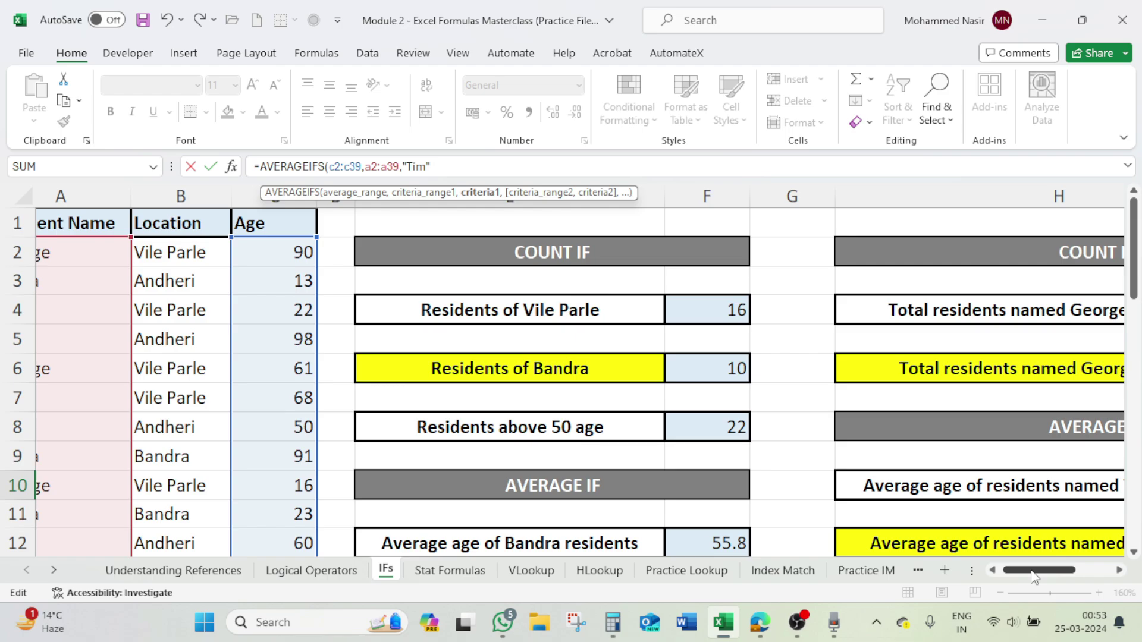
type(",")
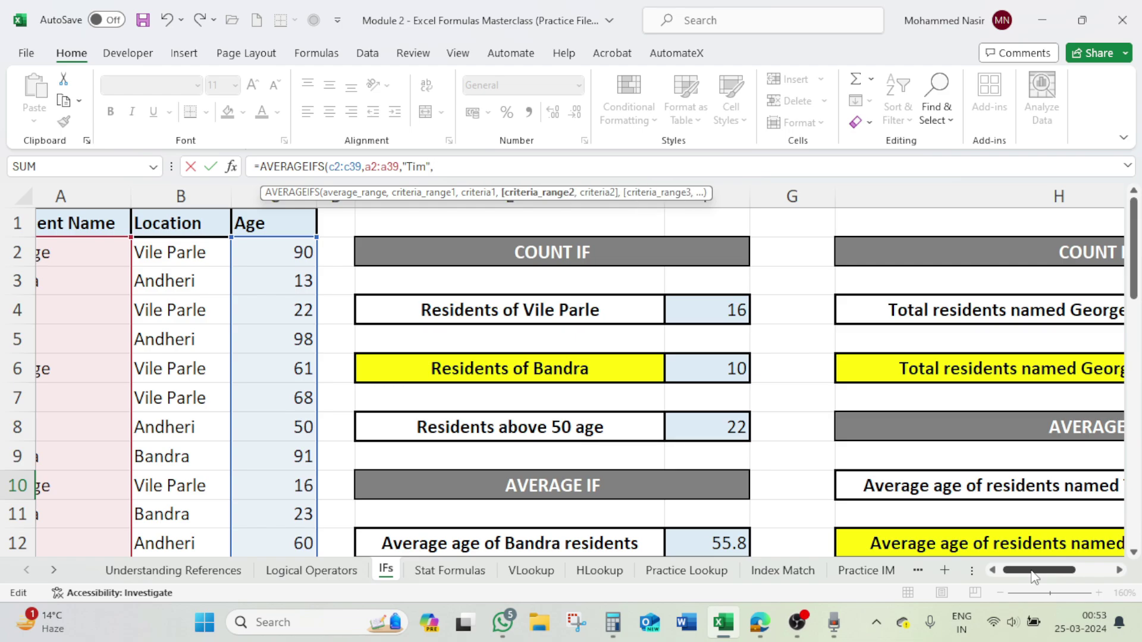
Step: Complete the AVERAGEIFS formula in I10 with locations B2:B39 matched against "Vile Parle" as the second condition
left_click(204, 251)
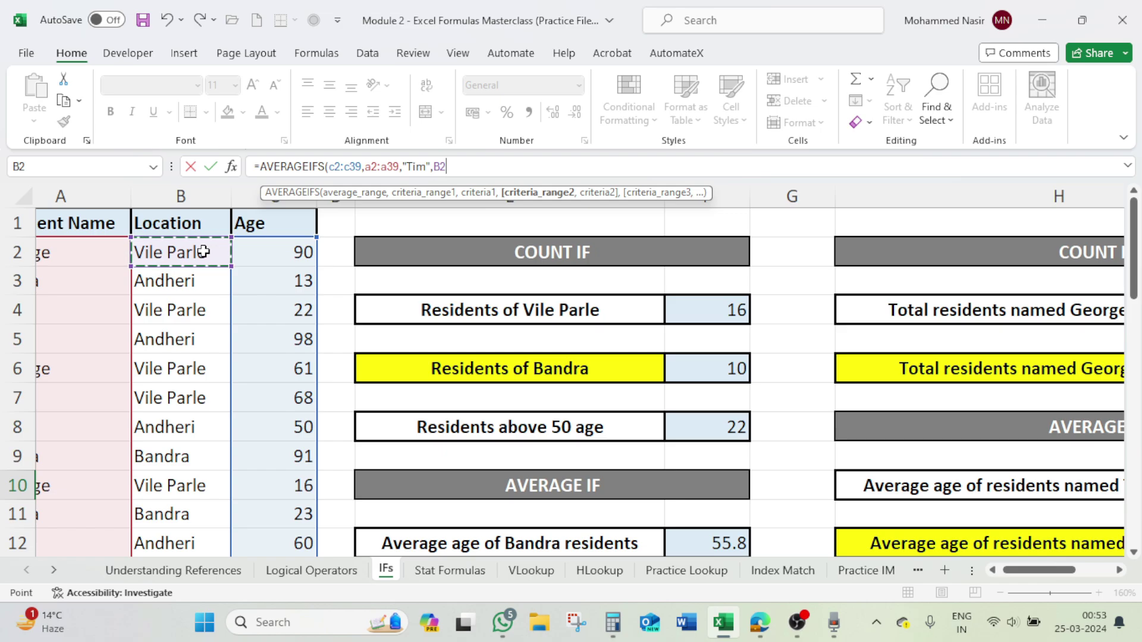
key("F8")
type("b39")
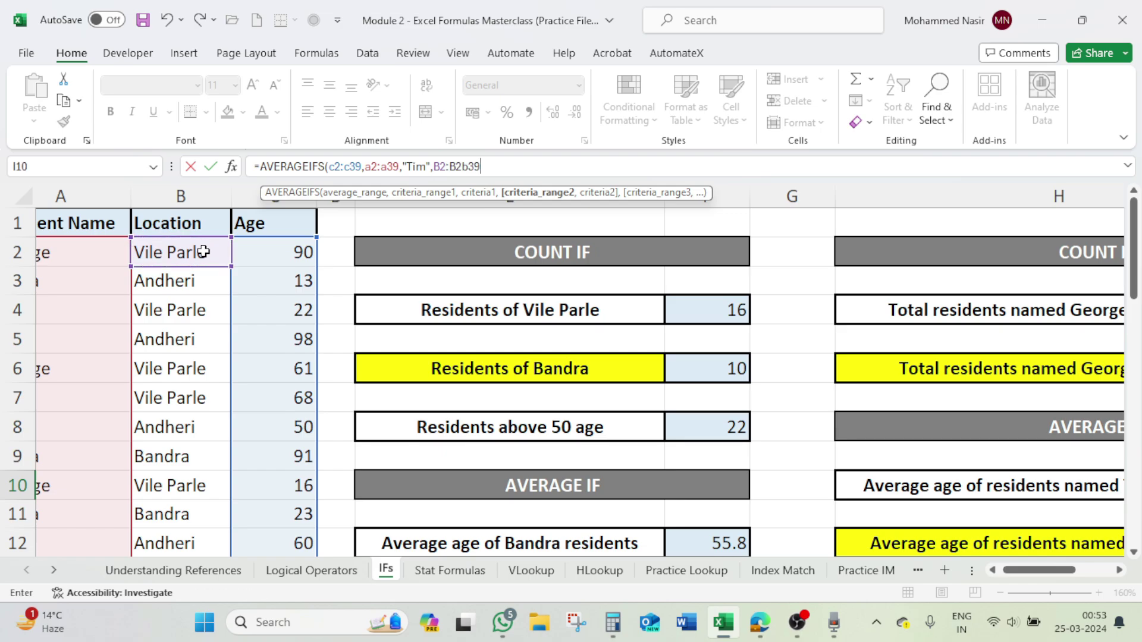
type(",")
key("BackSpace")
key("BackSpace")
key("BackSpace")
key("BackSpace")
key("BackSpace")
type("39")
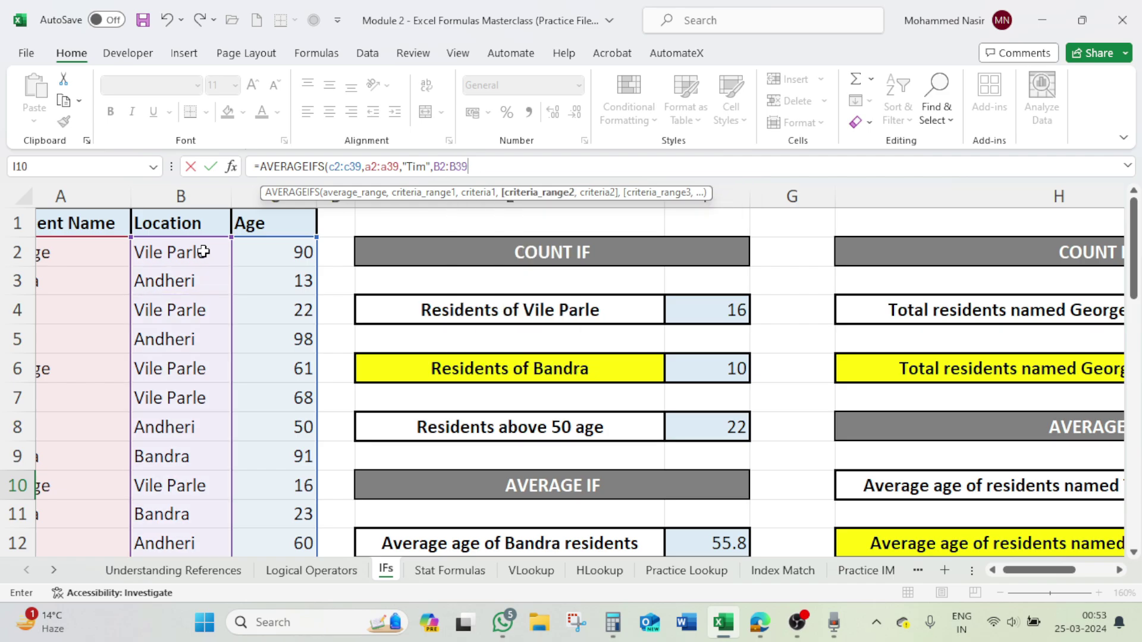
type(",")
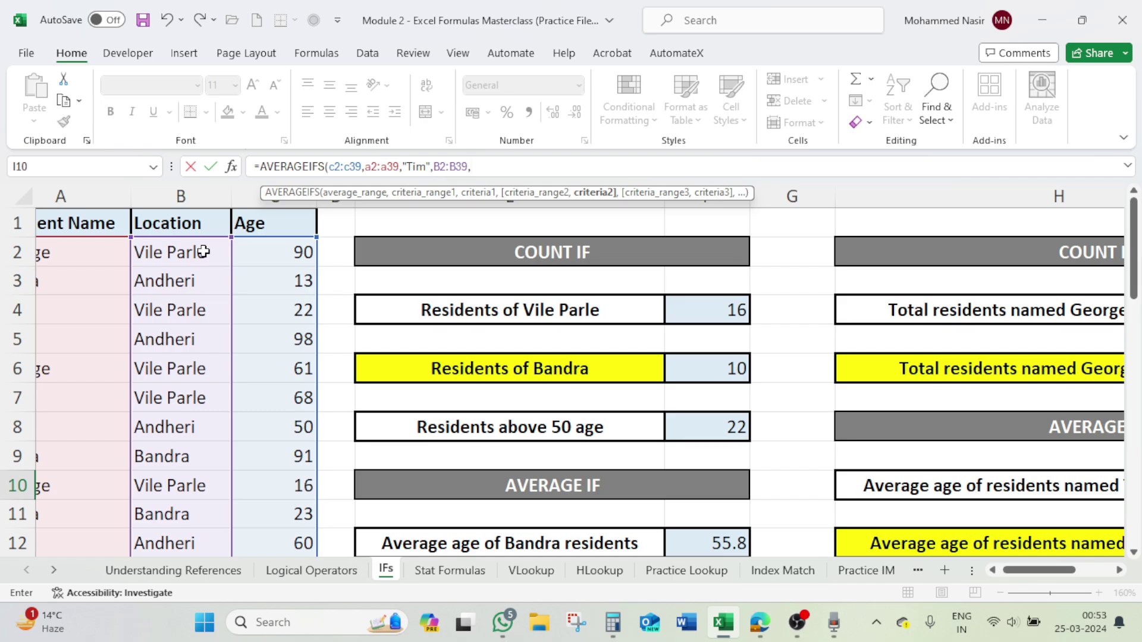
type("\"Vile Parle\")")
key("Return")
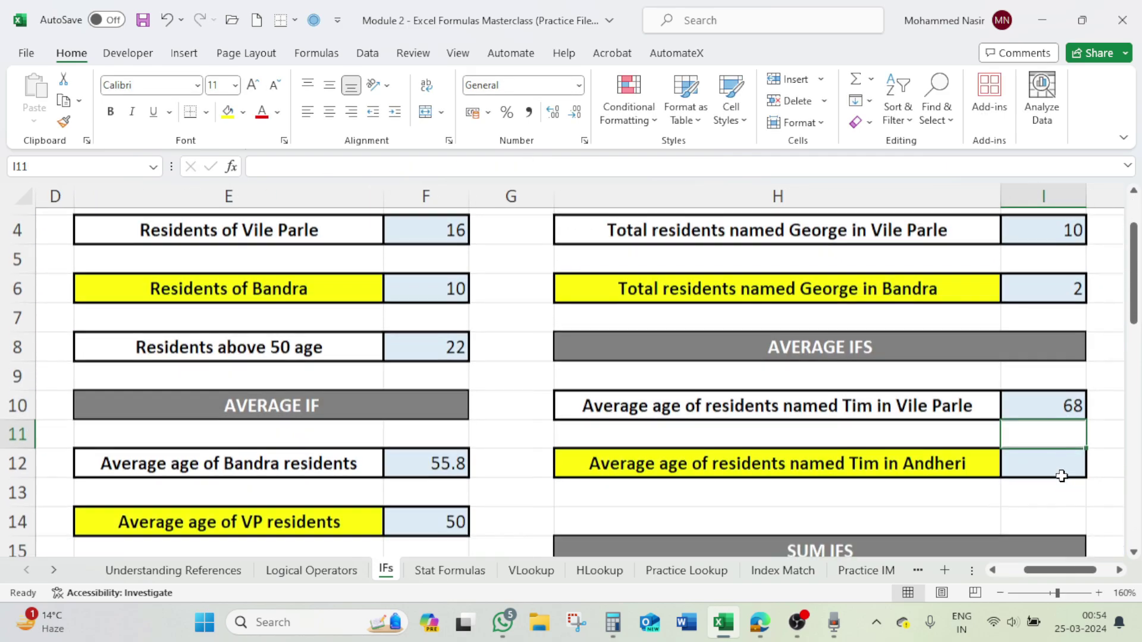
Step: Review each argument of the AVERAGEIFS formula in I10 against the name, location and age columns of the resident table
scroll(1070, 494, "down", 1)
left_click(1068, 407)
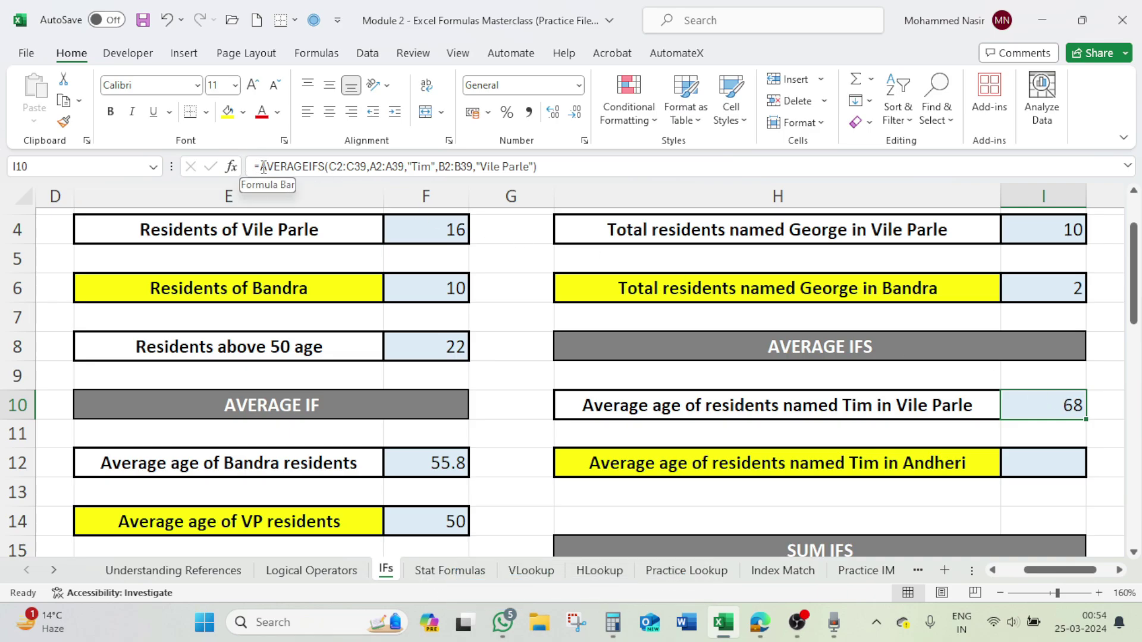
left_click(337, 167)
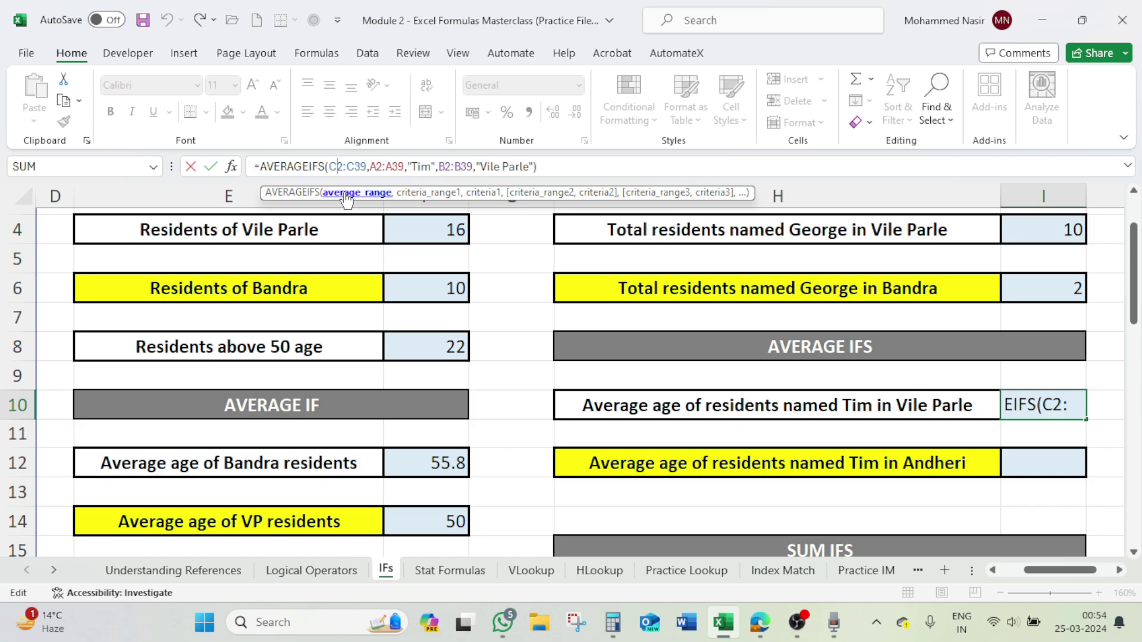
left_click_drag(1044, 571, 1018, 570)
scroll(300, 223, "up", 1)
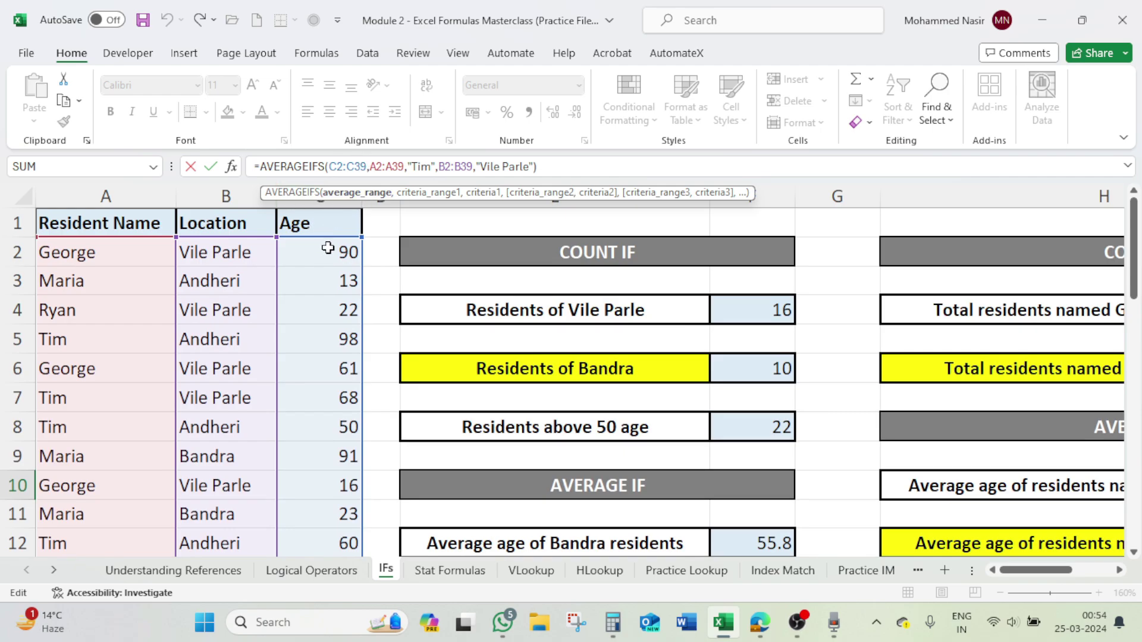
scroll(325, 320, "down", 9)
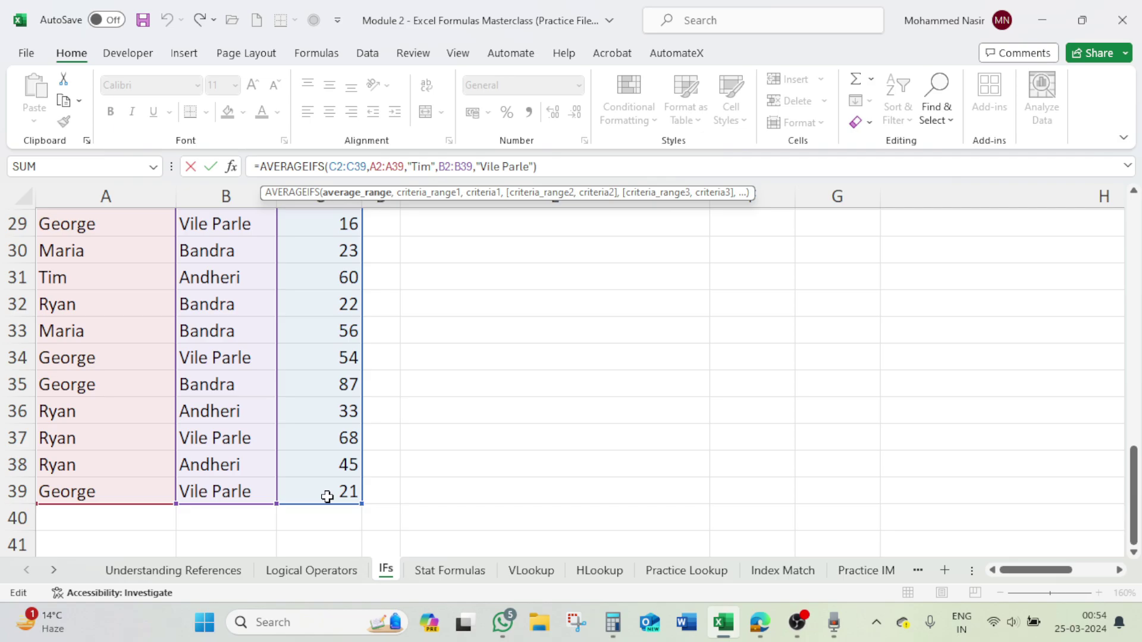
left_click(375, 168)
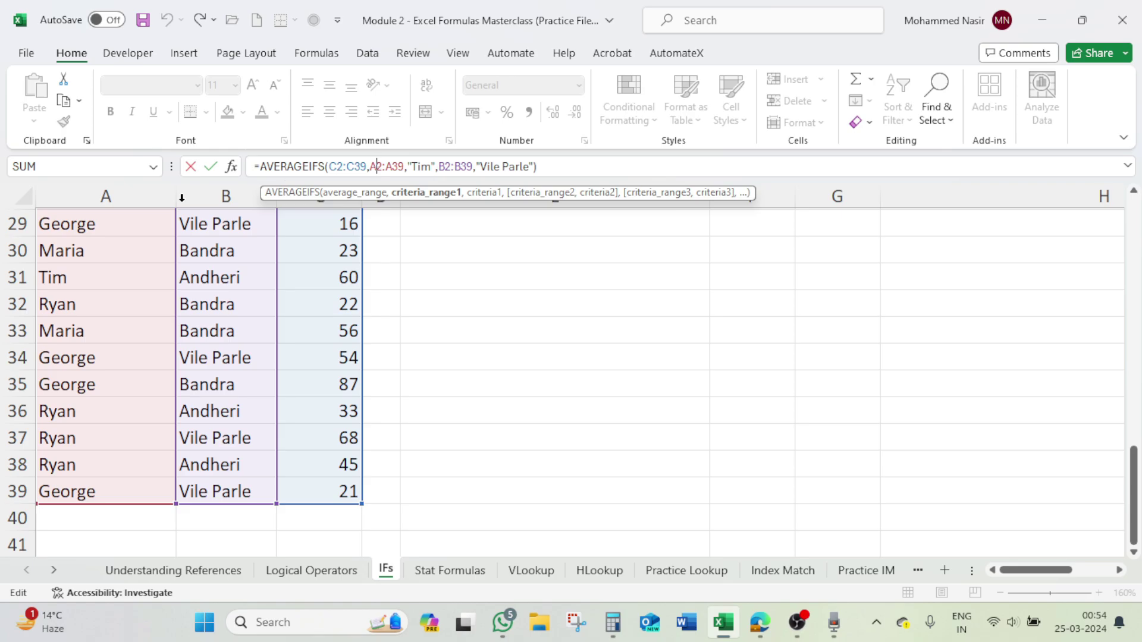
scroll(63, 253, "up", 9)
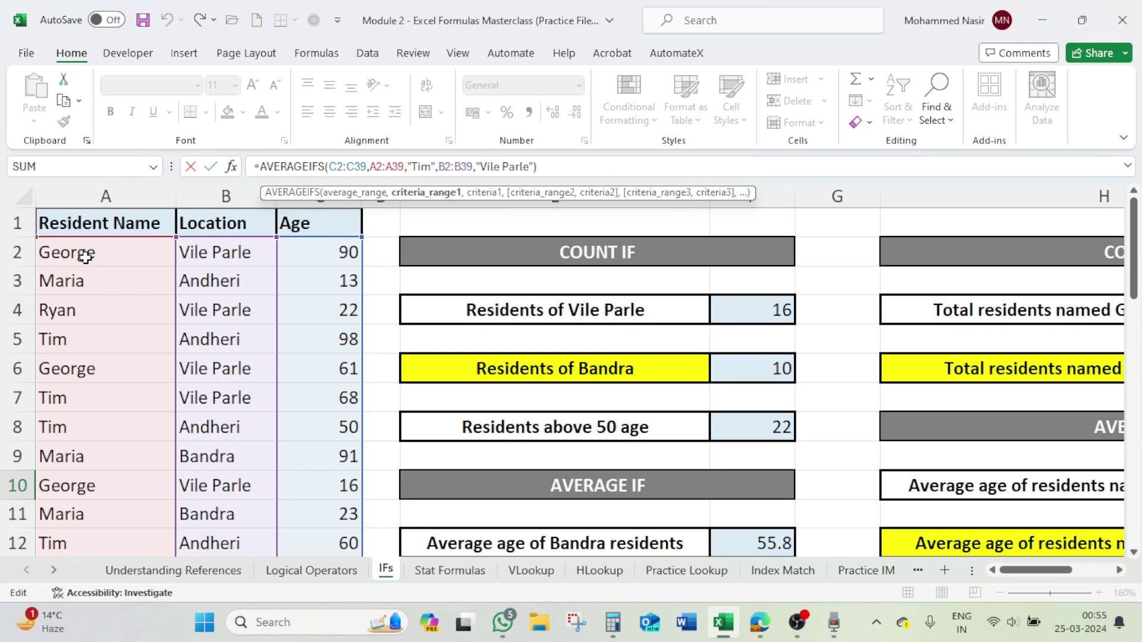
scroll(109, 417, "down", 5)
scroll(109, 416, "down", 5)
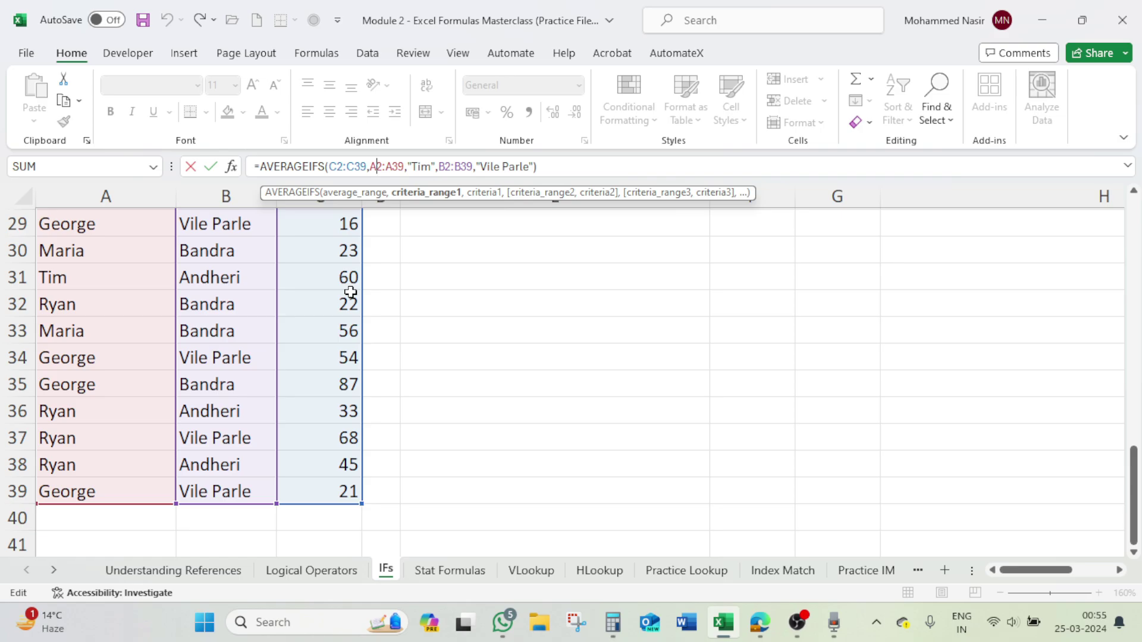
left_click(414, 166)
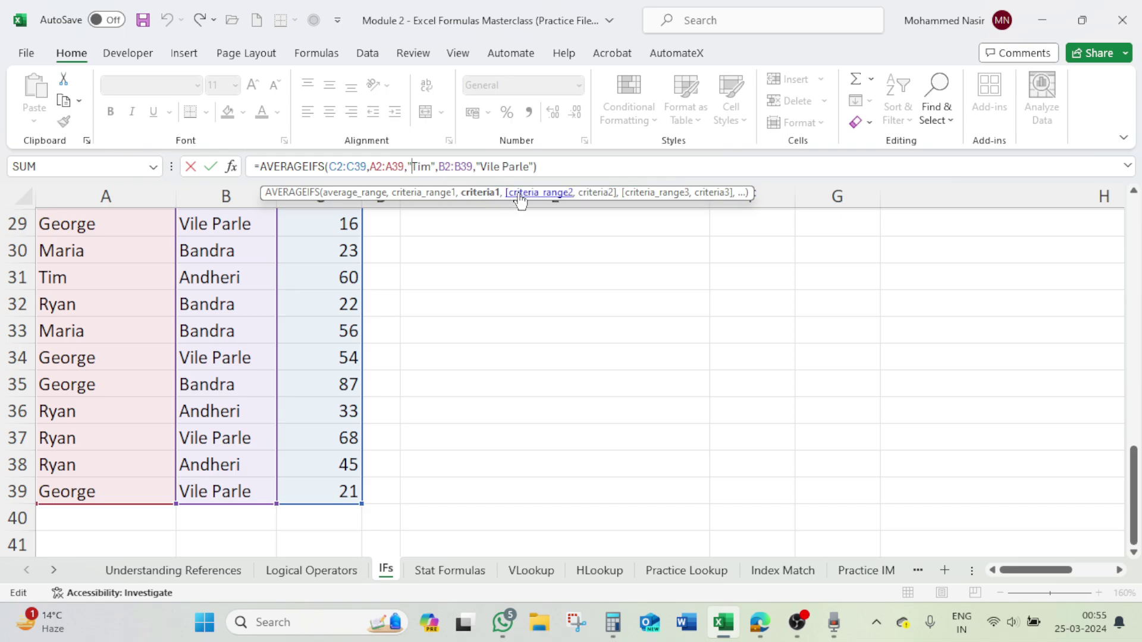
left_click(461, 166)
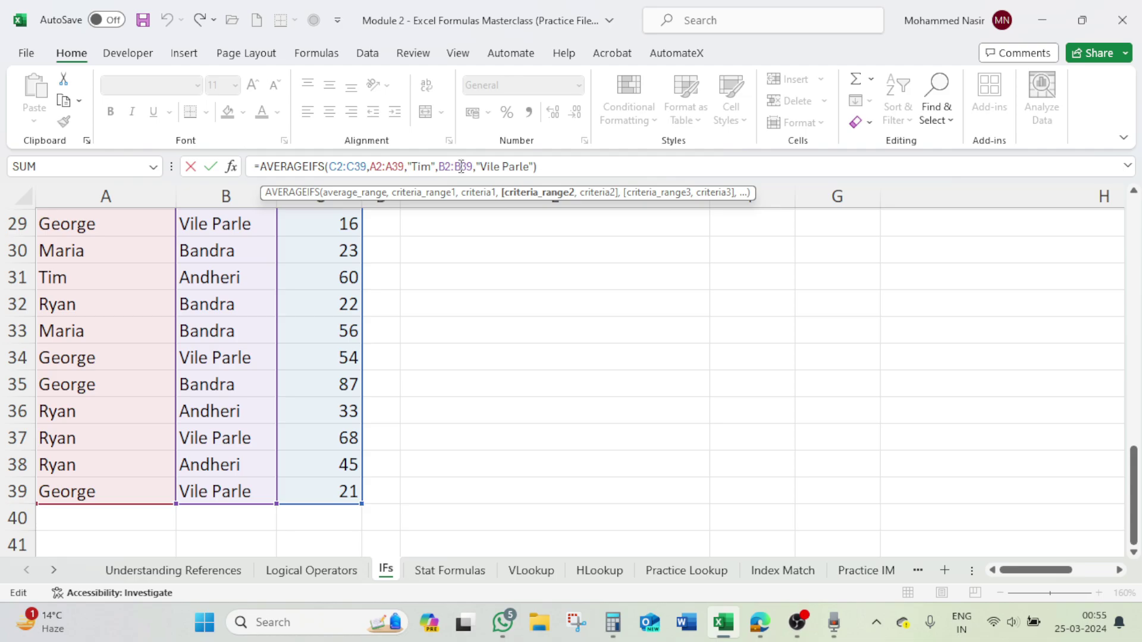
scroll(220, 329, "up", 9)
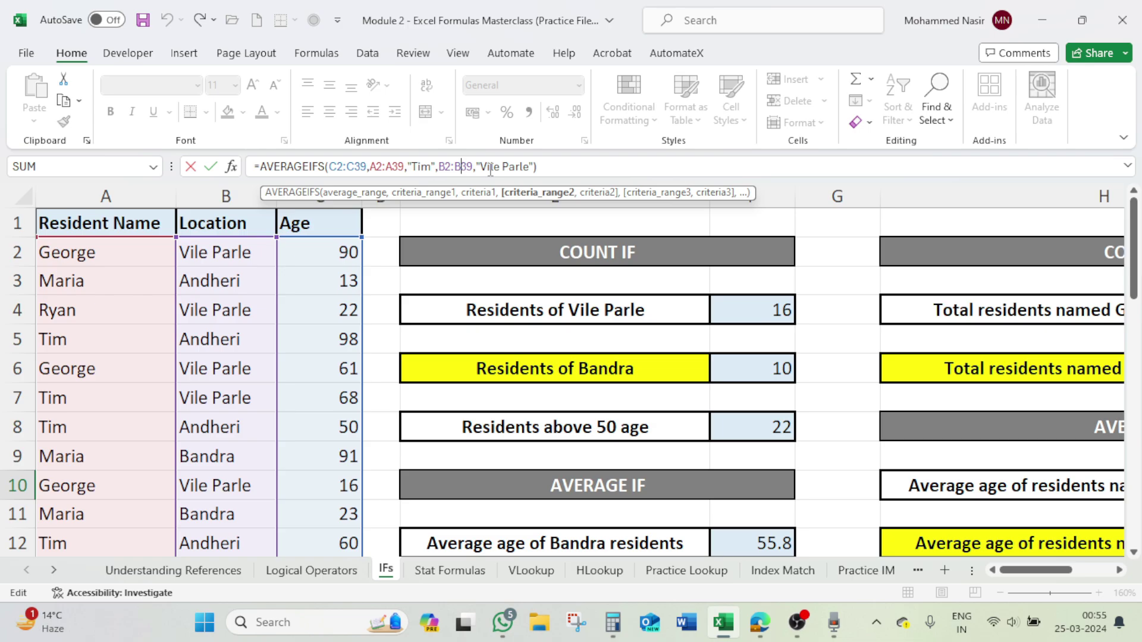
left_click(555, 165)
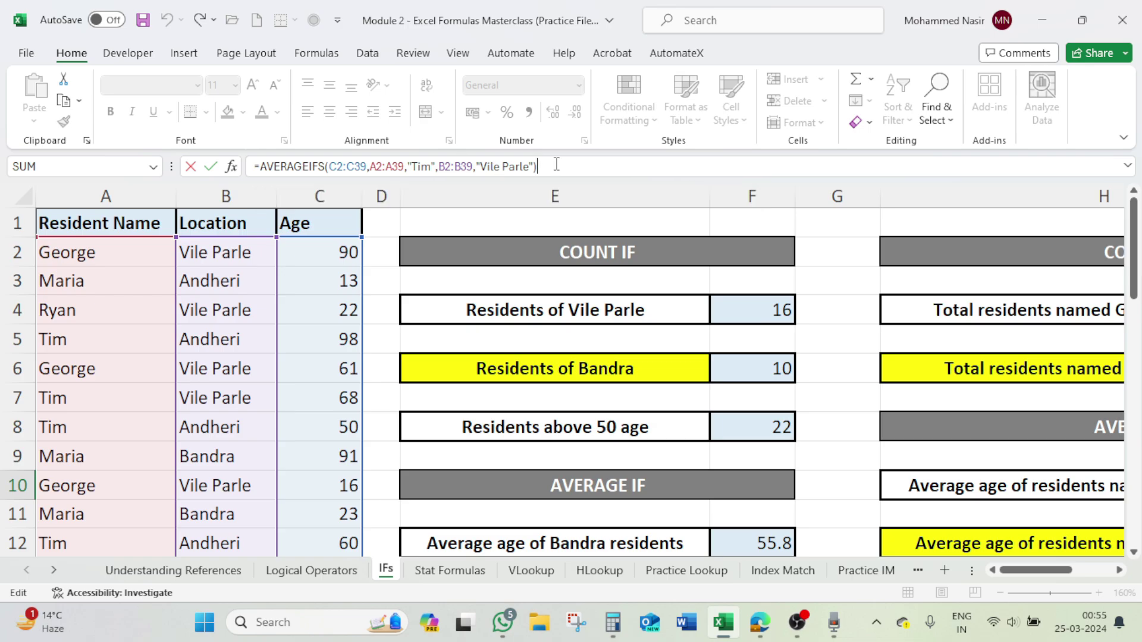
key("Return")
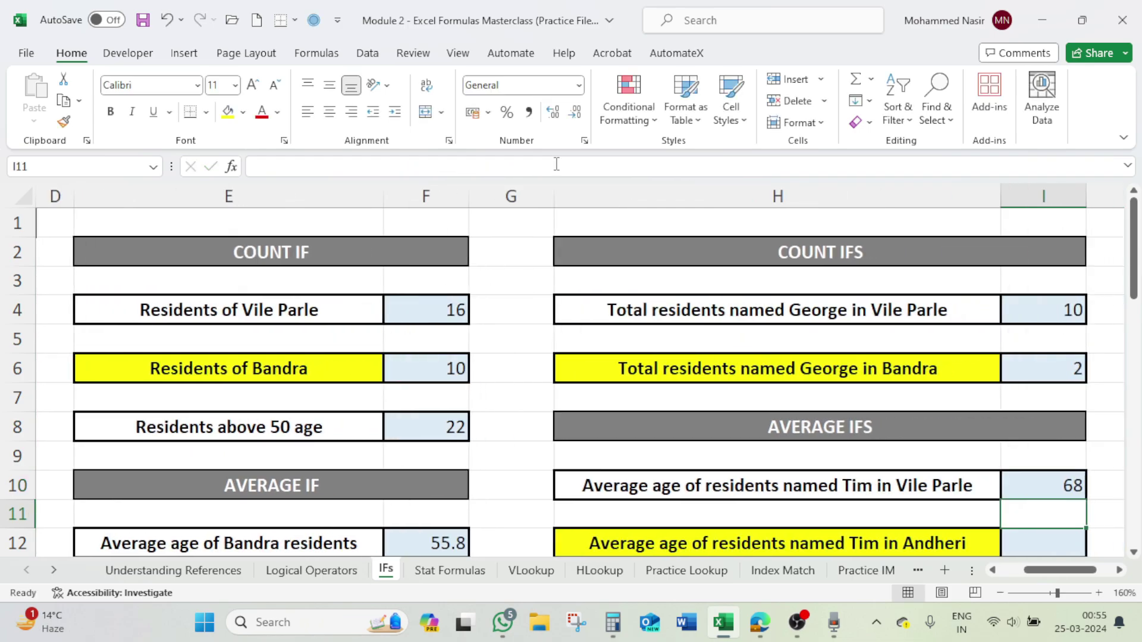
Step: Compare the AVERAGE IFS questions in H10 and H12, and check the location criterion in I10's formula
scroll(565, 191, "down", 3)
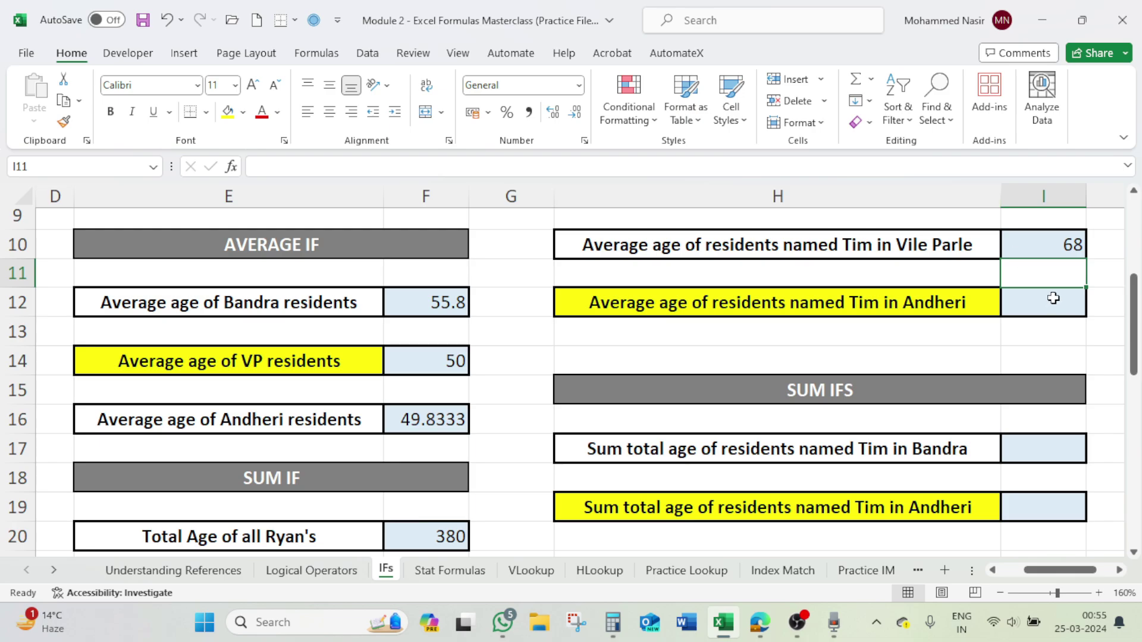
left_click(970, 248)
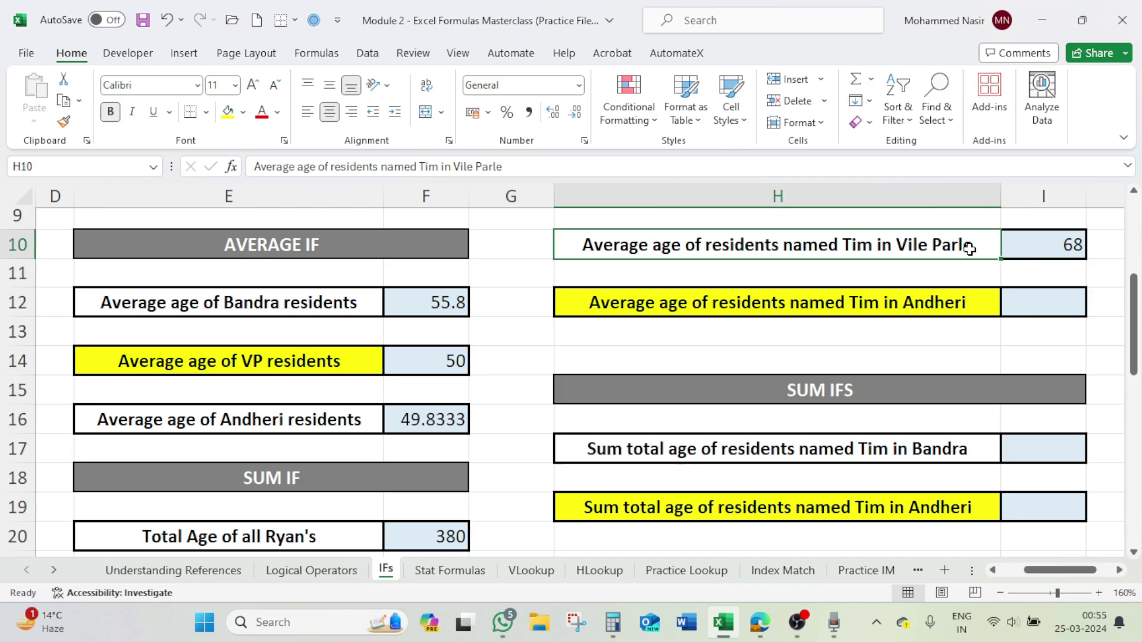
left_click(954, 302)
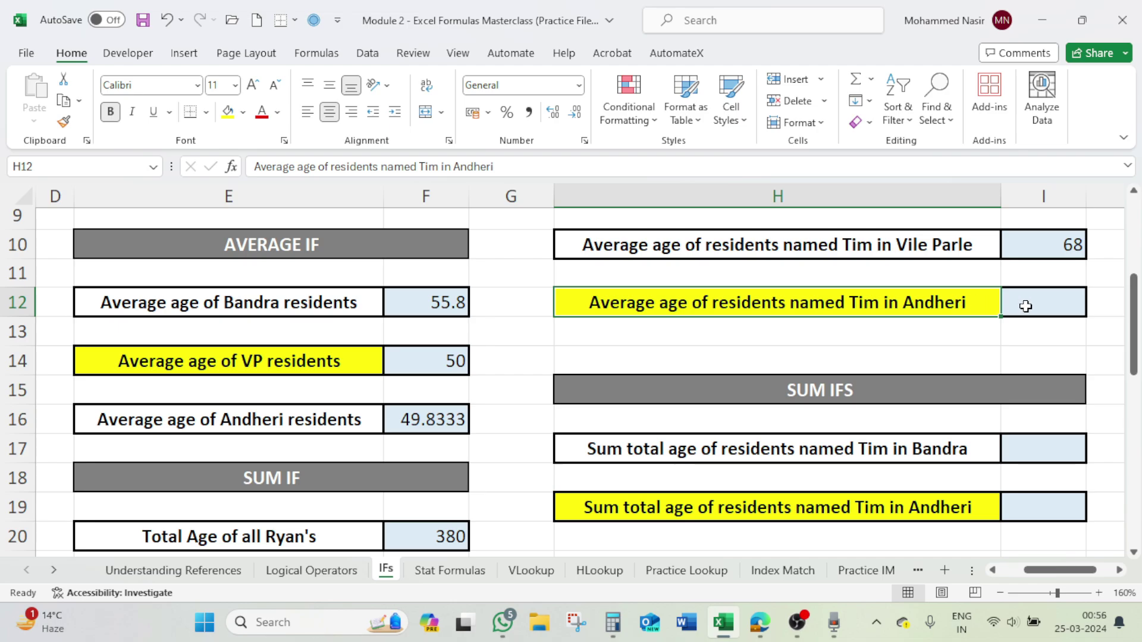
left_click(960, 244)
left_click(1028, 243)
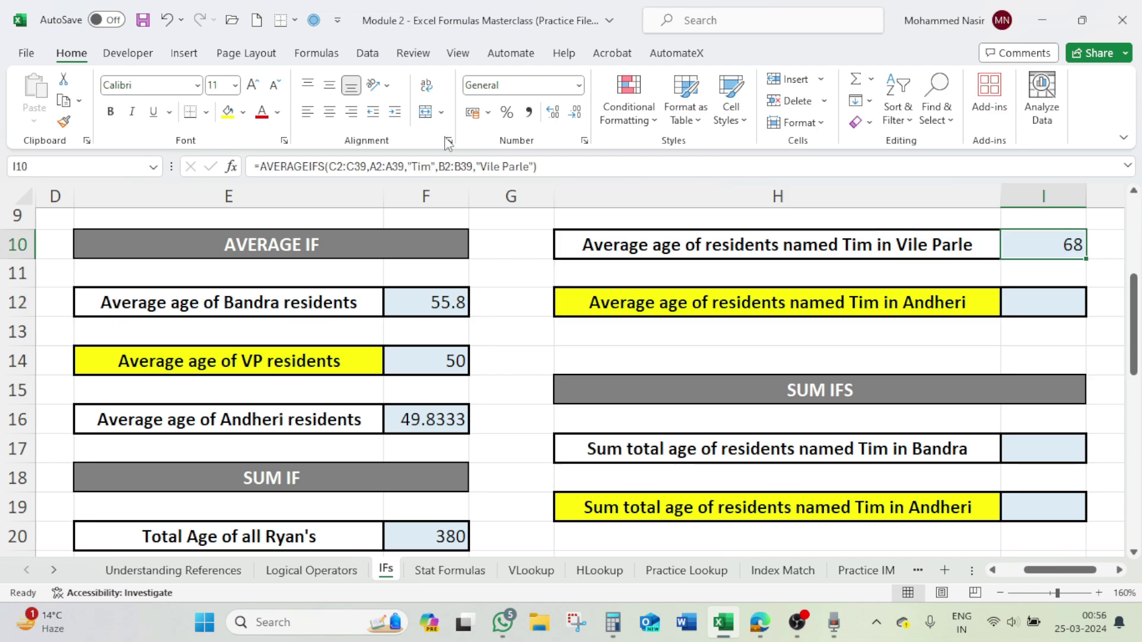
left_click(519, 165)
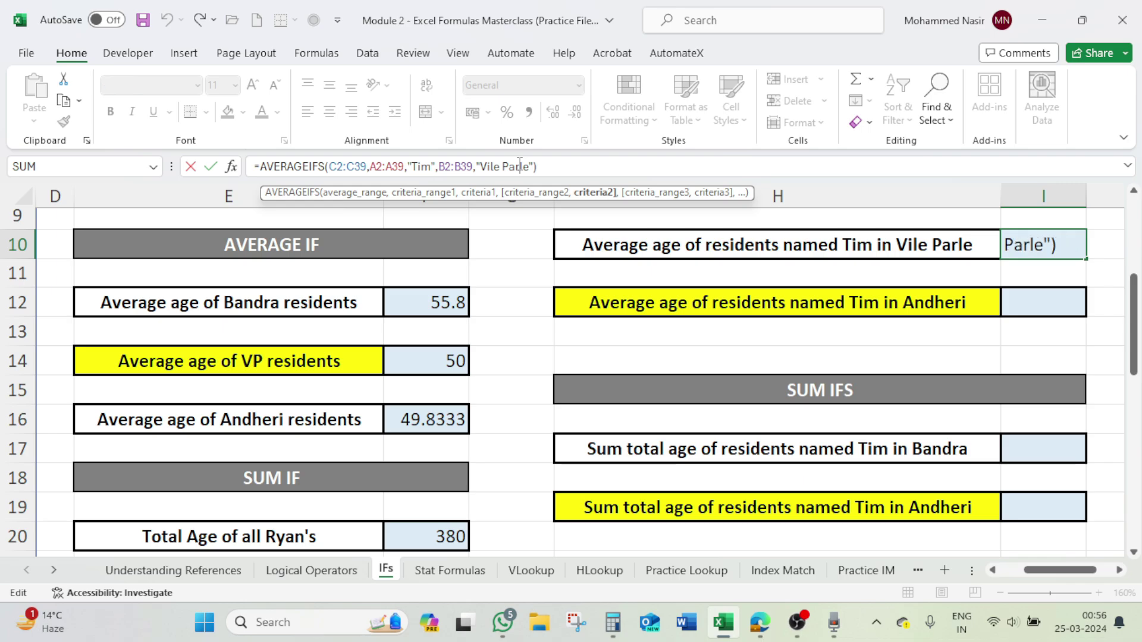
Step: Start an AVERAGEIFS formula in I12 for the named residents in Andheri, with ages C2:C39 as the average range
left_click(1026, 307)
type("=")
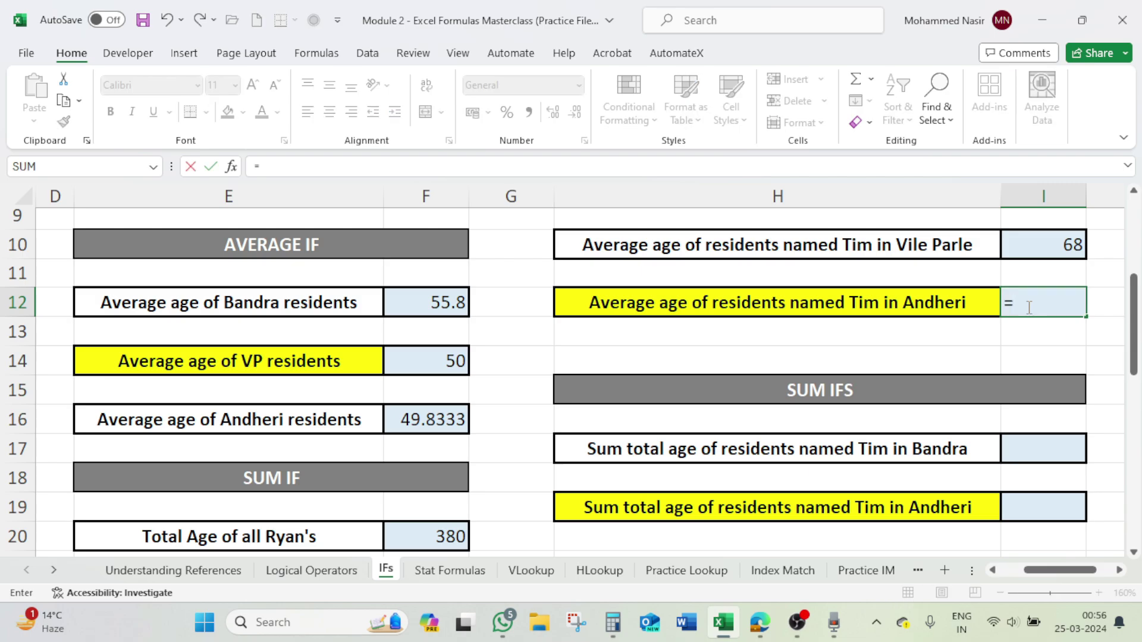
type("aver")
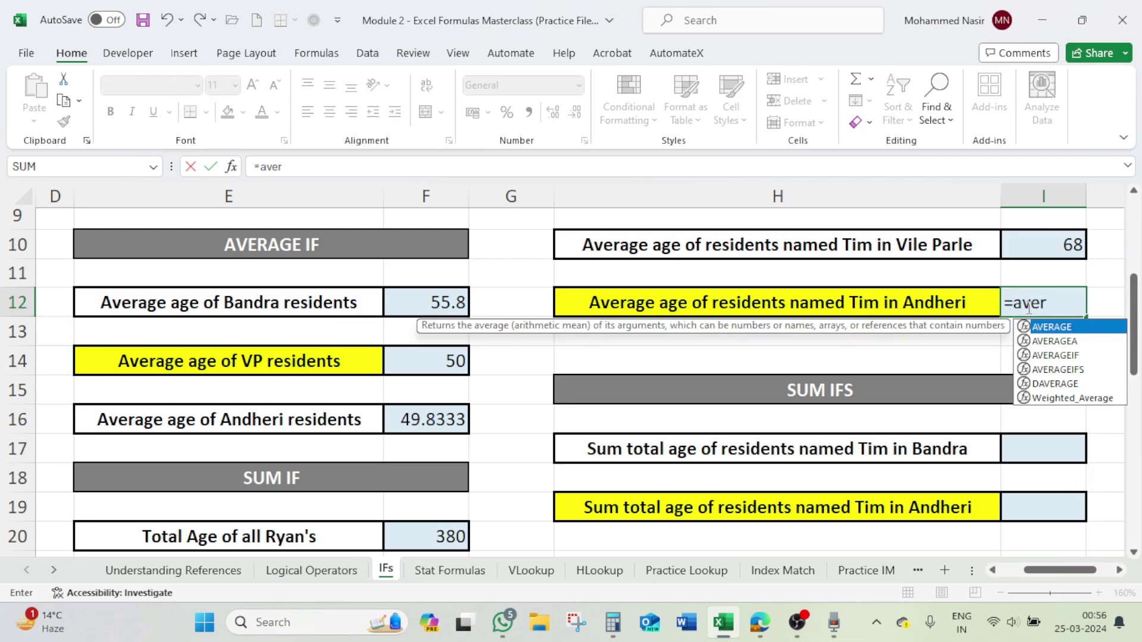
type("age")
key("Down")
key("Down")
key("Down")
key("Tab")
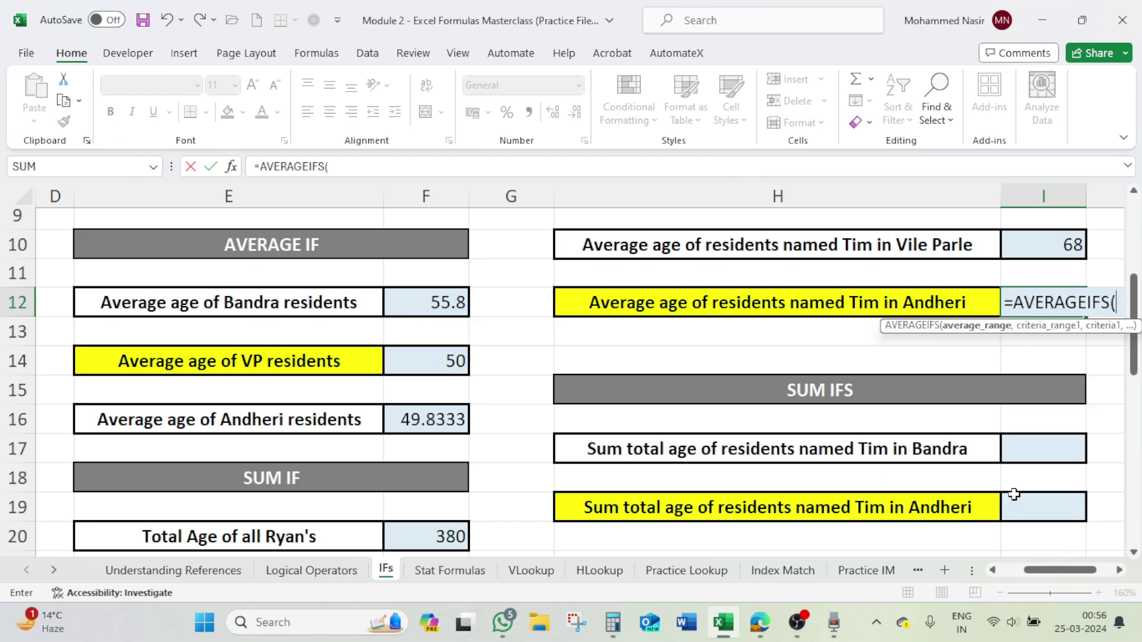
type("c2")
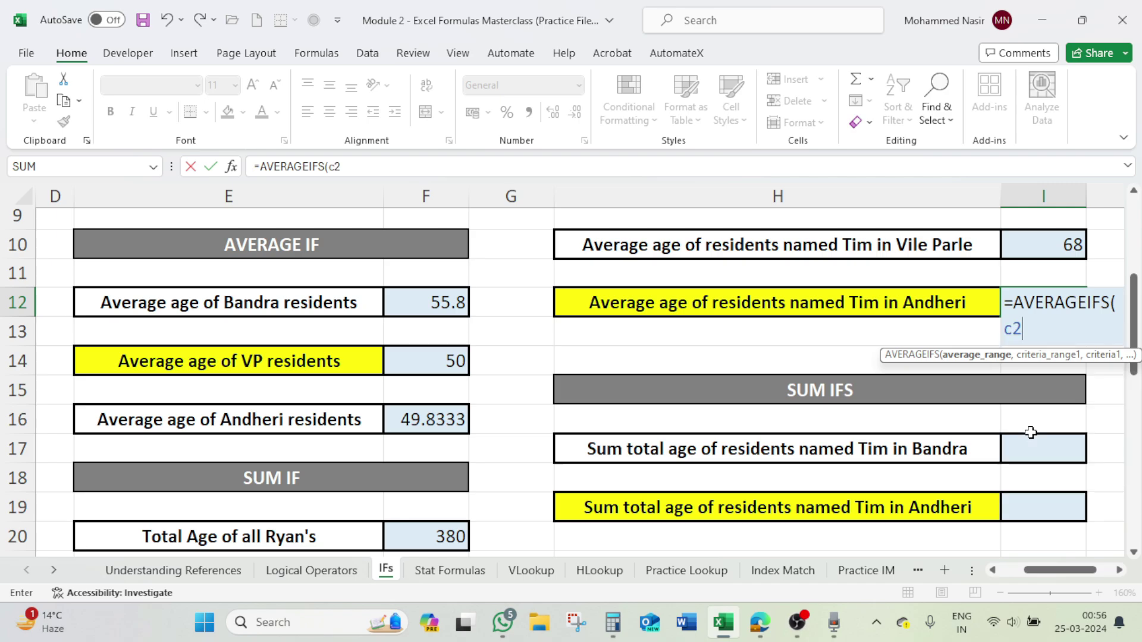
type(":c39")
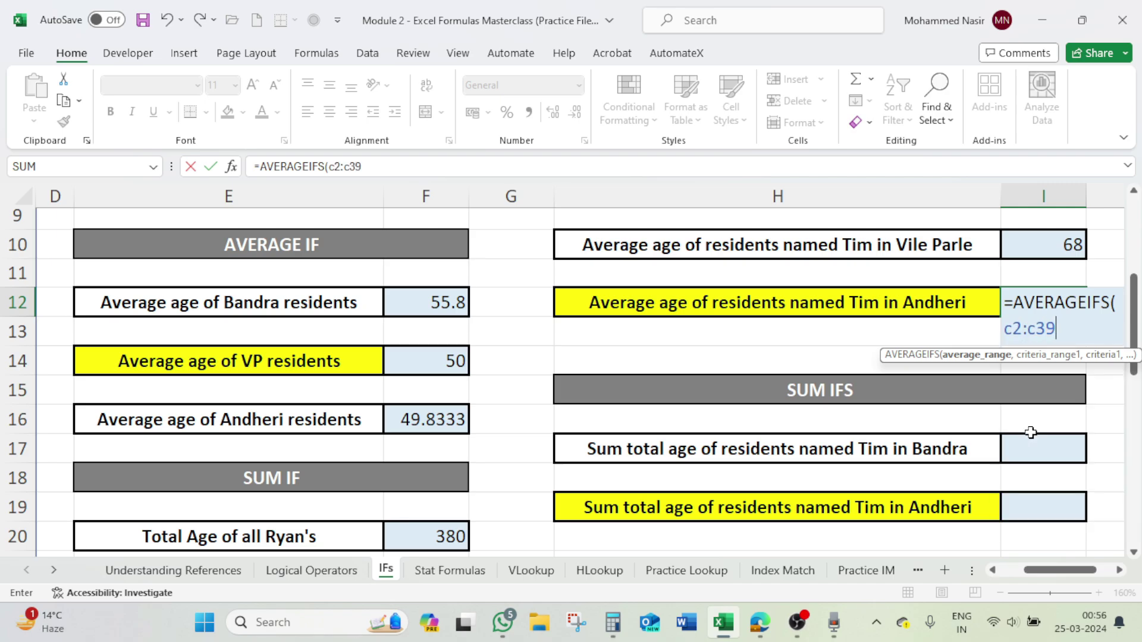
type(",")
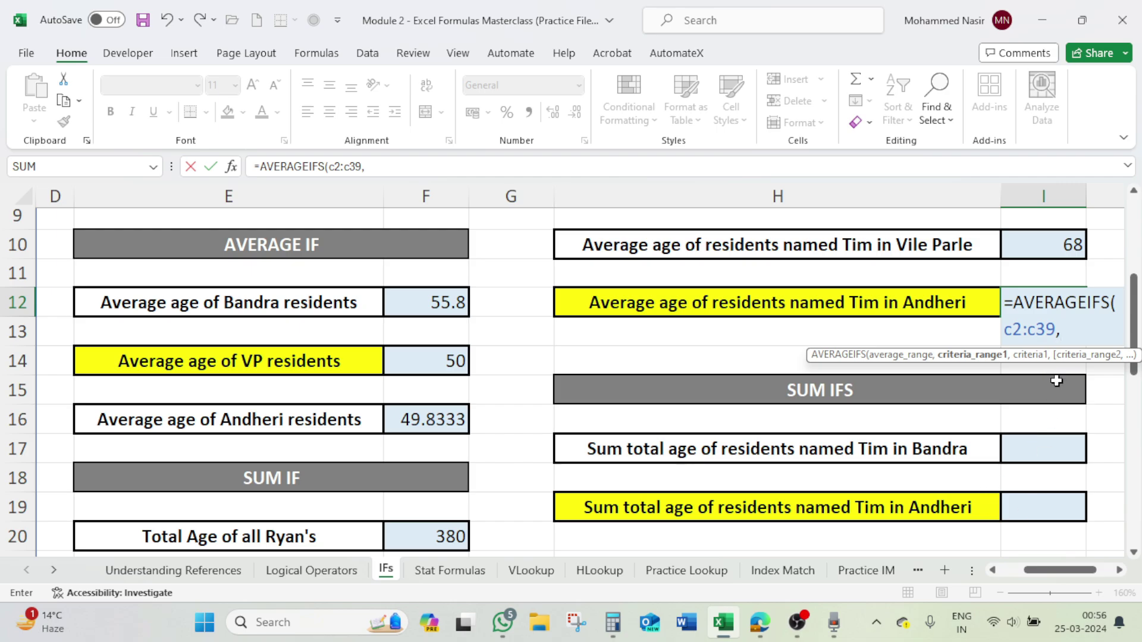
Step: Add names A2:A39 matched against the resident name in H12's question as the first condition of I12's AVERAGEIFS formula
left_click_drag(1047, 571, 1025, 574)
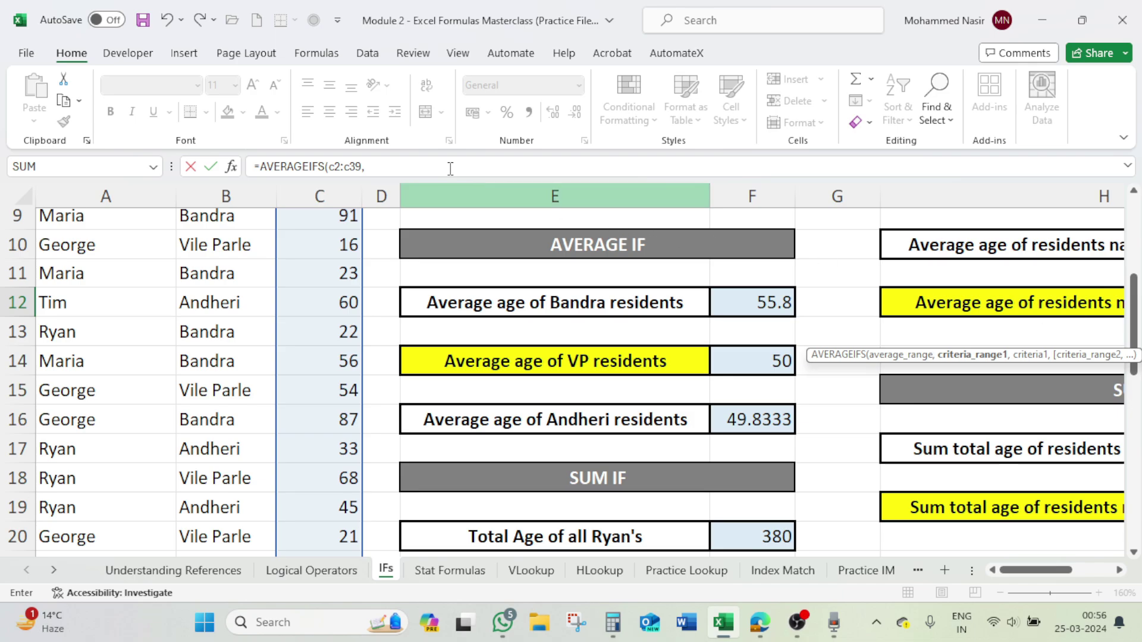
left_click(609, 163)
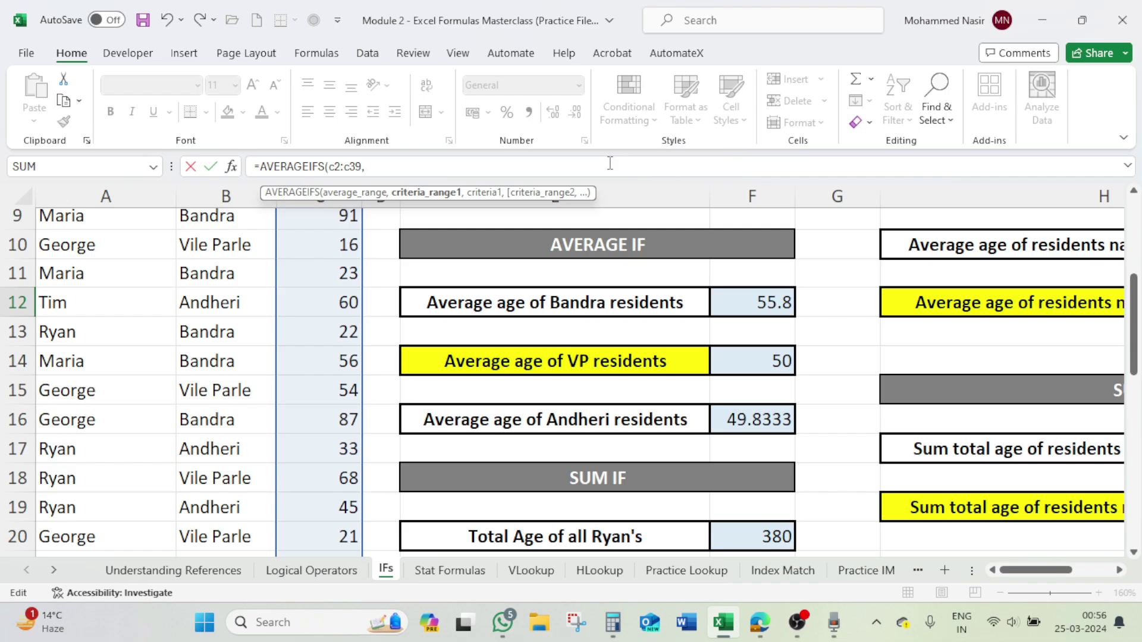
scroll(132, 287, "up", 3)
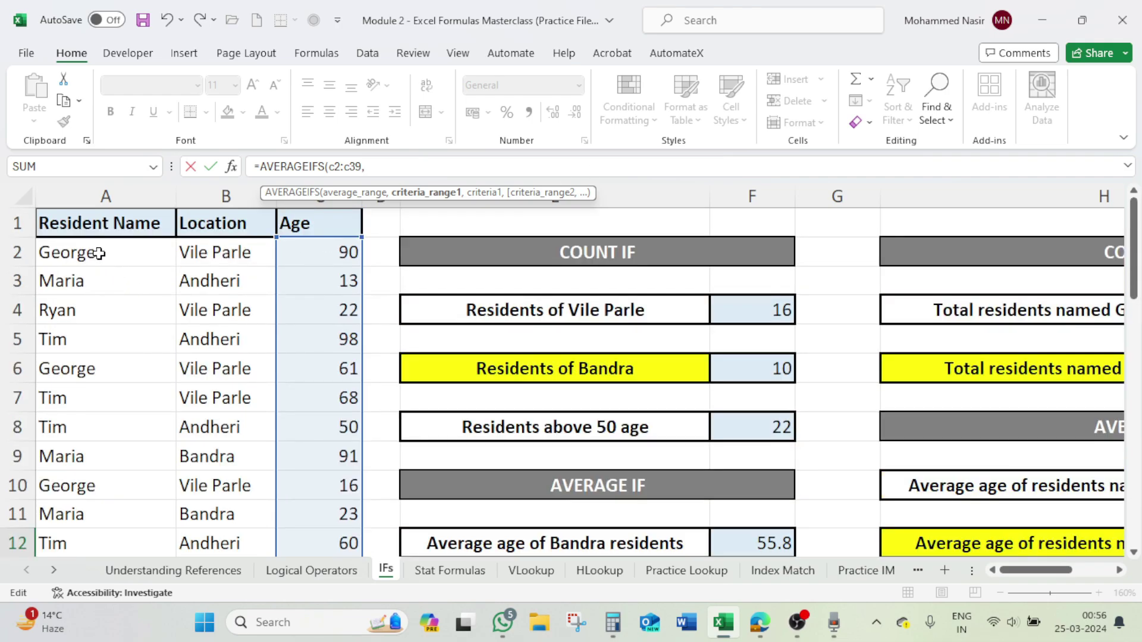
left_click(99, 253)
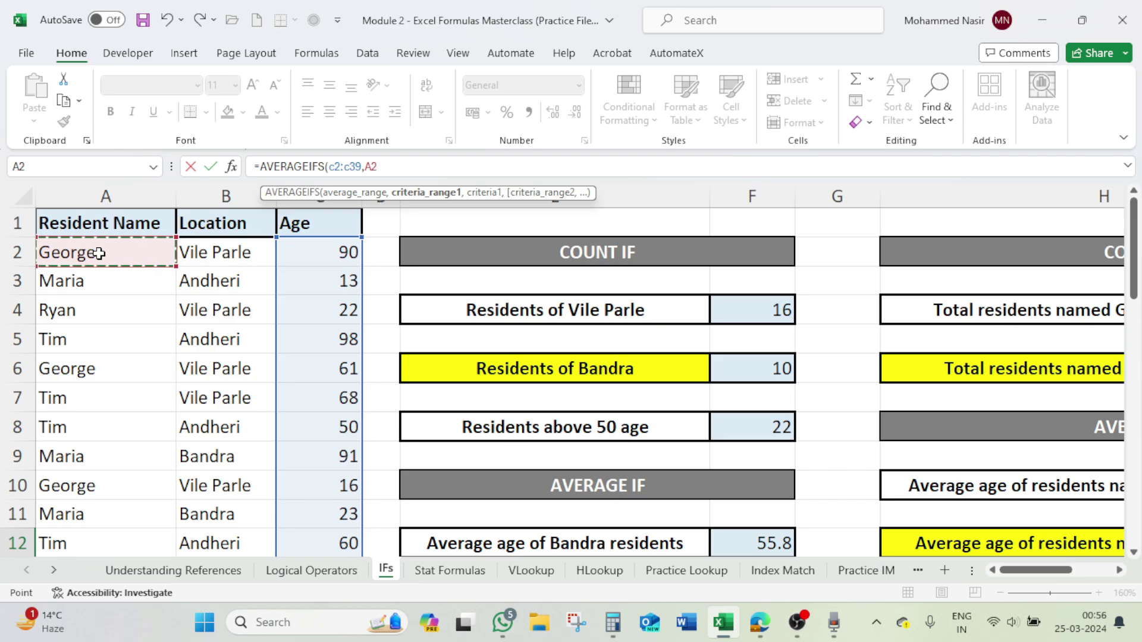
key("ctrl+shift+Down")
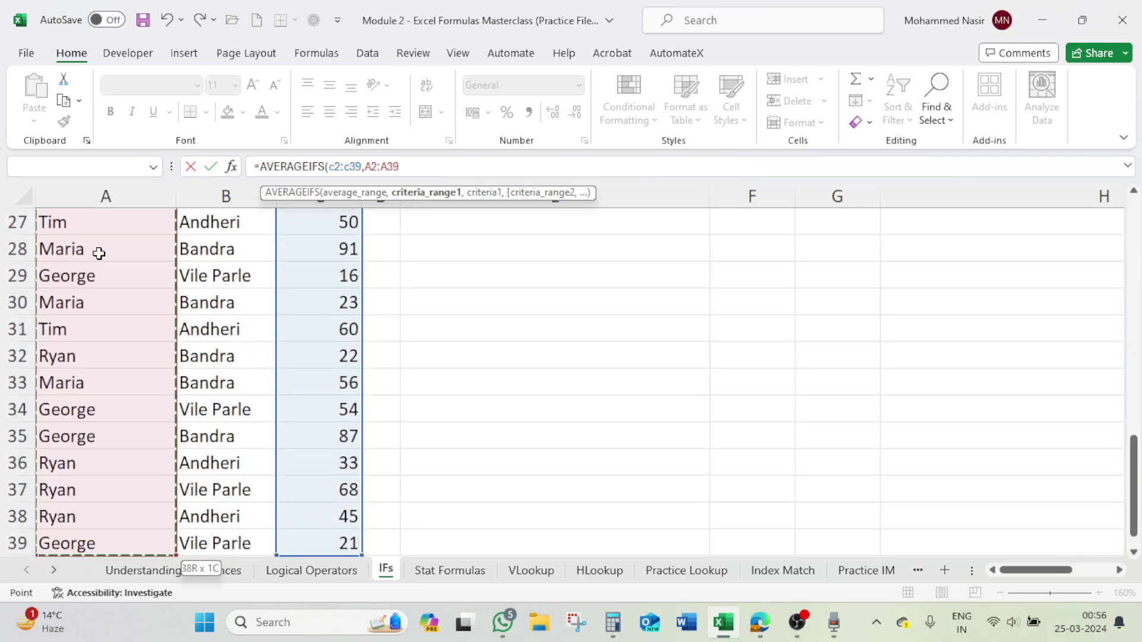
type(",")
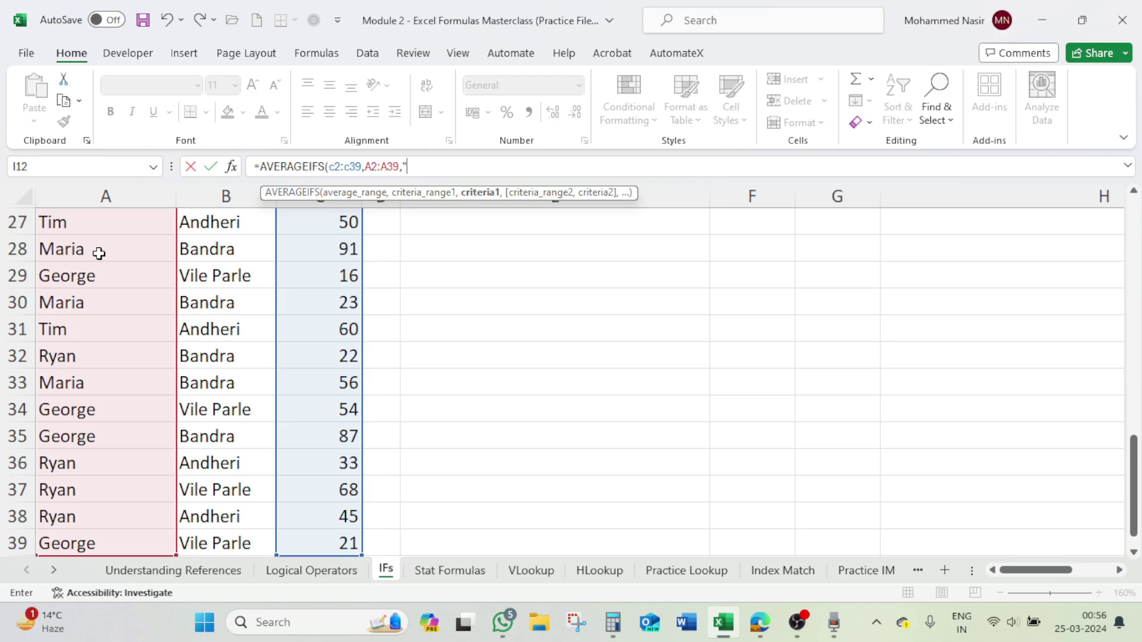
type("\"t")
key("BackSpace")
type("Tin")
key("BackSpace")
type("m\",")
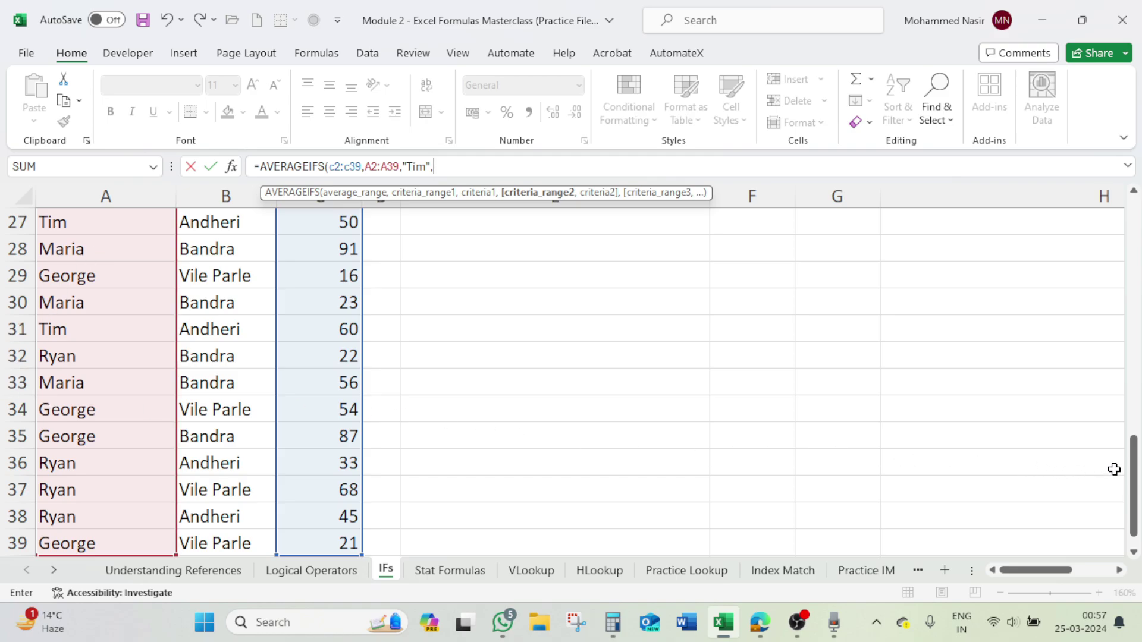
Step: Complete the AVERAGEIFS formula in I12 with locations B2:B39 matched against "Bandra" as the second condition
scroll(1113, 469, "up", 6)
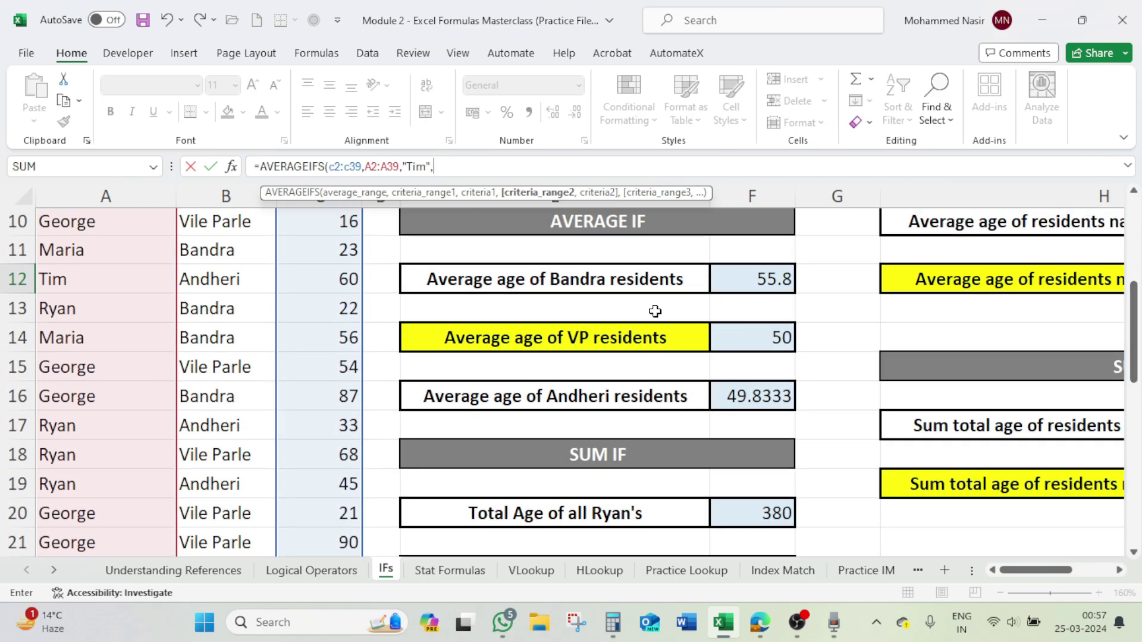
scroll(491, 320, "up", 3)
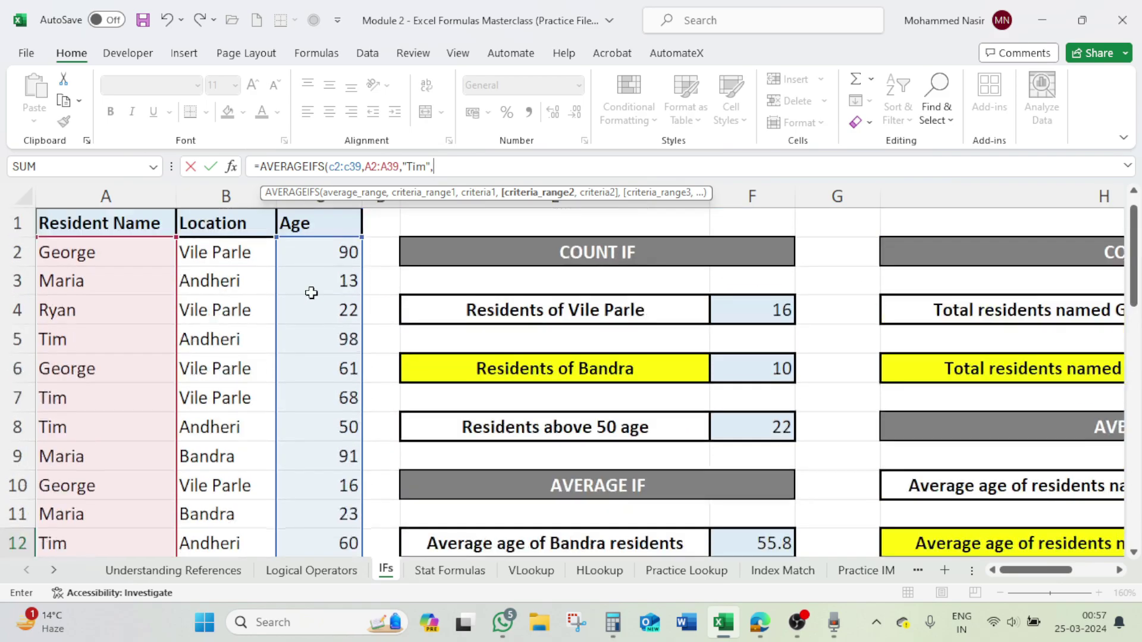
left_click(245, 252)
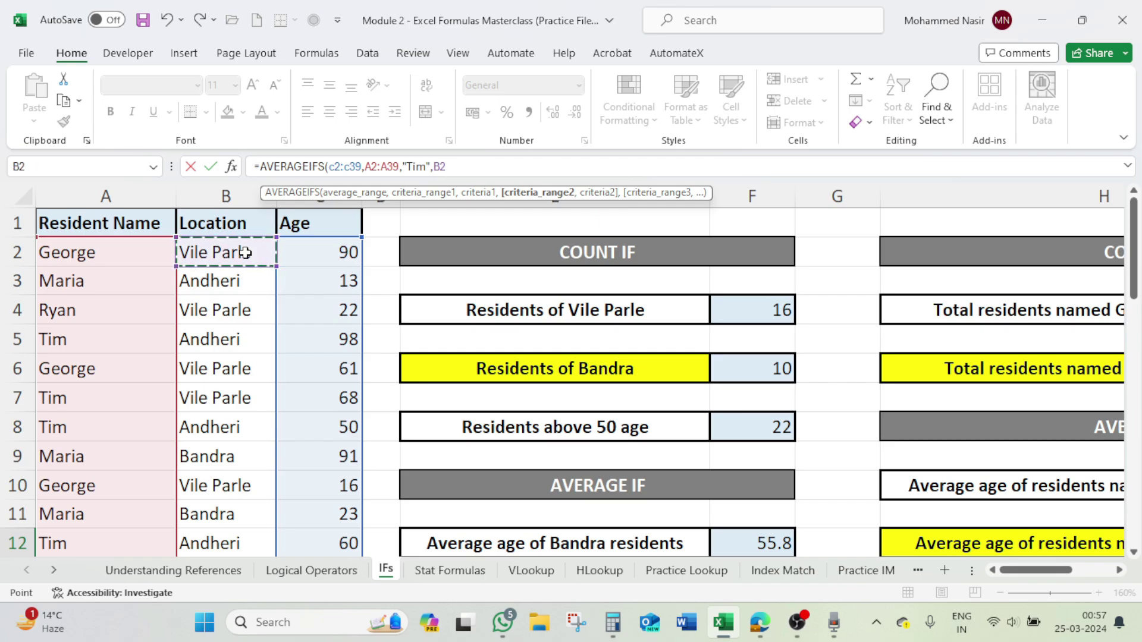
key("ctrl+shift+Down")
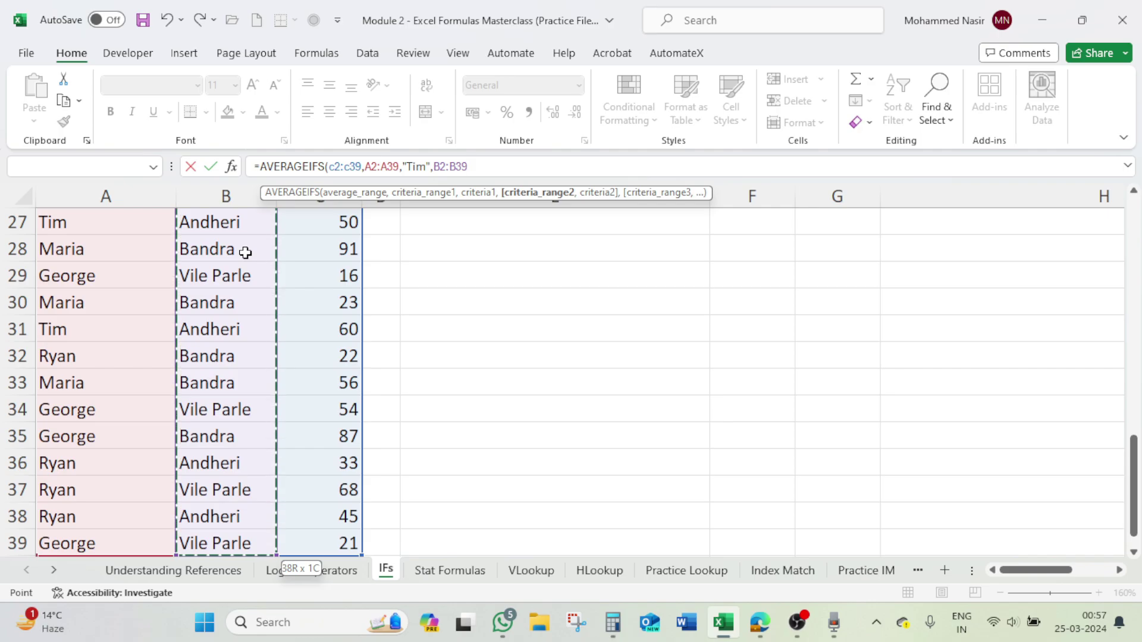
type(",")
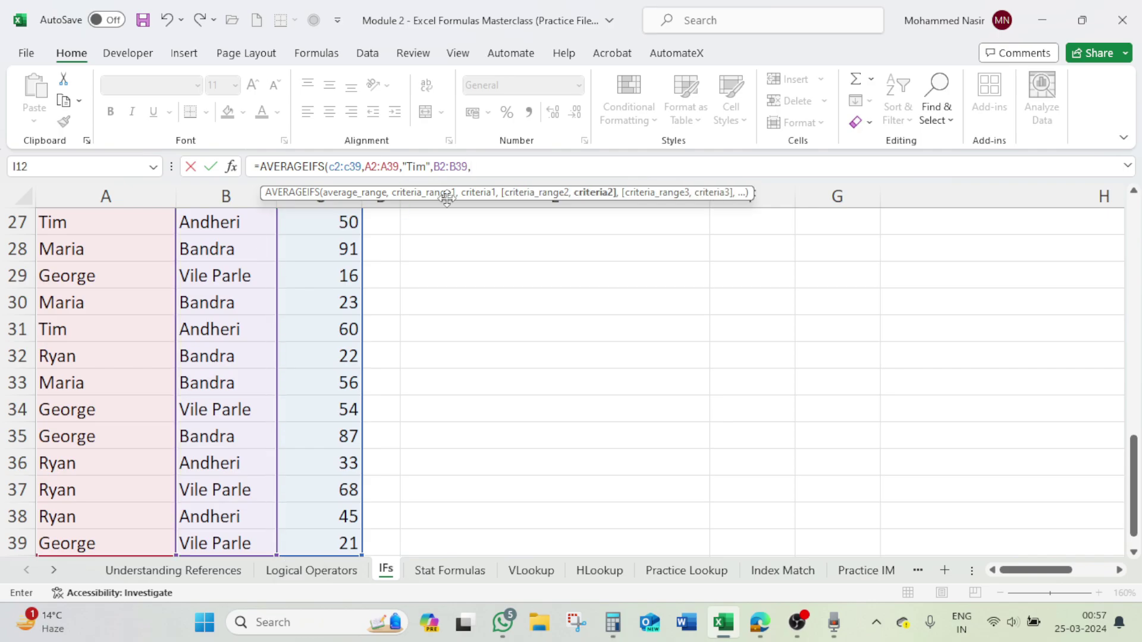
type("\"Bandra\")")
key("Return")
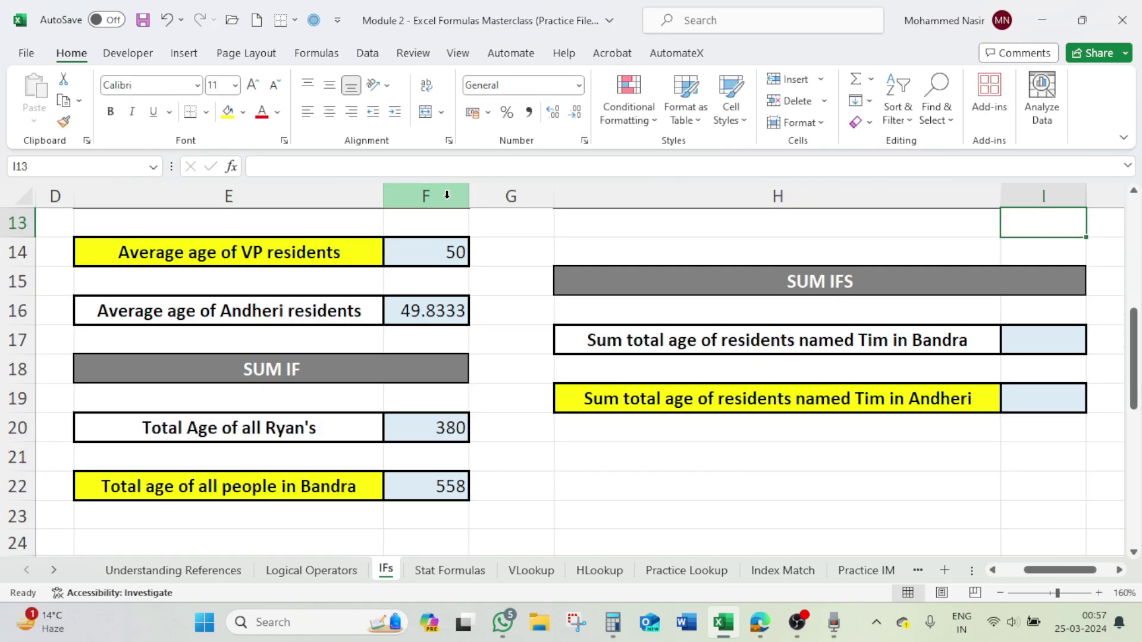
Step: Change the location criterion in I12's AVERAGEIFS formula to "Andheri"
scroll(879, 352, "up", 2)
left_click(1053, 354)
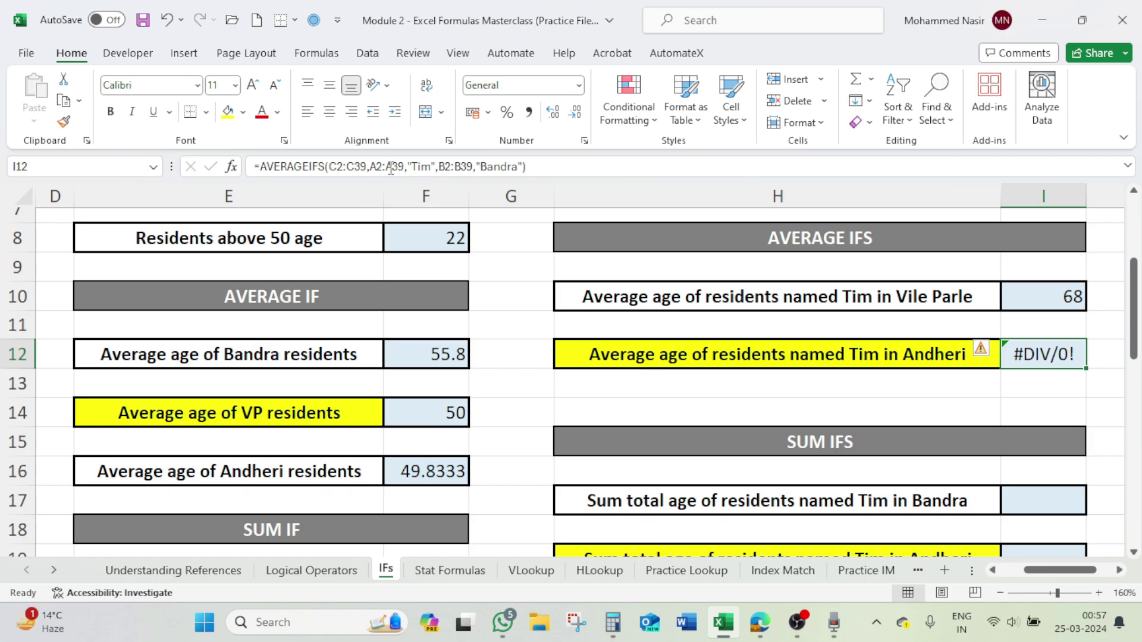
left_click(483, 165)
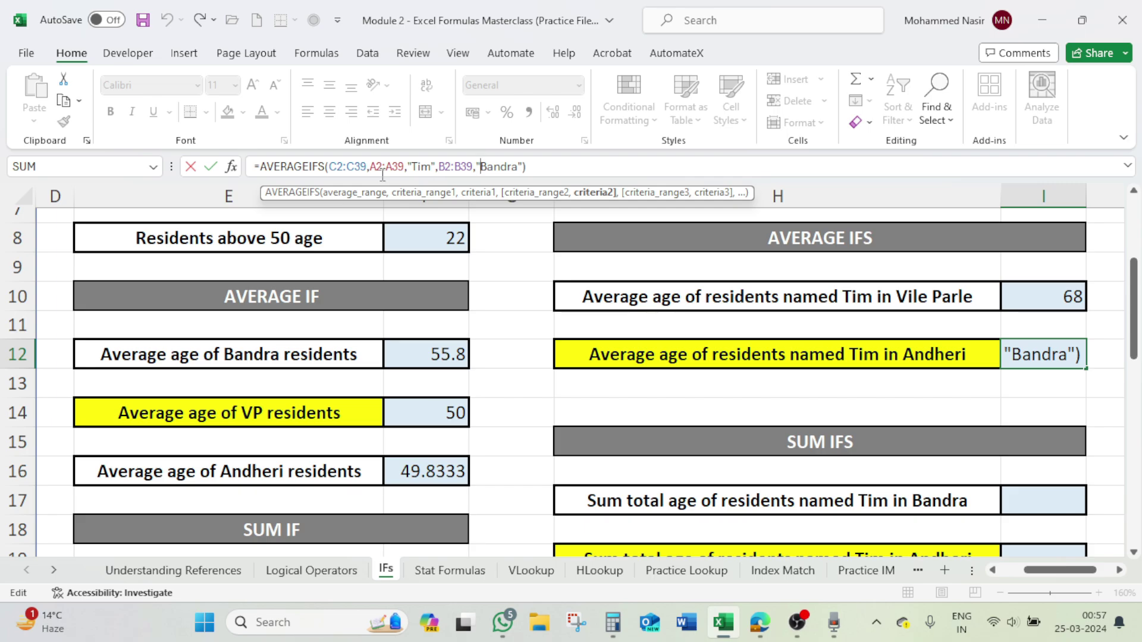
key("Right")
key("Right")
key("Right")
key("Right")
key("Right")
key("Right")
key("BackSpace")
key("BackSpace")
key("BackSpace")
key("BackSpace")
key("BackSpace")
key("BackSpace")
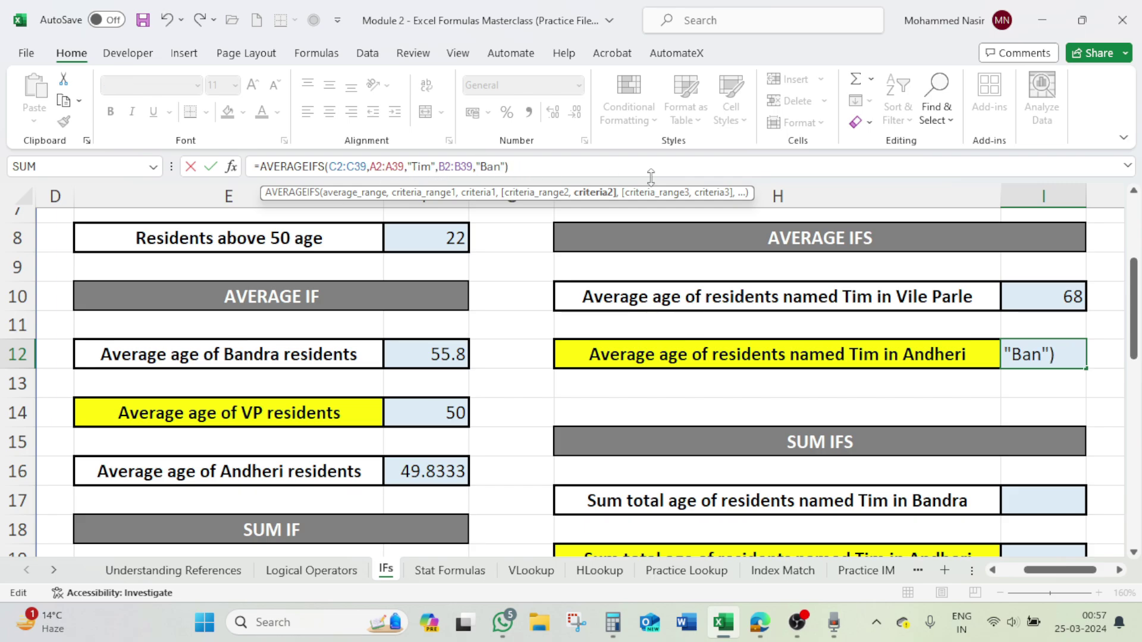
type("Andheri")
key("Return")
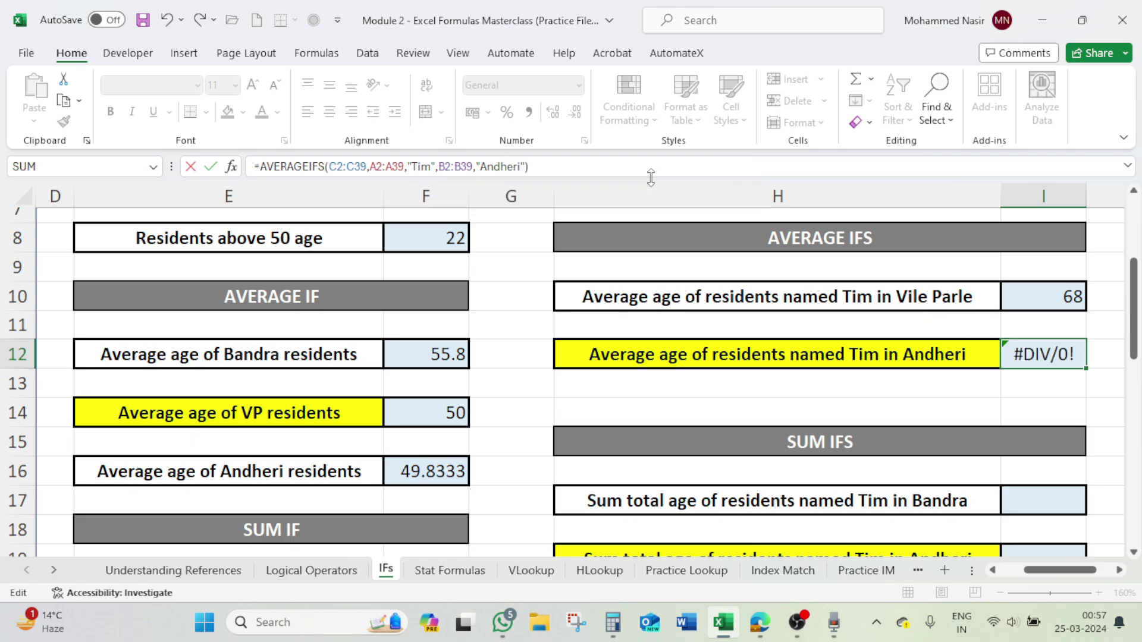
Step: Review the average range and both conditions of the AVERAGEIFS formula in I12
left_click(1073, 349)
left_click(261, 167)
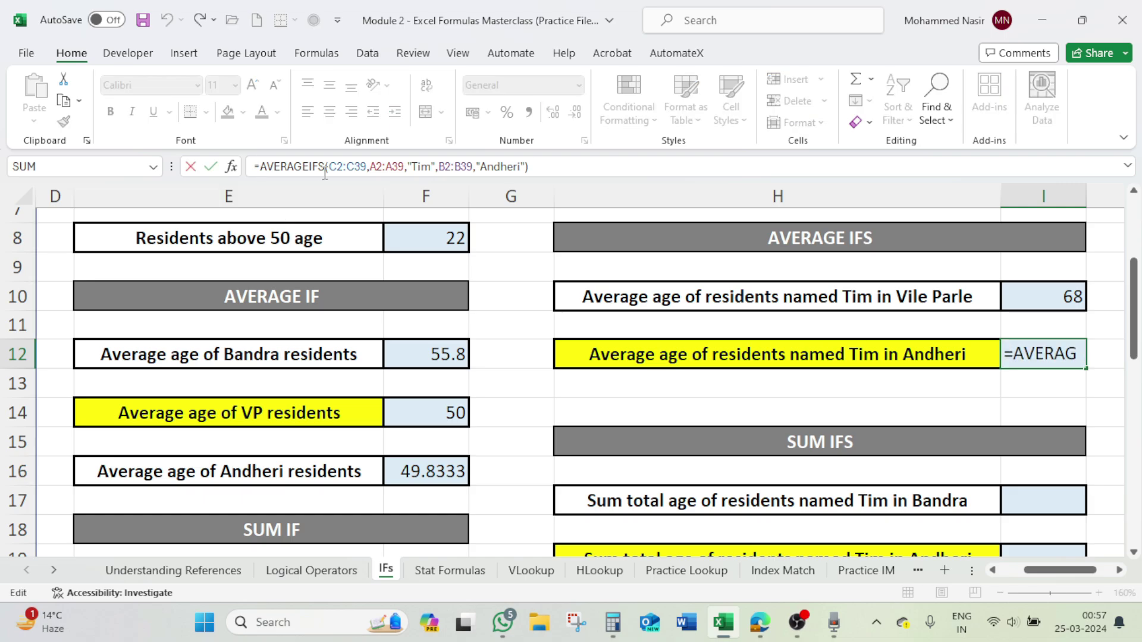
left_click(592, 164)
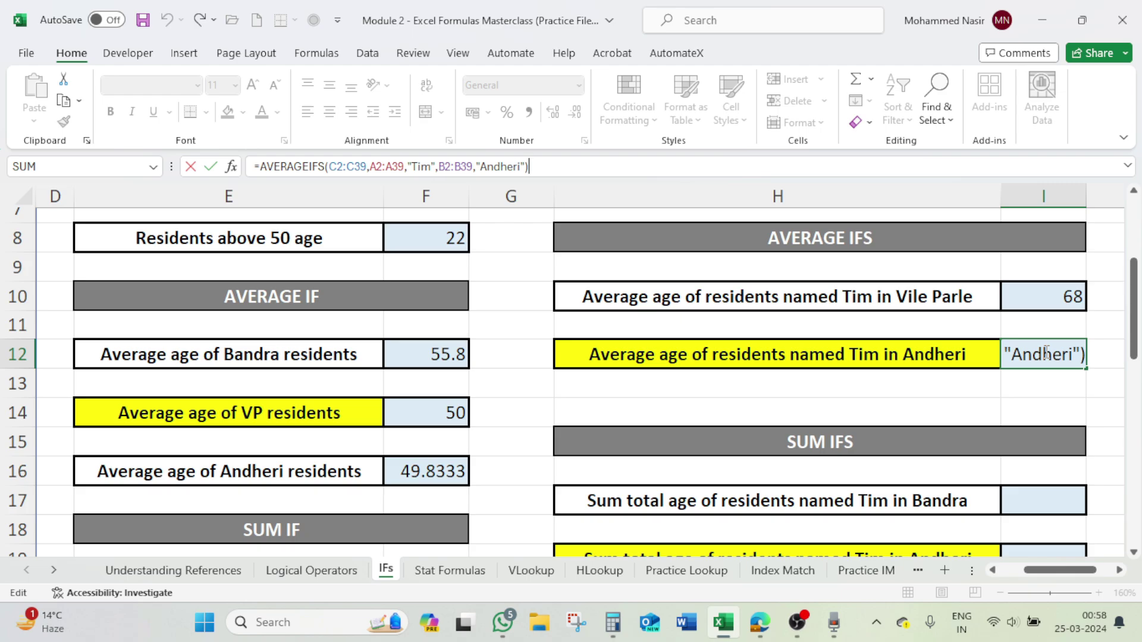
key("Return")
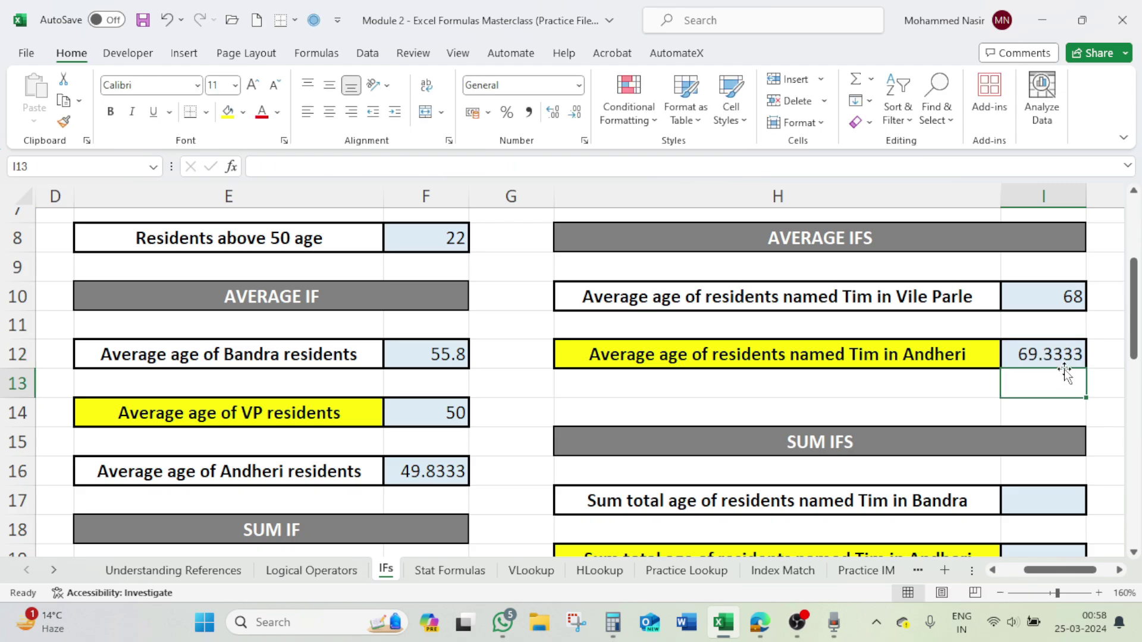
Step: Compare the SUM IF questions and F20's formula with the two-condition SUM IFS questions in H17 and H19
scroll(961, 408, "down", 1)
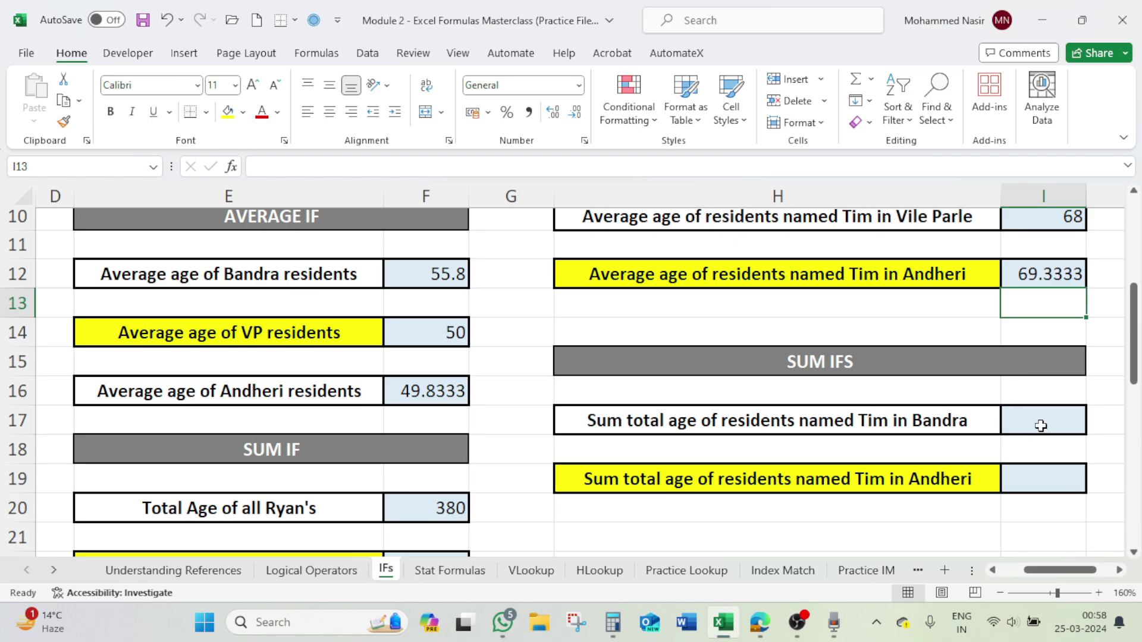
left_click(1040, 426)
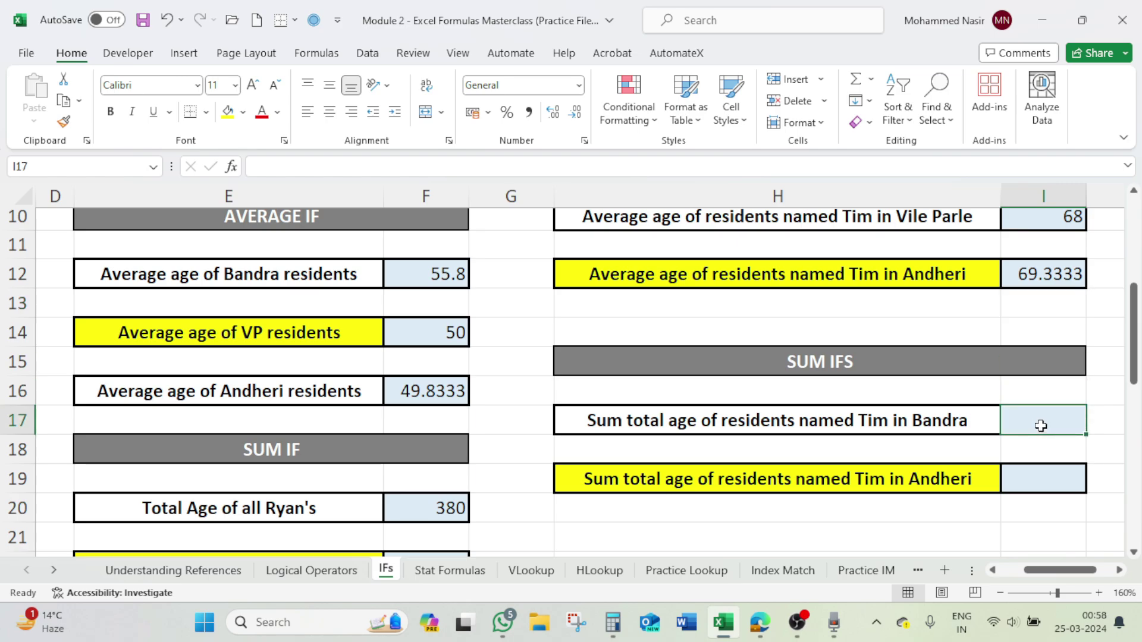
scroll(387, 498, "down", 2)
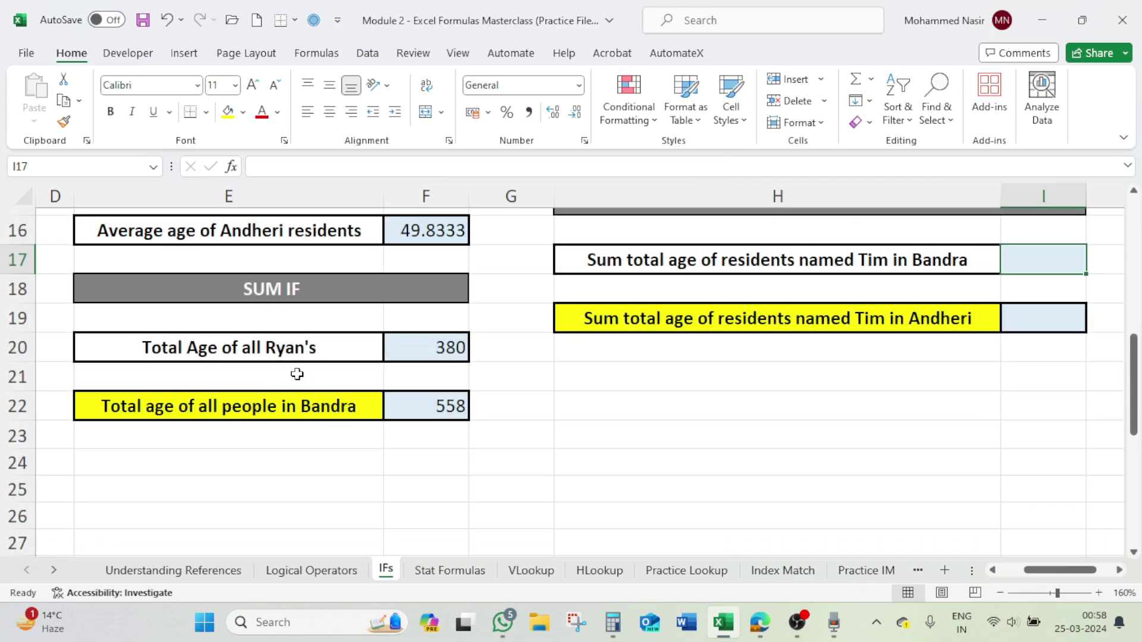
left_click(426, 347)
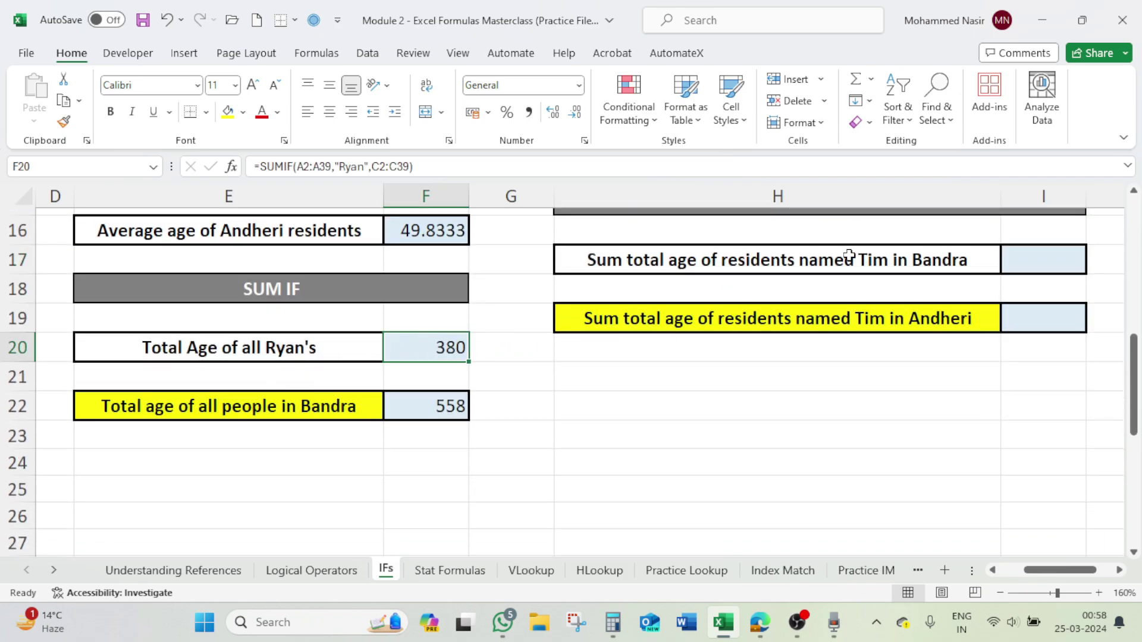
left_click(319, 350)
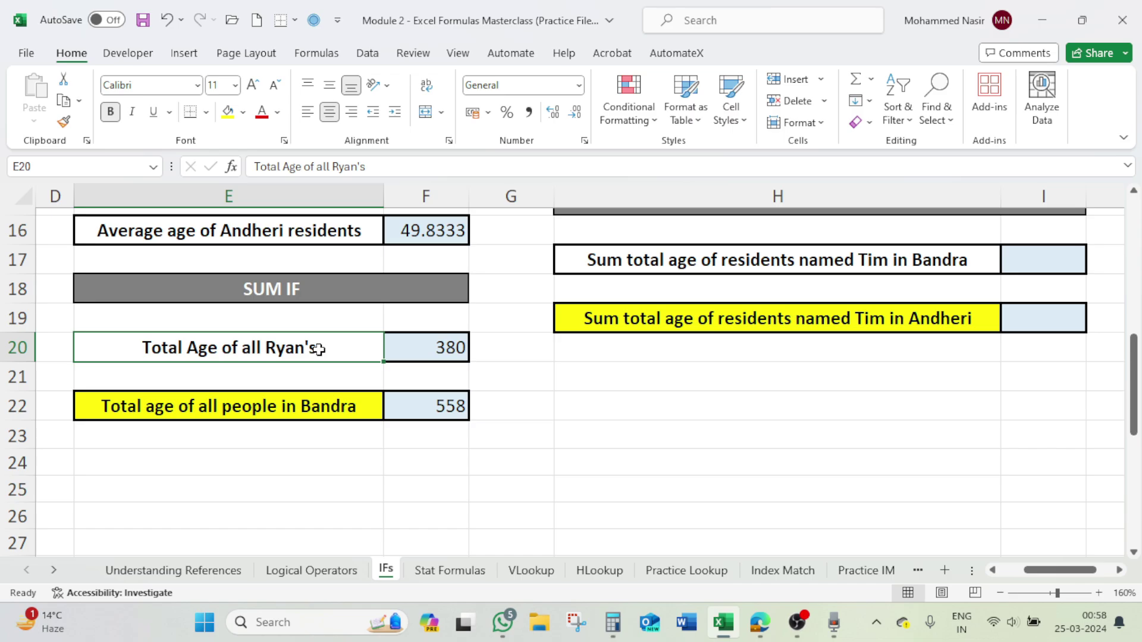
left_click(324, 409)
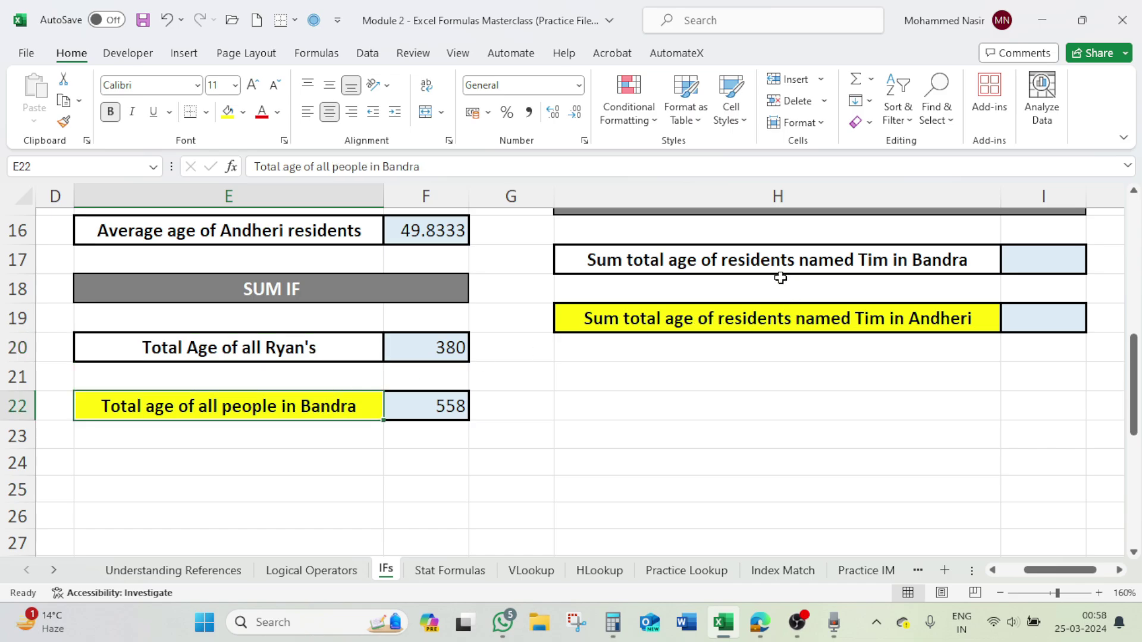
left_click(870, 260)
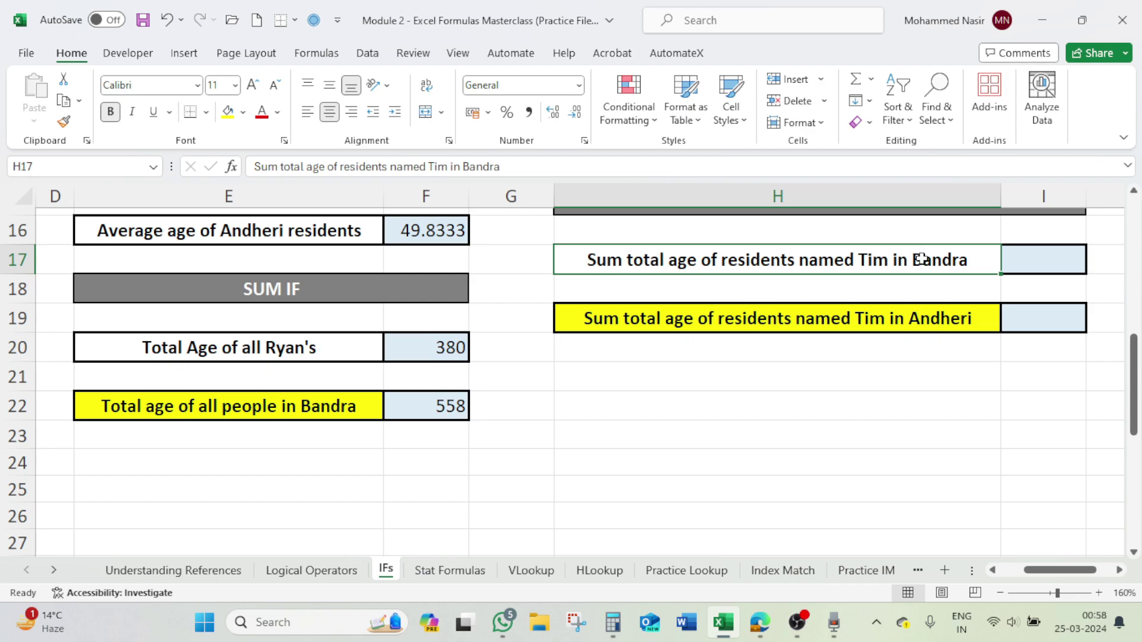
left_click(867, 319)
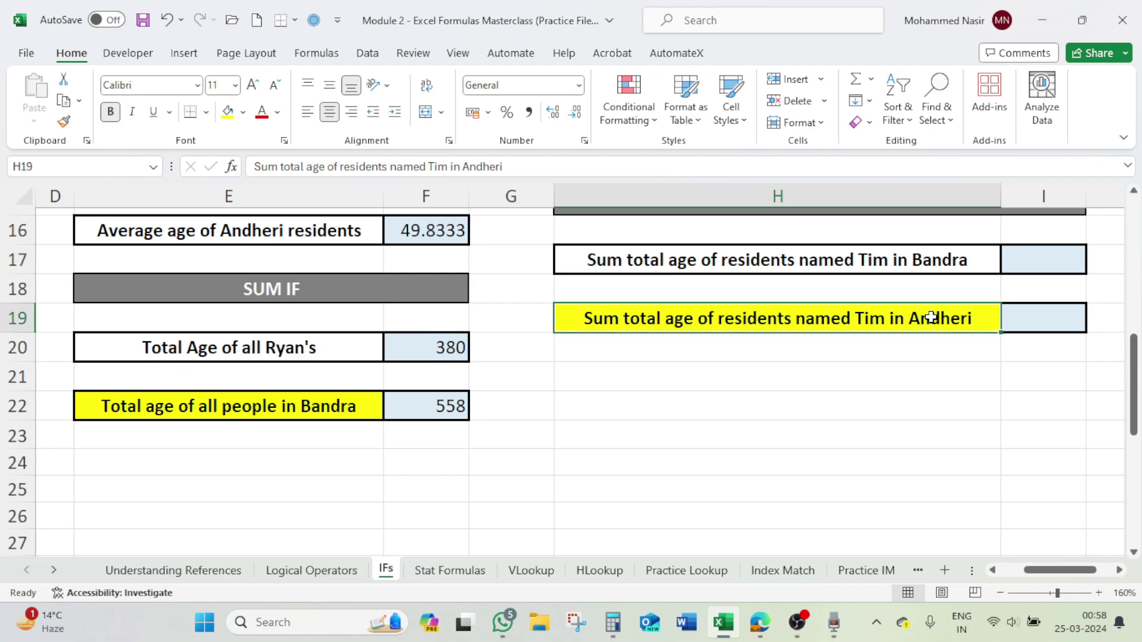
Step: Start a SUMIFS formula in I17 with the ages in C2:C39 as the sum range
left_click(1029, 269)
type("=sumifs(")
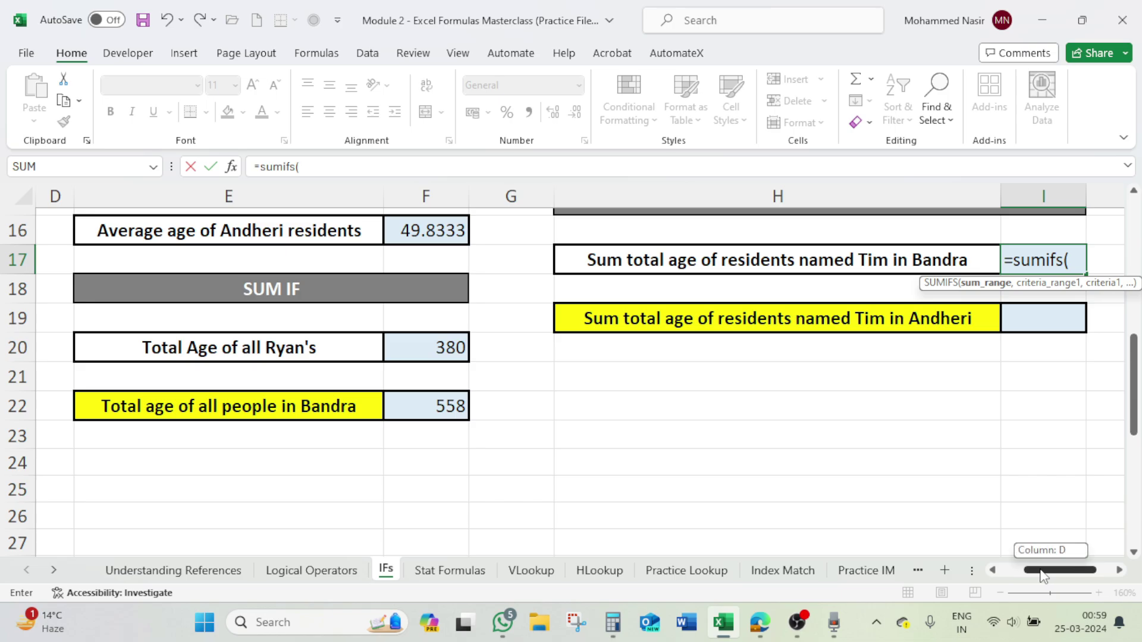
left_click_drag(1041, 574, 1018, 572)
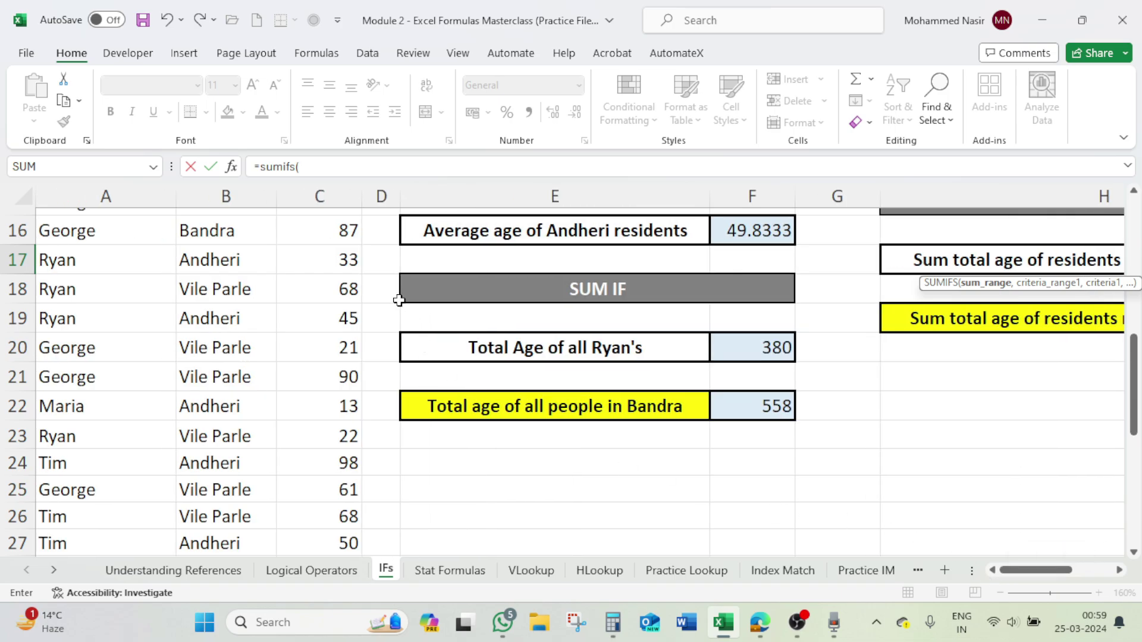
scroll(381, 285, "up", 5)
left_click(345, 264)
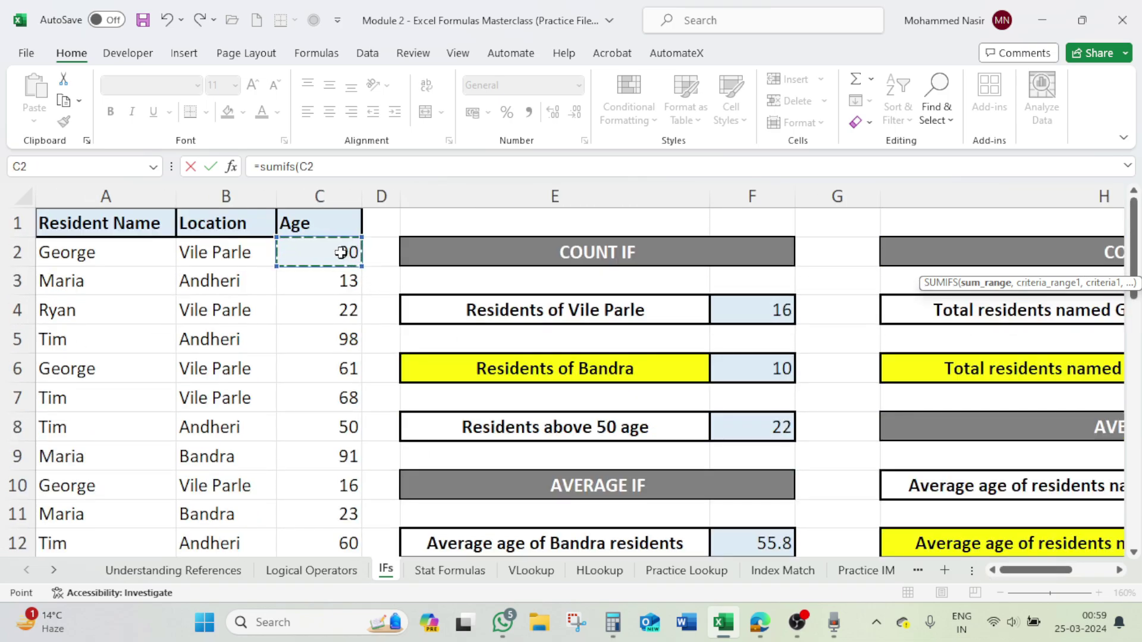
key("ctrl+shift+Down")
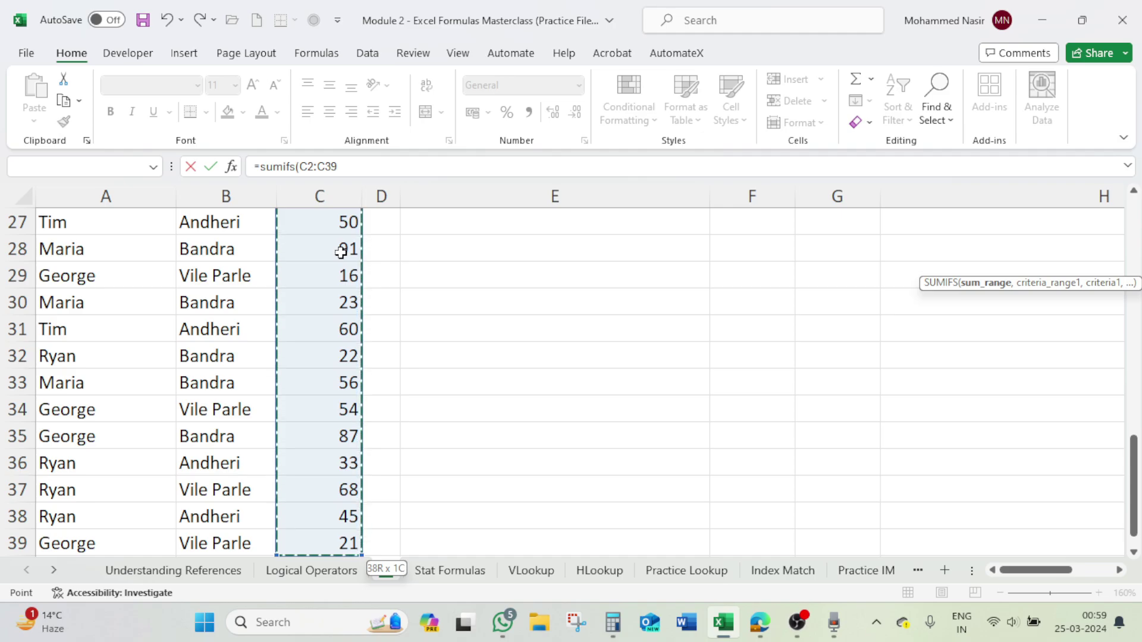
type(",")
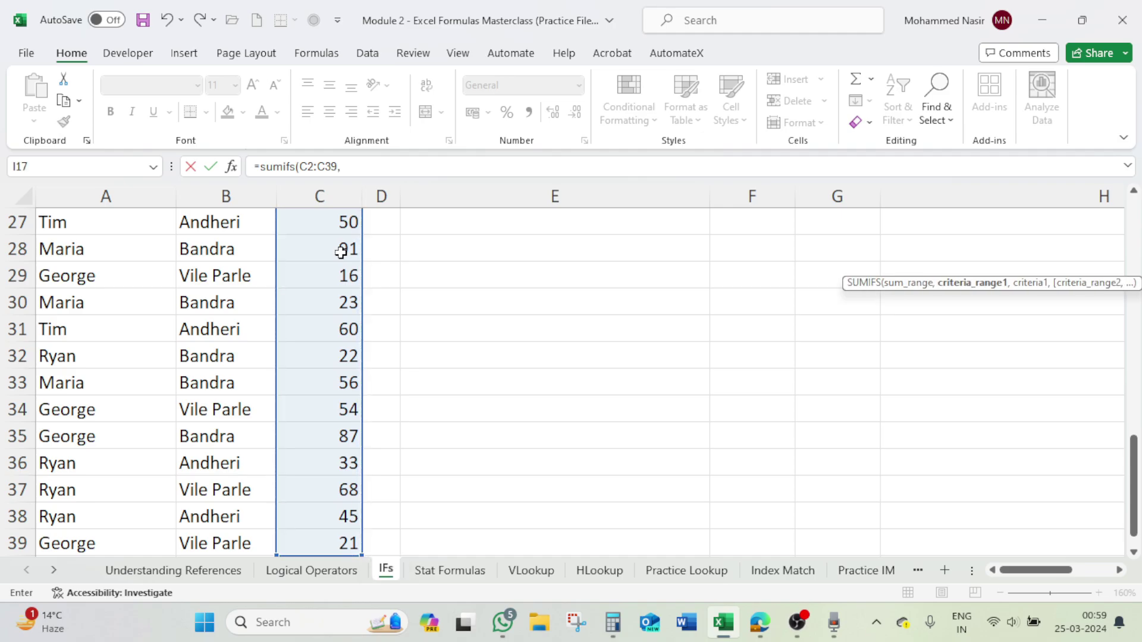
Step: Add resident names A2:A39, matched against the name asked for in H17, as the first condition of I17's SUMIFS formula
left_click(369, 172)
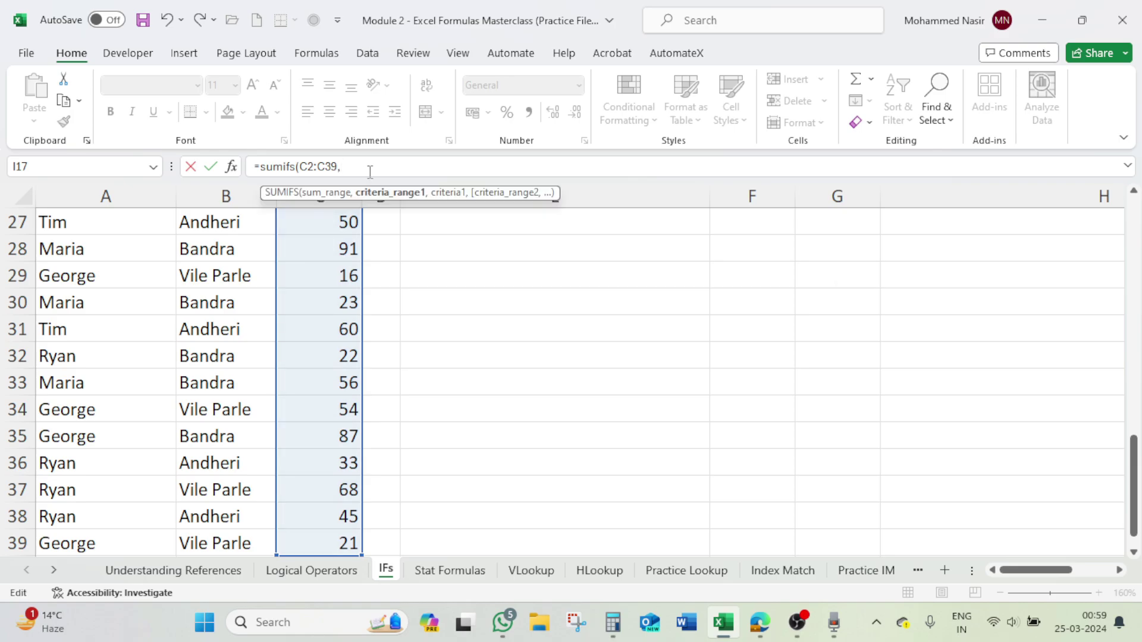
left_click_drag(1138, 467, 1137, 203)
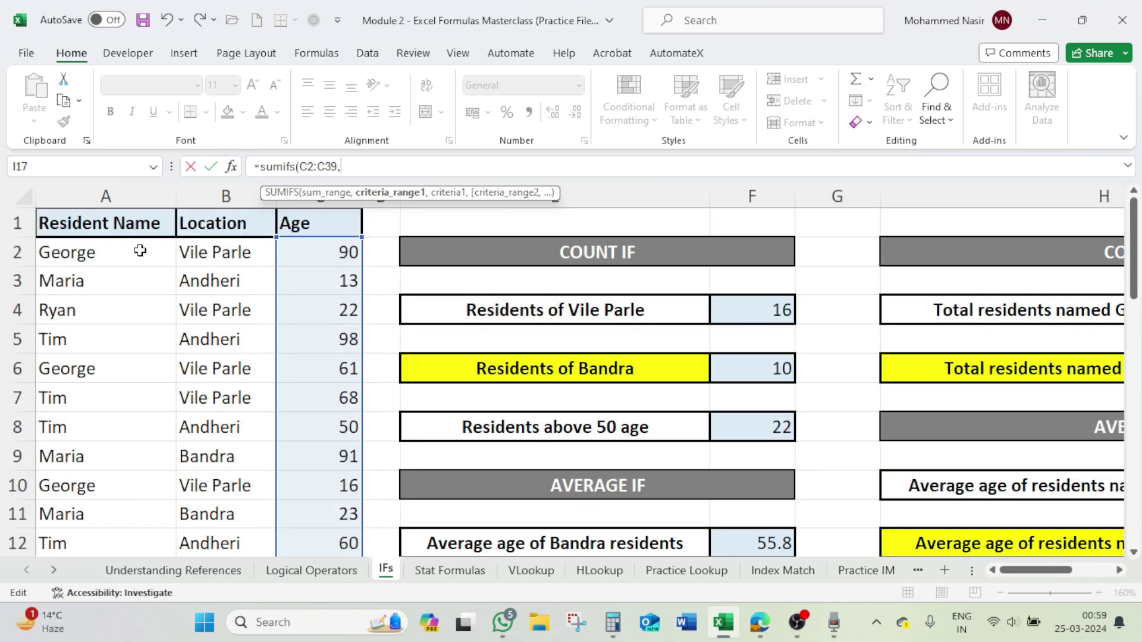
left_click(77, 249)
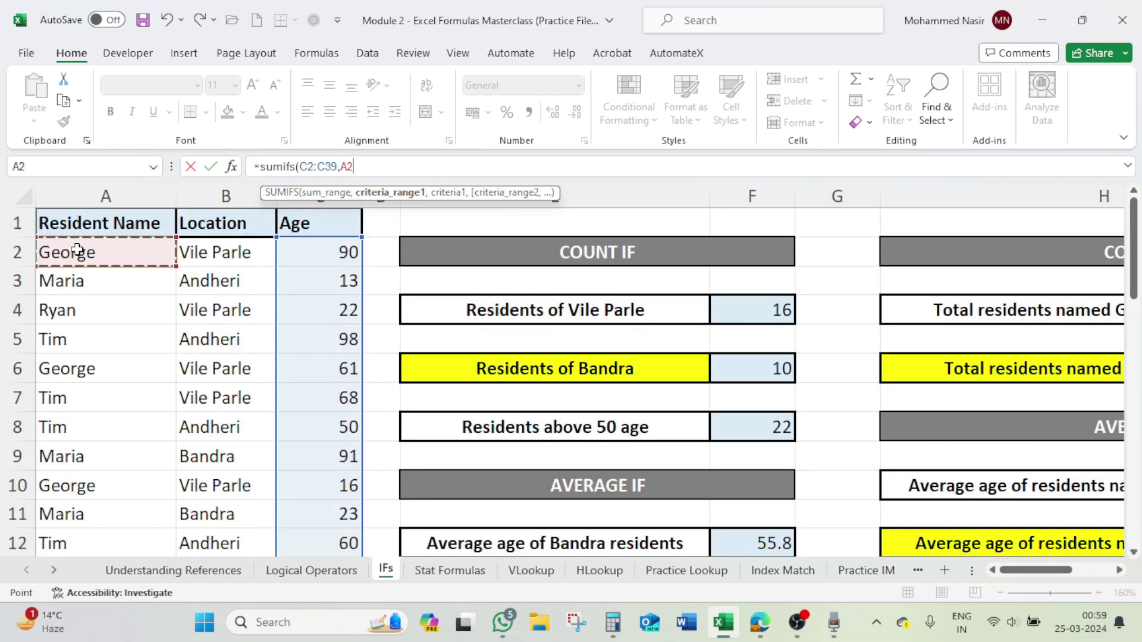
key("ctrl+shift+Down")
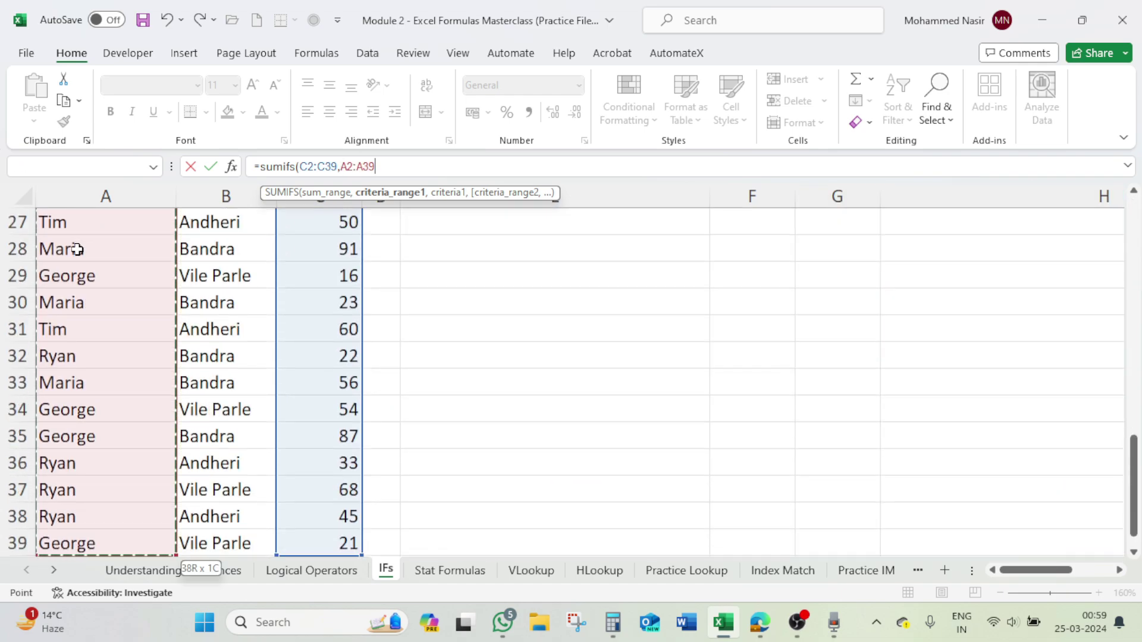
type(",\"tim\",")
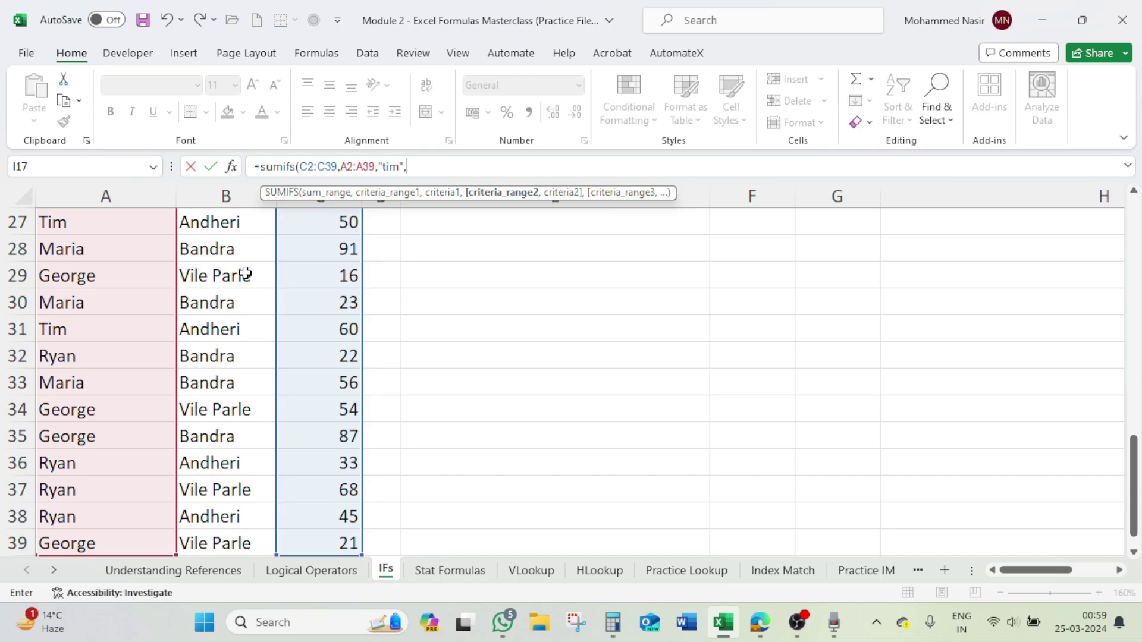
Step: Complete the SUMIFS formula in I17 with locations B2:B39 matched against "Vile Parle" as the second condition
left_click_drag(1133, 470, 1137, 199)
left_click(199, 253)
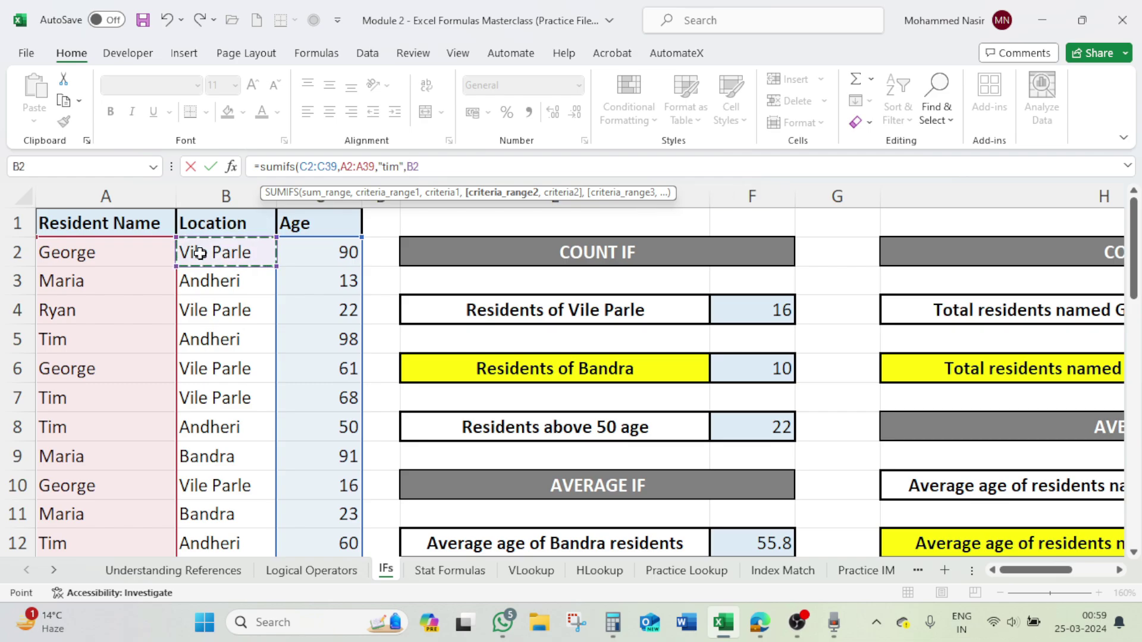
key("ctrl+shift+Down")
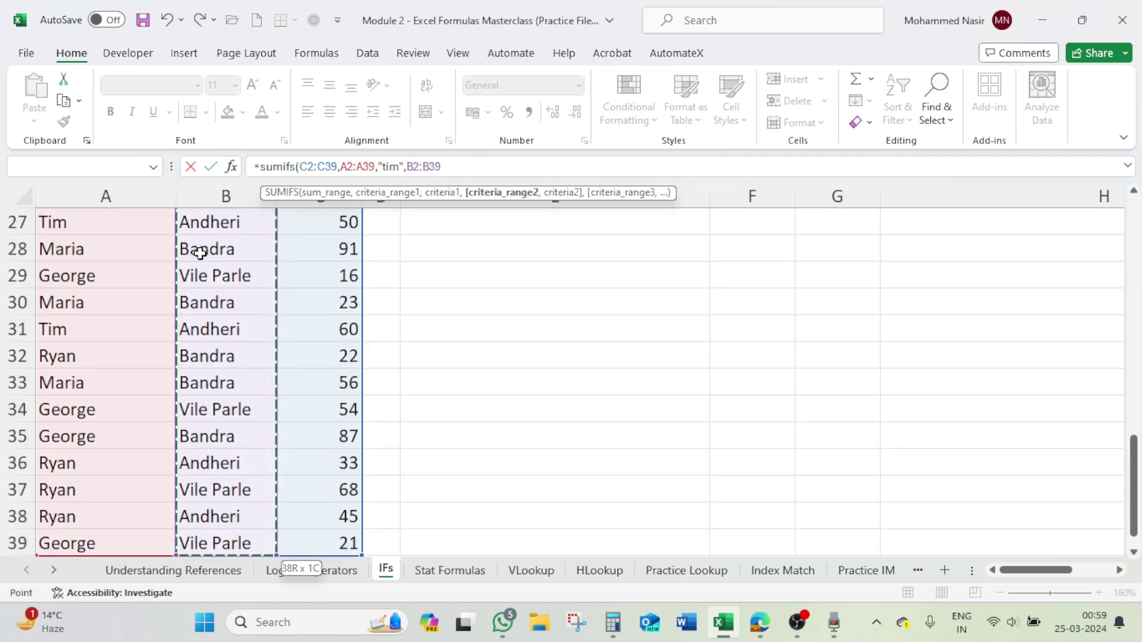
type(",")
type("\"")
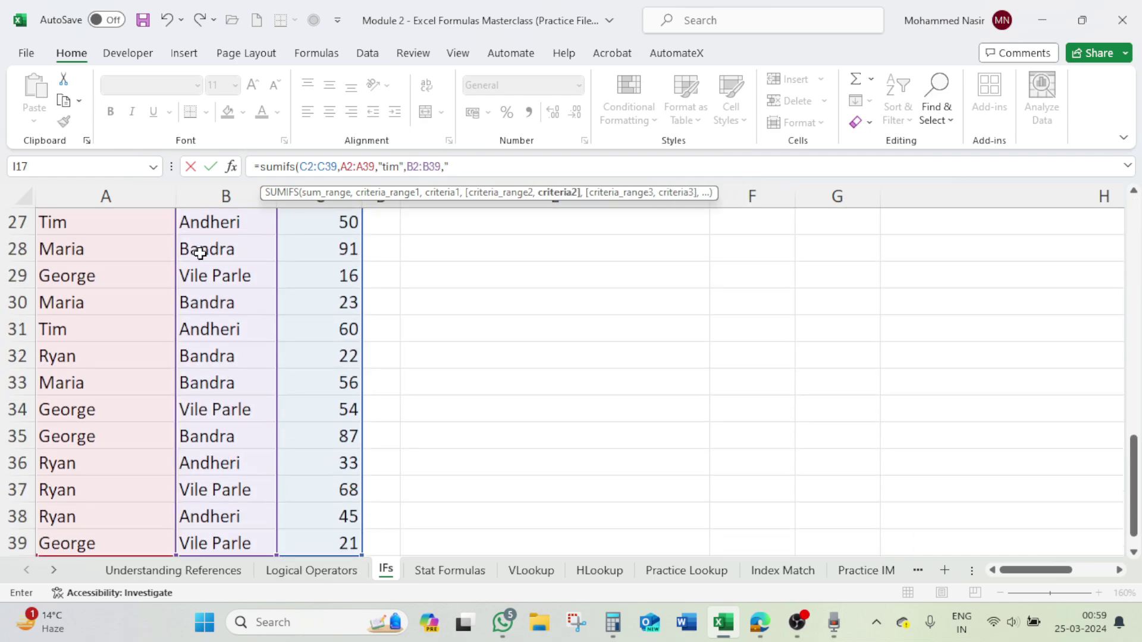
type("Vile a")
key("BackSpace")
type("Parle\")")
key("Return")
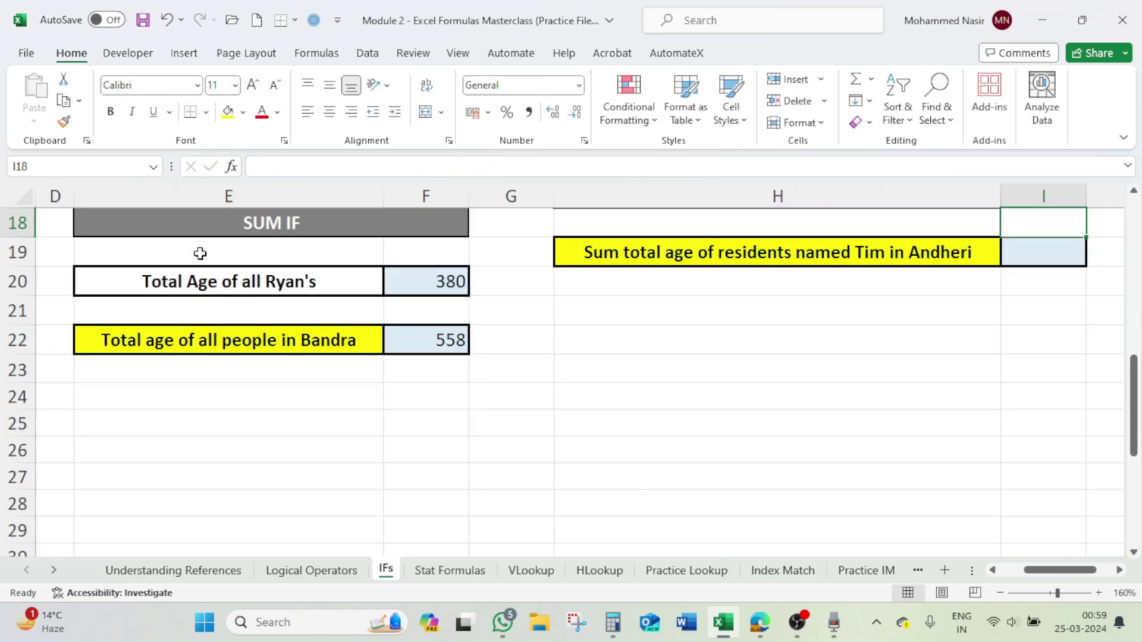
scroll(846, 323, "up", 2)
left_click(1027, 354)
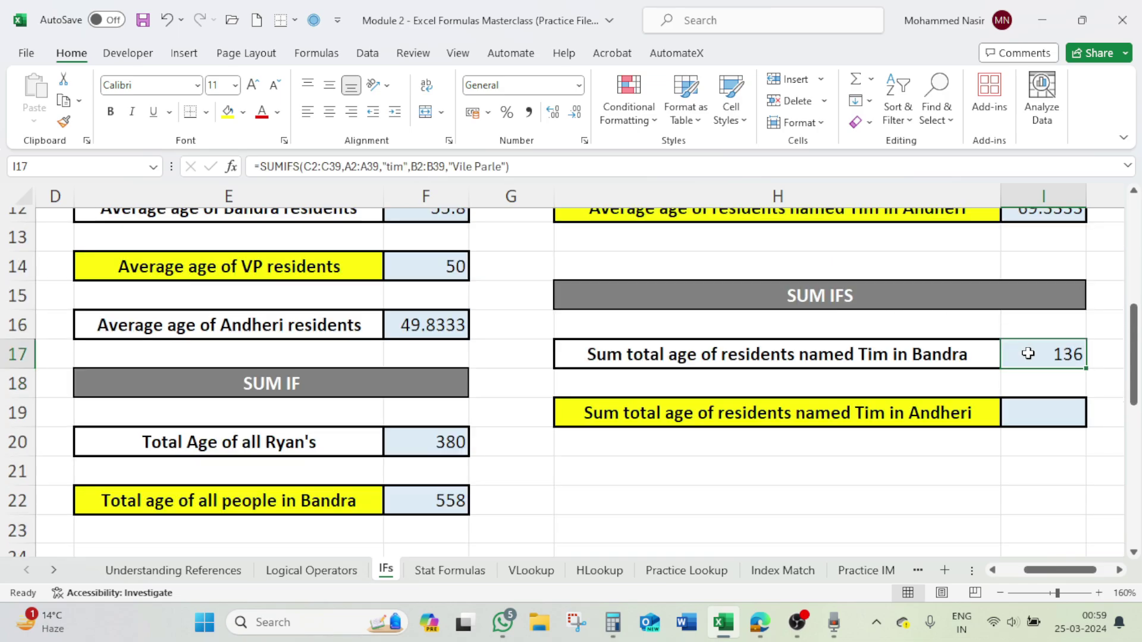
Step: Start a SUMIFS formula in I19 with the ages in C2:C39 as the sum range
left_click(1035, 414)
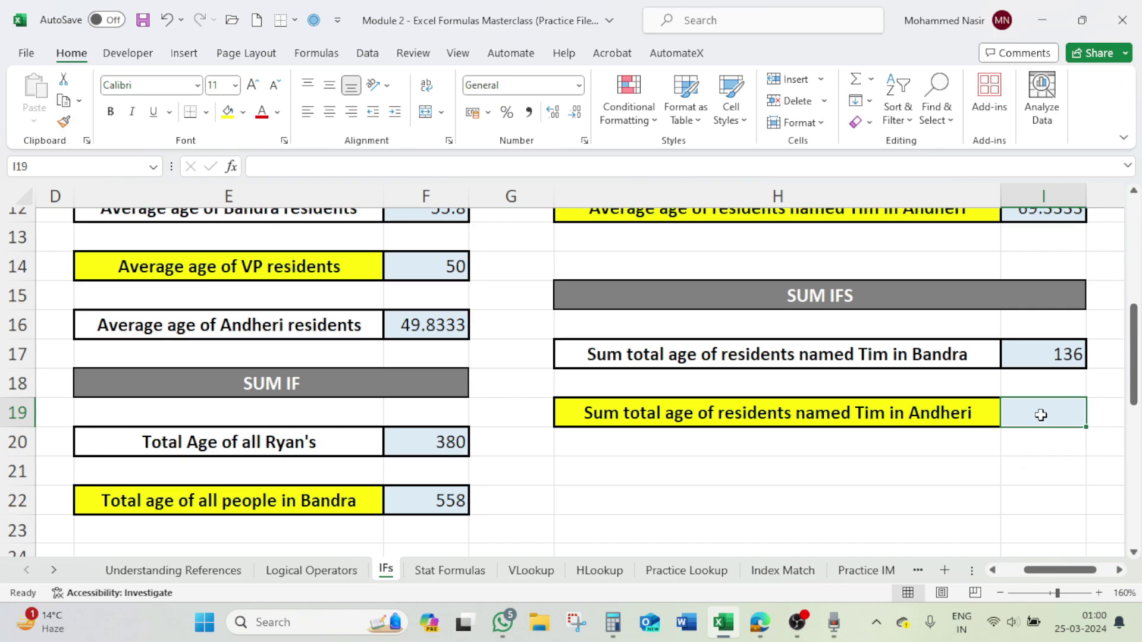
type("=")
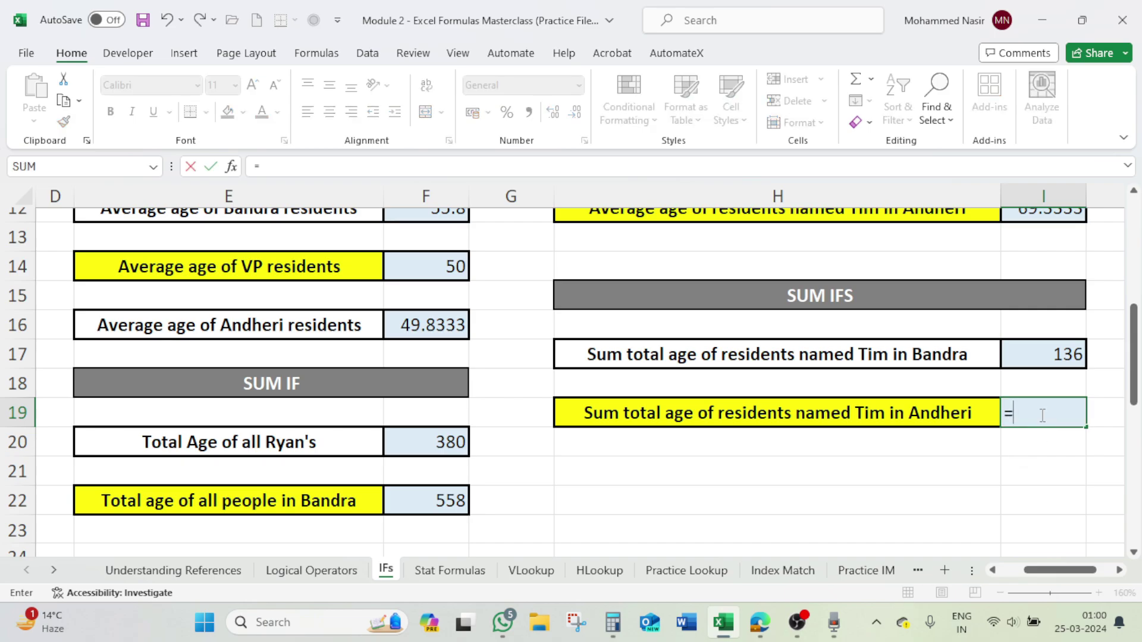
type("sumifs")
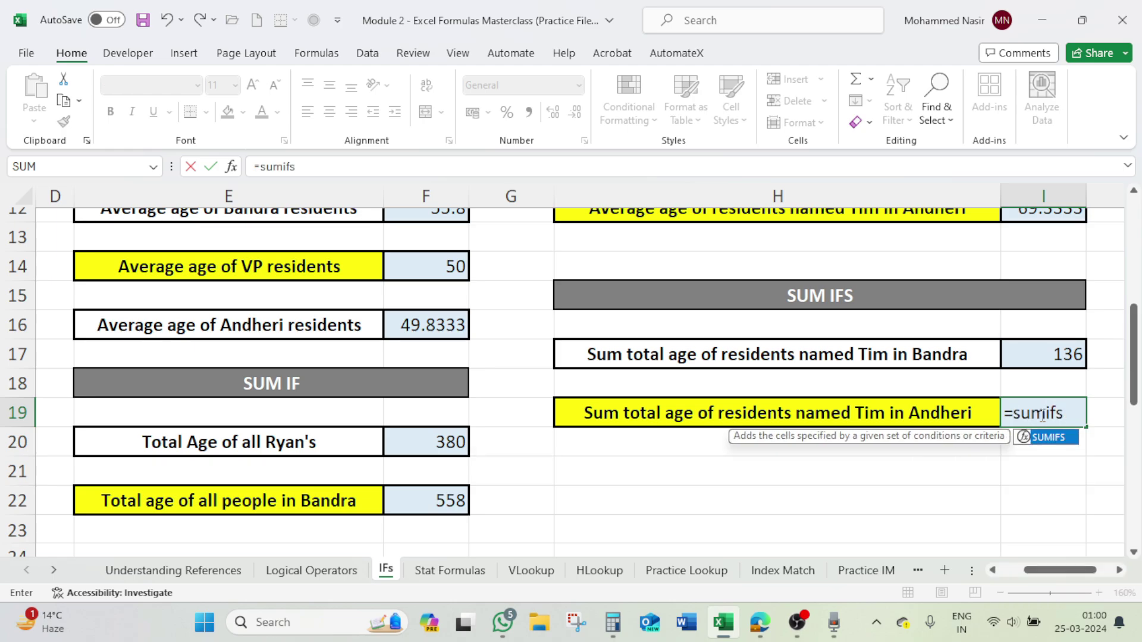
key("Tab")
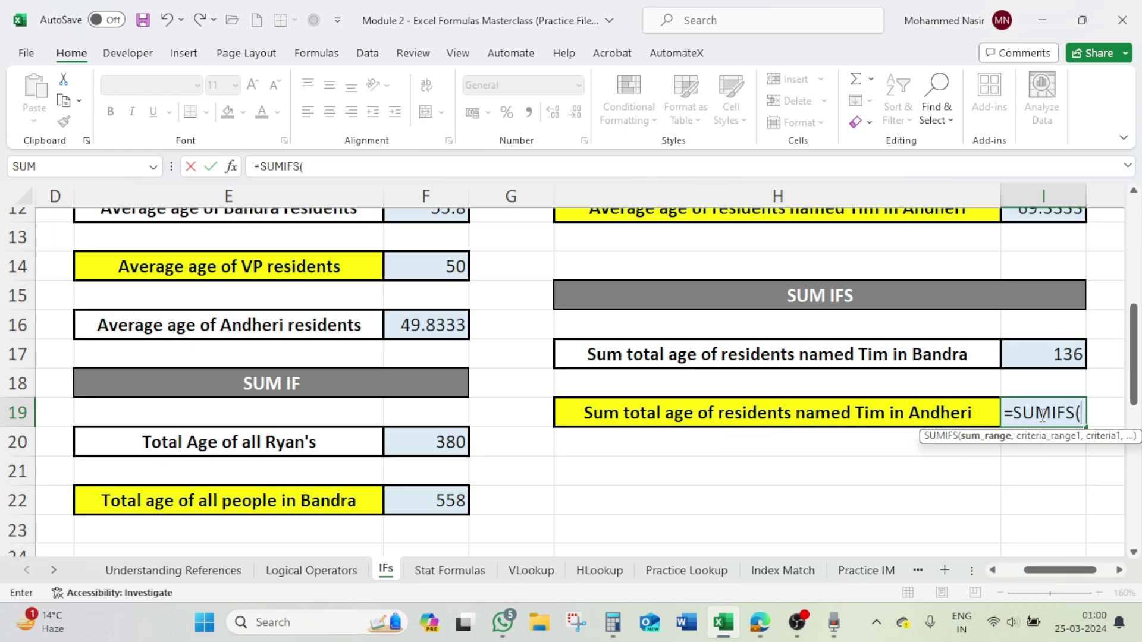
left_click_drag(1068, 572, 1040, 574)
scroll(344, 315, "up", 4)
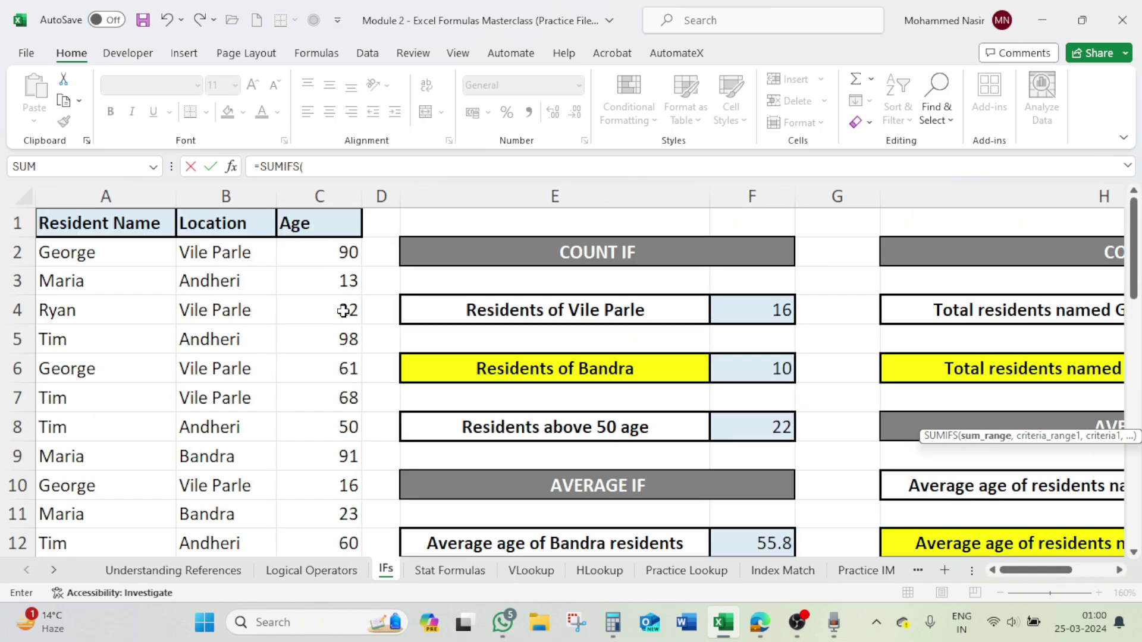
left_click(348, 250)
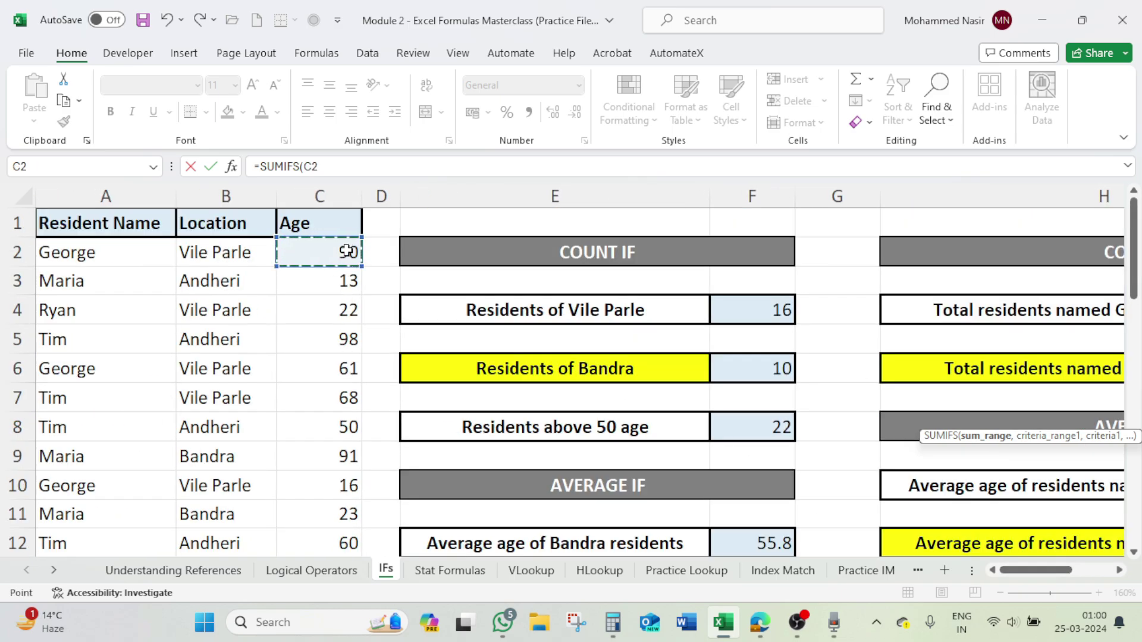
key("ctrl+shift+Down")
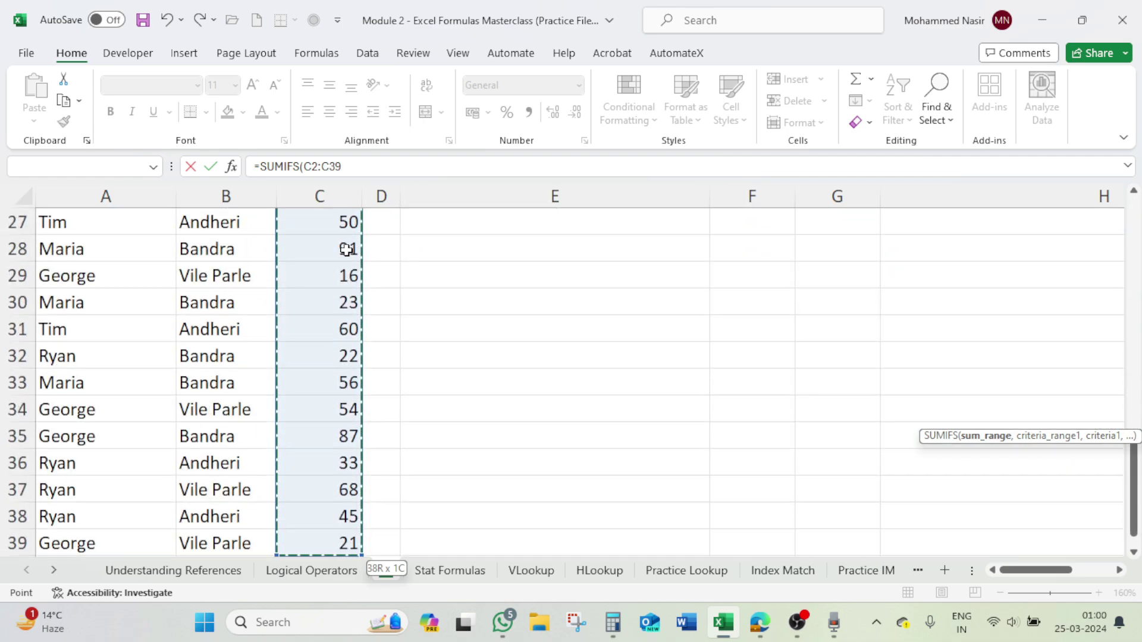
type(",")
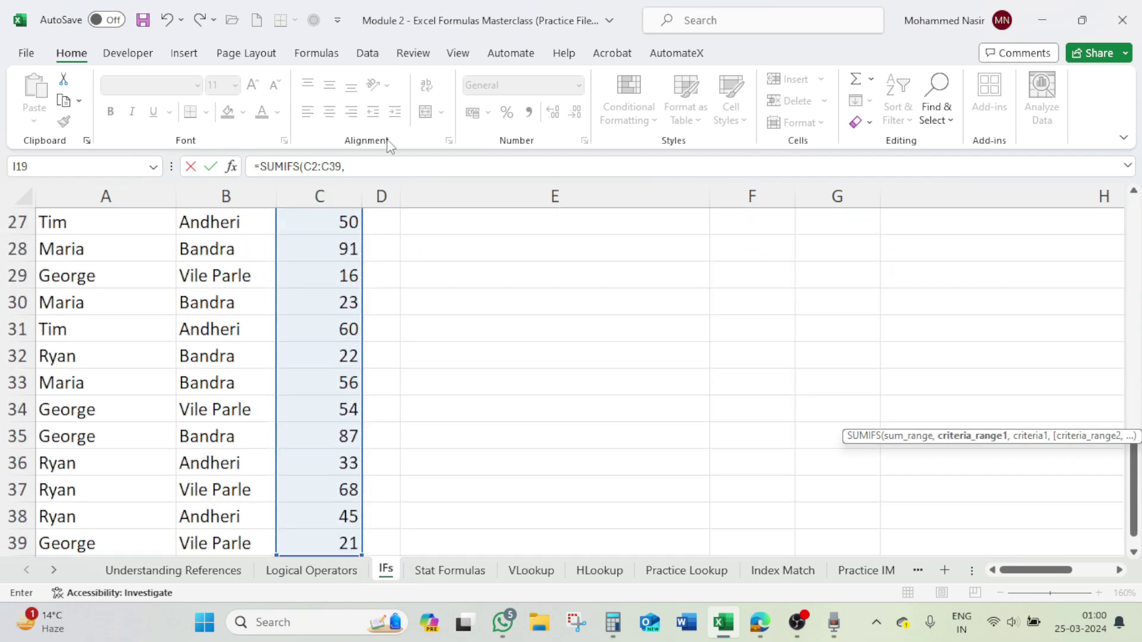
Step: Add resident names A2:A39, matched against the name asked for in H19, as the first condition of I19's SUMIFS formula
left_click(375, 168)
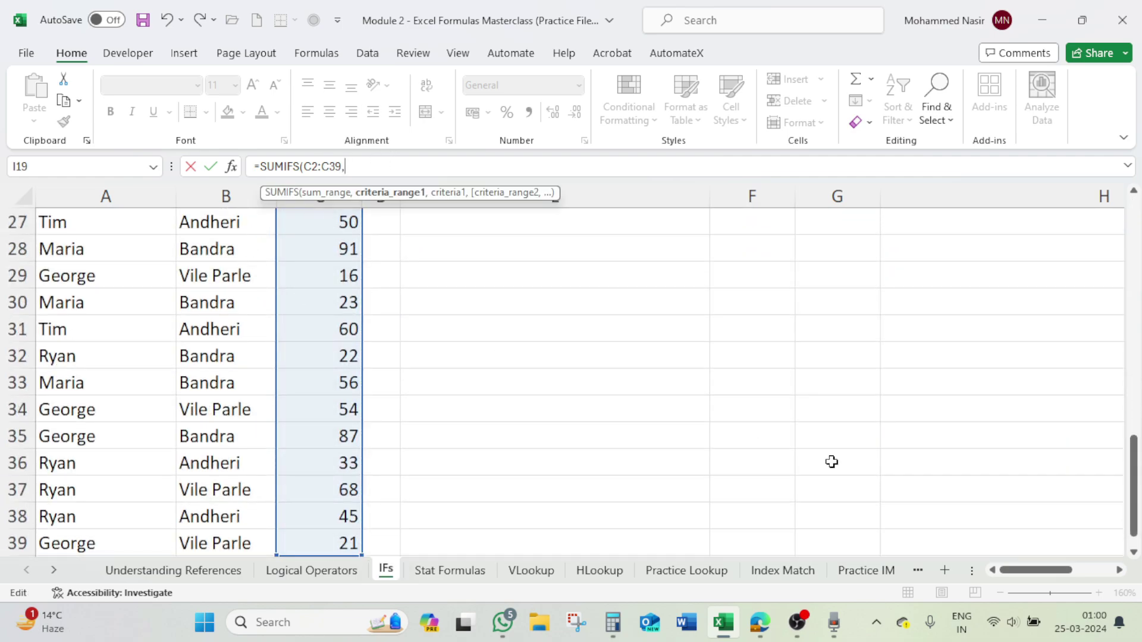
left_click_drag(1132, 481, 1133, 237)
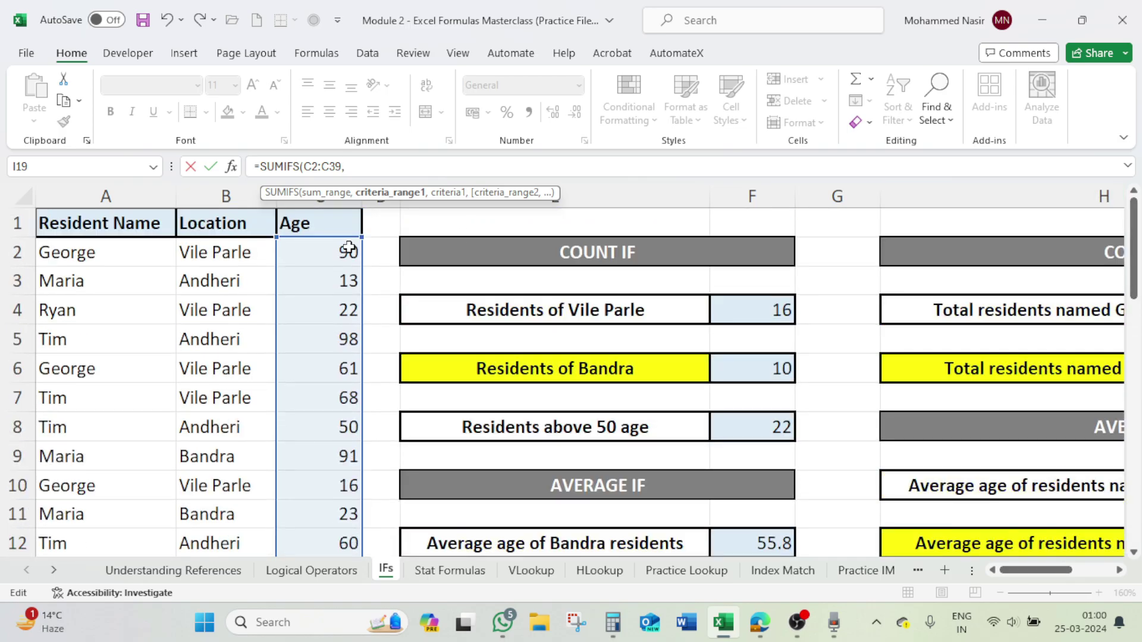
left_click(114, 249)
key("ctrl+shift+Down")
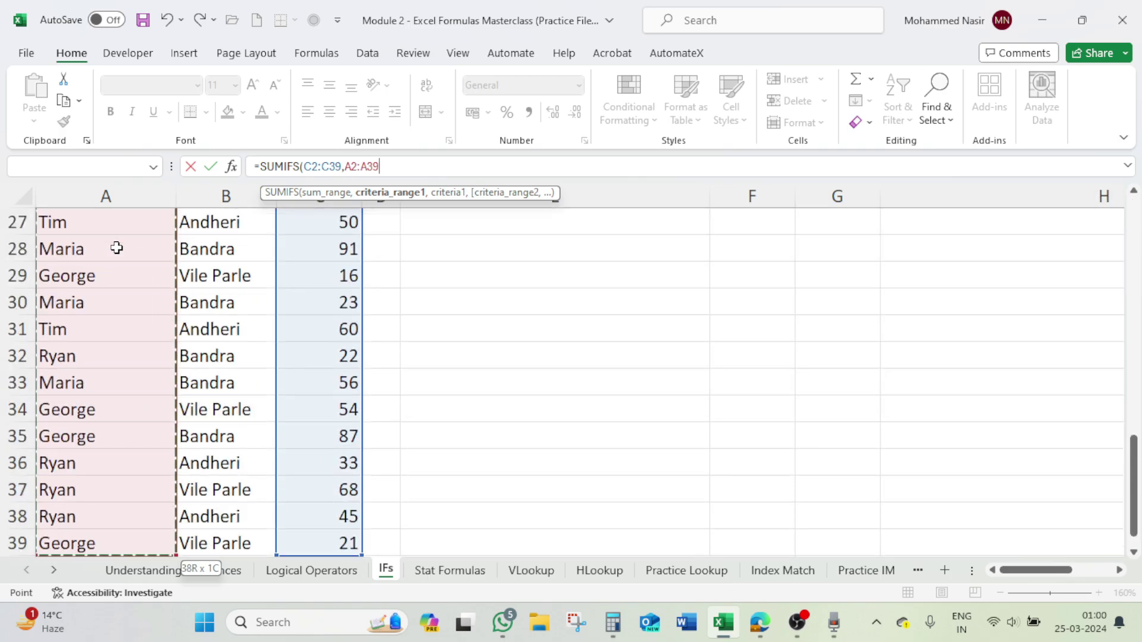
type(",")
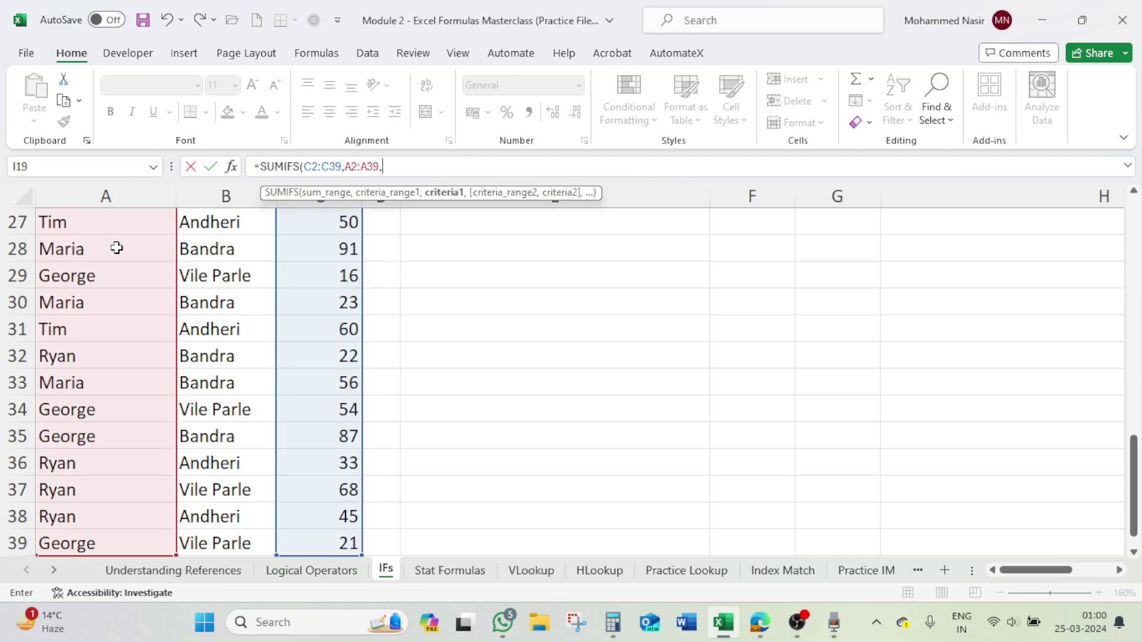
type("\"tim\",")
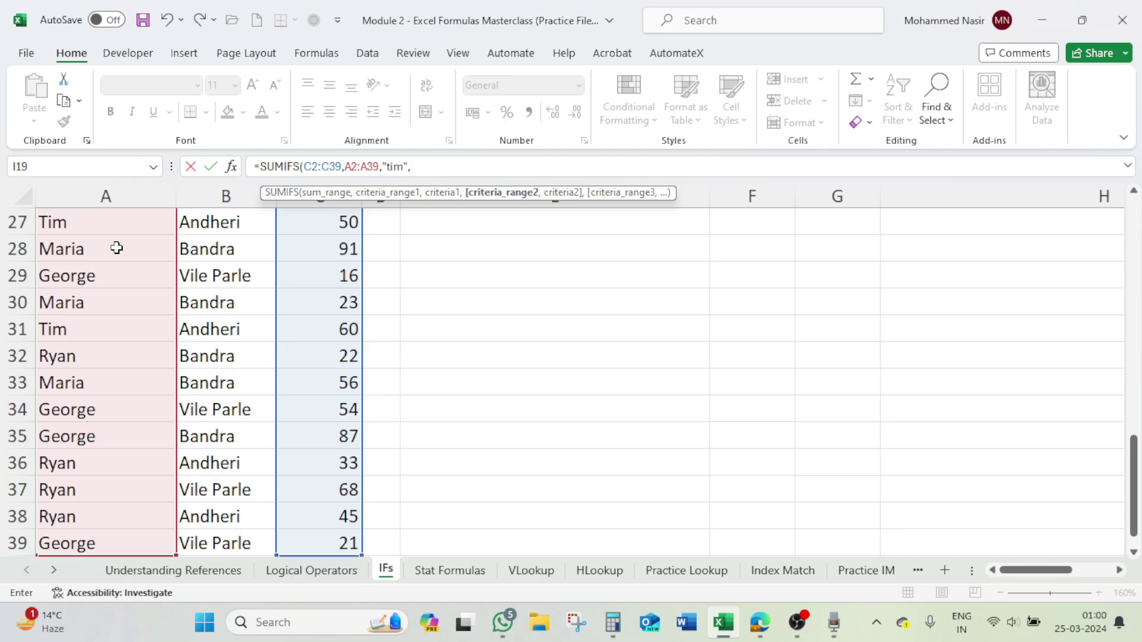
Step: Complete the SUMIFS formula in I19 with locations B2:B39 matched against "andheri" as the second condition
left_click_drag(1134, 526, 1134, 514)
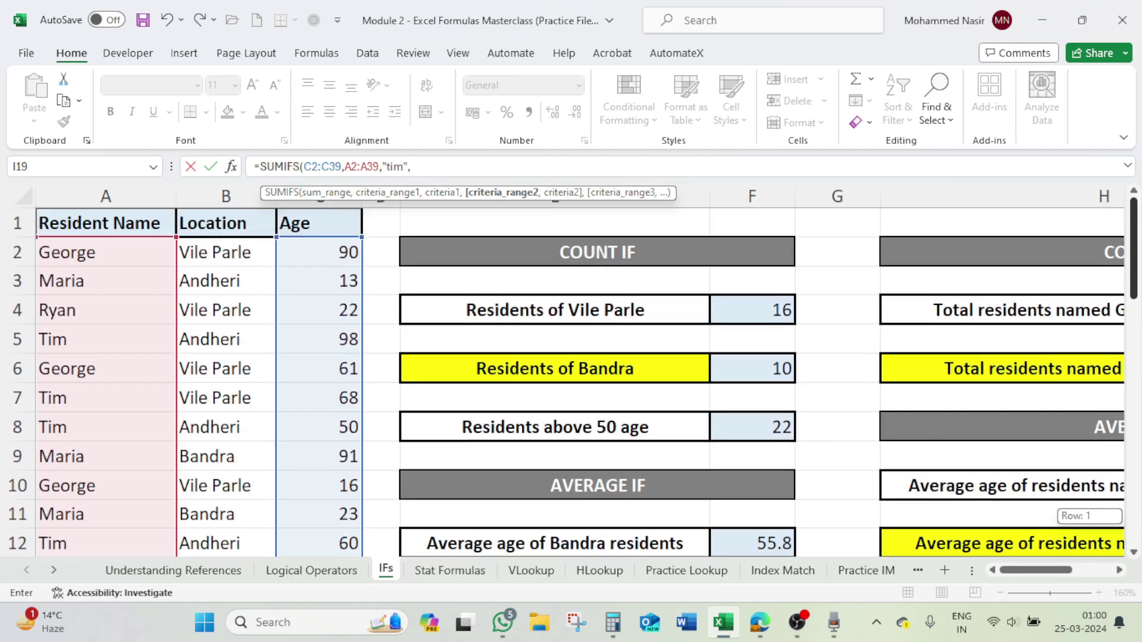
left_click(243, 252)
key("ctrl+shift+Down")
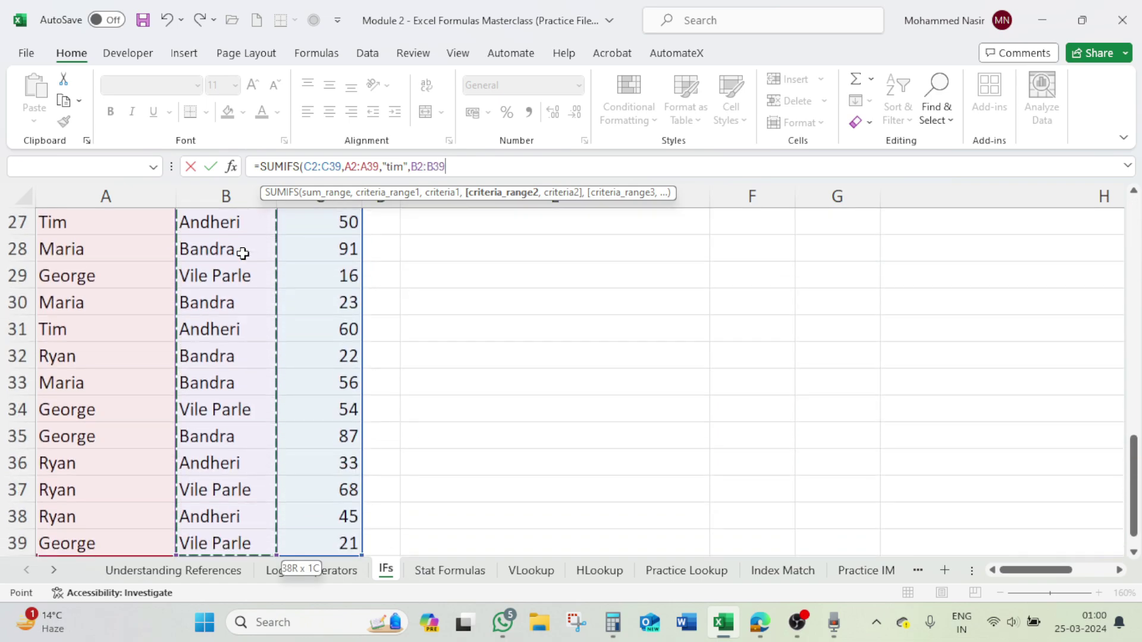
type(",\"and")
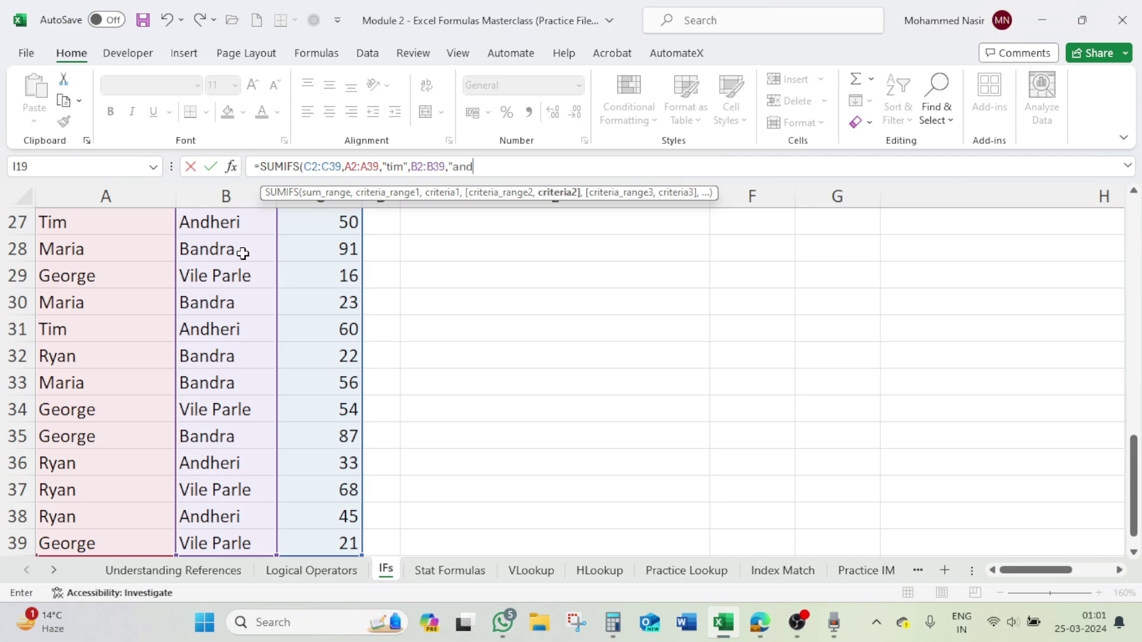
type("heri\")")
key("Return")
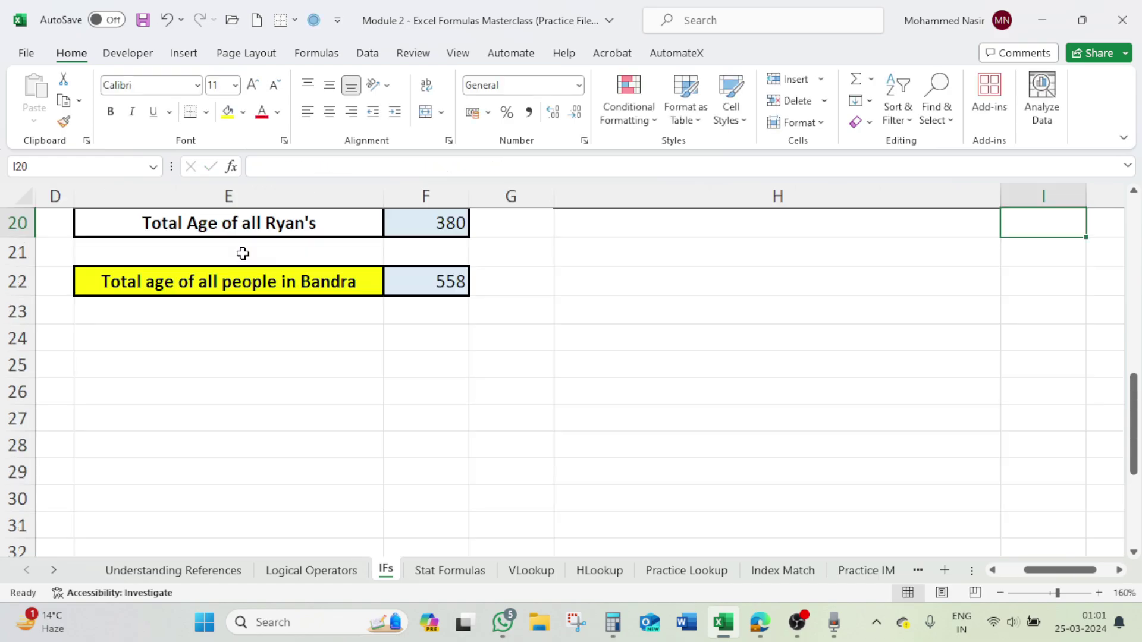
scroll(242, 253, "up", 3)
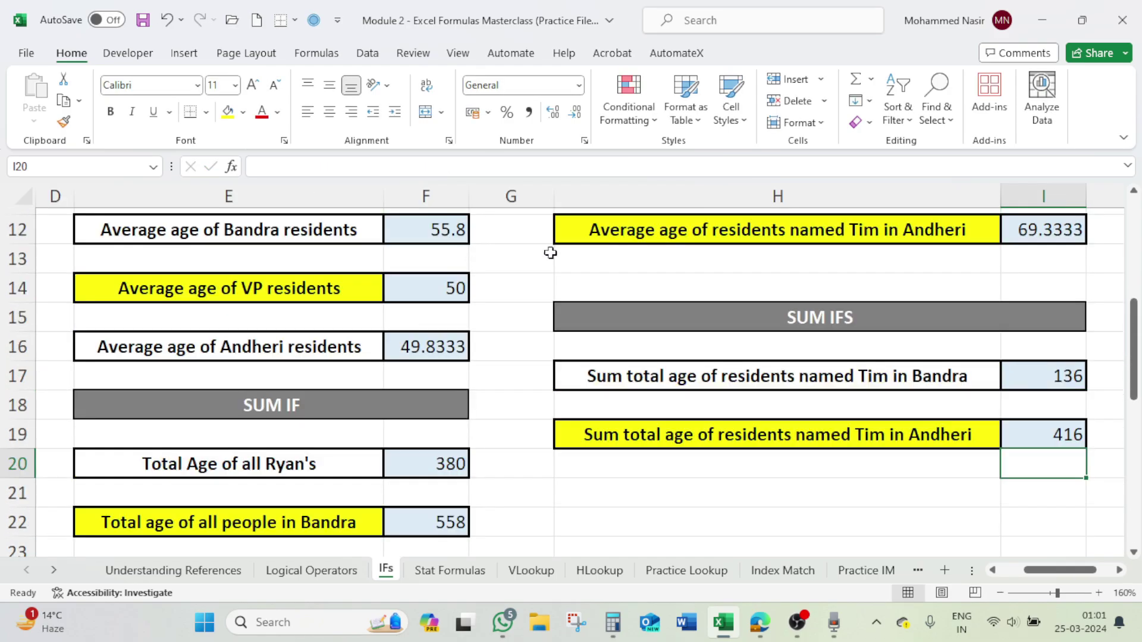
left_click(1059, 435)
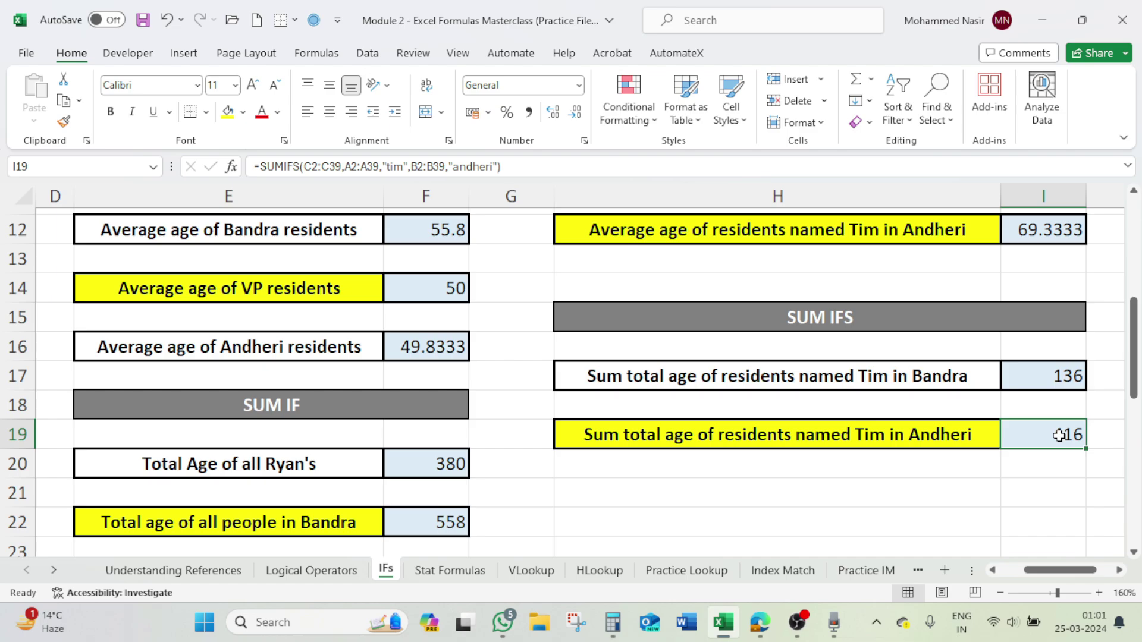
Step: Review the COUNT IF, AVERAGE IF and SUM IF sections alongside their COUNT IFS, AVERAGE IFS and SUM IFS counterparts
scroll(530, 415, "down", 2, "ctrl")
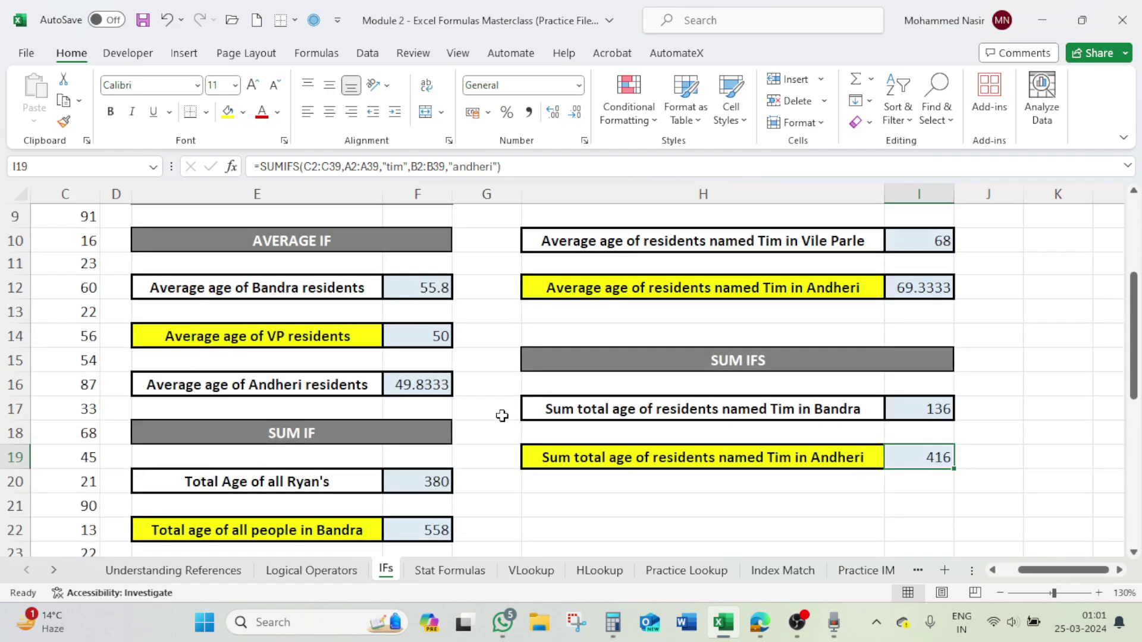
scroll(502, 416, "up", 3)
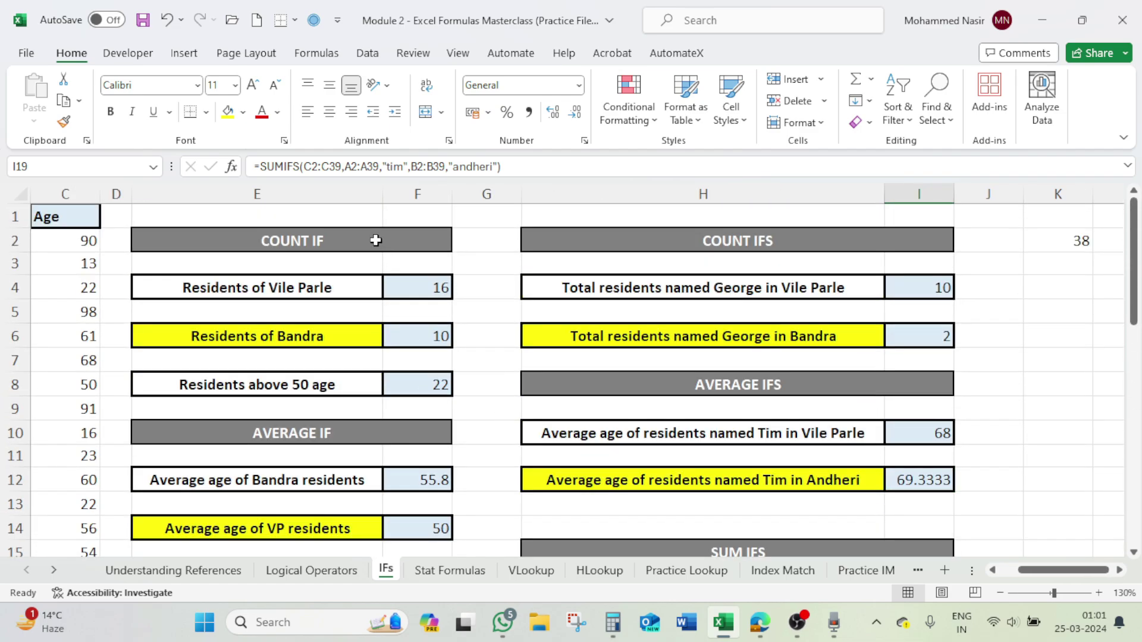
left_click(357, 429)
scroll(349, 428, "down", 3)
left_click(347, 425)
scroll(668, 333, "up", 3)
scroll(726, 416, "down", 1)
scroll(726, 439, "down", 1)
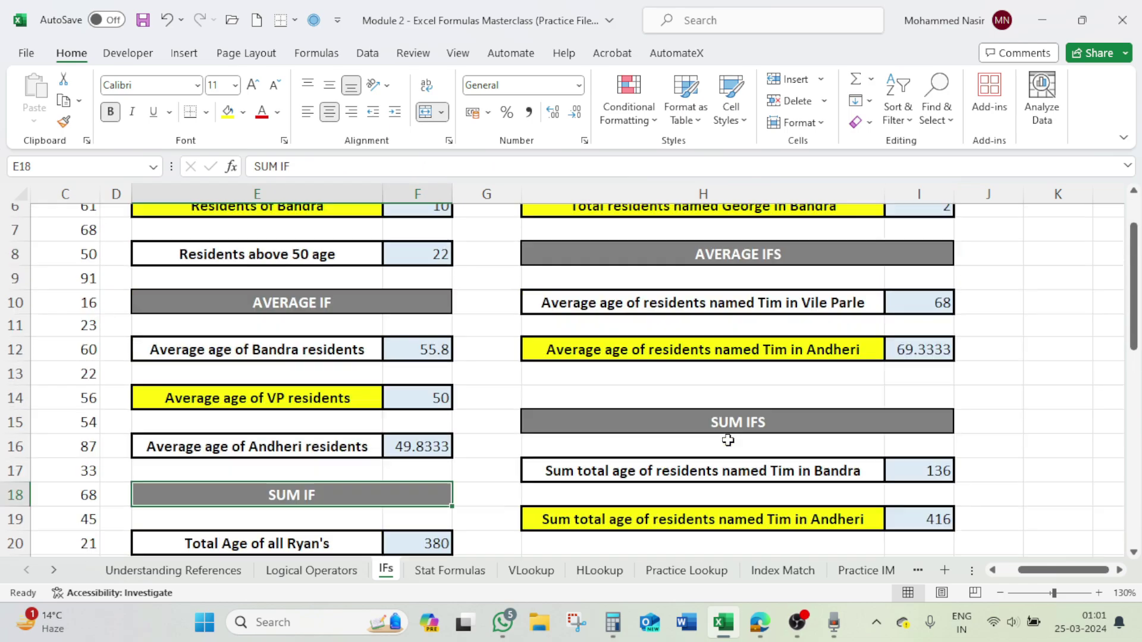